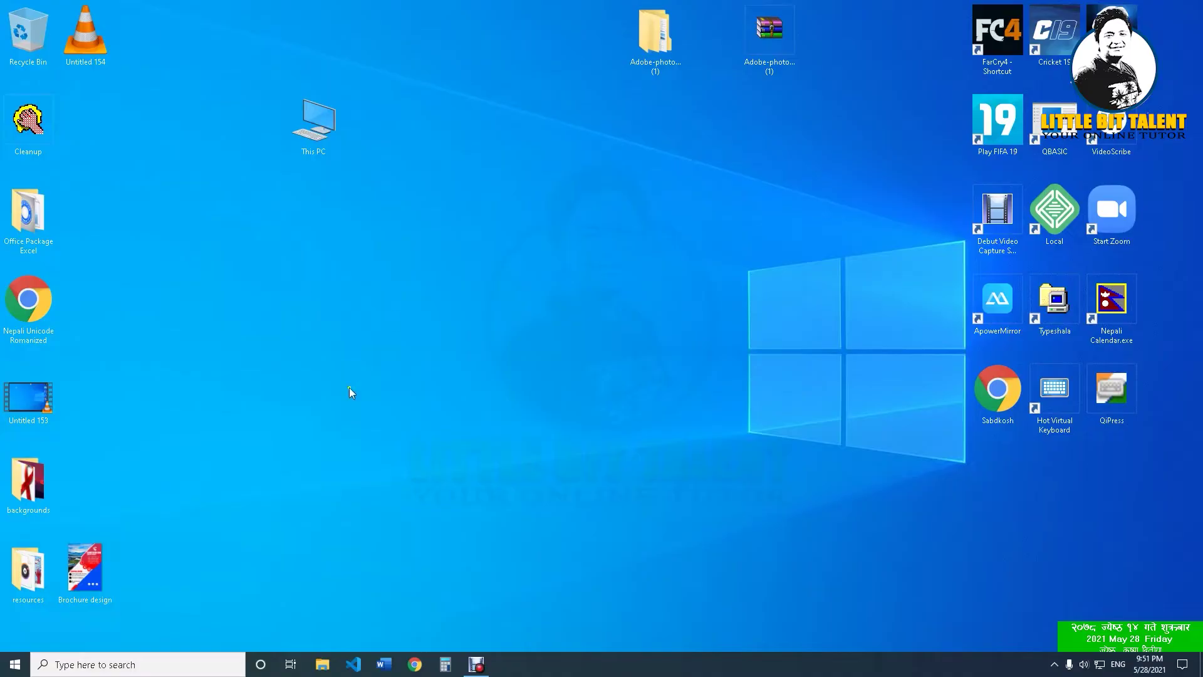
# Step: Search Windows for WINWORD and launch Microsoft Word 2010 with a blank document
pyautogui.click(97, 665)
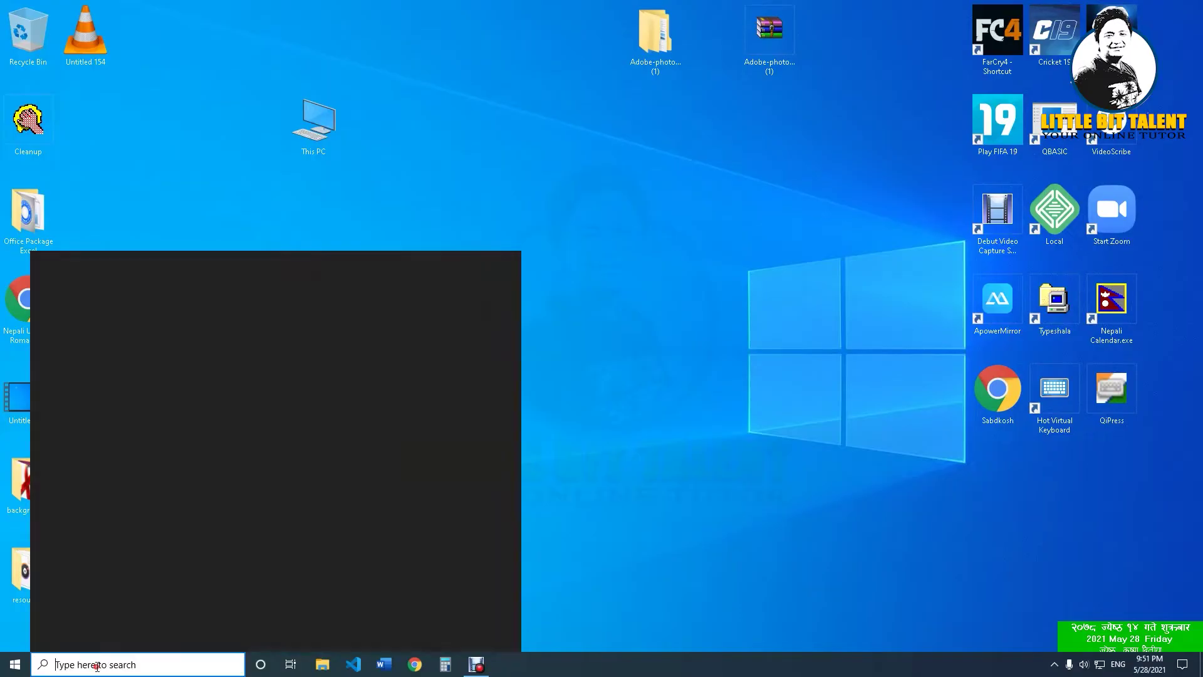
pyautogui.write('WINWORD')
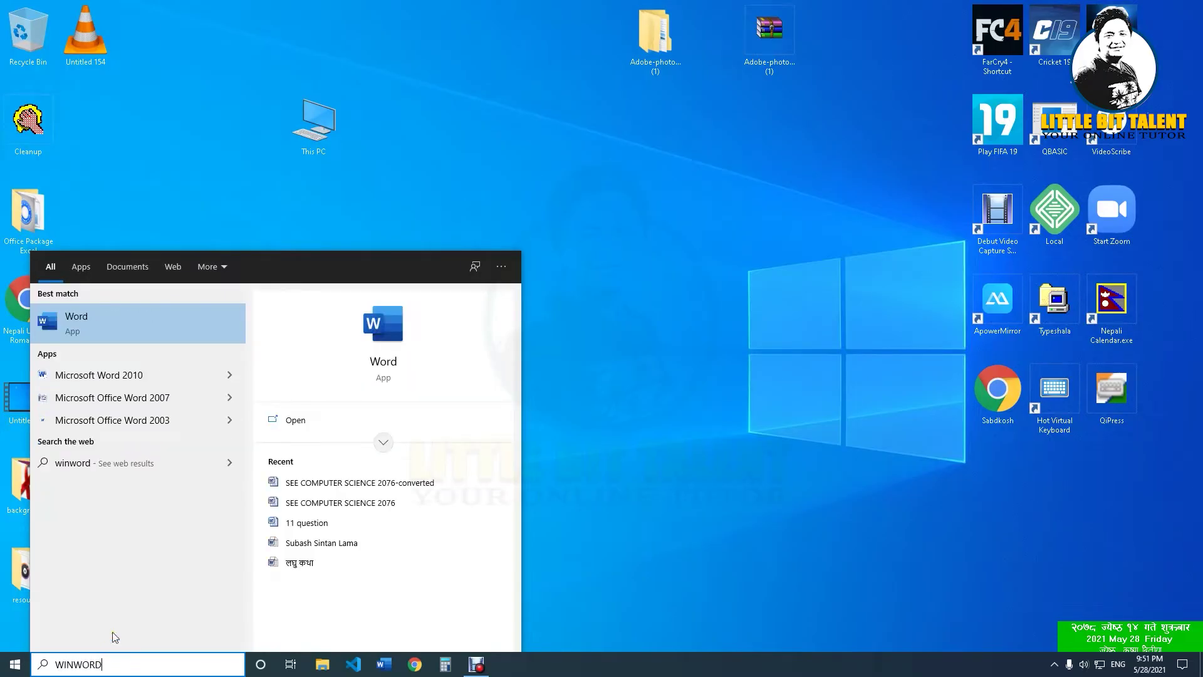
pyautogui.click(140, 375)
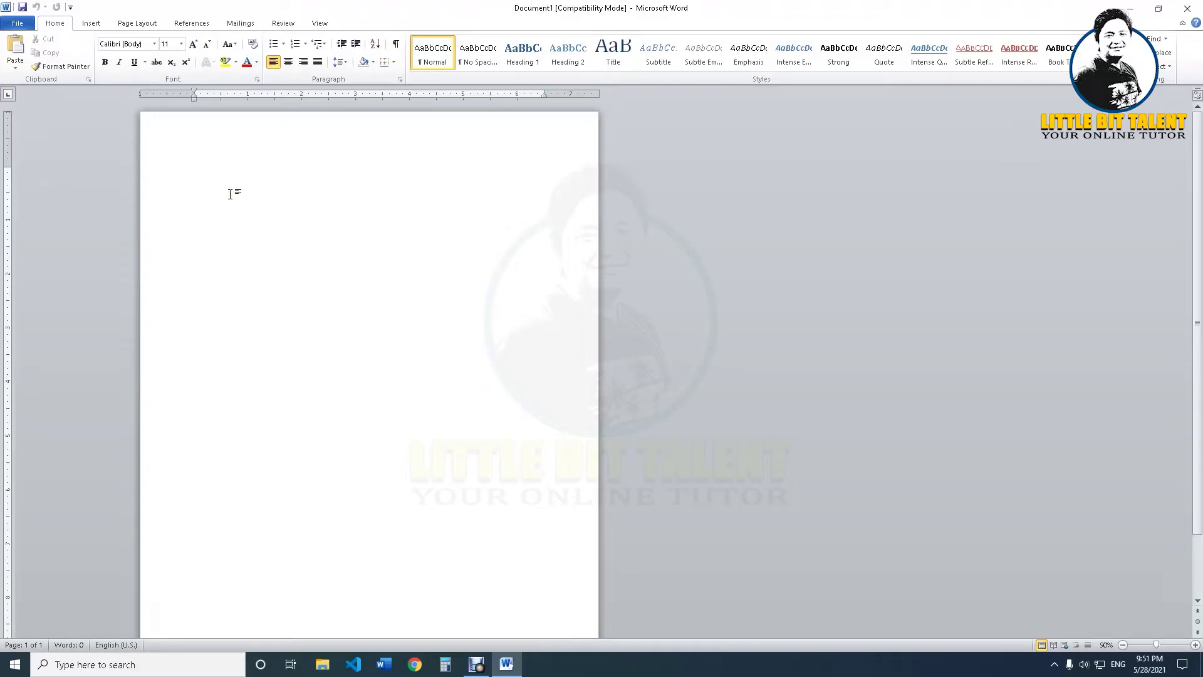
# Step: Set the page to A4 paper size with Narrow margins
pyautogui.keyDown('ctrl'); pyautogui.scroll(-2, 224, 238); pyautogui.keyUp('ctrl')
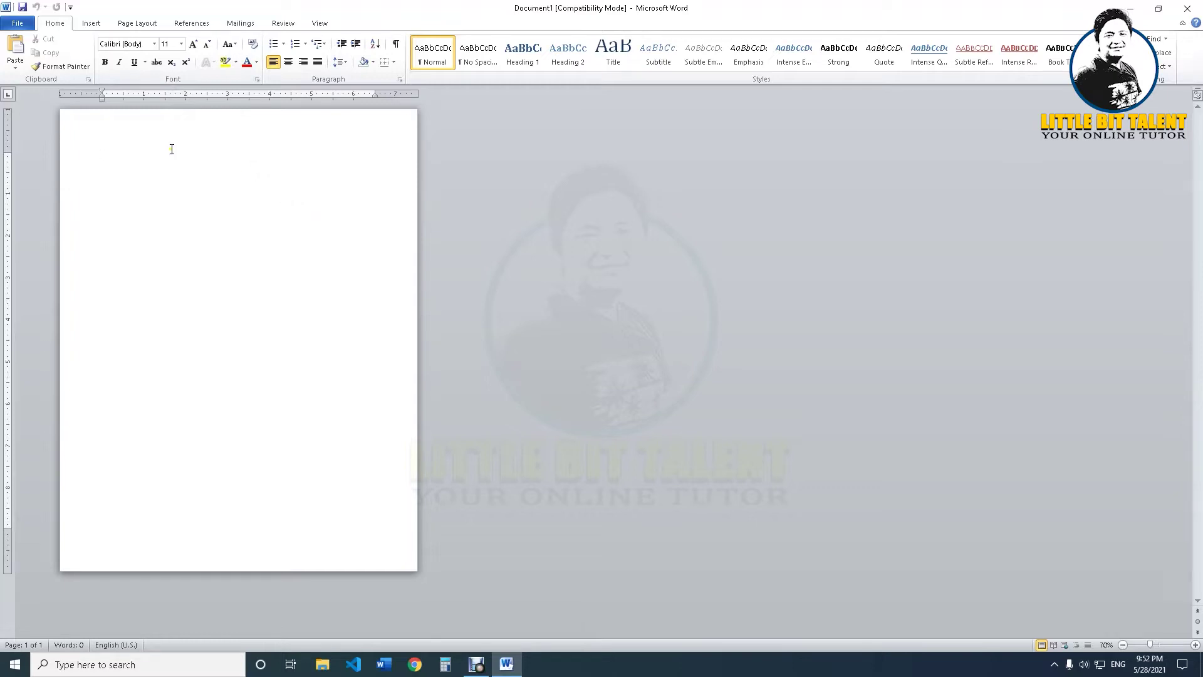
pyautogui.click(138, 23)
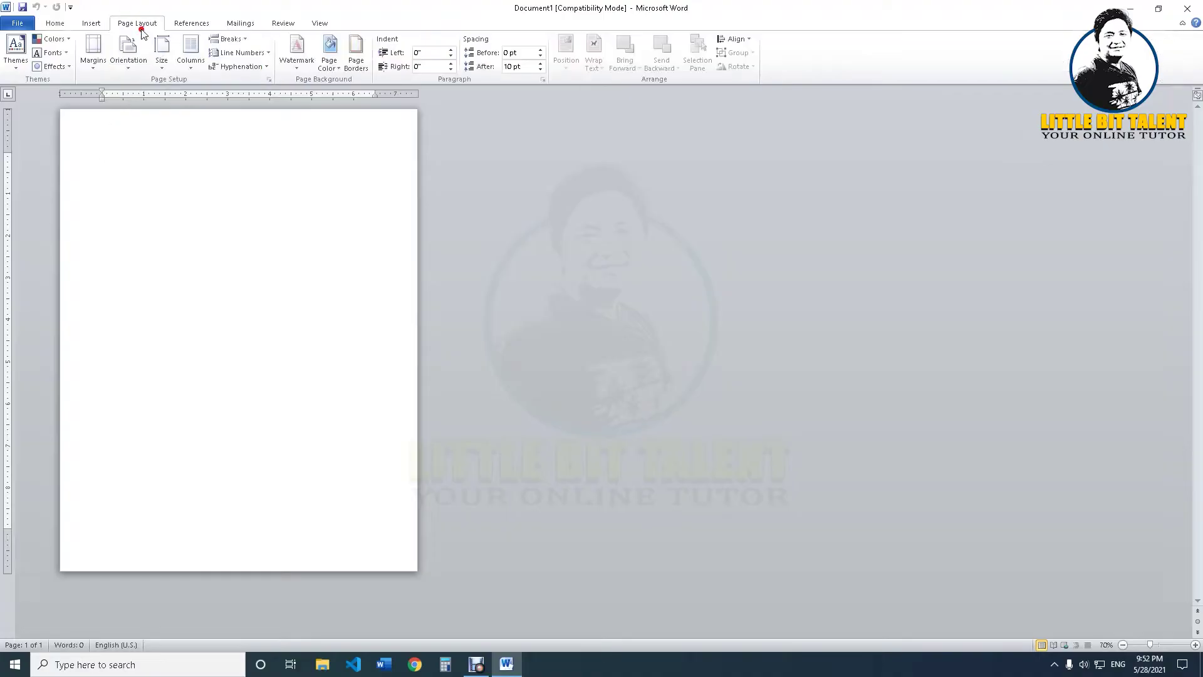
pyautogui.click(163, 69)
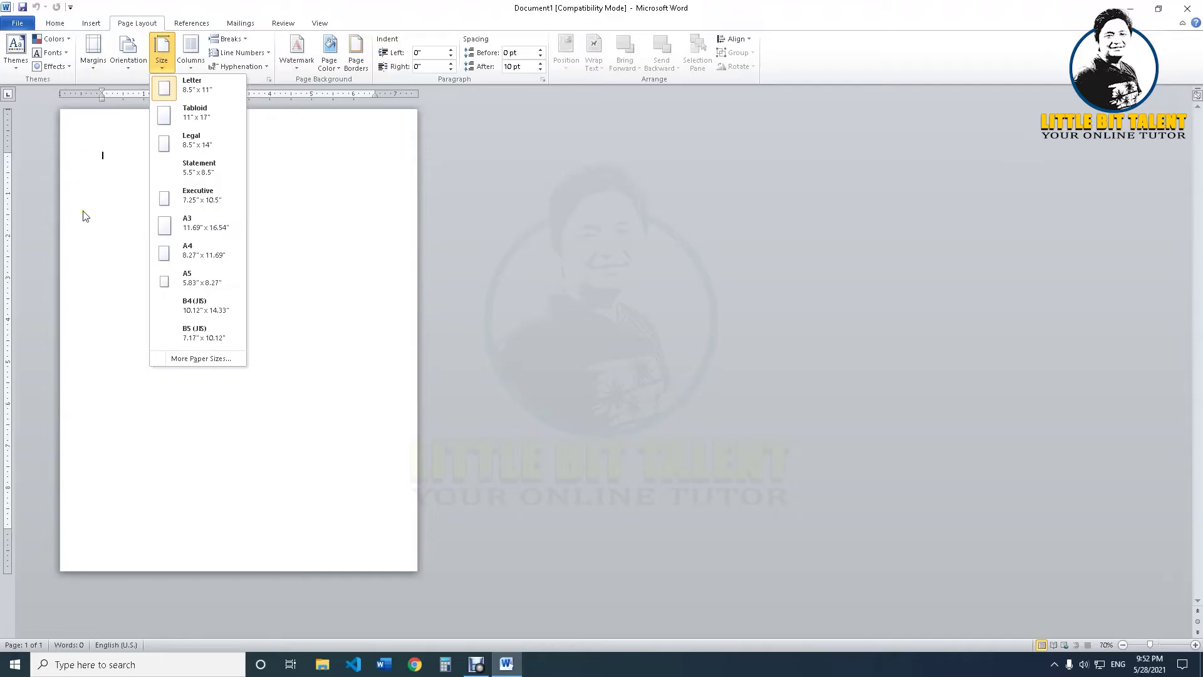
pyautogui.click(180, 250)
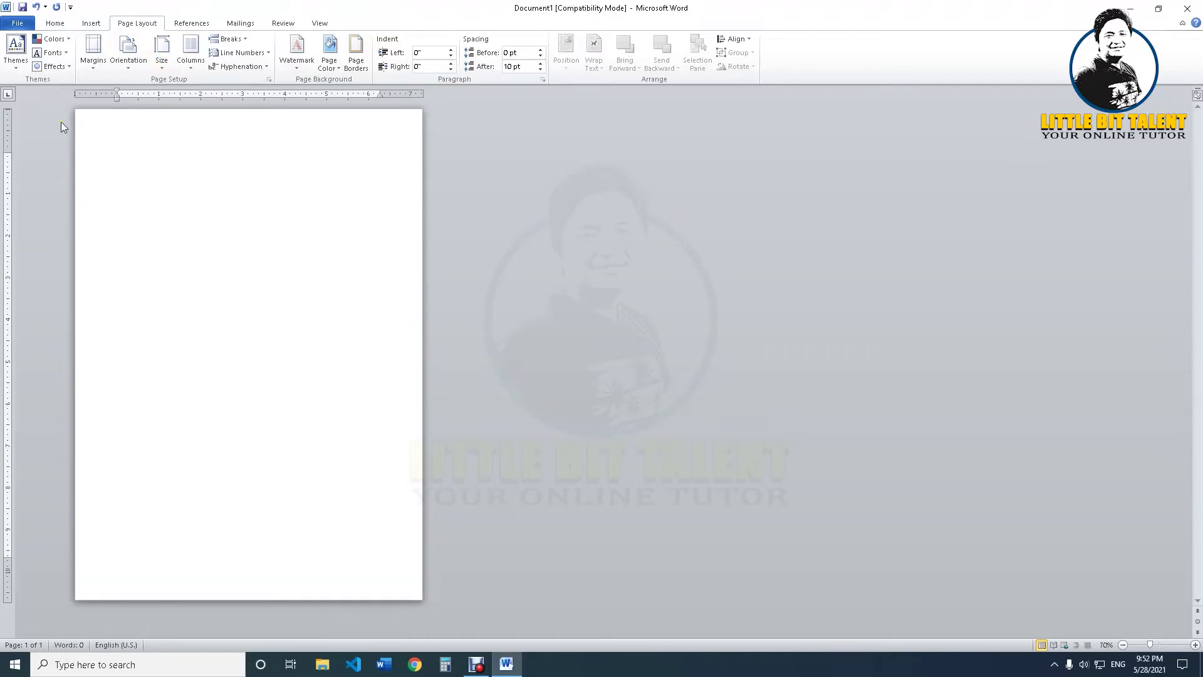
pyautogui.click(93, 62)
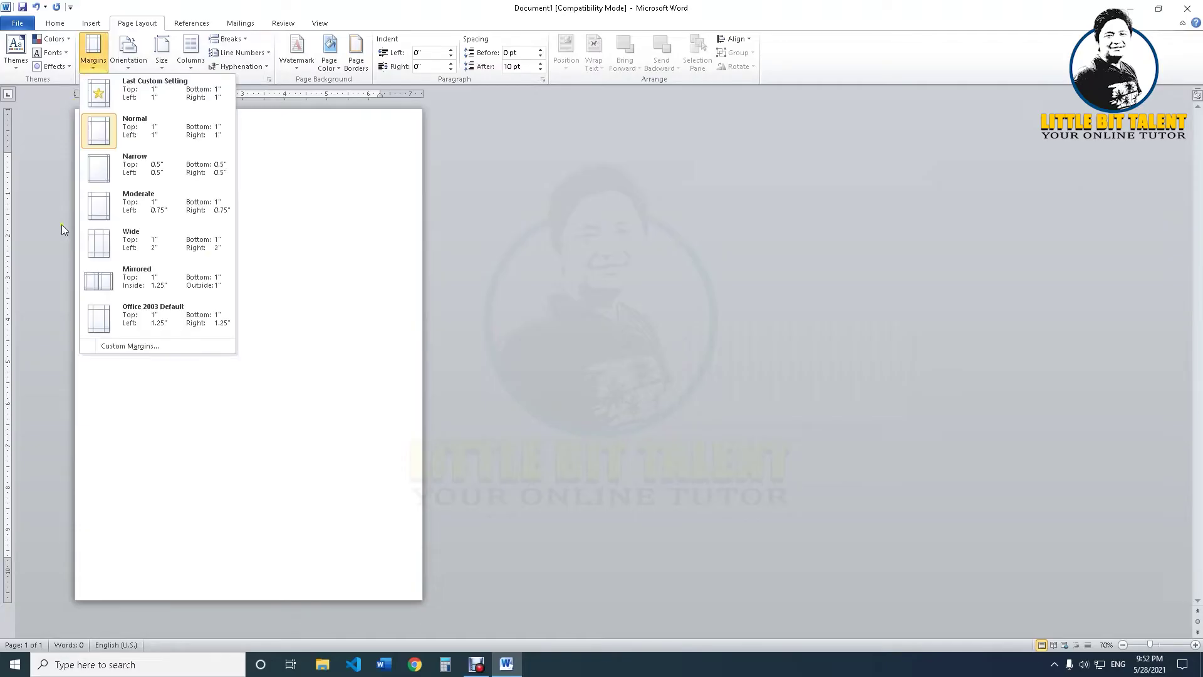
pyautogui.click(162, 170)
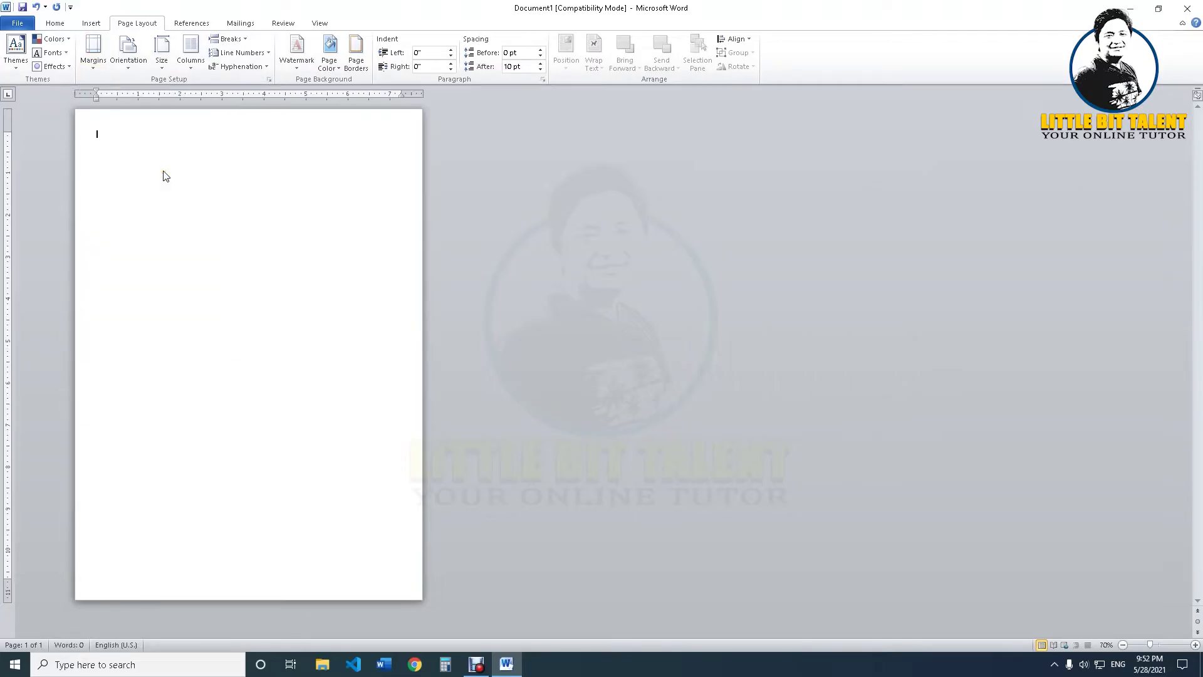
# Step: Move the insertion point down the page and bring up the Insert Table grid
pyautogui.doubleClick(105, 319)
pyautogui.click(91, 23)
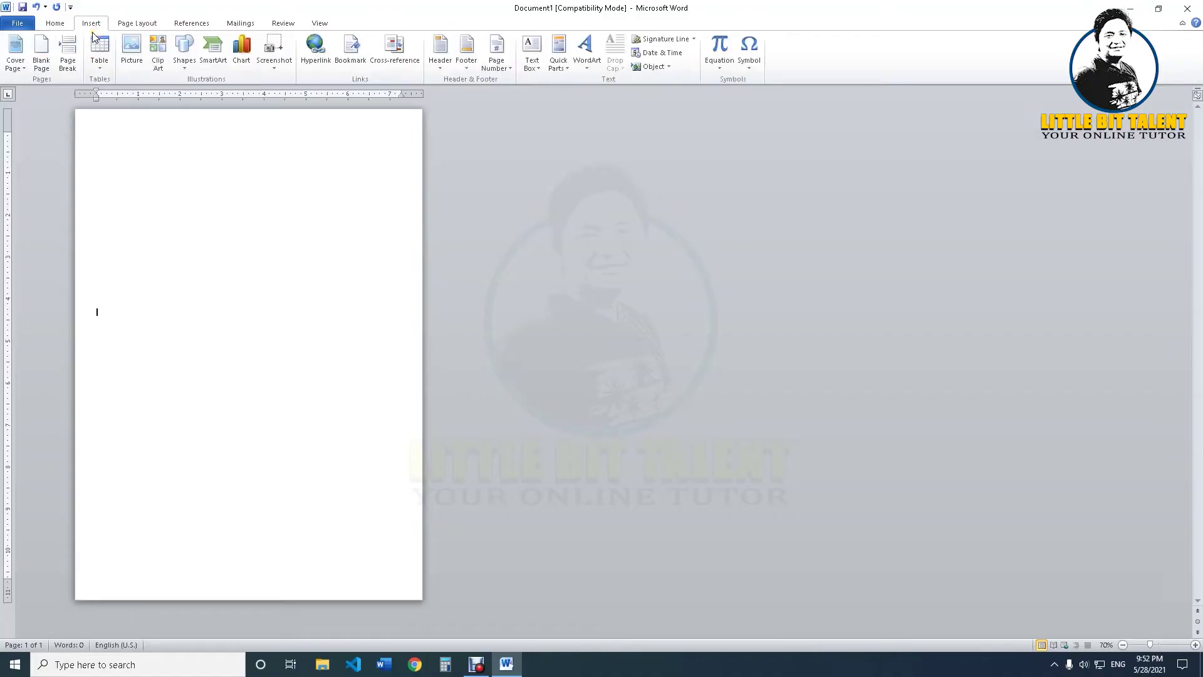
pyautogui.click(95, 56)
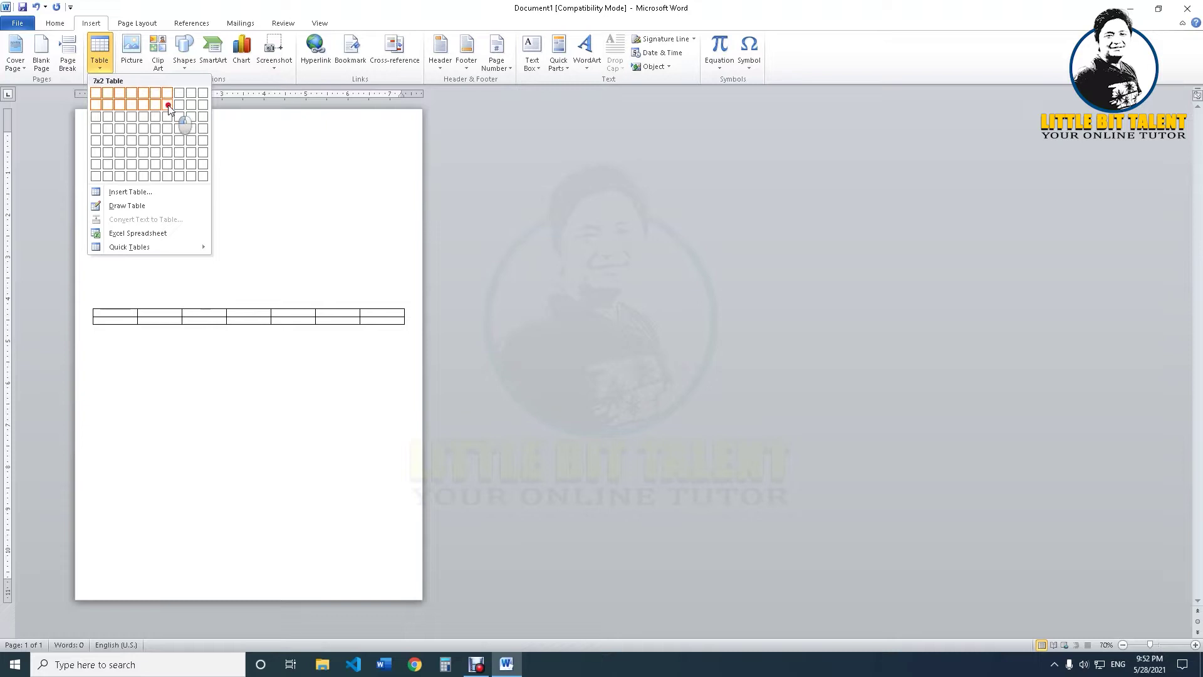
# Step: Insert a 7x2 table and select its entire top row
pyautogui.click(169, 108)
pyautogui.keyDown('ctrl'); pyautogui.scroll(3, 157, 379); pyautogui.keyUp('ctrl')
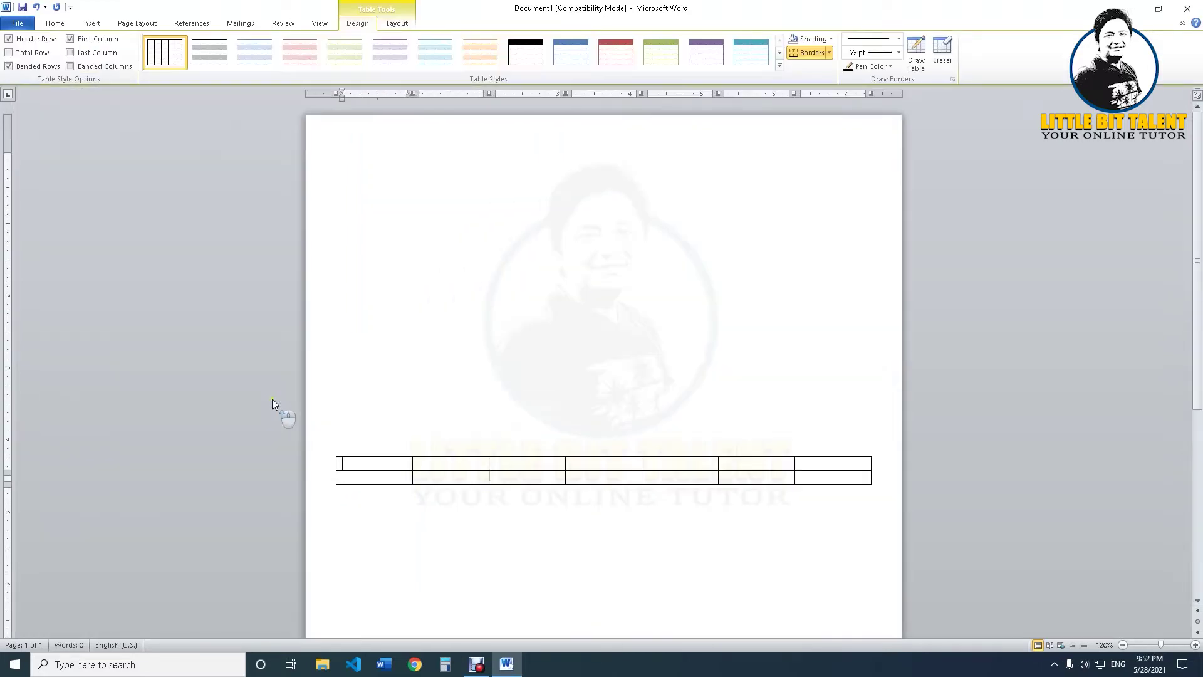
pyautogui.click(431, 464)
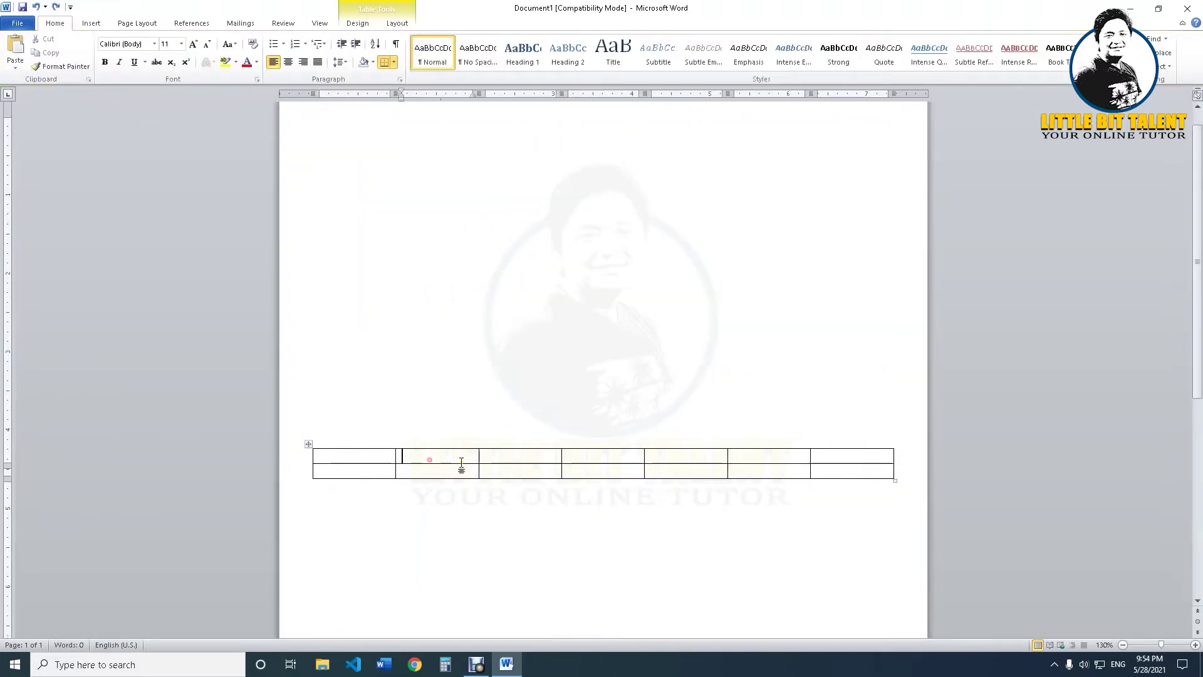
pyautogui.moveTo(383, 457); pyautogui.dragTo(714, 459)
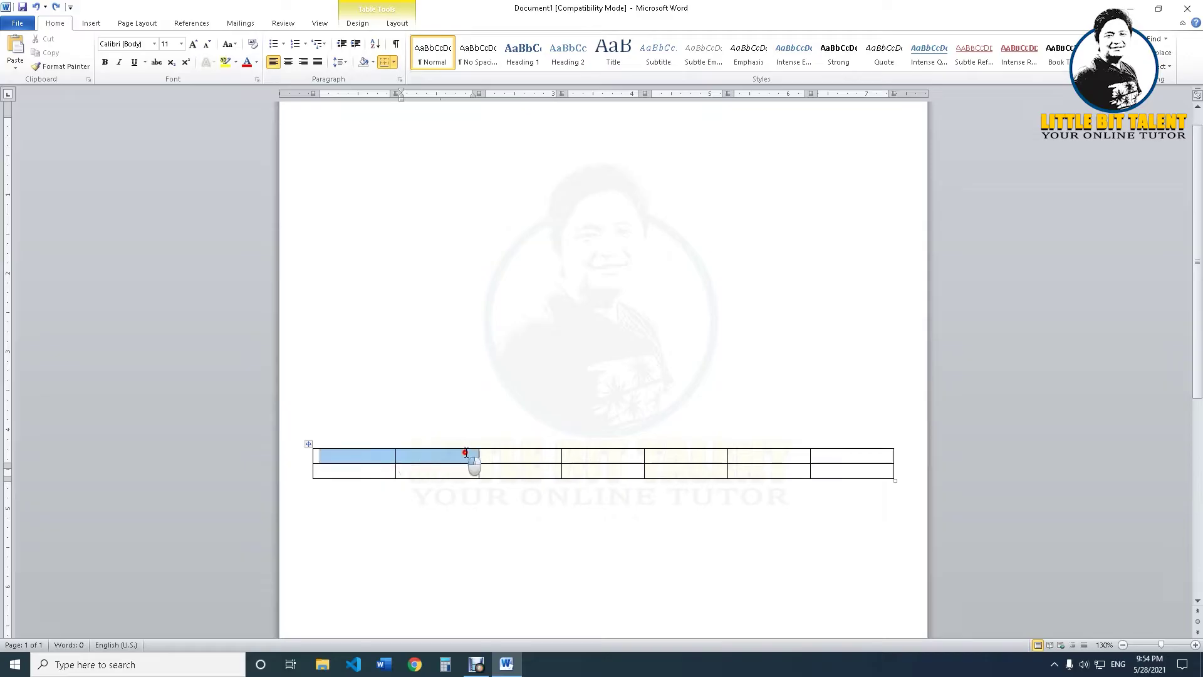
pyautogui.moveTo(714, 459); pyautogui.dragTo(835, 458)
# Step: Set the top row to Ganesh font and type आइतबार in the first cell
pyautogui.click(143, 45)
pyautogui.write('Ganesh')
pyautogui.press('Return')
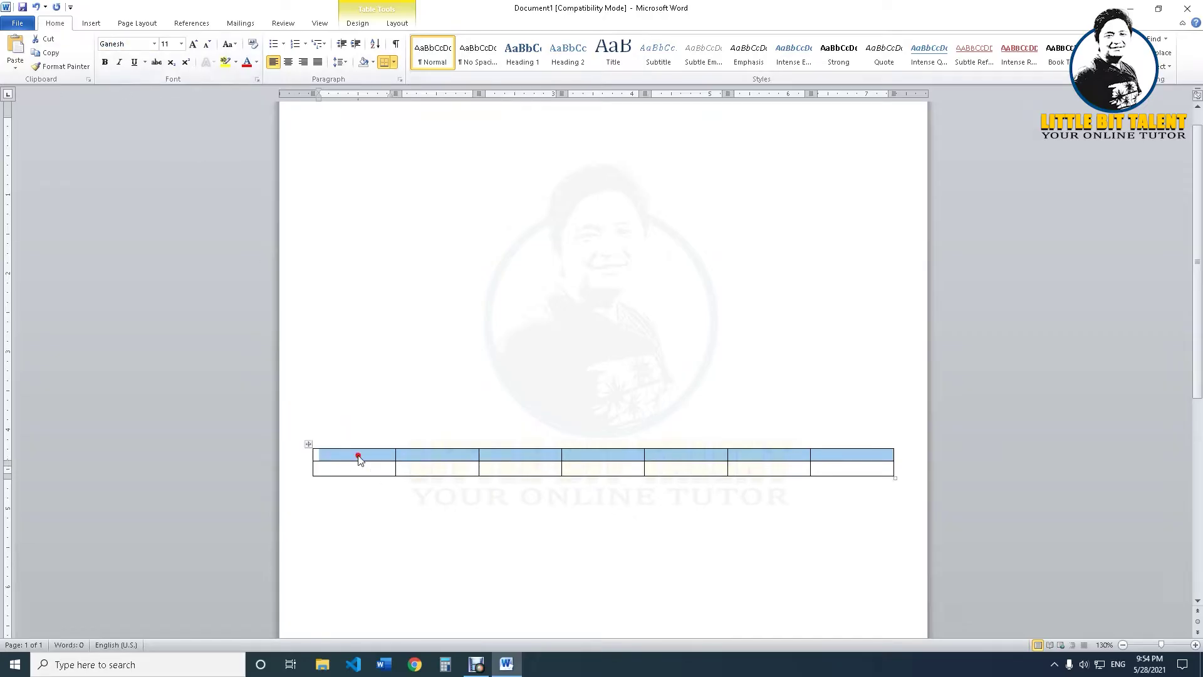
pyautogui.click(370, 456)
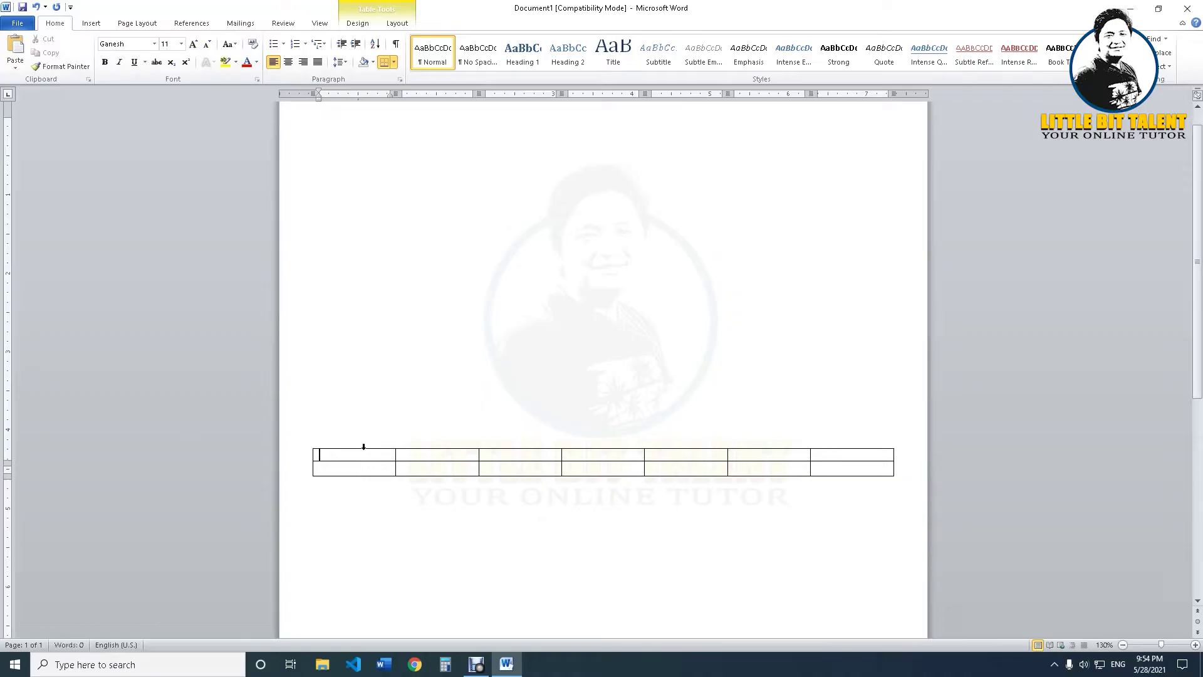
pyautogui.write('Aa')
pyautogui.write('इत')
pyautogui.write('बा')
pyautogui.write('र')
pyautogui.moveTo(355, 453); pyautogui.dragTo(320, 455)
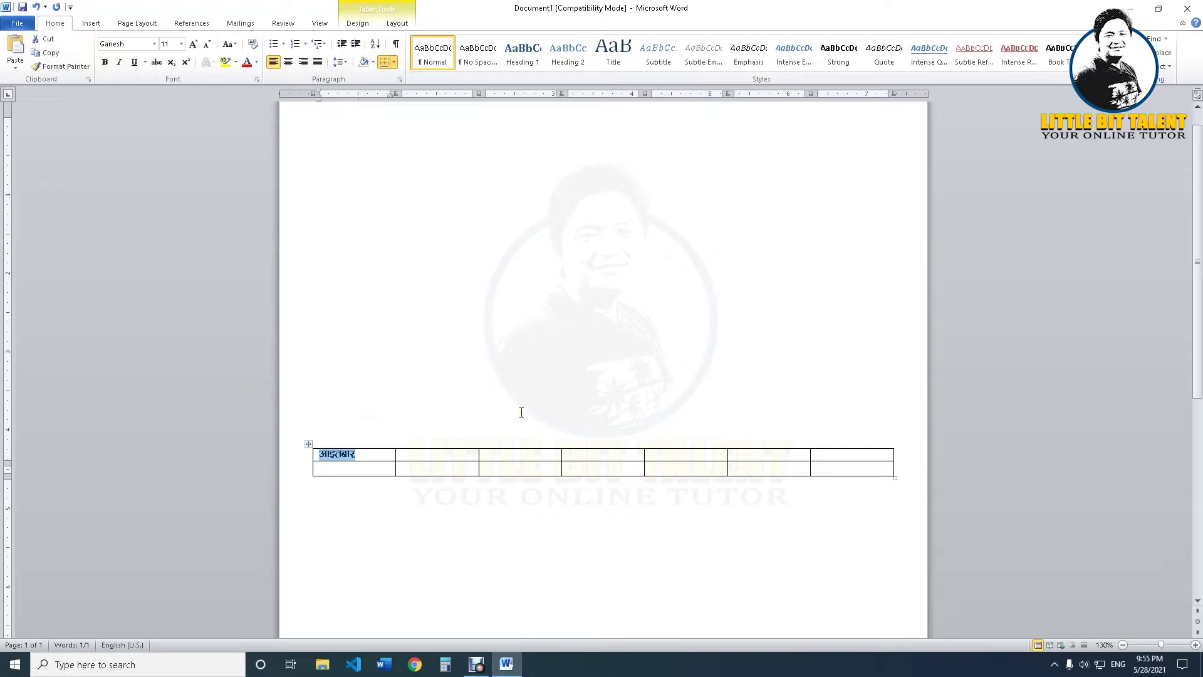
# Step: Enlarge आइतबार and add a bold Calibri SUNDAY line beneath it
pyautogui.click(193, 44)
pyautogui.click(194, 44)
pyautogui.click(194, 44)
pyautogui.click(193, 45)
pyautogui.click(194, 44)
pyautogui.click(193, 44)
pyautogui.click(196, 45)
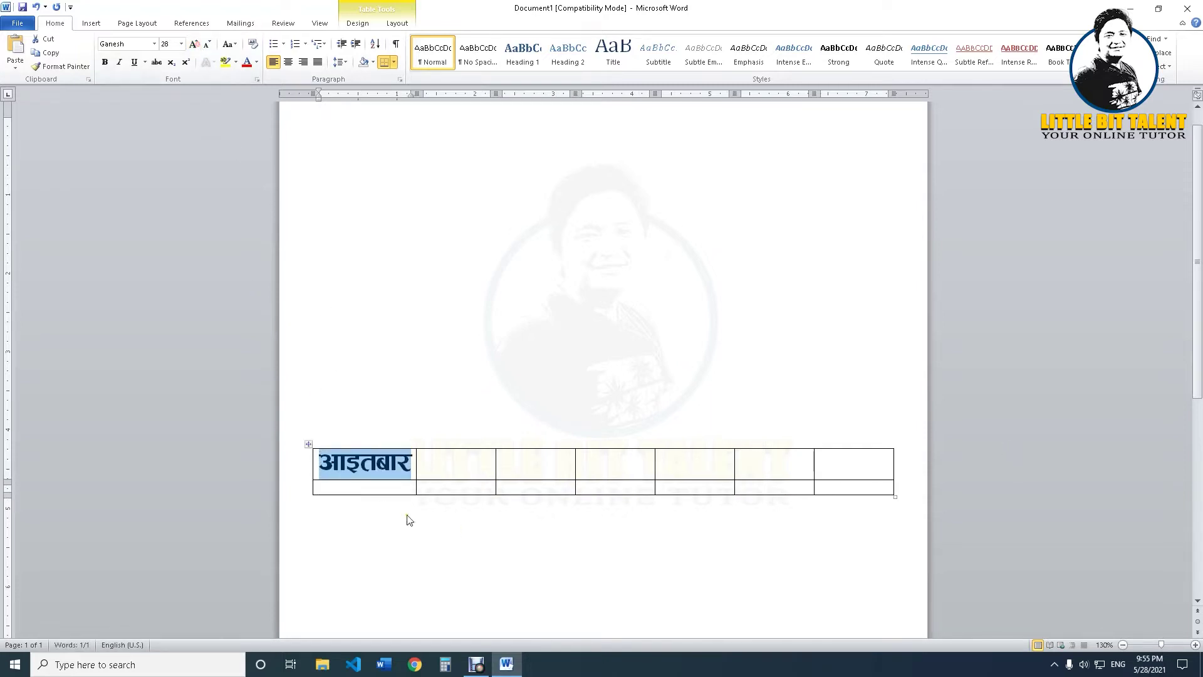
pyautogui.click(412, 465)
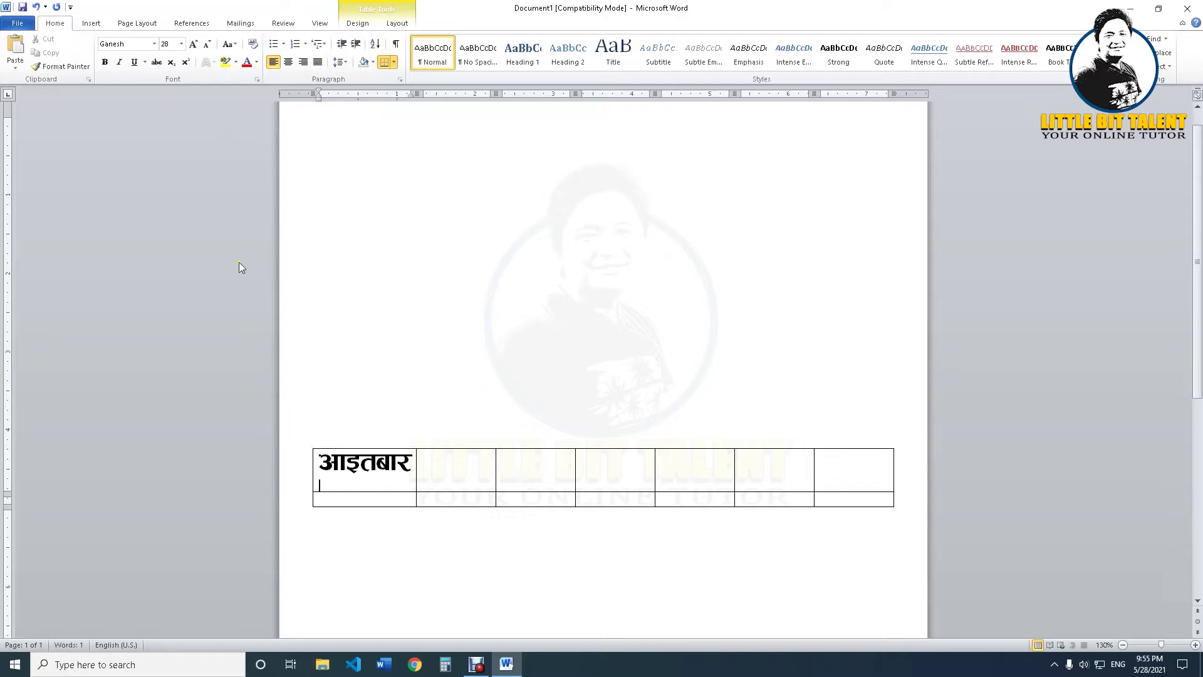
pyautogui.click(139, 45)
pyautogui.hotkey('ctrl', 'z')
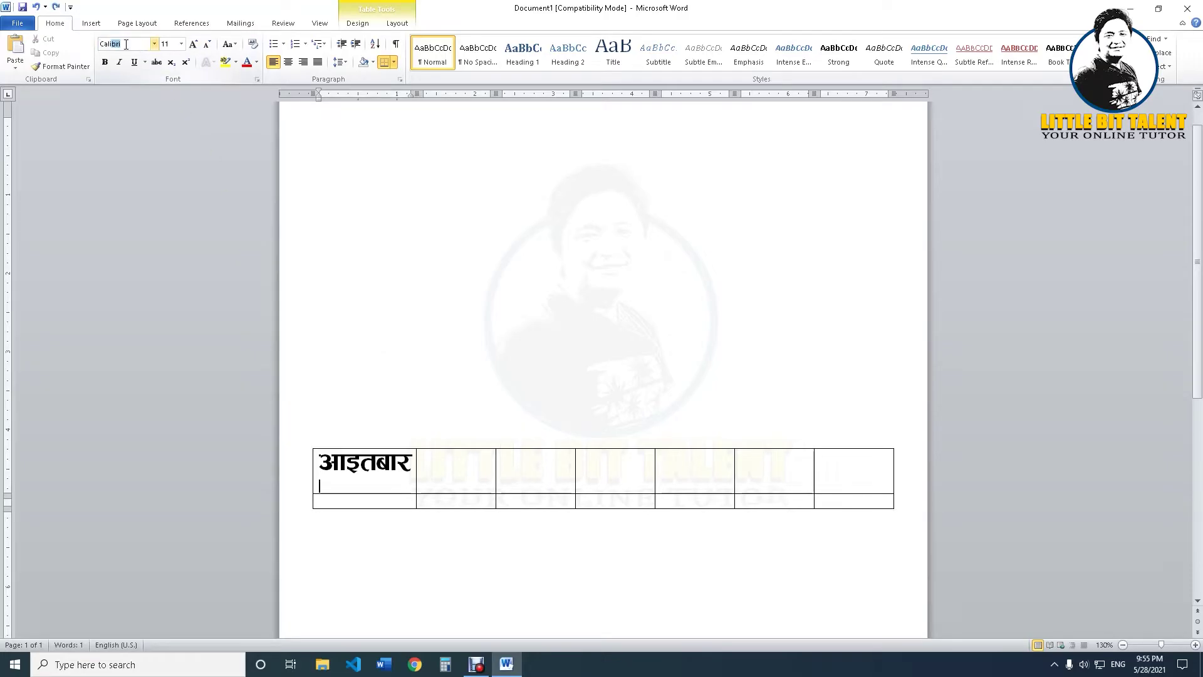
pyautogui.click(104, 62)
pyautogui.moveTo(411, 496)
pyautogui.write('sUNDAY')
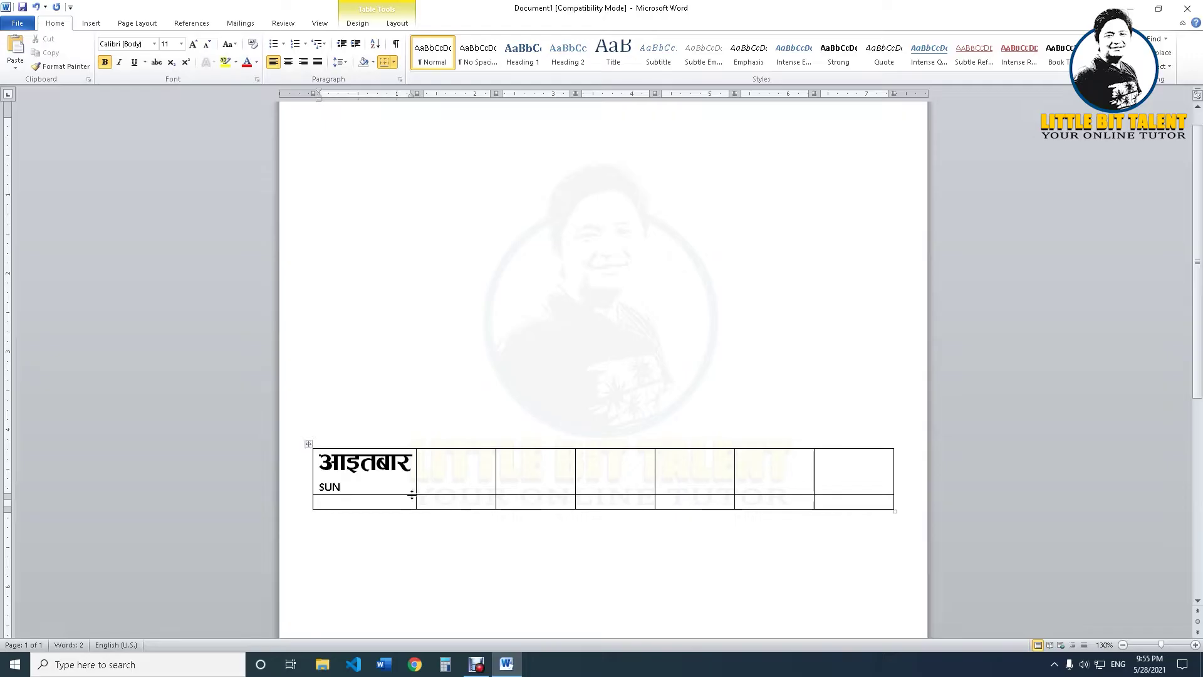
# Step: Shrink the first cell's two lines so they fit the cell
pyautogui.moveTo(363, 488); pyautogui.dragTo(305, 487)
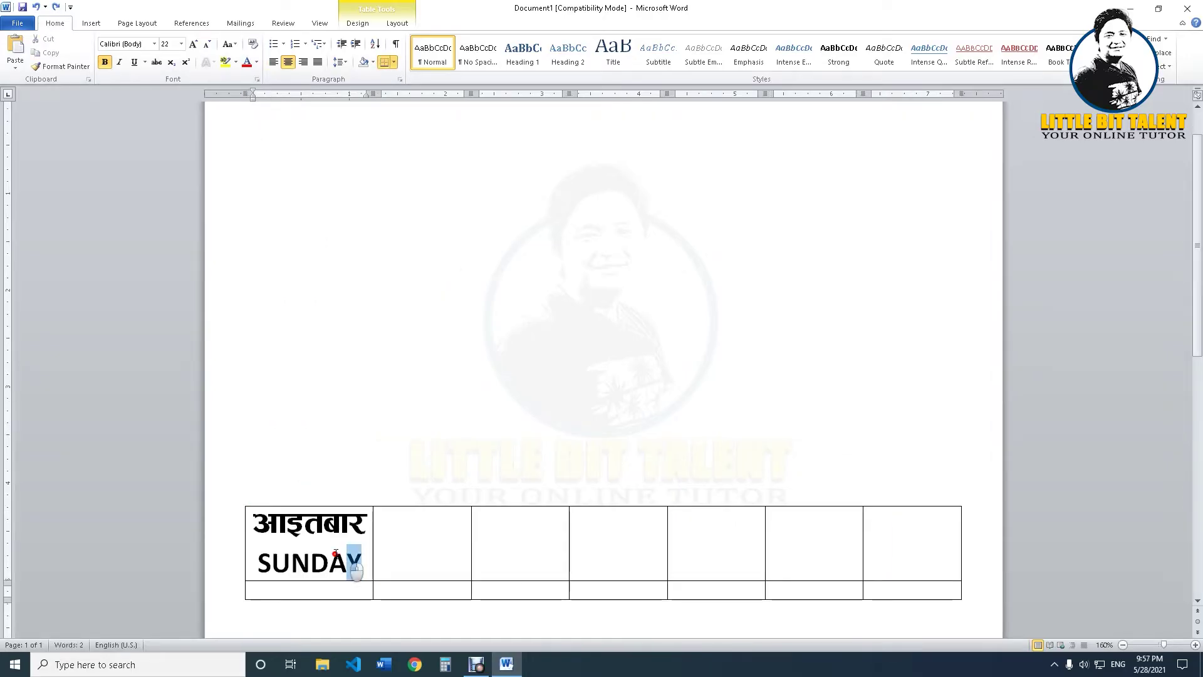
pyautogui.moveTo(359, 567); pyautogui.dragTo(253, 520)
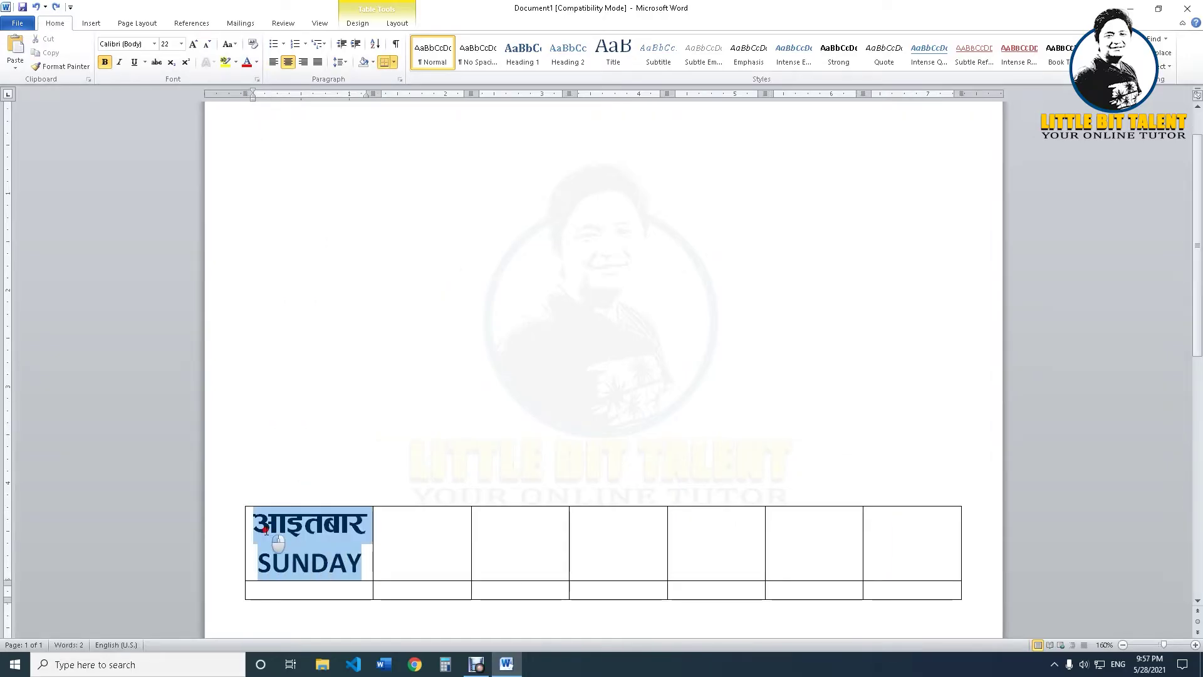
pyautogui.click(208, 45)
pyautogui.click(208, 45)
pyautogui.click(208, 45)
pyautogui.click(208, 45)
pyautogui.click(208, 45)
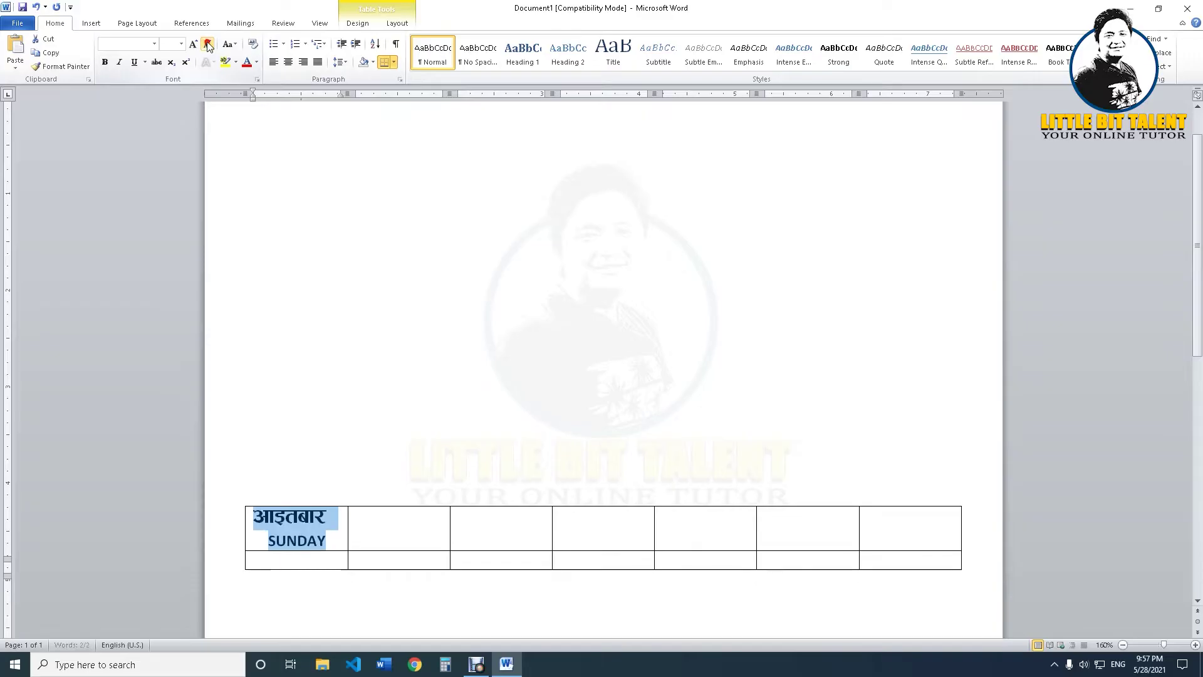
pyautogui.click(193, 44)
pyautogui.click(329, 543)
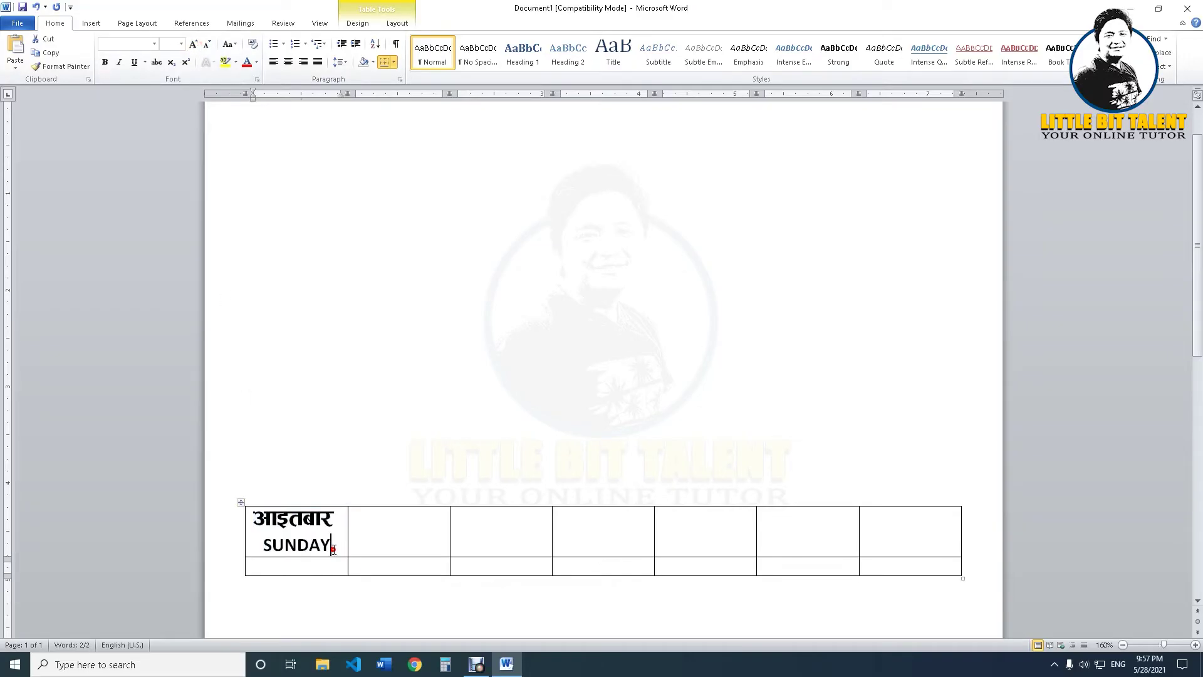
pyautogui.moveTo(333, 546); pyautogui.dragTo(253, 518)
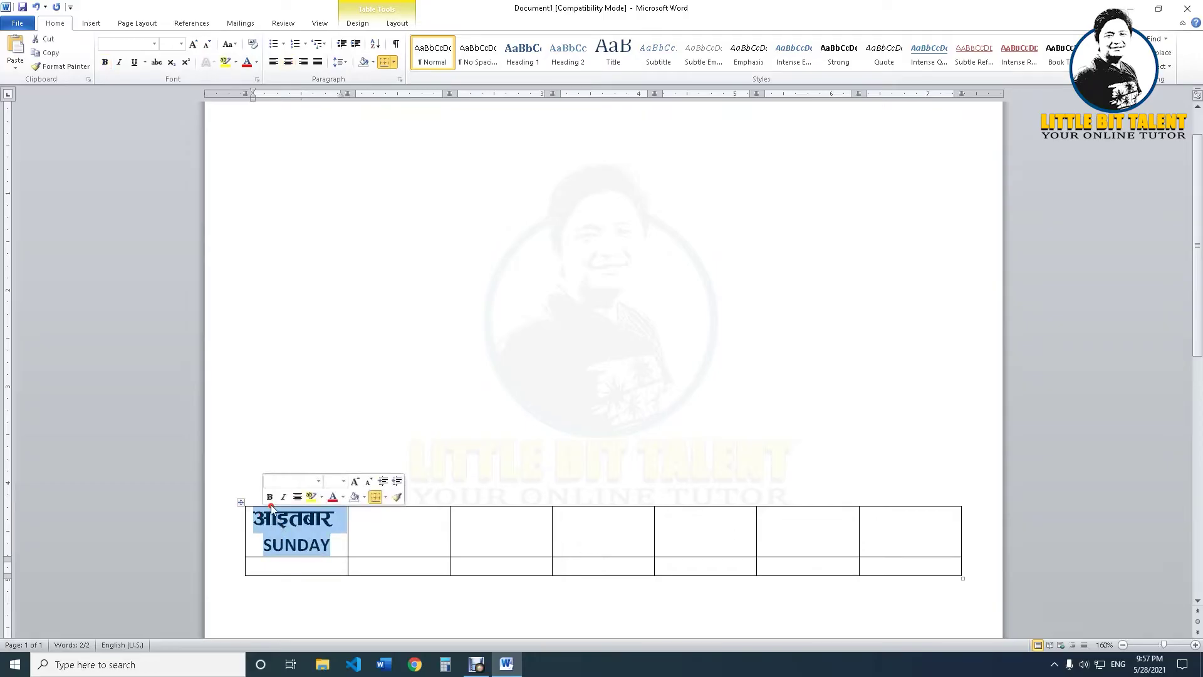
# Step: Copy the first cell's day names into cells two through seven
pyautogui.hotkey('ctrl', 'c')
pyautogui.click(383, 525)
pyautogui.hotkey('ctrl', 'v')
pyautogui.click(536, 528)
pyautogui.hotkey('ctrl', 'v')
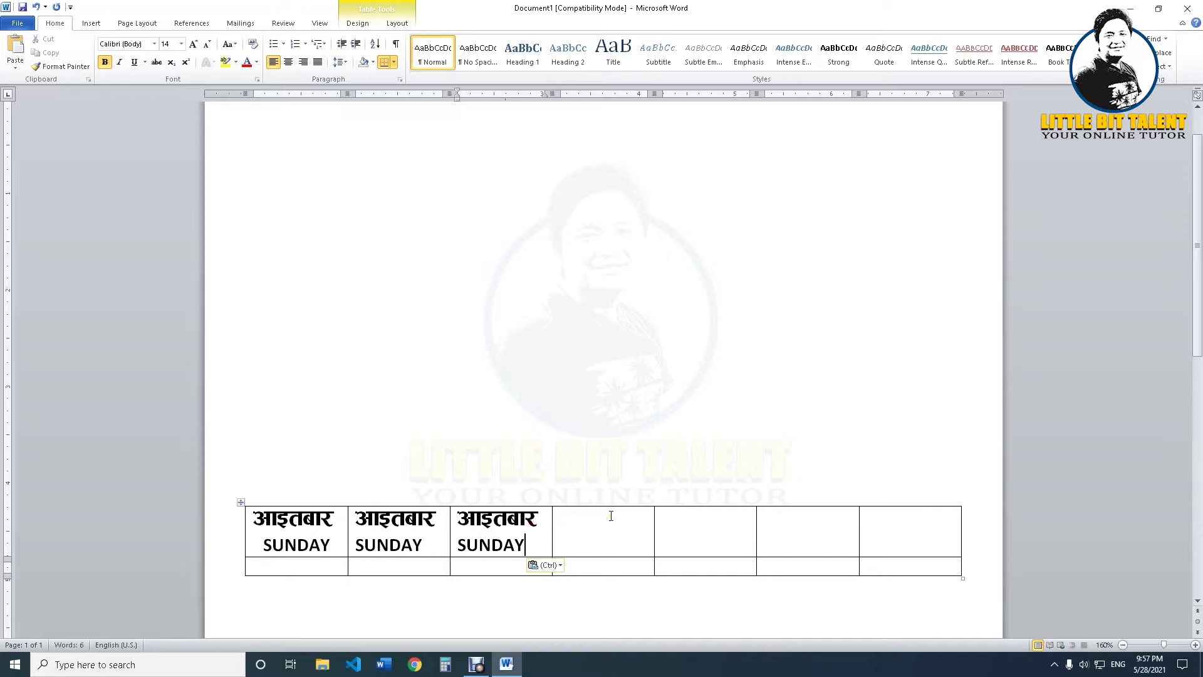
pyautogui.click(610, 515)
pyautogui.hotkey('ctrl', 'v')
pyautogui.click(746, 529)
pyautogui.hotkey('ctrl', 'v')
pyautogui.click(809, 528)
pyautogui.hotkey('ctrl', 'v')
pyautogui.click(912, 524)
pyautogui.hotkey('ctrl', 'v')
pyautogui.scroll(-2, 432, 442)
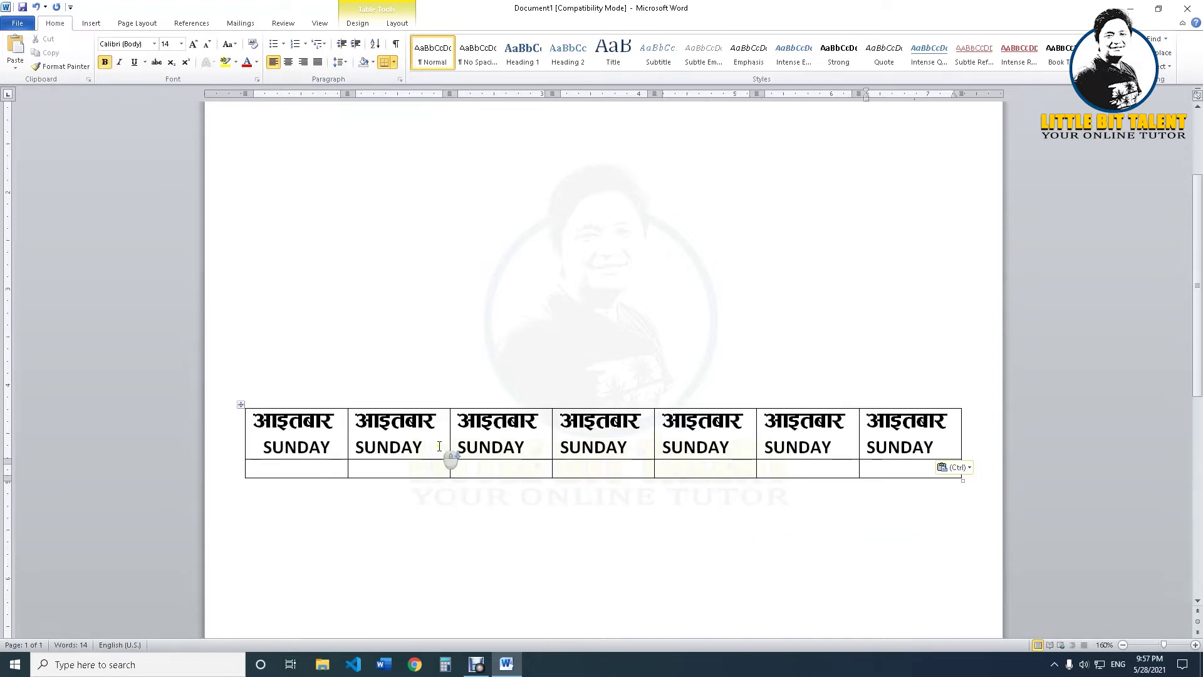
# Step: Rewrite the Nepali day names in cells two through seven, starting with सोम
pyautogui.moveTo(356, 423); pyautogui.dragTo(399, 430)
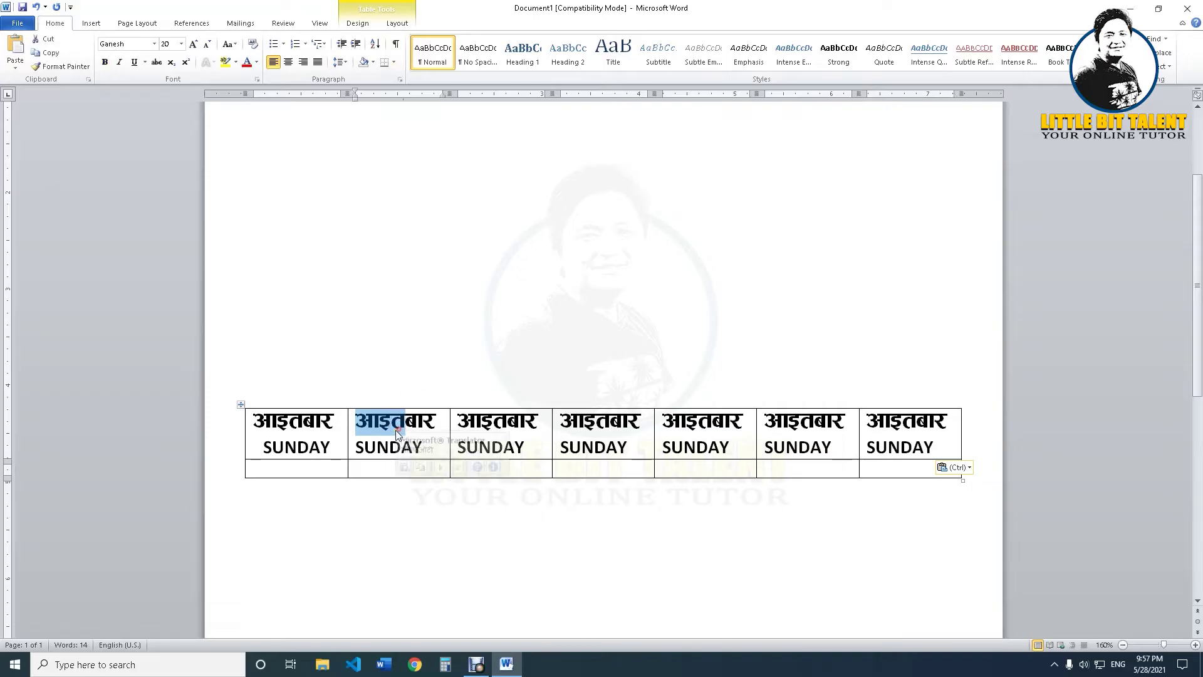
pyautogui.write('सोम')
pyautogui.moveTo(523, 447); pyautogui.dragTo(496, 426)
pyautogui.write('d+un')
pyautogui.moveTo(560, 419); pyautogui.dragTo(917, 420)
pyautogui.write('amwlaxLzms|zlg')
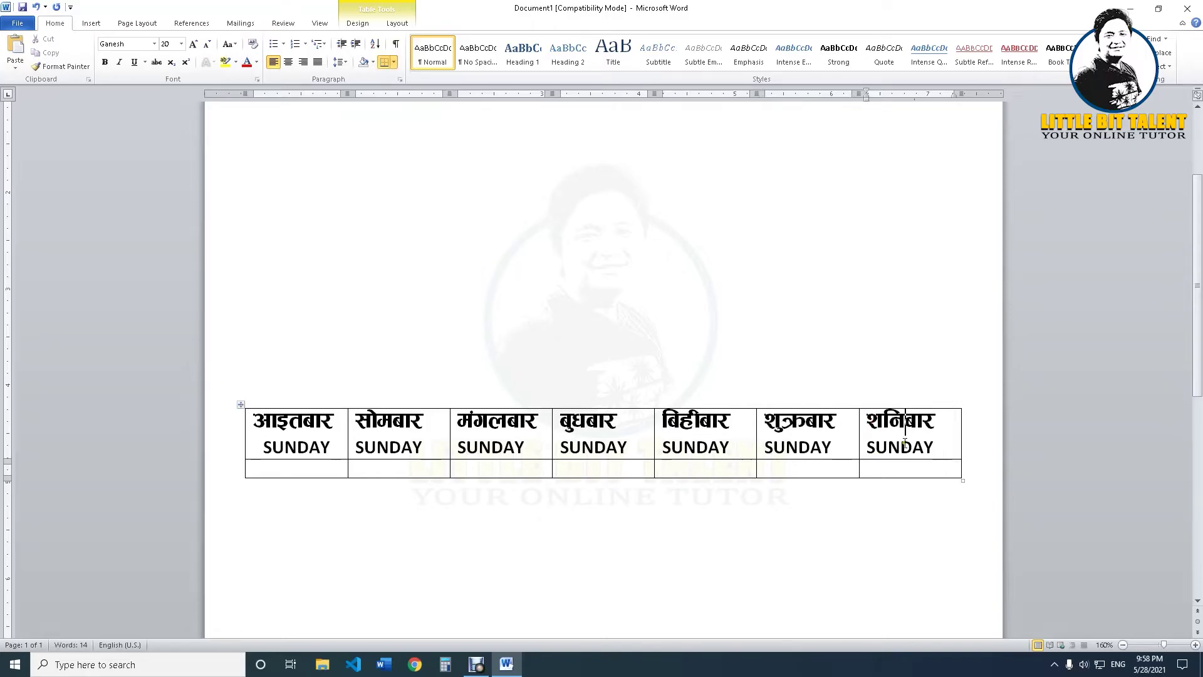
# Step: Rename the English days MONDAY through SATARDAY and centre the heading row
pyautogui.click(309, 447)
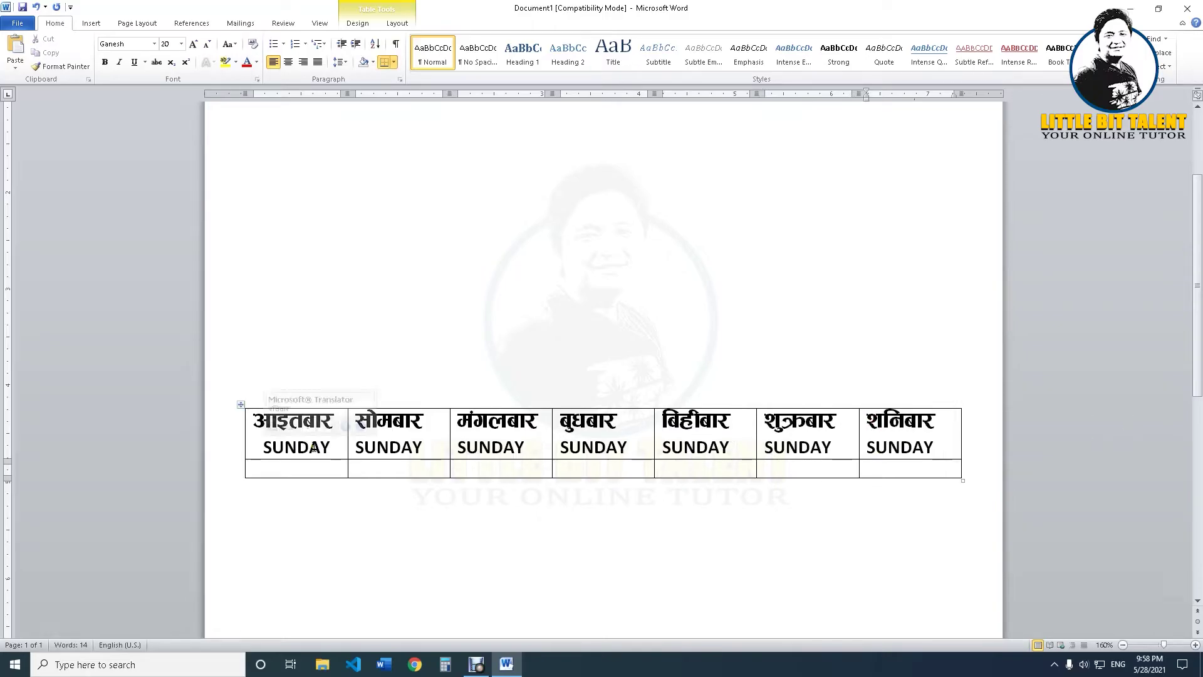
pyautogui.doubleClick(390, 447)
pyautogui.write('MONDAY')
pyautogui.moveTo(458, 447); pyautogui.dragTo(560, 447)
pyautogui.write('TUESDAY')
pyautogui.click(583, 448)
pyautogui.write('WEDNES')
pyautogui.doubleClick(727, 447)
pyautogui.write('THURSDAY')
pyautogui.moveTo(808, 447); pyautogui.dragTo(772, 447)
pyautogui.write('FRID')
pyautogui.press('BackSpace')
pyautogui.moveTo(902, 447); pyautogui.dragTo(871, 446)
pyautogui.write('SATAR')
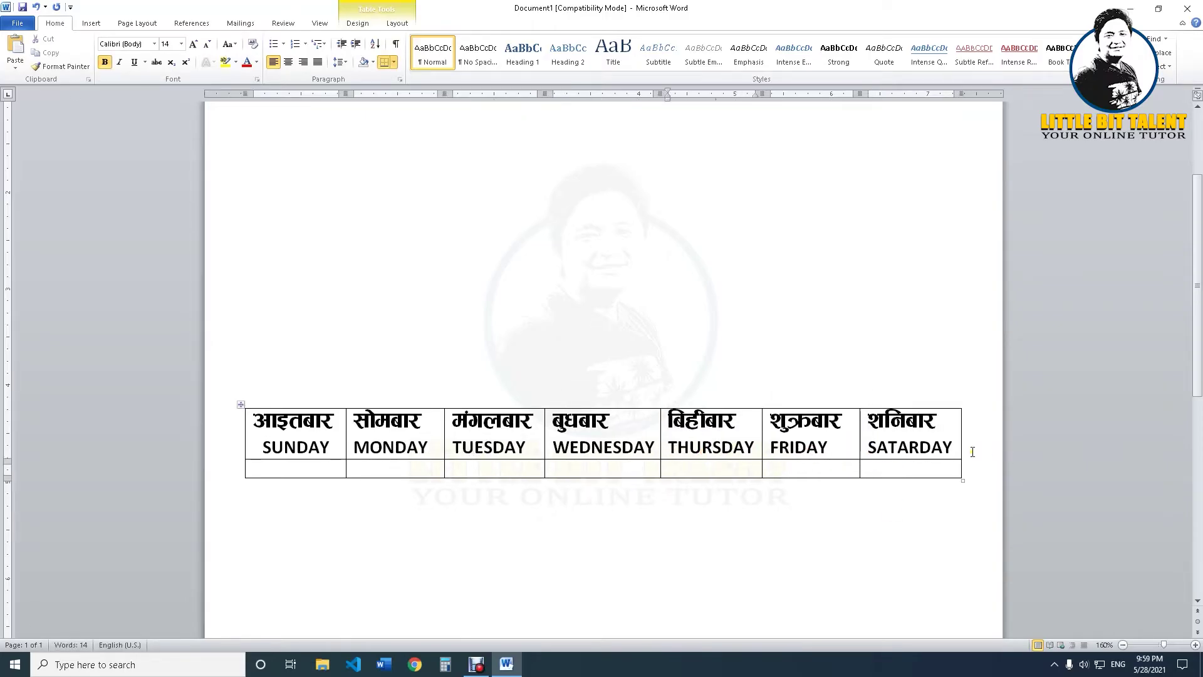
pyautogui.moveTo(957, 450)
pyautogui.mouseDown()
pyautogui.moveTo(307, 428)
pyautogui.moveTo(333, 421)
pyautogui.mouseUp()
pyautogui.hotkey('ctrl', 'e')
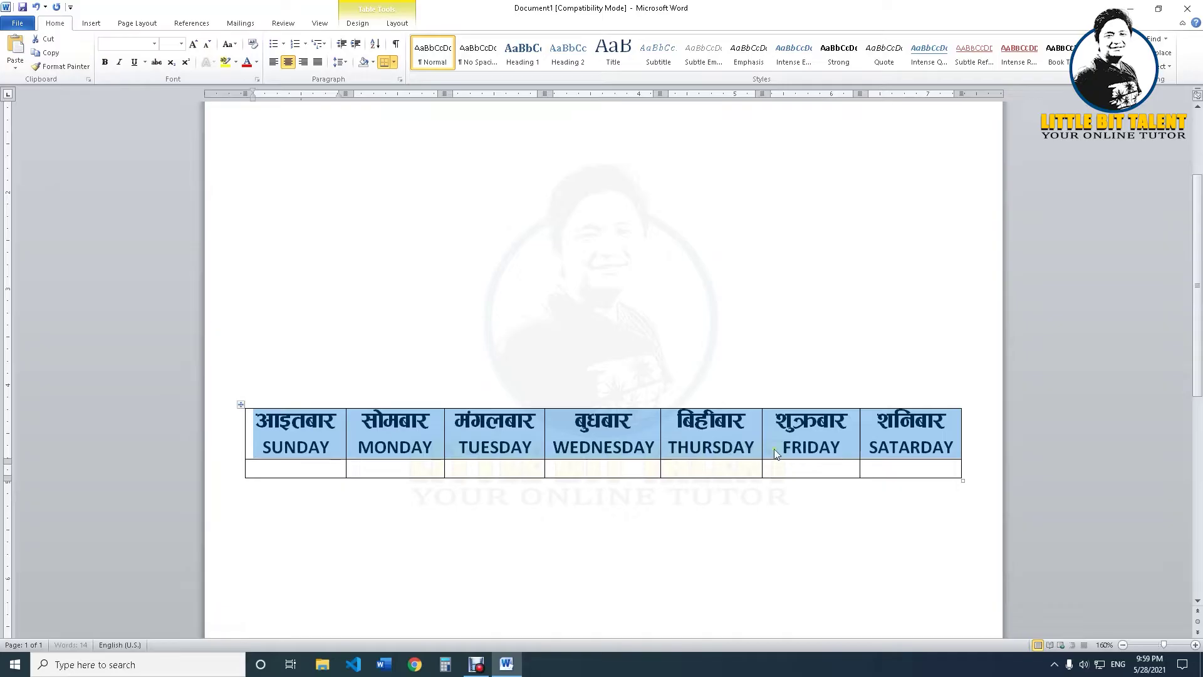
# Step: Shade the SATARDAY heading cell red
pyautogui.click(776, 436)
pyautogui.moveTo(876, 418); pyautogui.dragTo(918, 447)
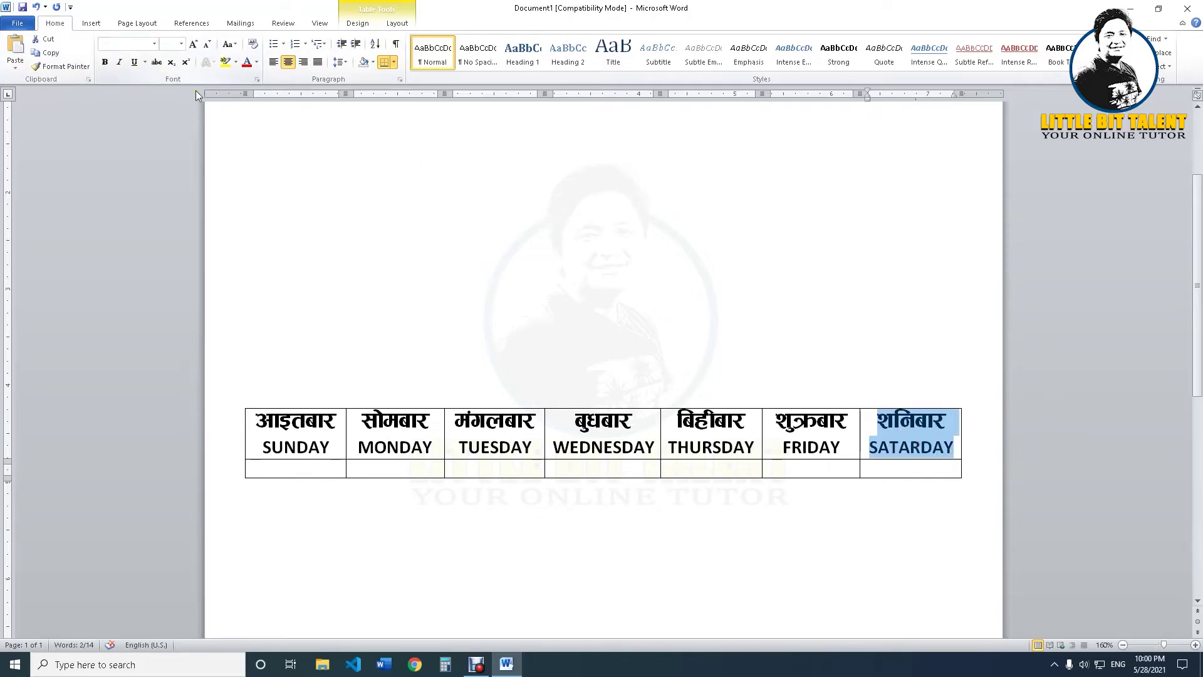
pyautogui.click(372, 64)
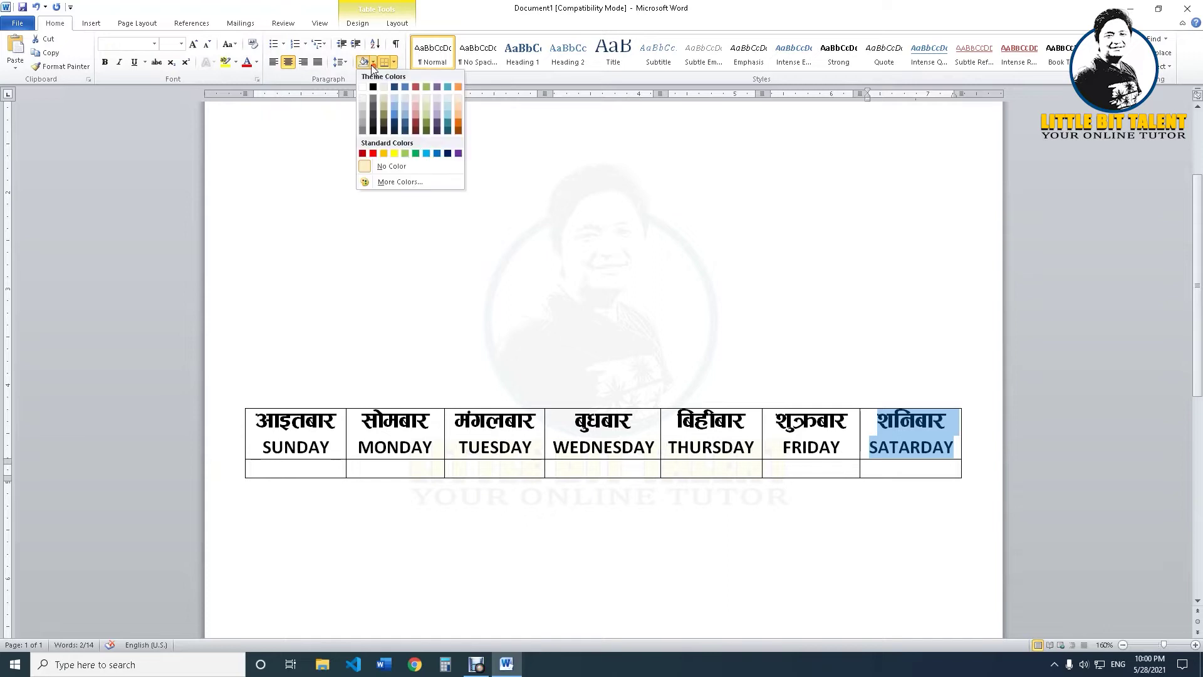
pyautogui.click(374, 154)
pyautogui.click(957, 455)
# Step: Make the SATARDAY heading text white
pyautogui.moveTo(965, 441); pyautogui.dragTo(877, 419)
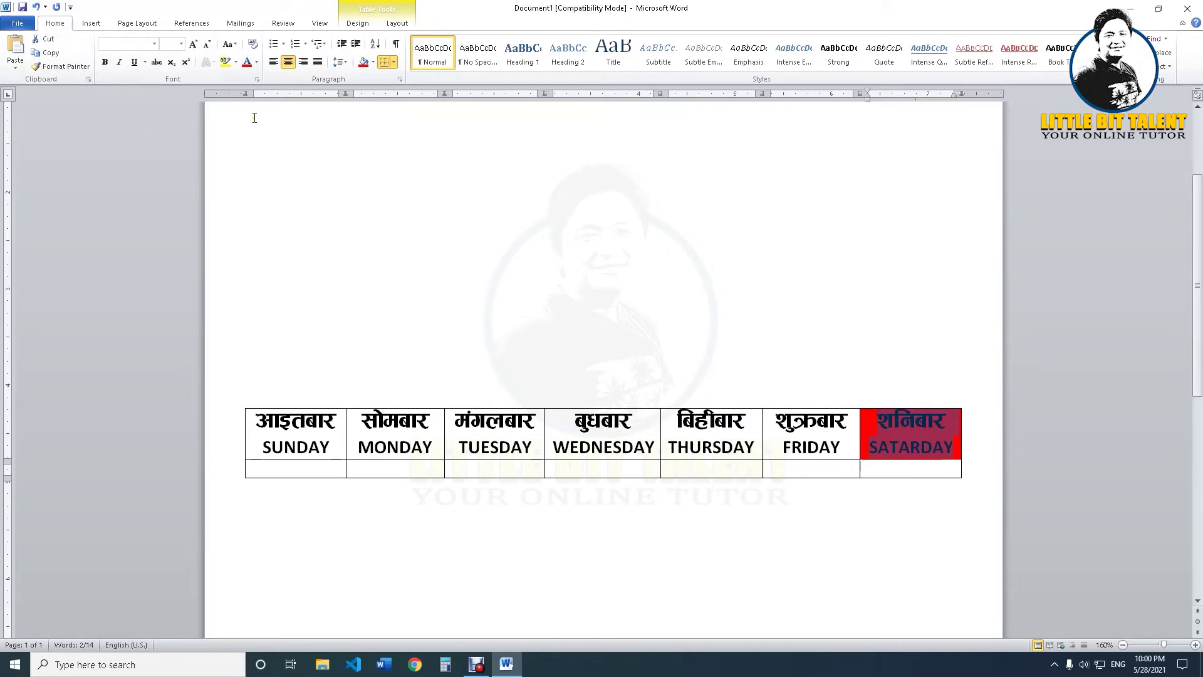
pyautogui.click(256, 62)
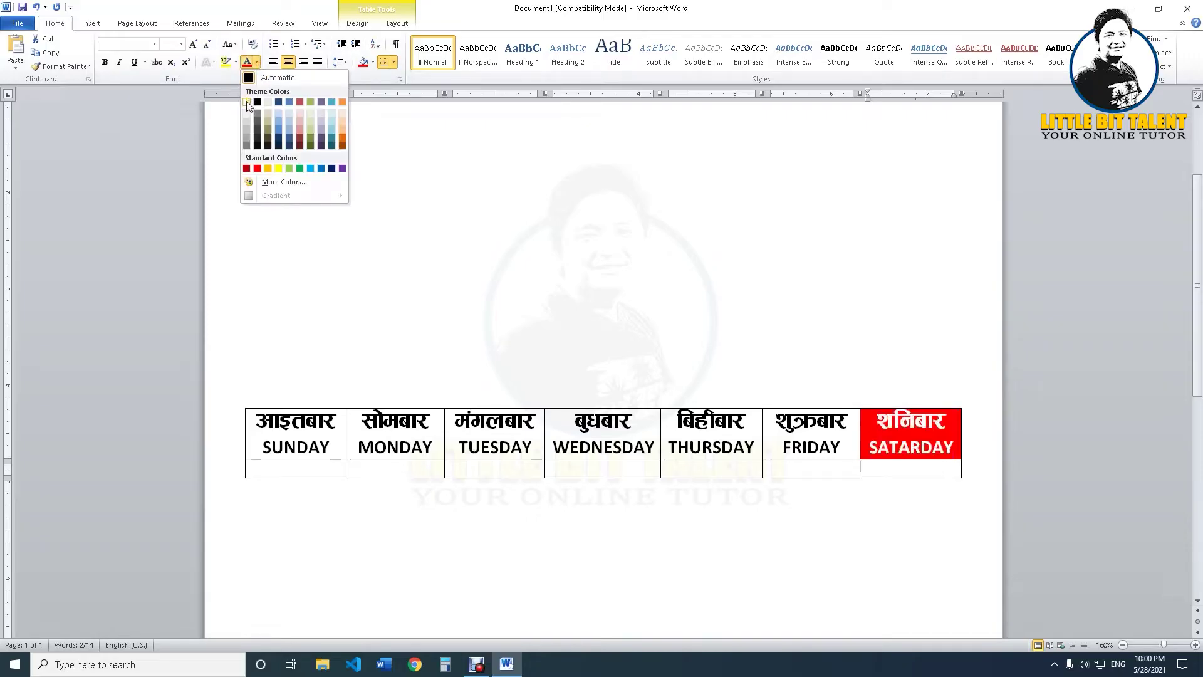
pyautogui.click(247, 102)
pyautogui.click(875, 503)
pyautogui.scroll(-2, 497, 437)
pyautogui.scroll(-2, 529, 451)
pyautogui.scroll(-2, 430, 416)
pyautogui.scroll(-2, 337, 394)
pyautogui.scroll(3, 337, 395)
pyautogui.scroll(1, 344, 458)
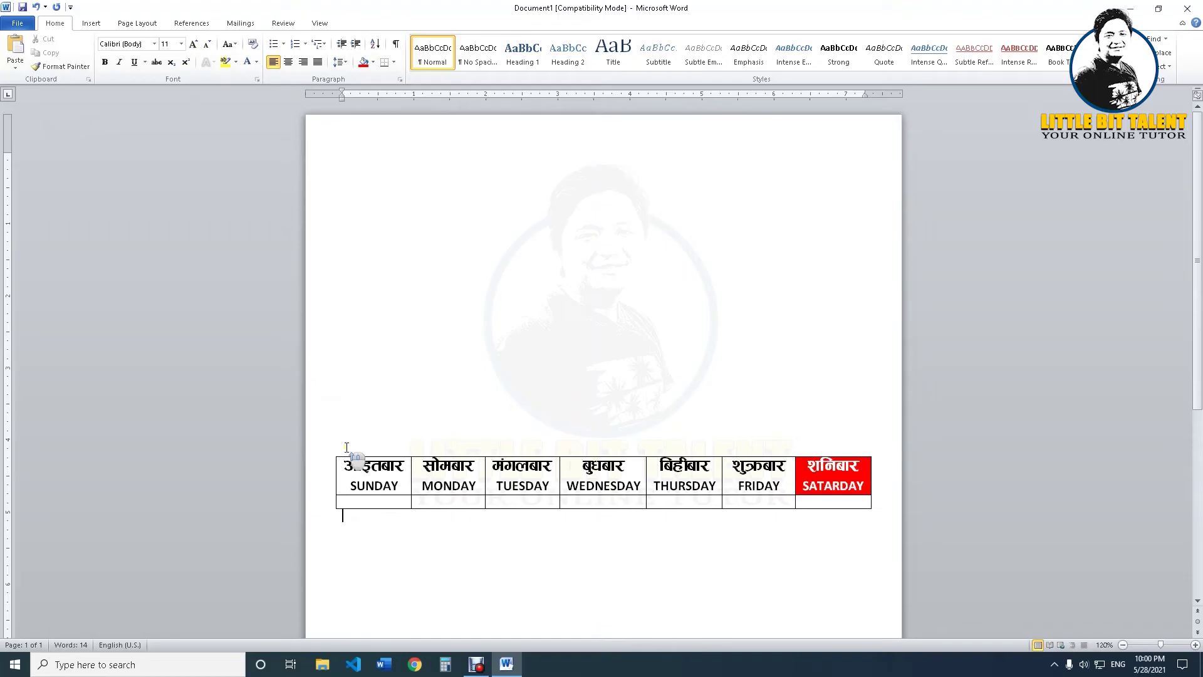
pyautogui.scroll(-3, 439, 501)
pyautogui.click(378, 395)
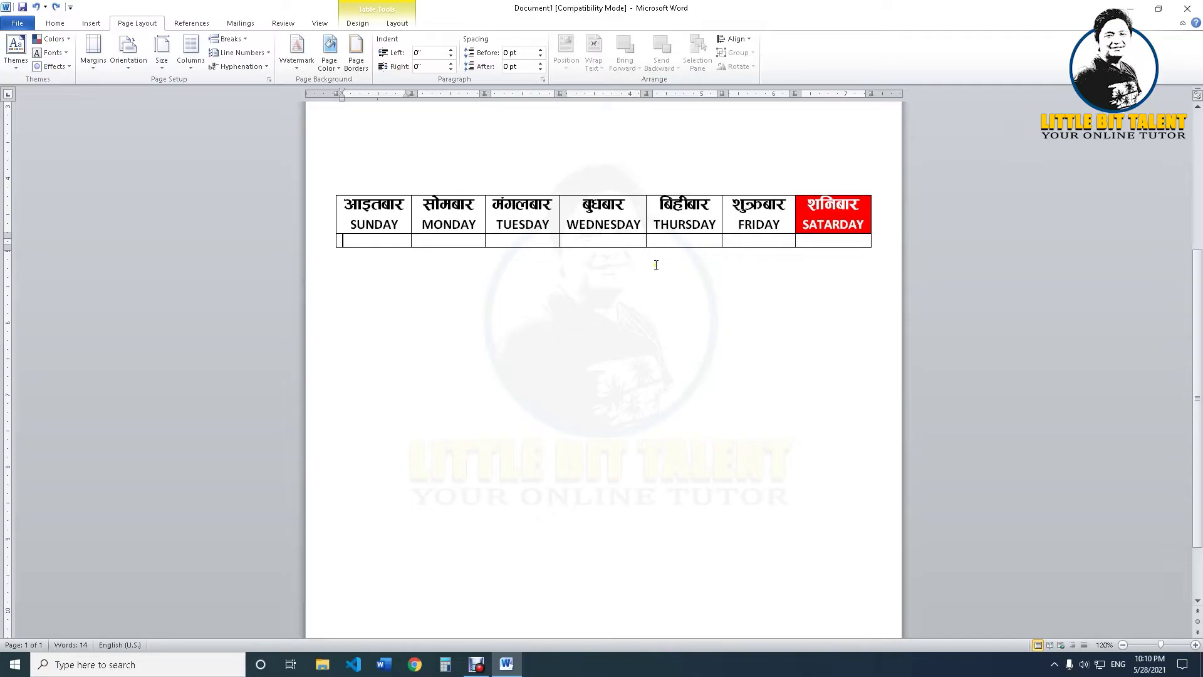
# Step: Type a Himchuli-font १ into the first Wednesday date cell
pyautogui.click(614, 244)
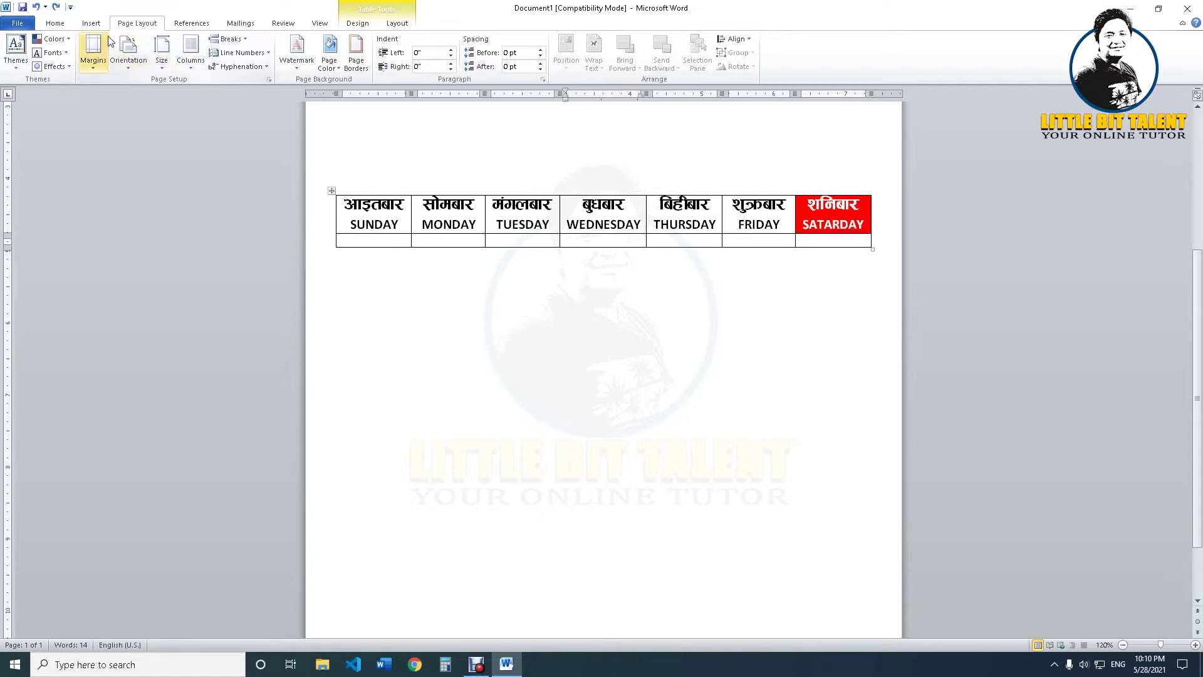
pyautogui.click(55, 23)
pyautogui.click(140, 44)
pyautogui.write('Himchuli')
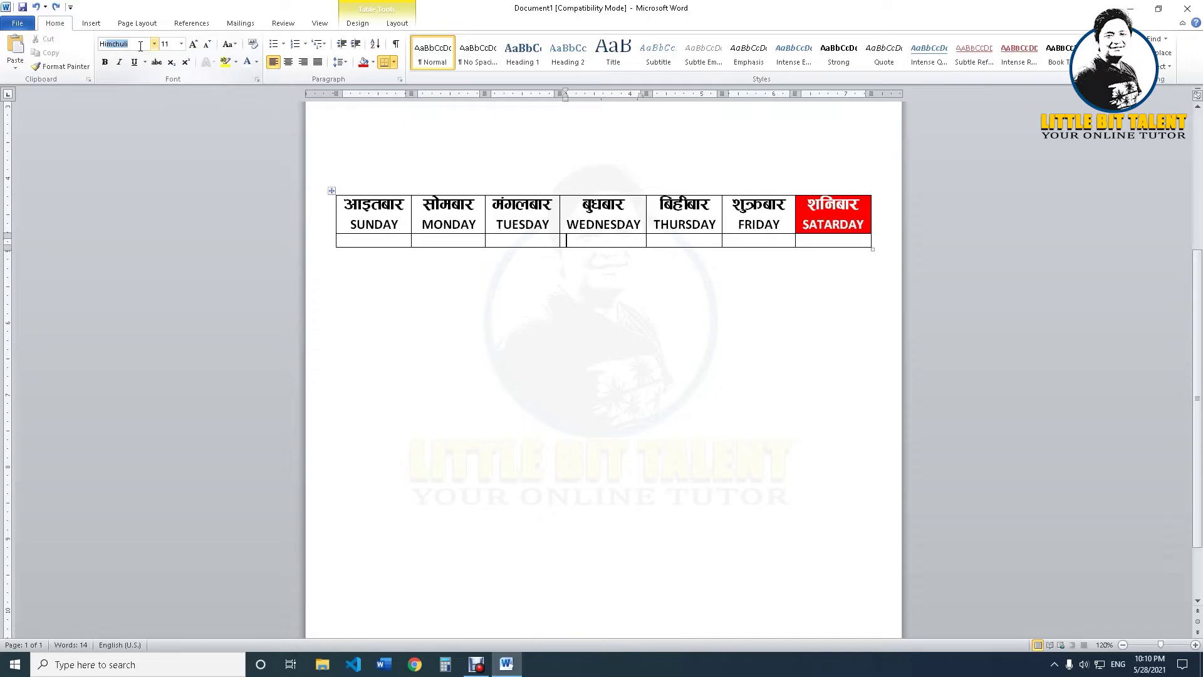
pyautogui.press('Return')
pyautogui.write('1')
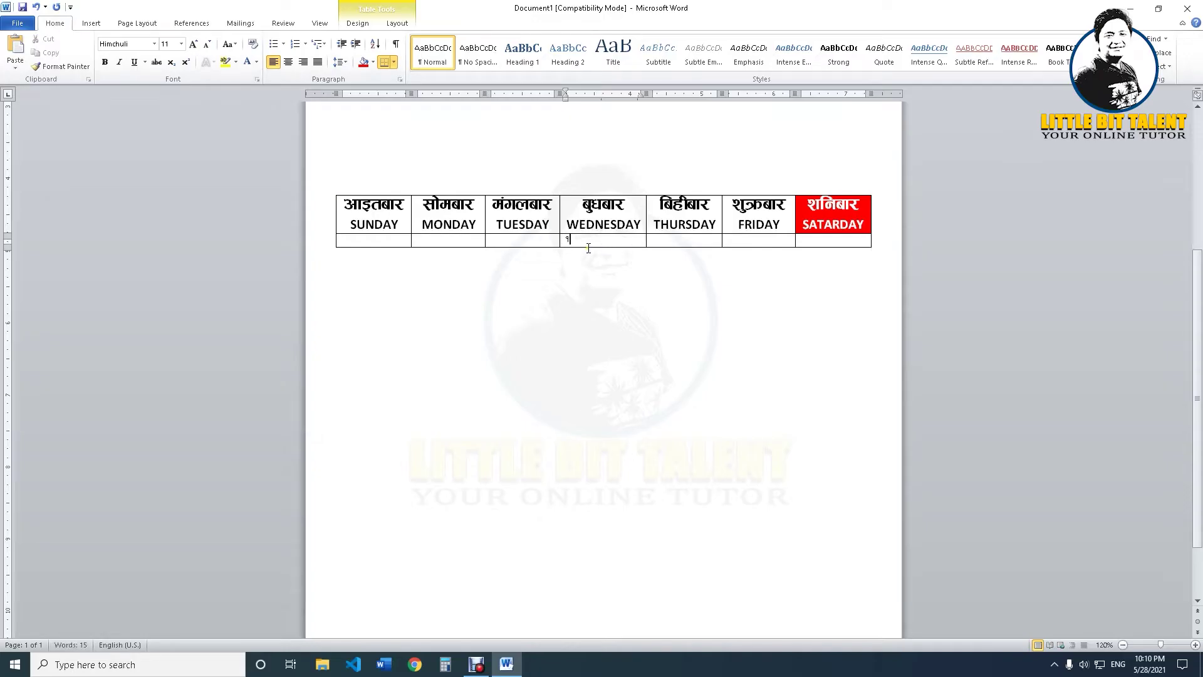
# Step: Enlarge the १ to 72 pt and centre it in its cell
pyautogui.doubleClick(568, 240)
pyautogui.click(194, 44)
pyautogui.click(194, 44)
pyautogui.click(194, 44)
pyautogui.click(194, 43)
pyautogui.click(194, 43)
pyautogui.click(194, 44)
pyautogui.click(194, 44)
pyautogui.click(194, 44)
pyautogui.click(193, 44)
pyautogui.click(194, 43)
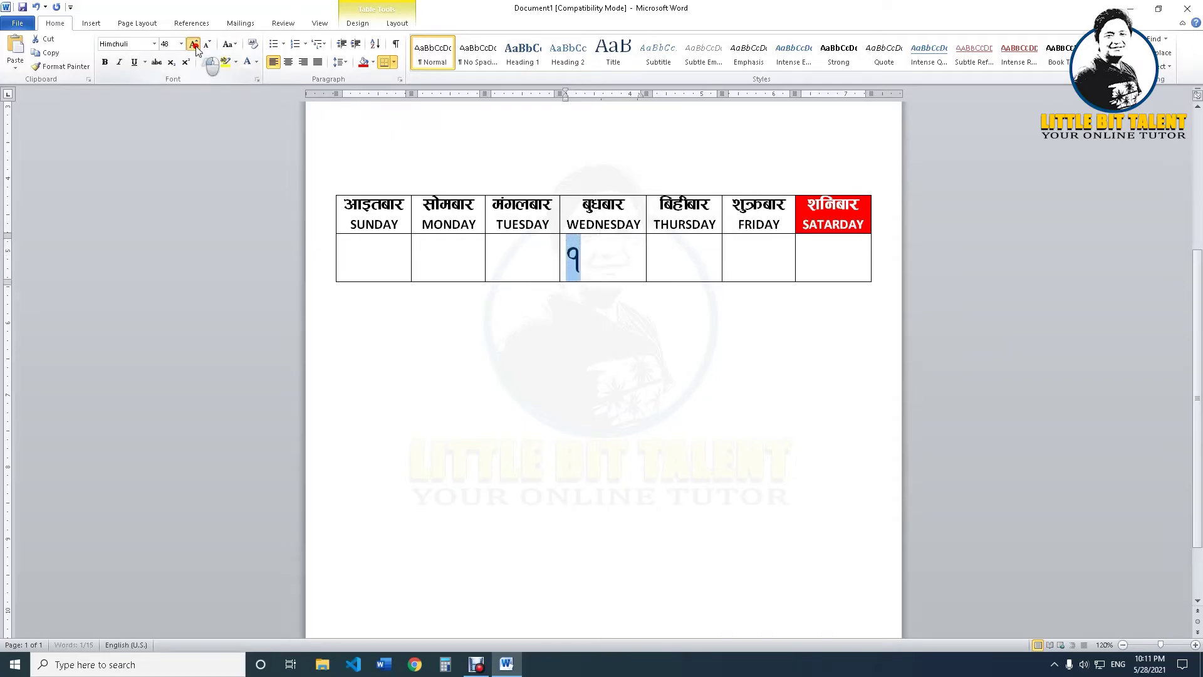
pyautogui.click(194, 44)
pyautogui.hotkey('ctrl', 'e')
# Step: Apply Himchuli to the empty Thursday–Saturday cells and add a new week row
pyautogui.click(666, 289)
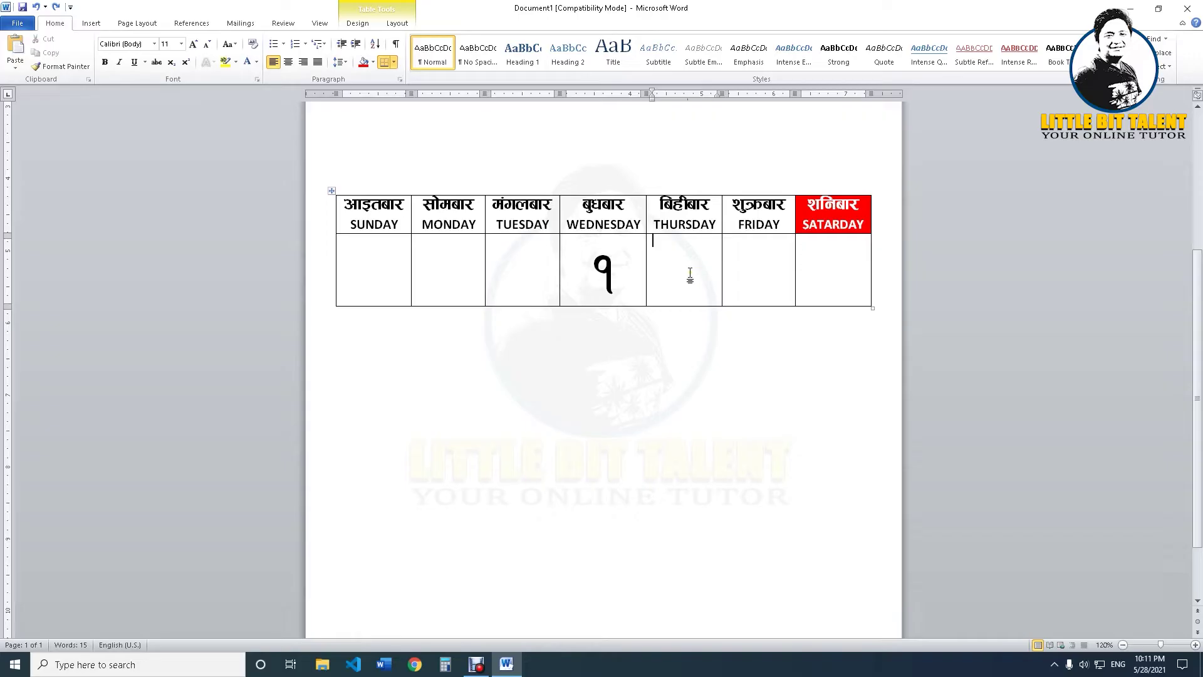
pyautogui.moveTo(693, 290); pyautogui.dragTo(827, 288)
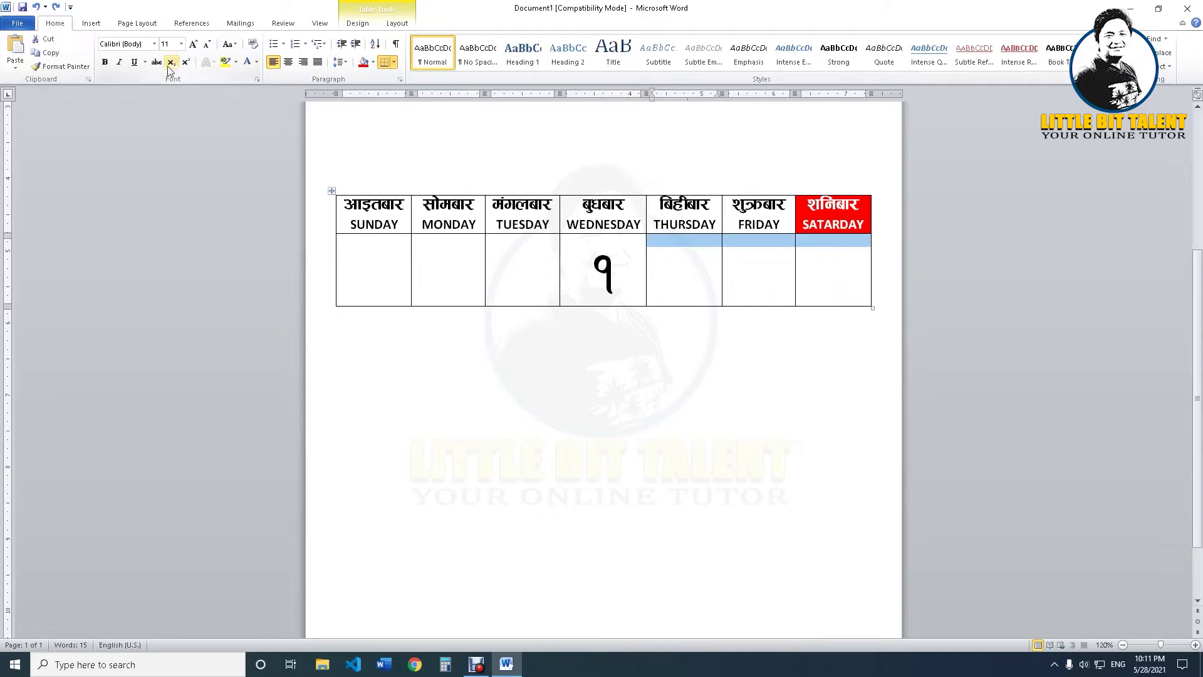
pyautogui.click(140, 44)
pyautogui.write('Himchuli')
pyautogui.press('Return')
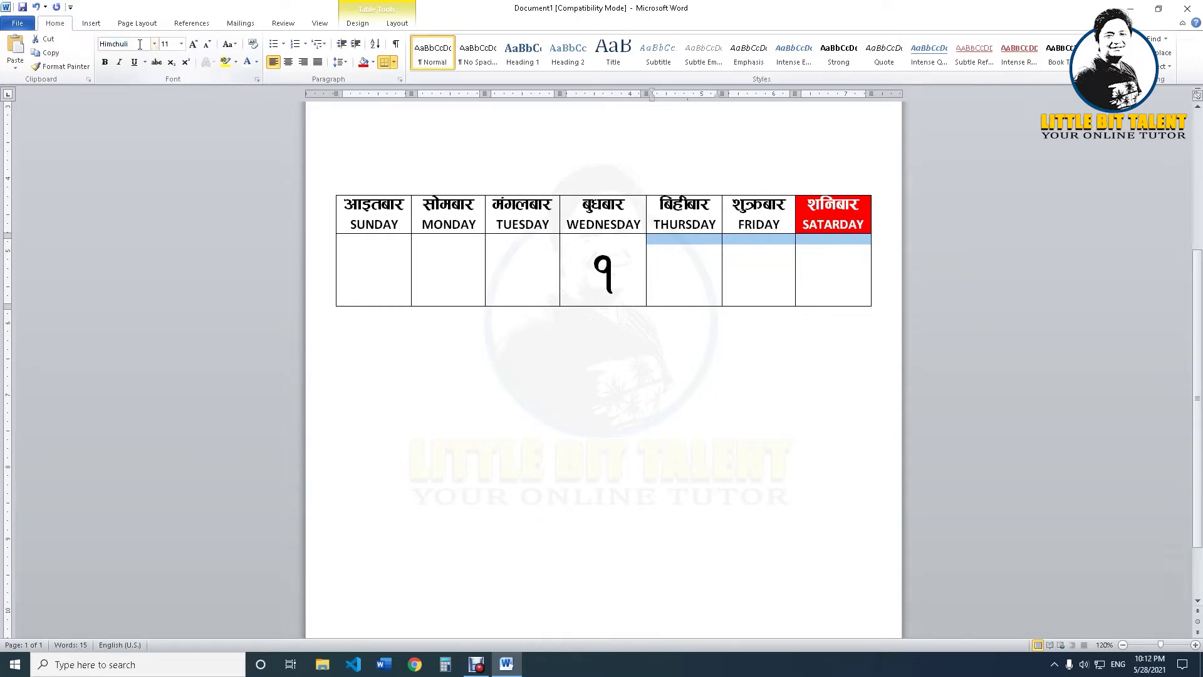
pyautogui.moveTo(622, 274); pyautogui.dragTo(593, 276)
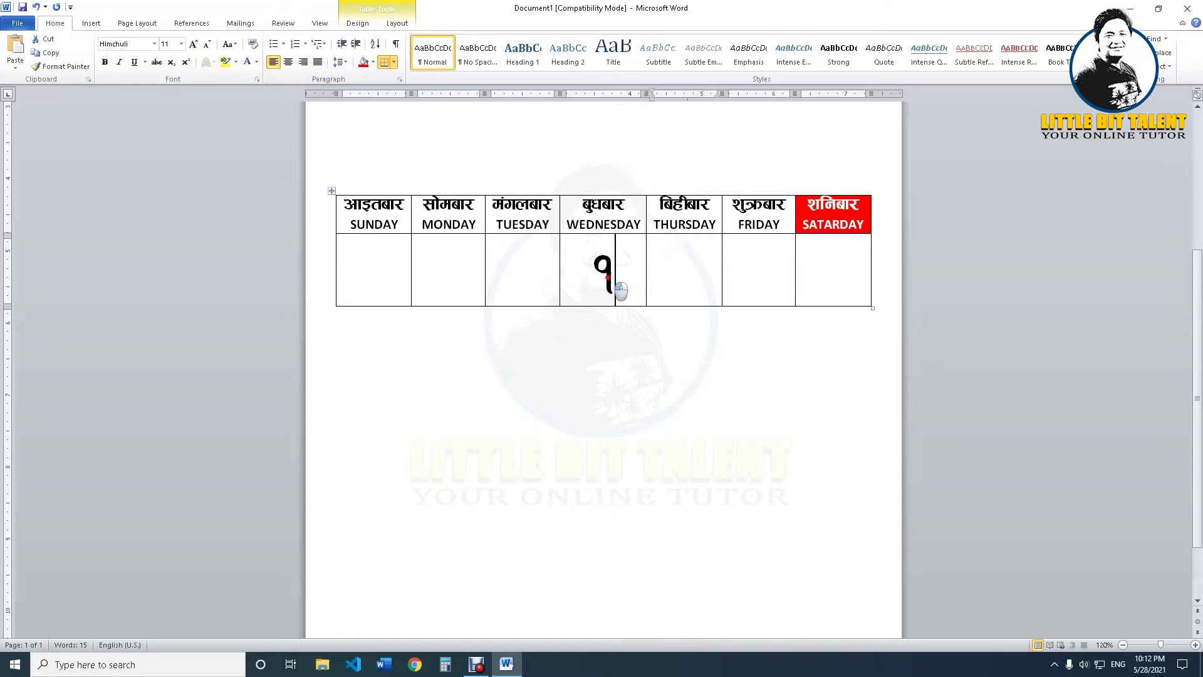
pyautogui.click(836, 288)
pyautogui.press('Tab')
pyautogui.press('Tab')
pyautogui.press('Tab')
pyautogui.press('Tab')
pyautogui.press('Tab')
pyautogui.press('Tab')
# Step: Add another week row so the grid has five date rows, then review each row
pyautogui.press('Tab')
pyautogui.press('Tab')
pyautogui.press('Tab')
pyautogui.press('Tab')
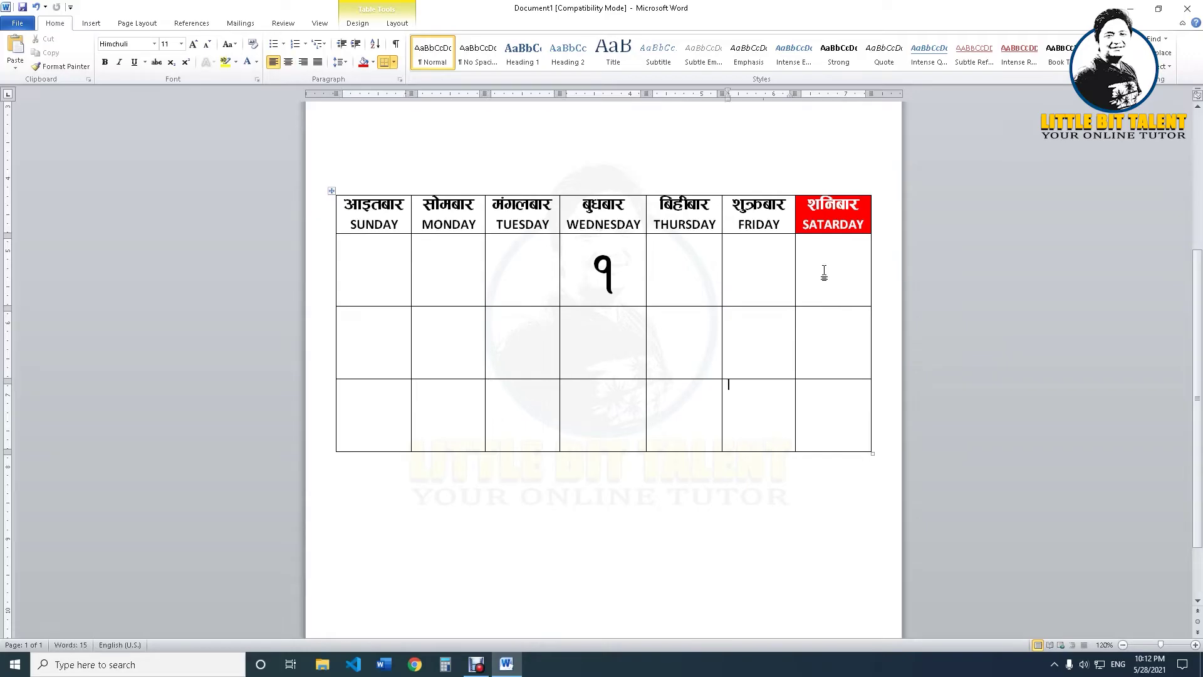
pyautogui.press('Tab')
pyautogui.press('Tab')
pyautogui.press('Tab')
pyautogui.press('Tab')
pyautogui.press('Tab')
pyautogui.press('Tab')
pyautogui.moveTo(824, 276); pyautogui.dragTo(399, 271)
pyautogui.moveTo(376, 344); pyautogui.dragTo(819, 357)
pyautogui.moveTo(827, 410); pyautogui.dragTo(359, 412)
pyautogui.moveTo(372, 491); pyautogui.dragTo(819, 491)
pyautogui.moveTo(827, 564); pyautogui.dragTo(365, 551)
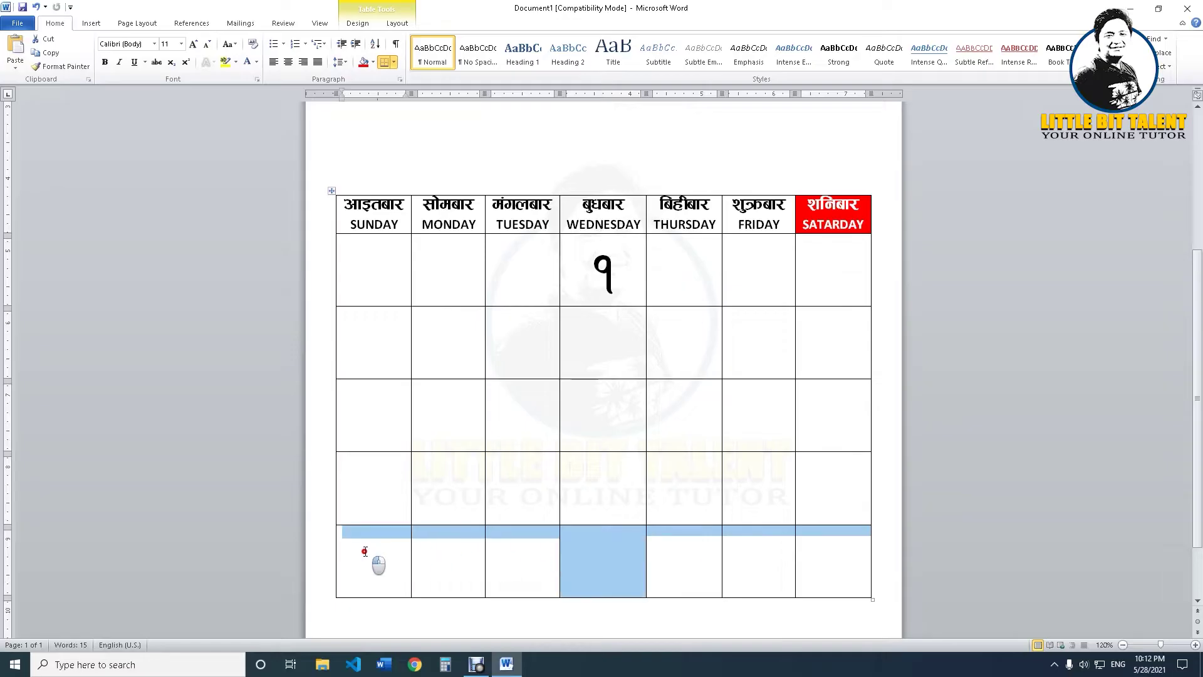
pyautogui.click(850, 264)
pyautogui.click(842, 354)
pyautogui.click(841, 411)
pyautogui.click(844, 554)
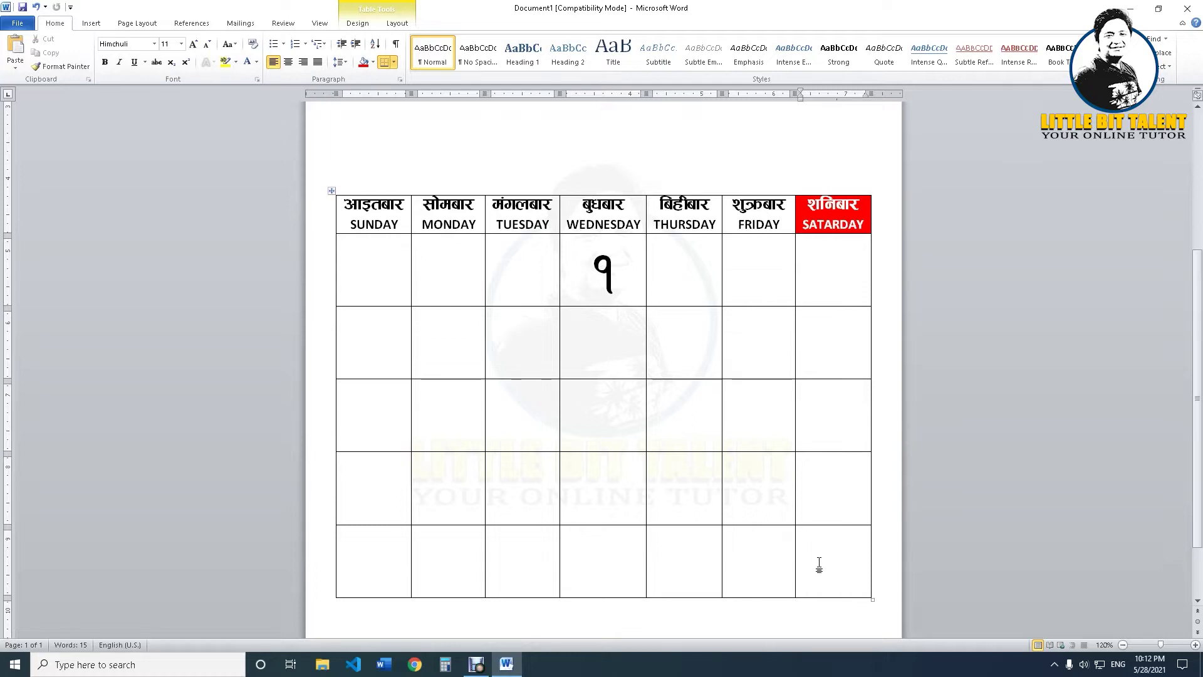
pyautogui.click(756, 339)
# Step: Enter २, ३ and ४ in the first week's Thursday, Friday and Saturday cells
pyautogui.write('२')
pyautogui.click(763, 257)
pyautogui.write('३')
pyautogui.click(833, 257)
pyautogui.write('४')
# Step: Give २, ३ and ४ the large १'s formatting with Format Painter
pyautogui.hotkey('shift', 'F5')
pyautogui.moveTo(617, 276); pyautogui.dragTo(592, 275)
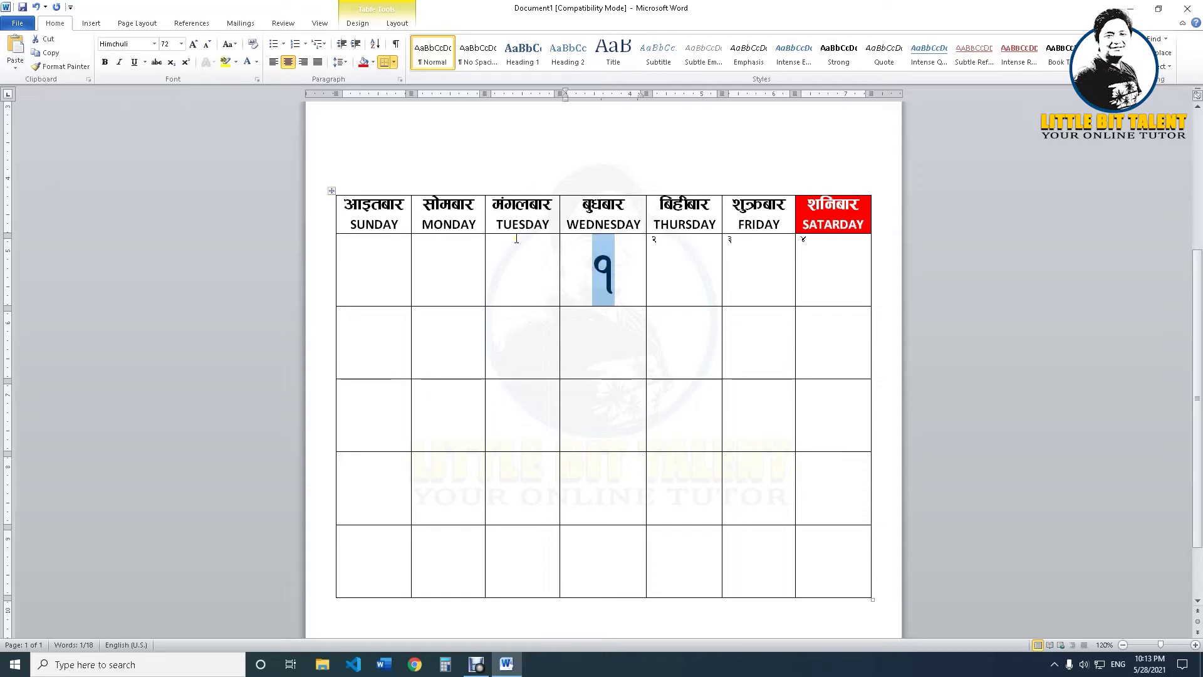
pyautogui.click(75, 72)
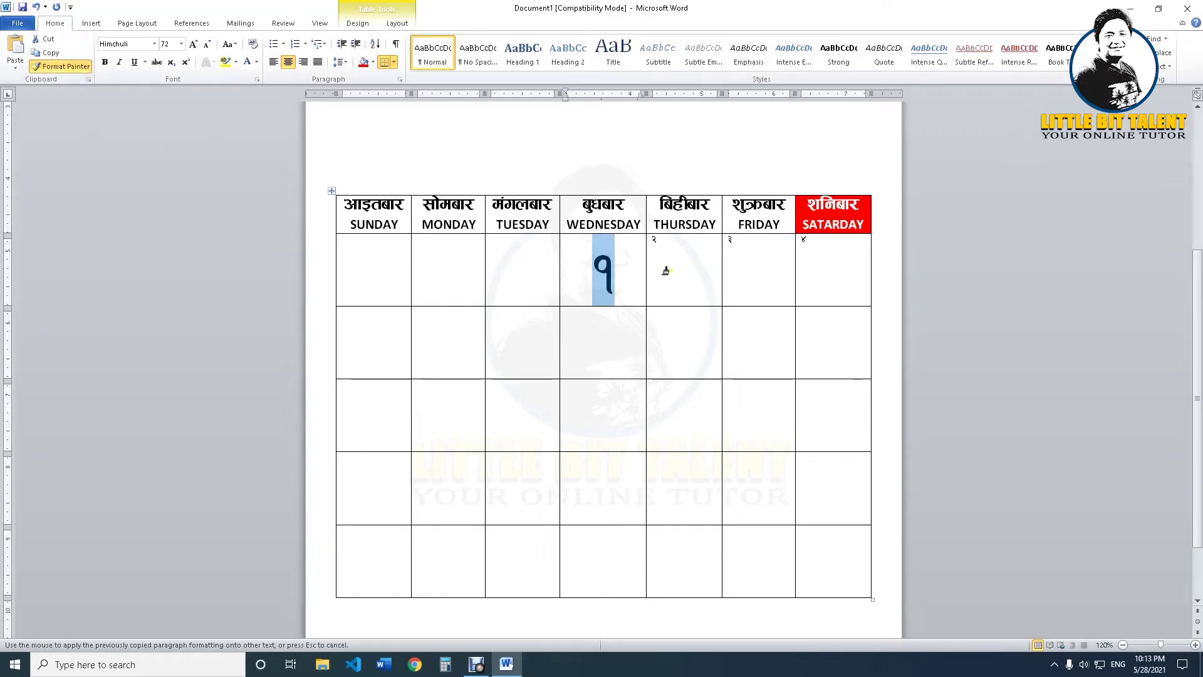
pyautogui.moveTo(652, 240); pyautogui.dragTo(805, 251)
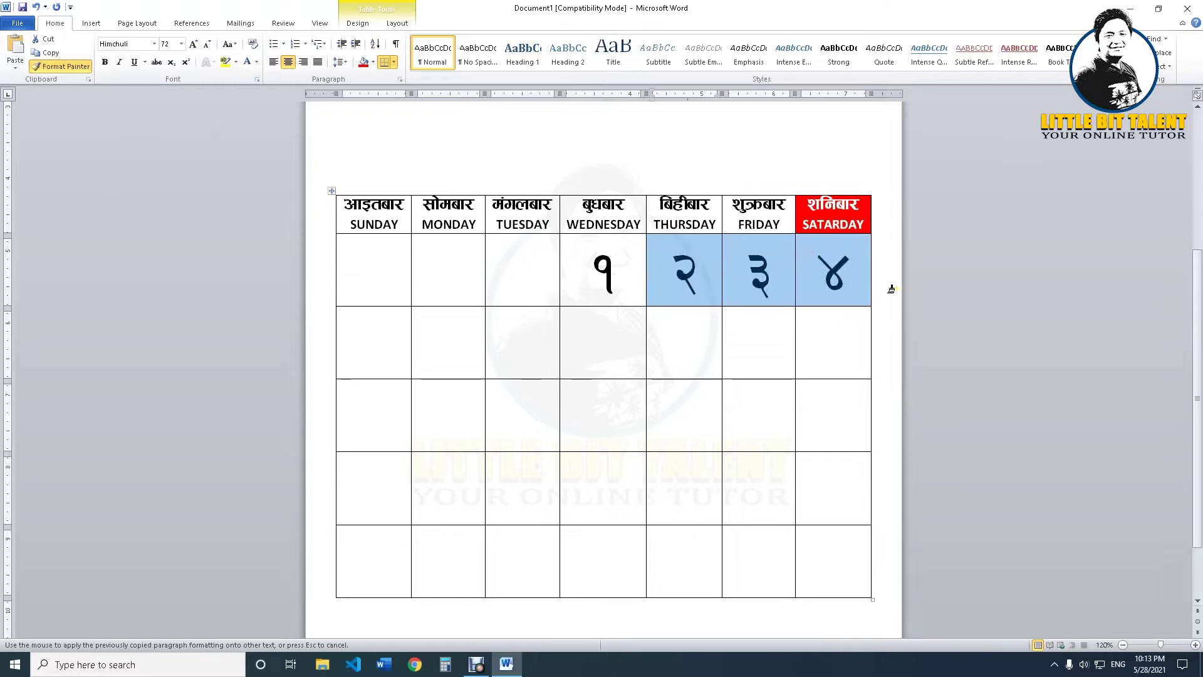
pyautogui.click(448, 368)
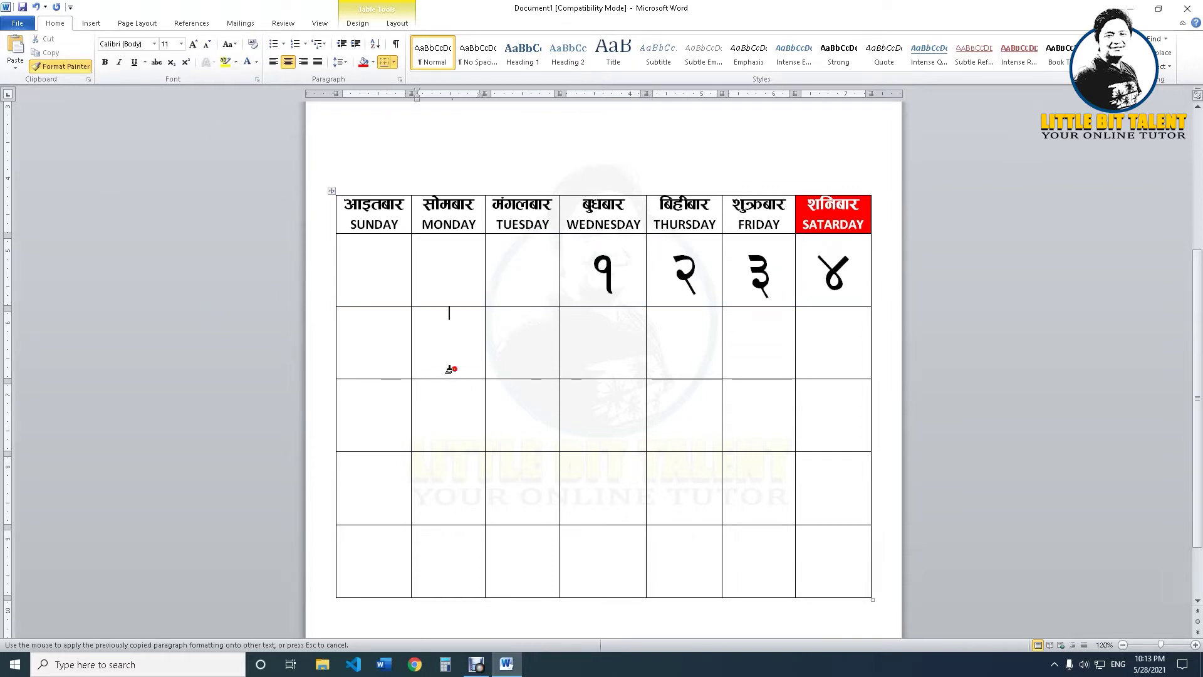
# Step: Apply the large numeral style to the remaining rows and enter dates ५ to ८
pyautogui.moveTo(380, 342)
pyautogui.mouseDown()
pyautogui.moveTo(602, 417)
pyautogui.moveTo(773, 505)
pyautogui.moveTo(841, 556)
pyautogui.mouseUp()
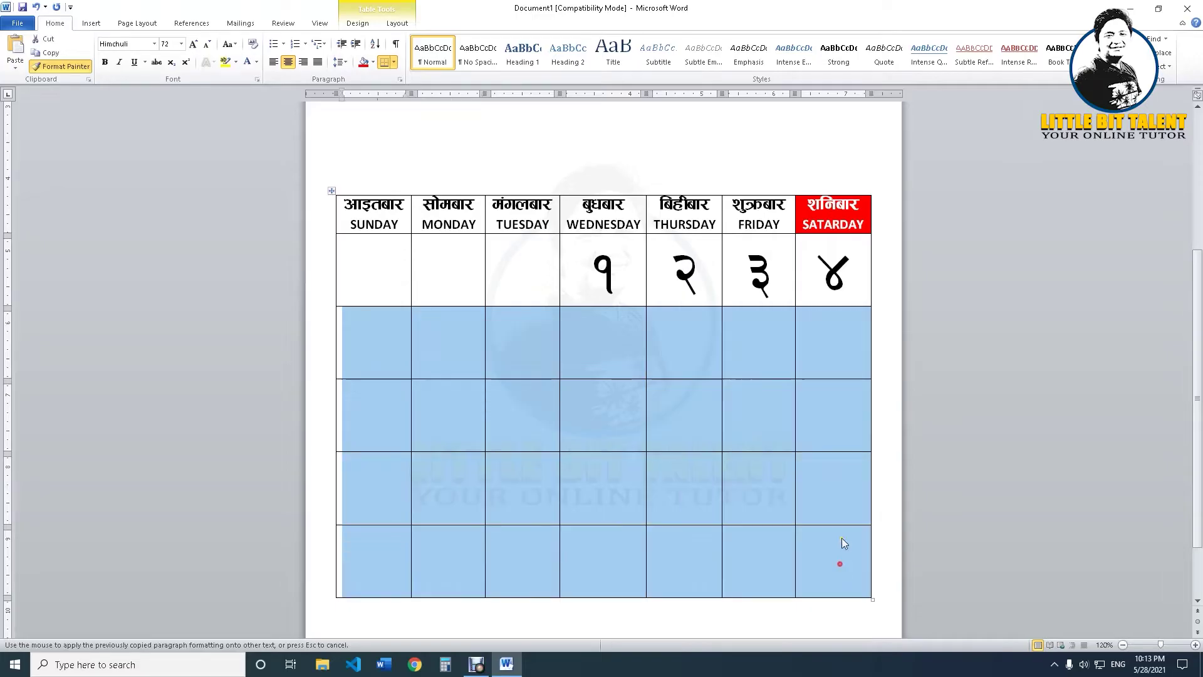
pyautogui.click(394, 357)
pyautogui.write('५')
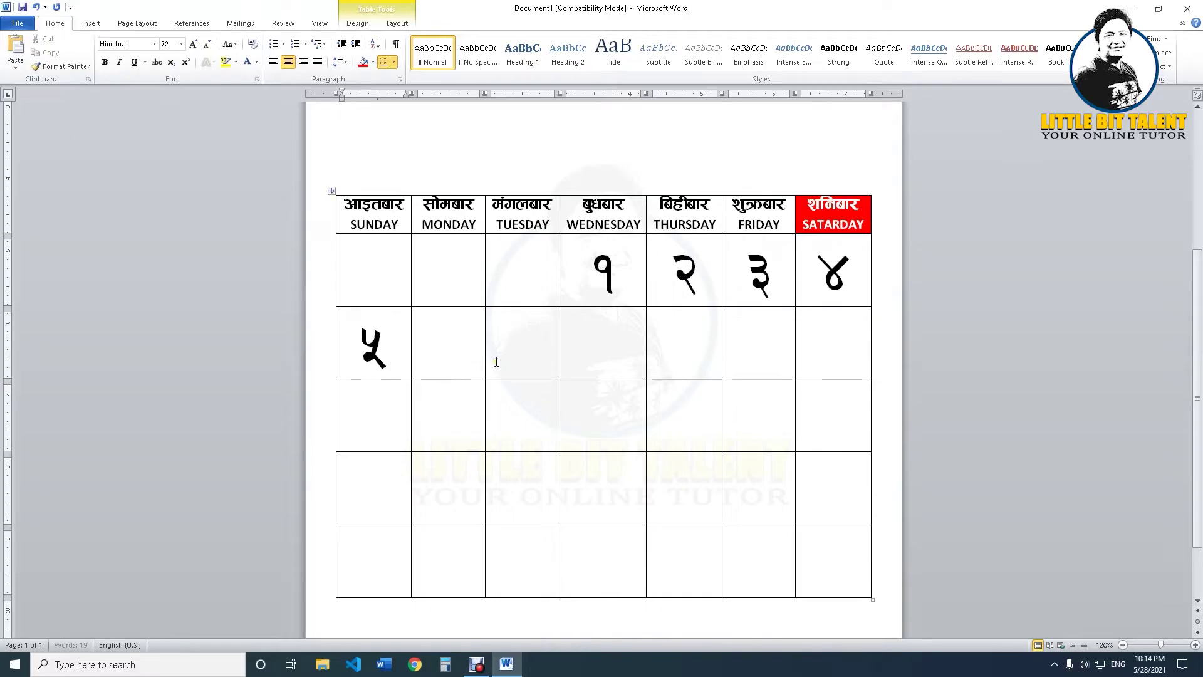
pyautogui.click(422, 330)
pyautogui.write('६')
pyautogui.click(540, 359)
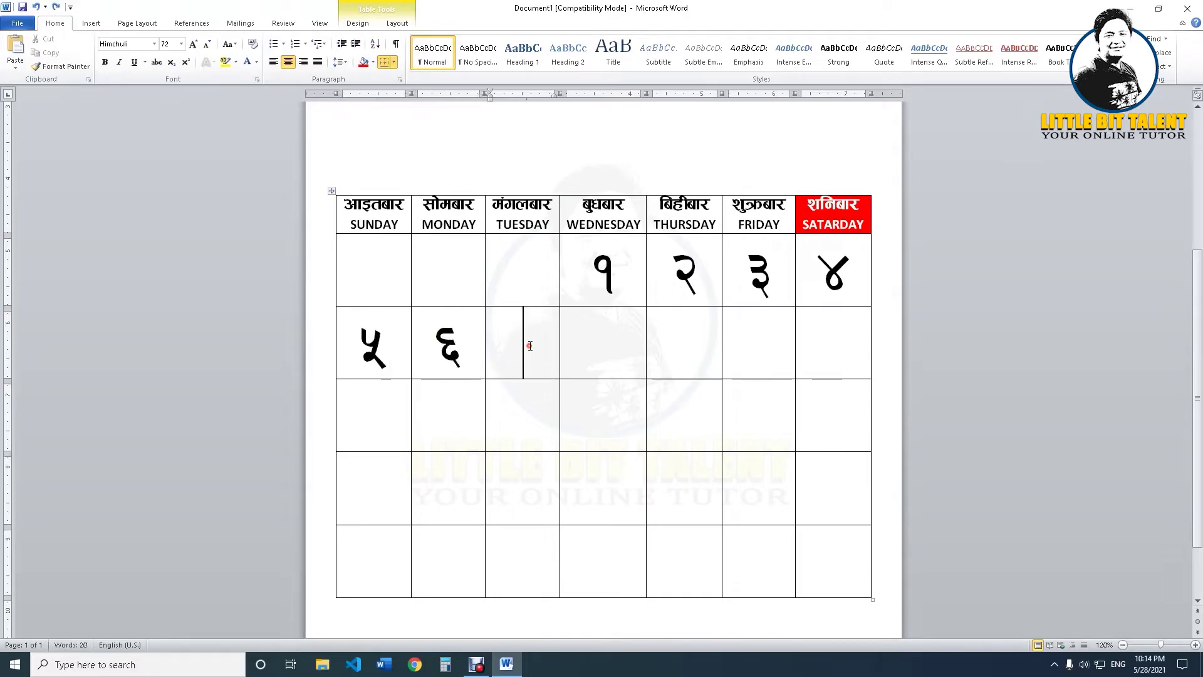
pyautogui.write('७')
pyautogui.click(617, 347)
pyautogui.write('८')
# Step: Fill the remaining cells with dates ९ through ३१, fixing a duplicated ८
pyautogui.click(695, 348)
pyautogui.write('८')
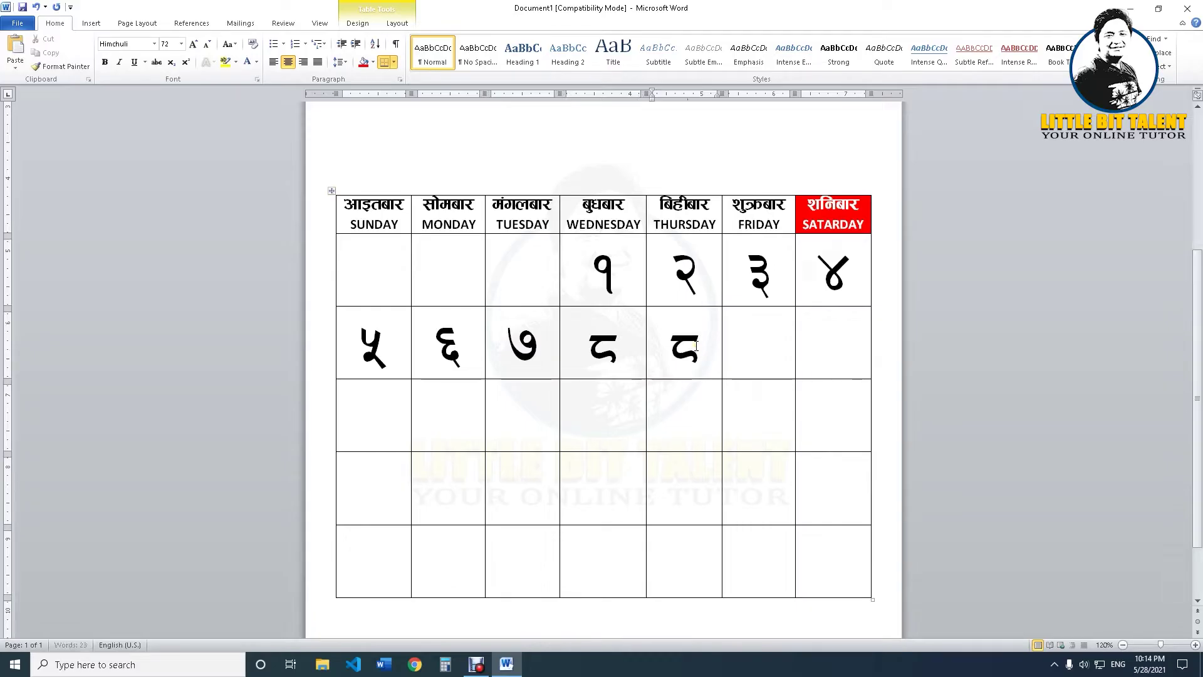
pyautogui.press('BackSpace')
pyautogui.write('9')
pyautogui.press('Tab')
pyautogui.write('10')
pyautogui.press('Tab')
pyautogui.write('11\t12\t13\t14\t15\t16\t')
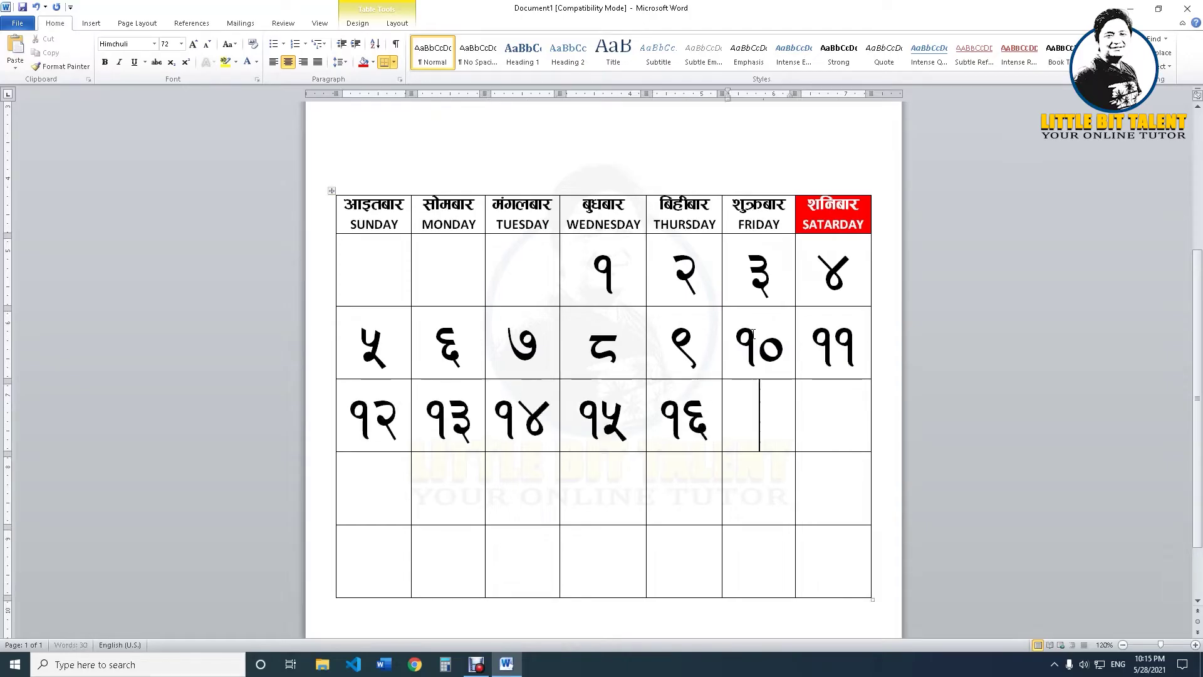
pyautogui.write('17\t18\t19\t20\t21\t22\t23\t24\t25\t26\t27')
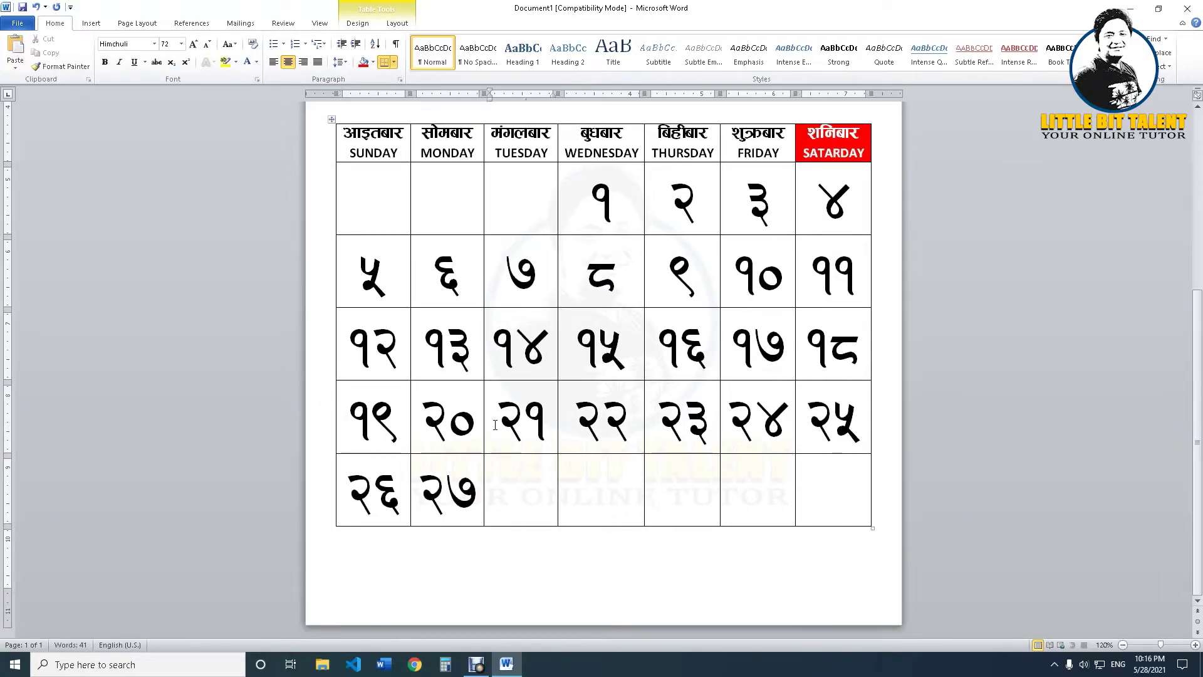
pyautogui.write('\t28\t29\t30\t31')
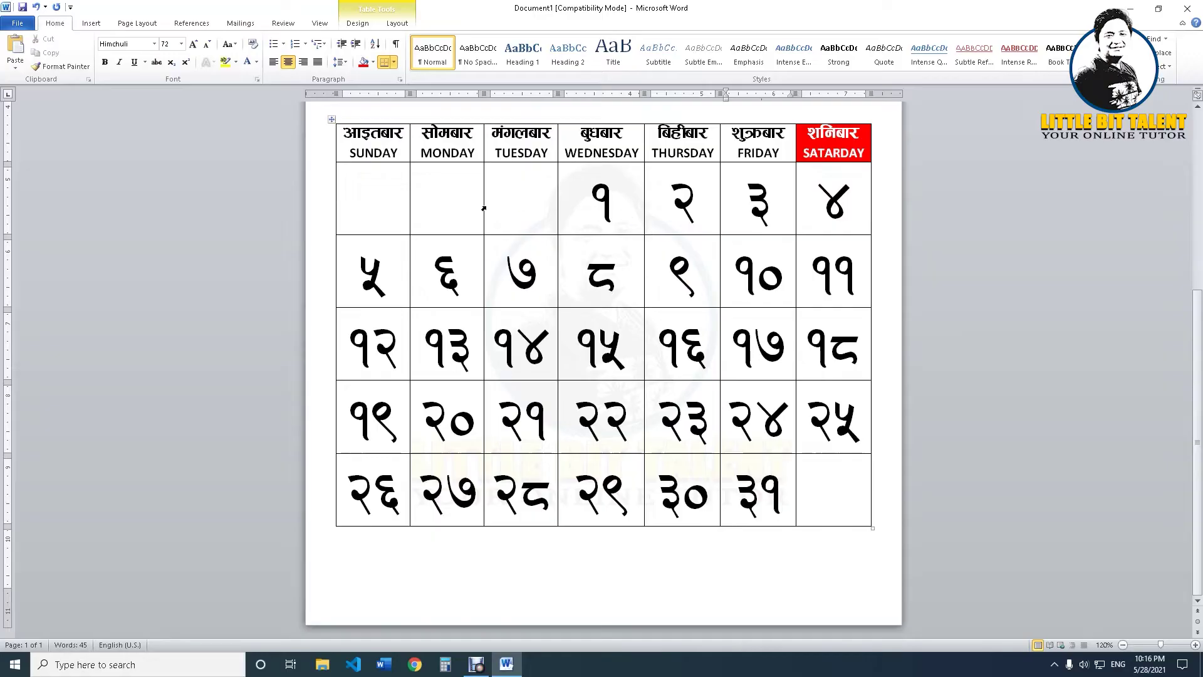
pyautogui.moveTo(589, 207)
pyautogui.mouseDown()
pyautogui.moveTo(811, 507)
pyautogui.moveTo(363, 223)
pyautogui.mouseUp()
# Step: Set the selected date grid's font size to 50
pyautogui.click(810, 509)
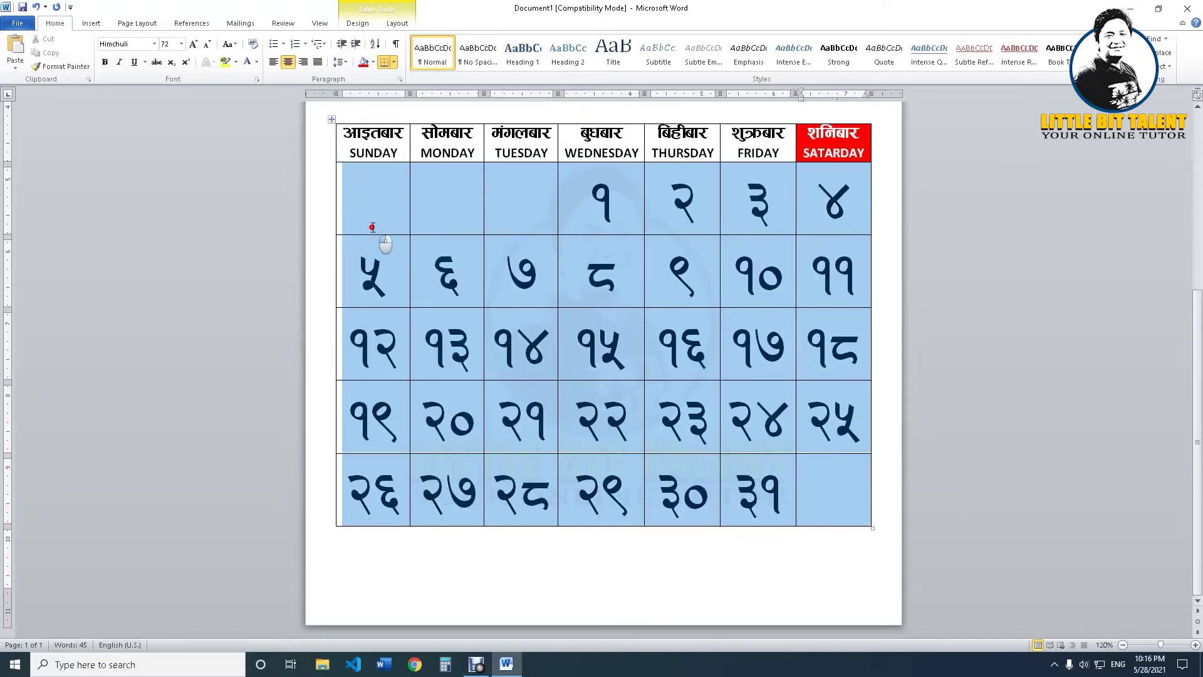
pyautogui.click(176, 43)
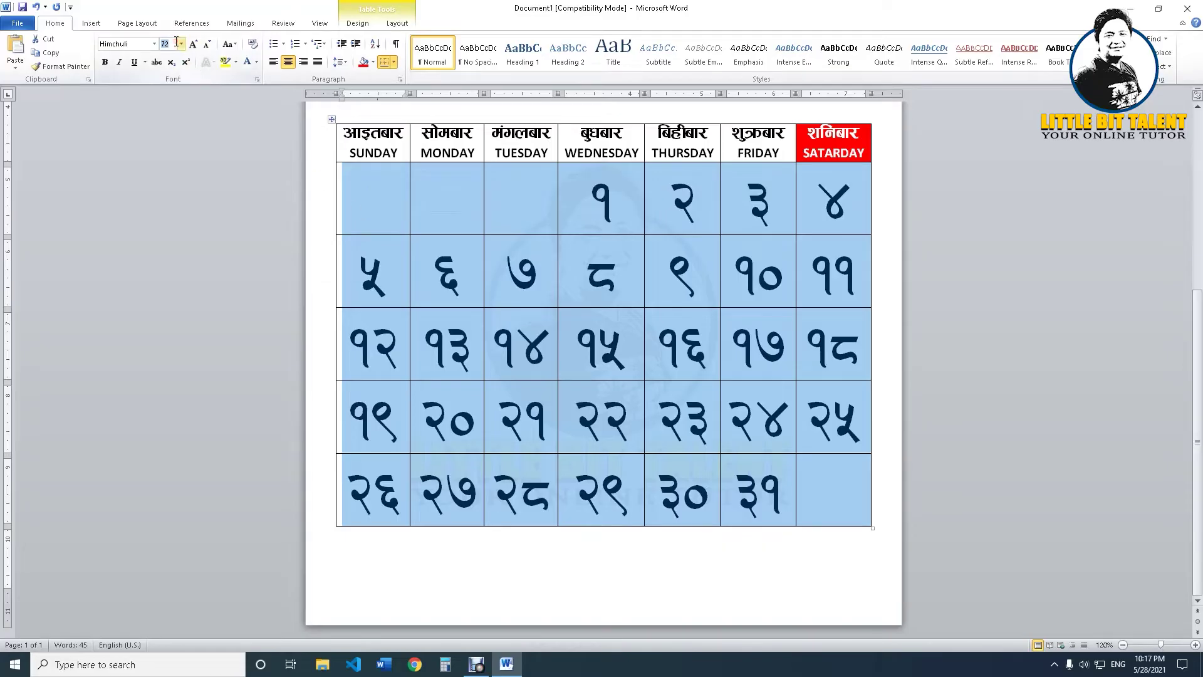
pyautogui.write('50')
pyautogui.press('Return')
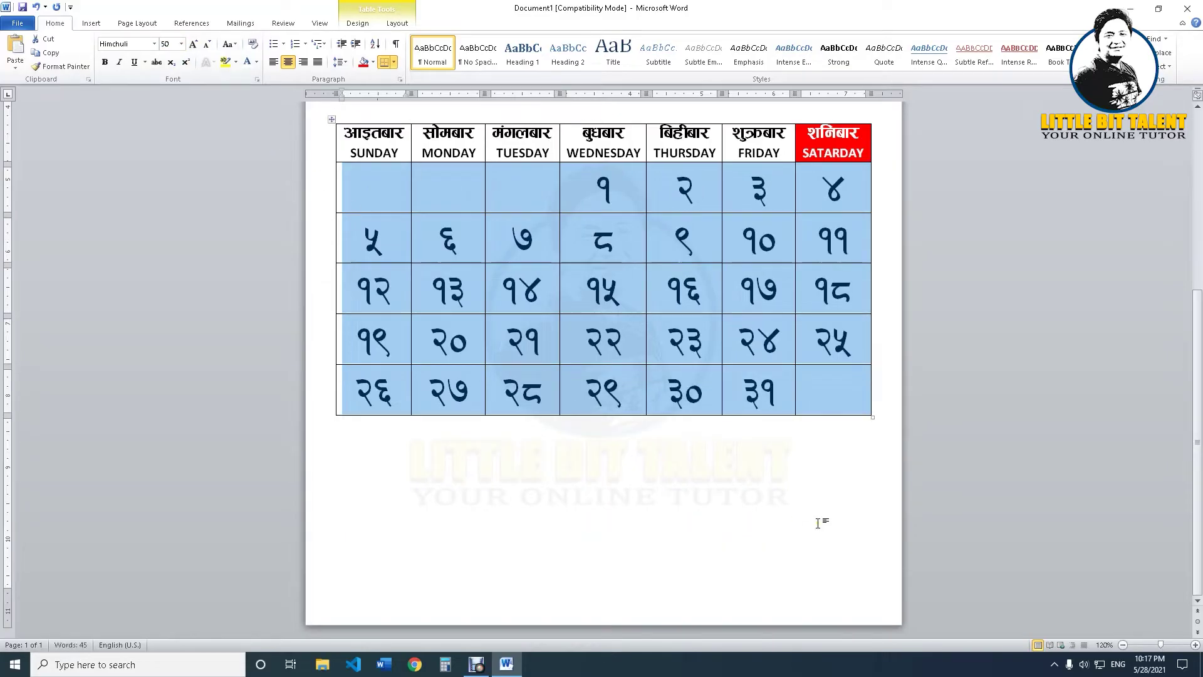
# Step: Give the date cells 6 pt spacing before and after so rows grow taller
pyautogui.click(811, 442)
pyautogui.scroll(1, 795, 440)
pyautogui.moveTo(789, 452)
pyautogui.mouseDown()
pyautogui.moveTo(659, 374)
pyautogui.moveTo(307, 263)
pyautogui.mouseUp()
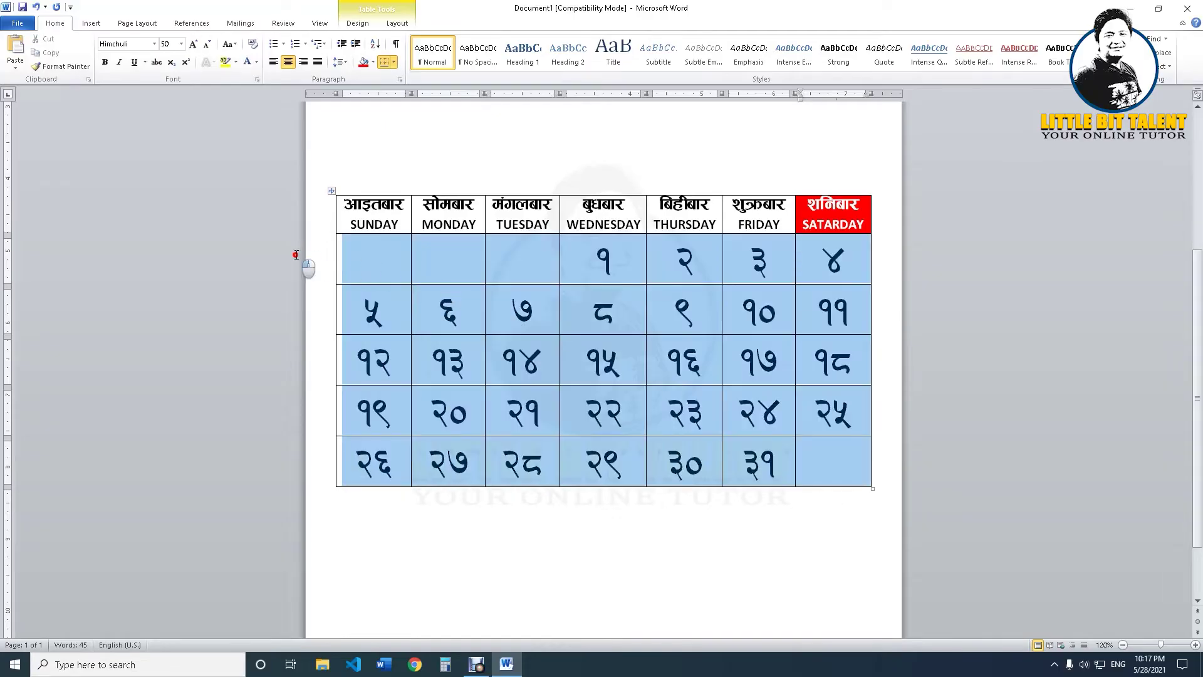
pyautogui.click(153, 28)
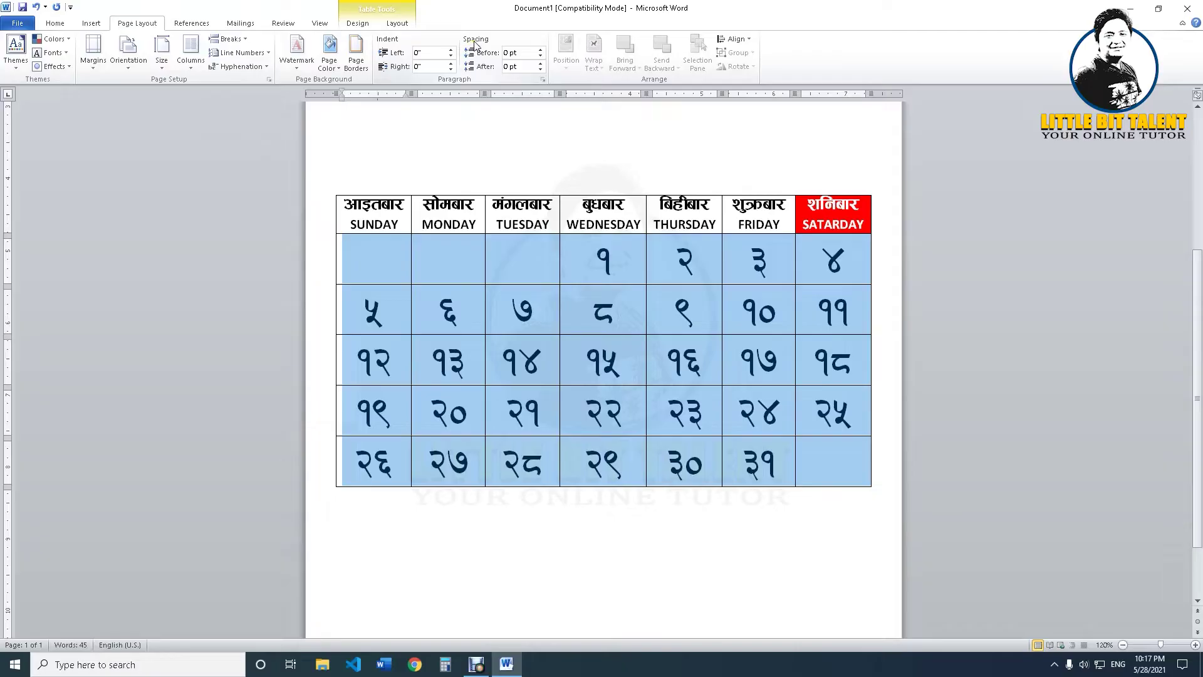
pyautogui.click(540, 50)
pyautogui.click(540, 49)
pyautogui.click(540, 56)
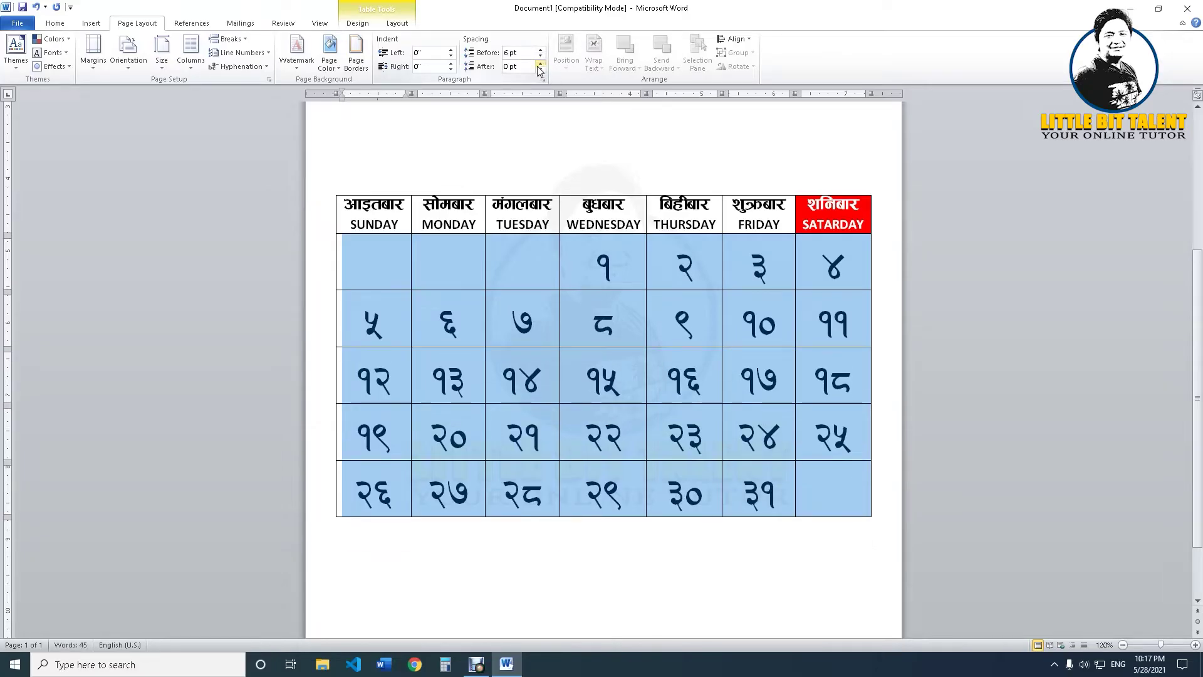
pyautogui.click(540, 63)
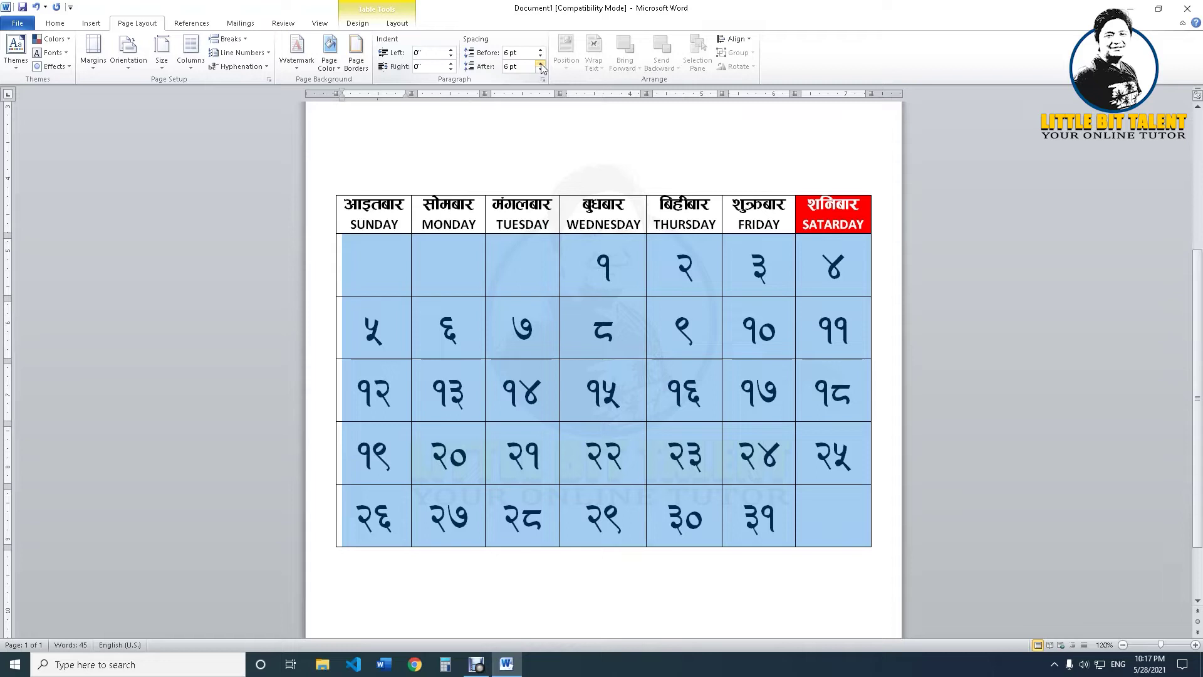
pyautogui.doubleClick(630, 288)
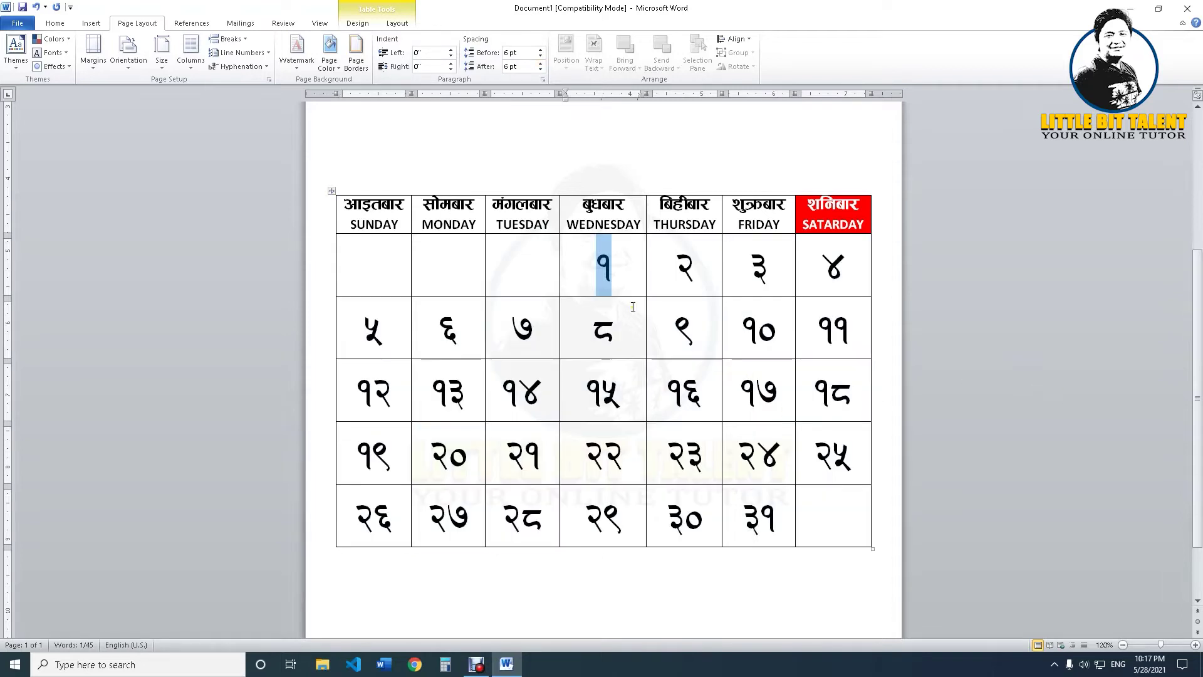
# Step: Colour the Saturday dates ४, ११, १८, २५ and the date १ red
pyautogui.click(605, 268)
pyautogui.doubleClick(623, 282)
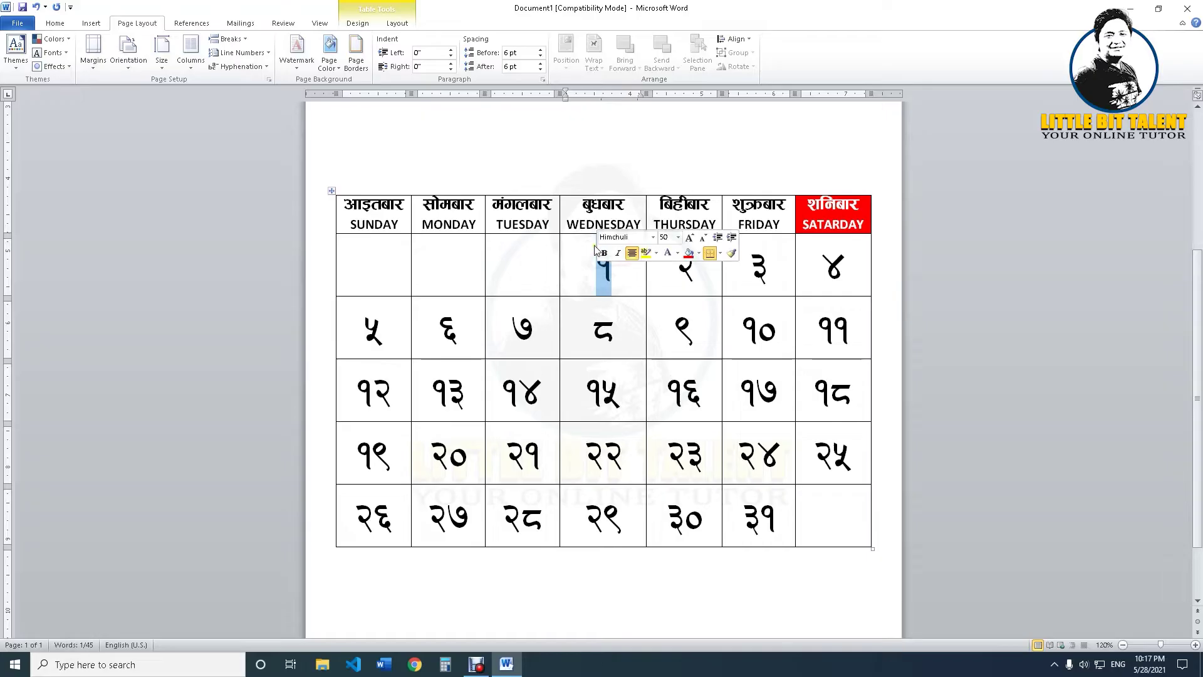
pyautogui.press('Left')
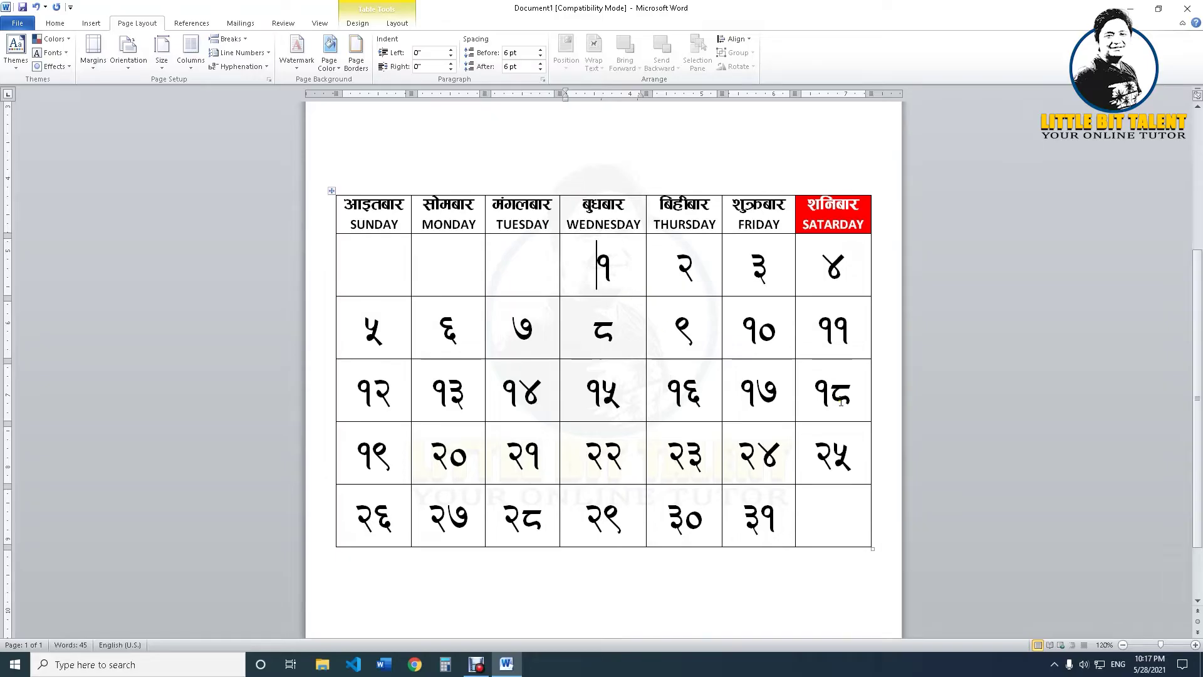
pyautogui.moveTo(825, 250); pyautogui.dragTo(836, 479)
pyautogui.click(55, 23)
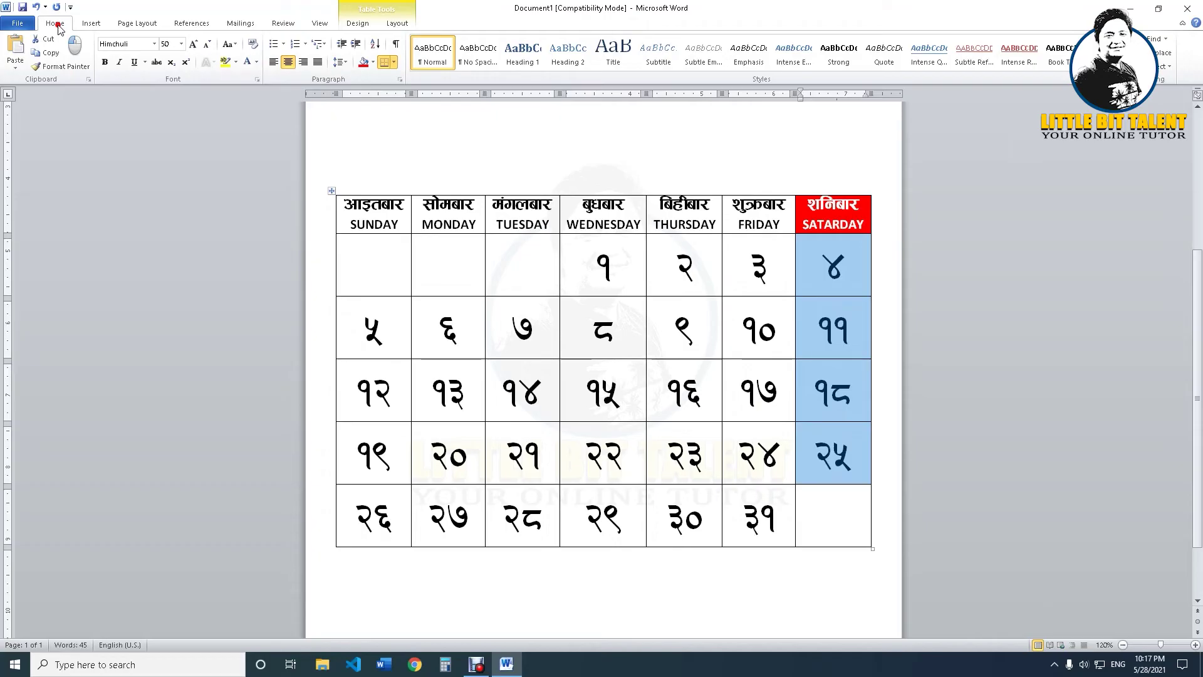
pyautogui.click(257, 62)
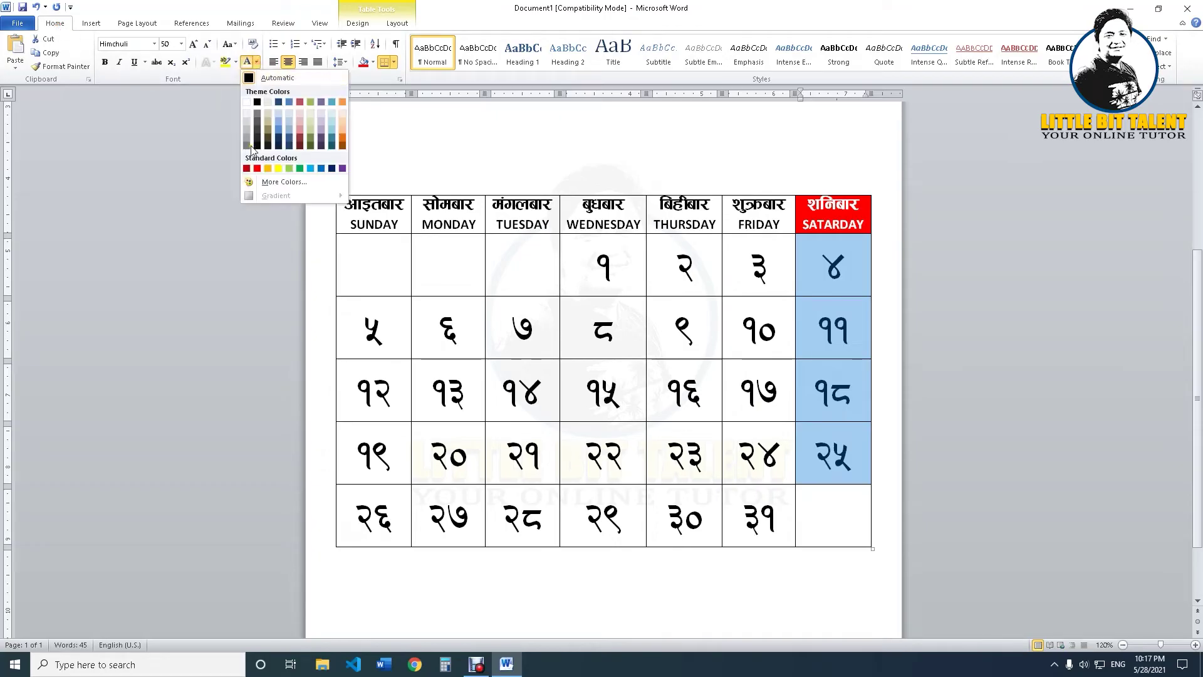
pyautogui.click(258, 168)
pyautogui.click(851, 451)
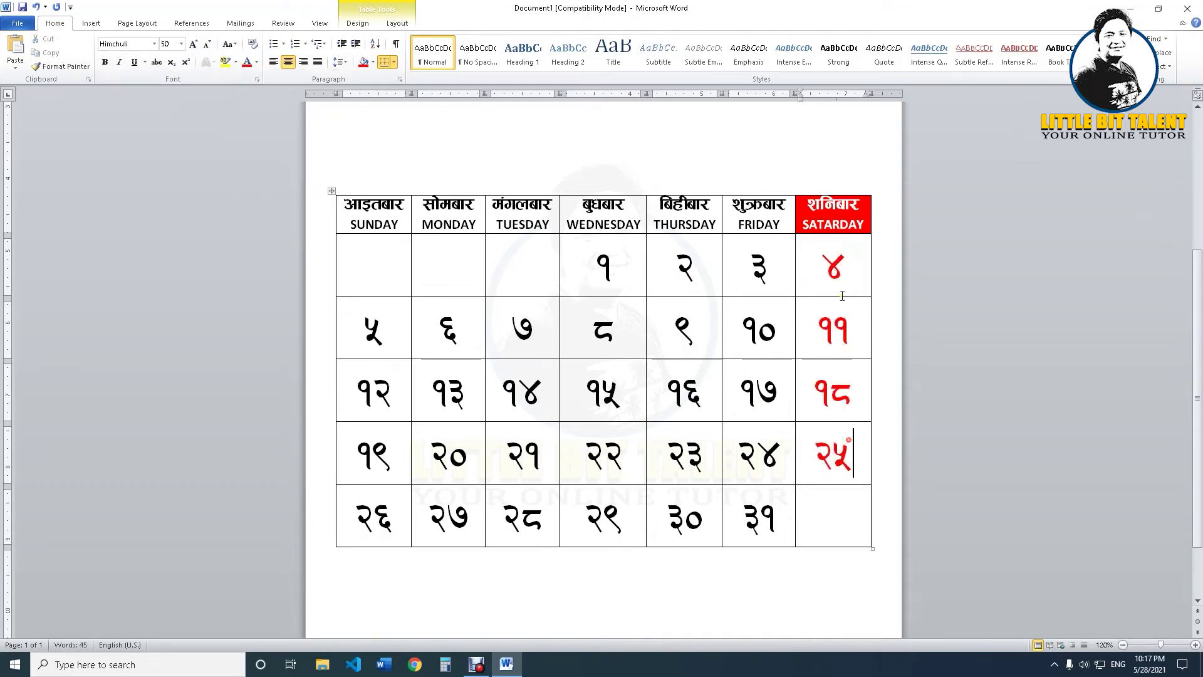
pyautogui.scroll(2, 646, 304)
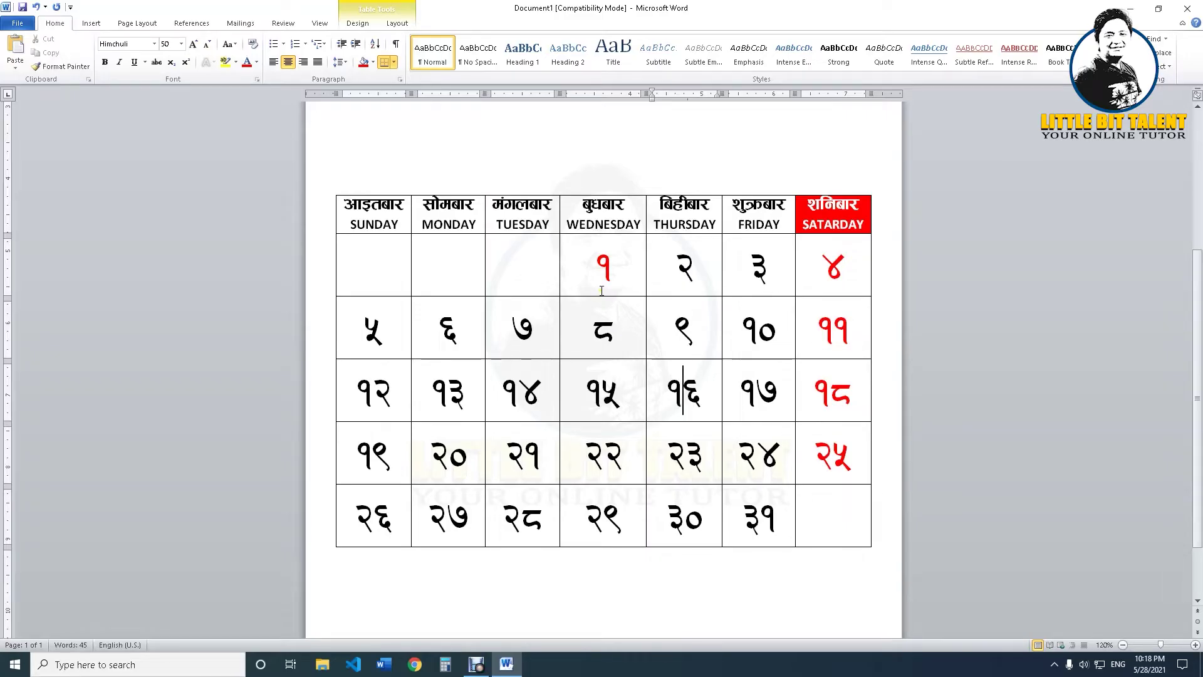
pyautogui.scroll(1, 602, 290)
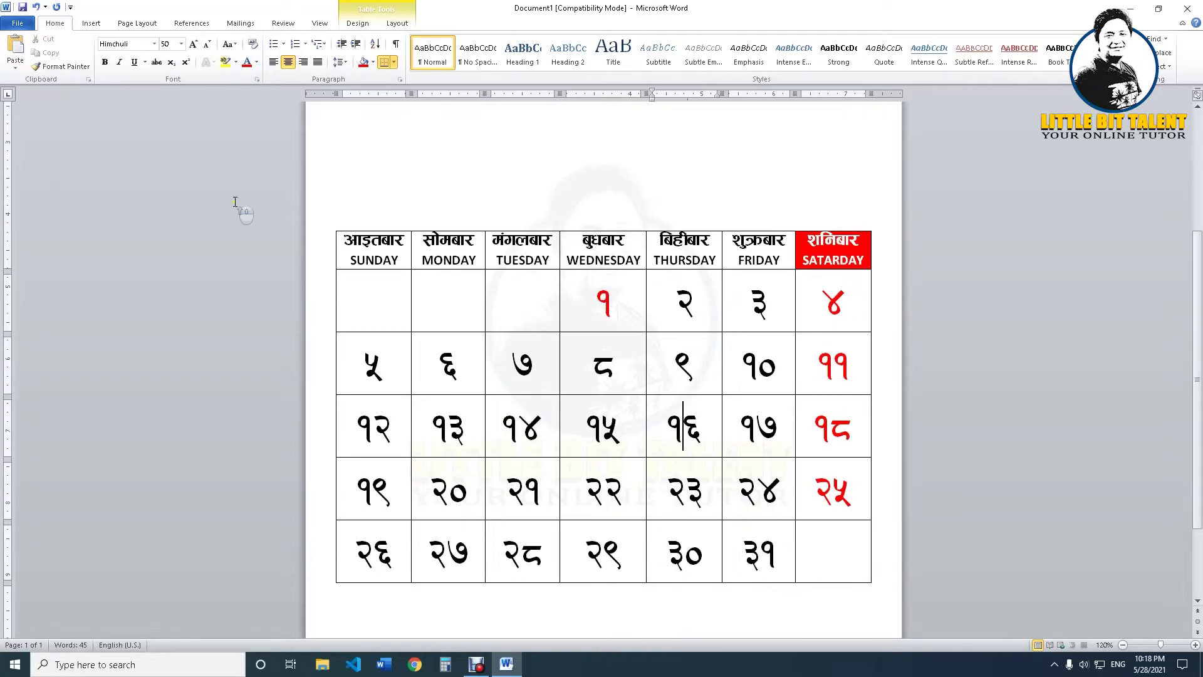
# Step: Draw a small text box above the date १ in the Wednesday cell
pyautogui.click(92, 23)
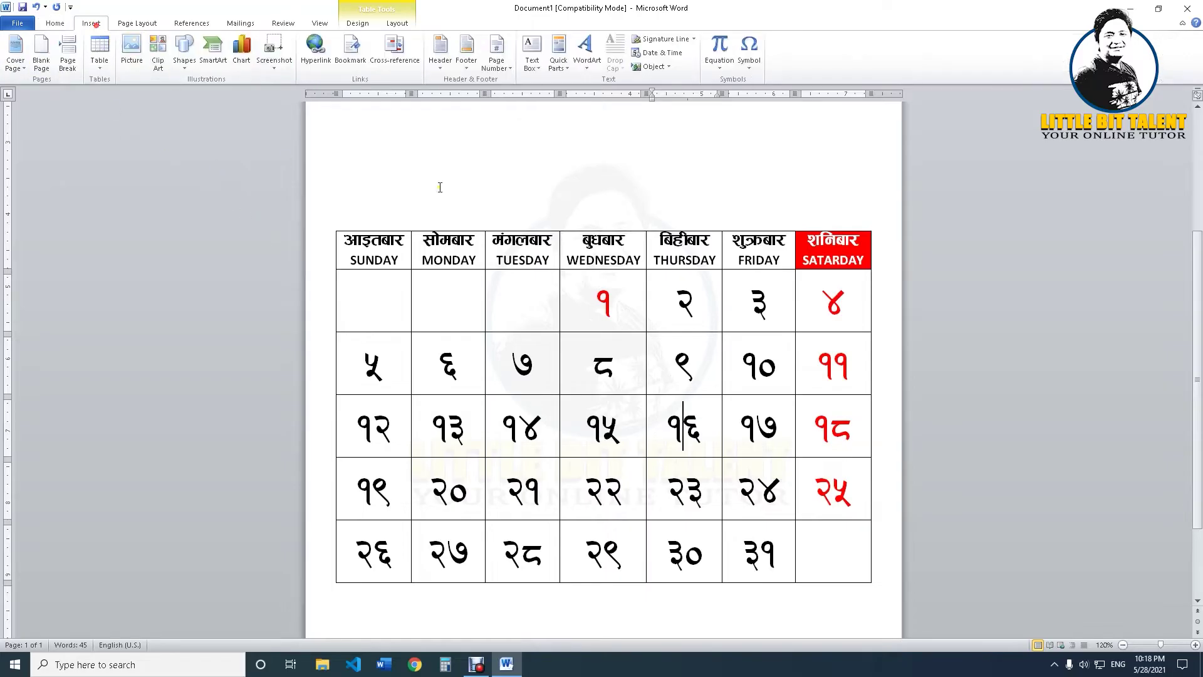
pyautogui.click(532, 67)
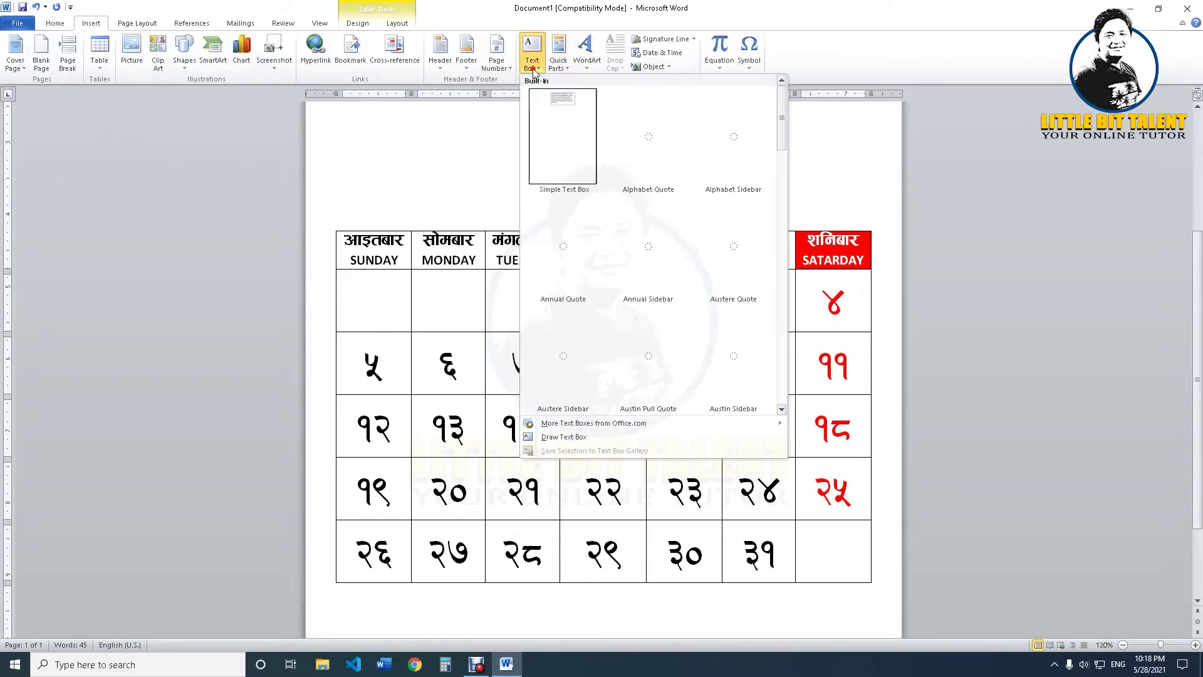
pyautogui.click(549, 437)
pyautogui.keyDown('ctrl'); pyautogui.scroll(3, 625, 344); pyautogui.keyUp('ctrl')
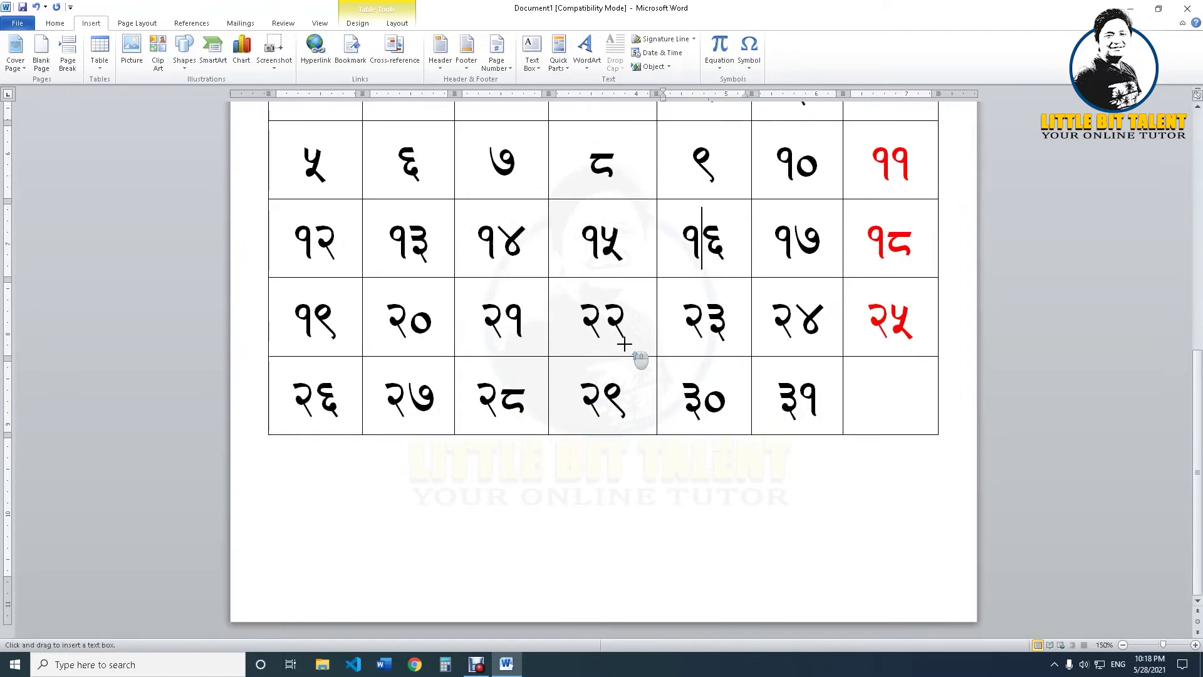
pyautogui.keyDown('ctrl'); pyautogui.scroll(3, 625, 344); pyautogui.keyUp('ctrl')
pyautogui.scroll(5, 651, 329)
pyautogui.scroll(3, 652, 326)
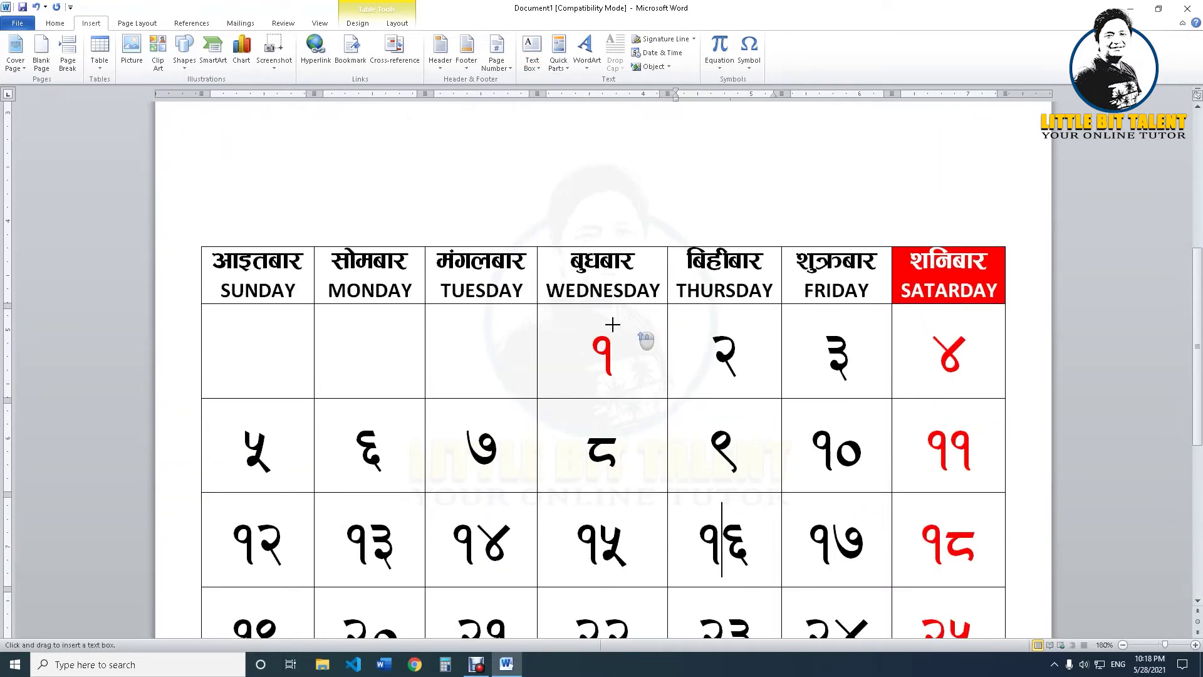
pyautogui.moveTo(552, 307); pyautogui.dragTo(631, 329)
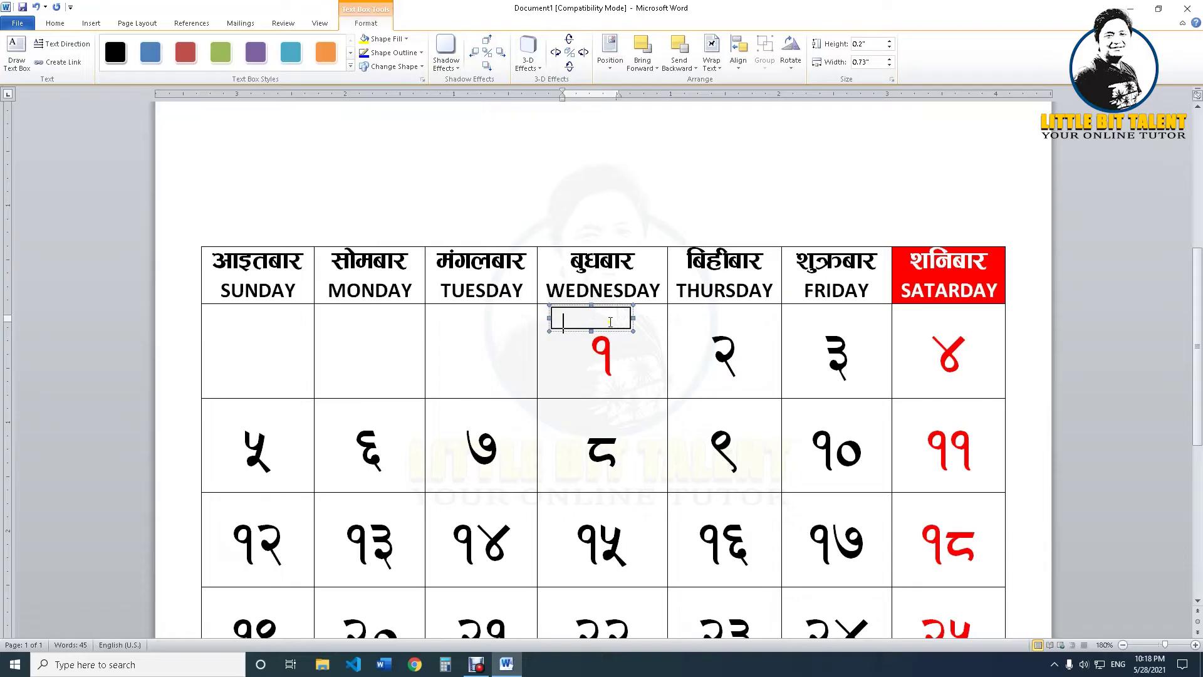
# Step: Remove the text box's fill and outline
pyautogui.click(389, 39)
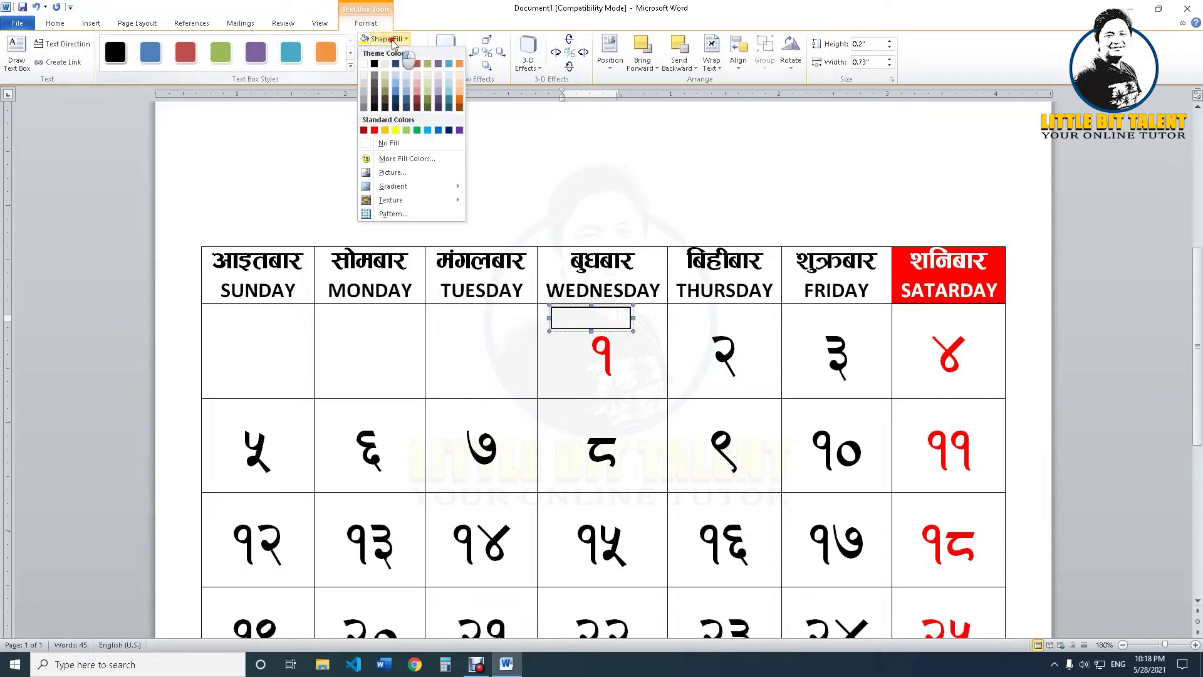
pyautogui.click(382, 143)
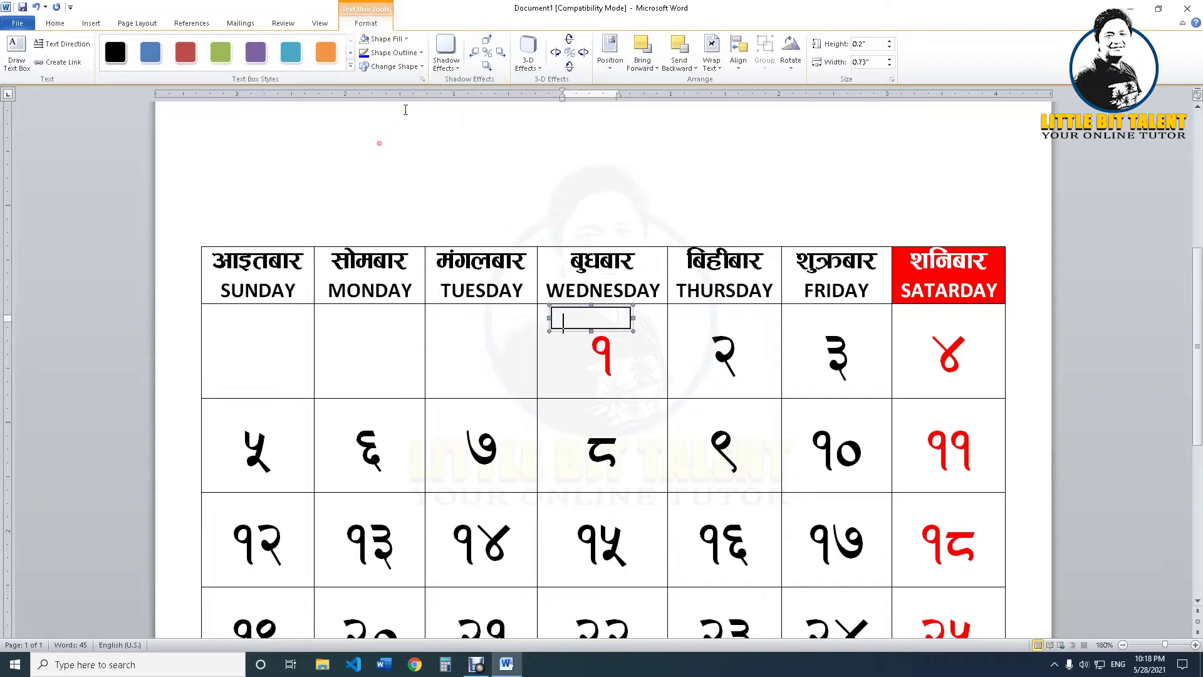
pyautogui.click(389, 54)
pyautogui.click(386, 160)
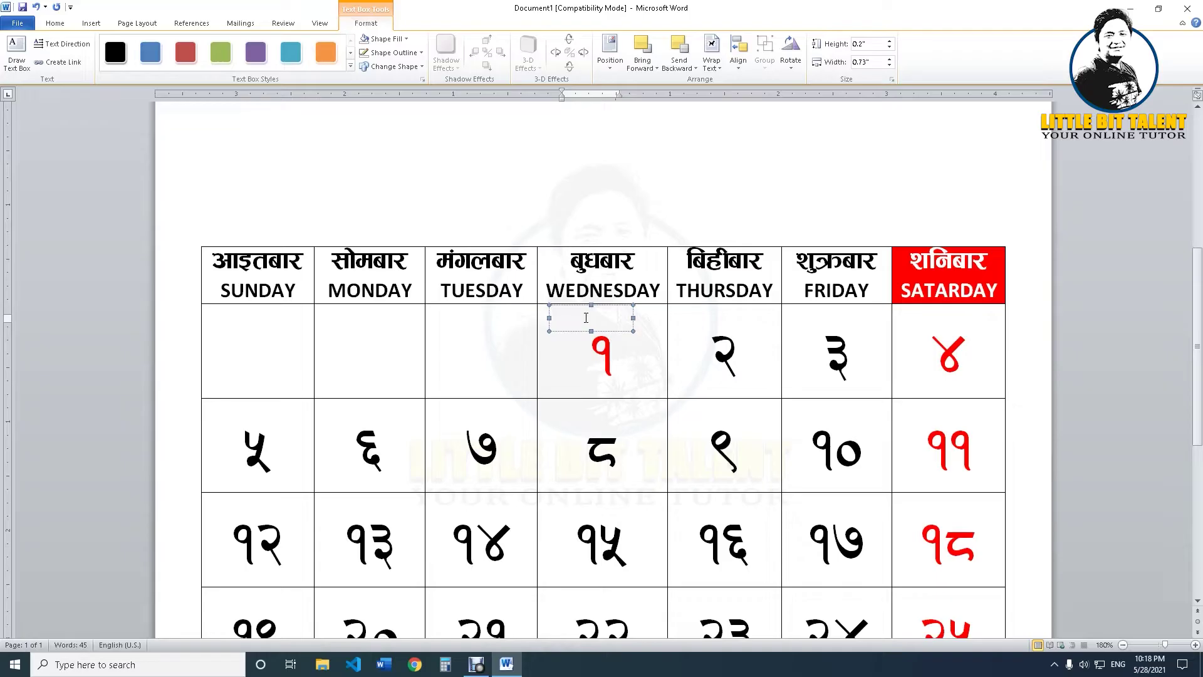
# Step: Type the label "नव बर्ष" in the Preeti font
pyautogui.click(56, 23)
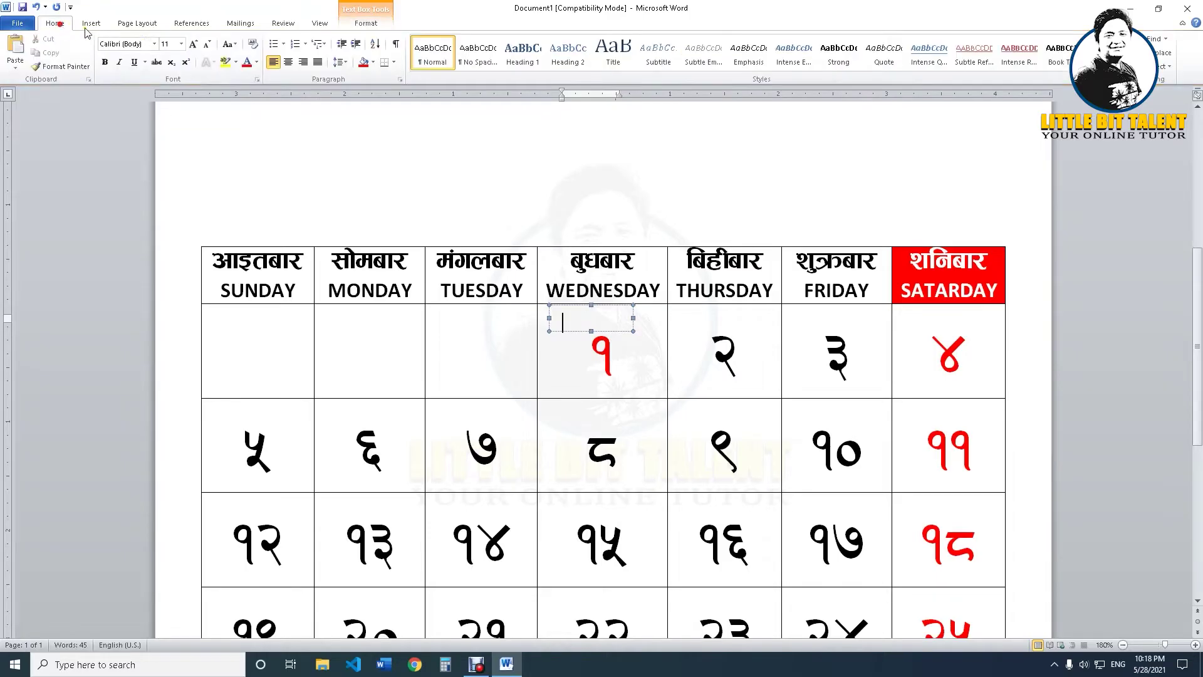
pyautogui.click(144, 43)
pyautogui.write('Preeti')
pyautogui.press('Return')
pyautogui.write('gg')
pyautogui.write(" a'w")
# Step: Make the label 16 pt, bold and centred, enlarging the box to fit
pyautogui.hotkey('ctrl', 'a')
pyautogui.moveTo(590, 330); pyautogui.dragTo(590, 339)
pyautogui.hotkey('ctrl', ']')
pyautogui.hotkey('ctrl', ']')
pyautogui.hotkey('ctrl', ']')
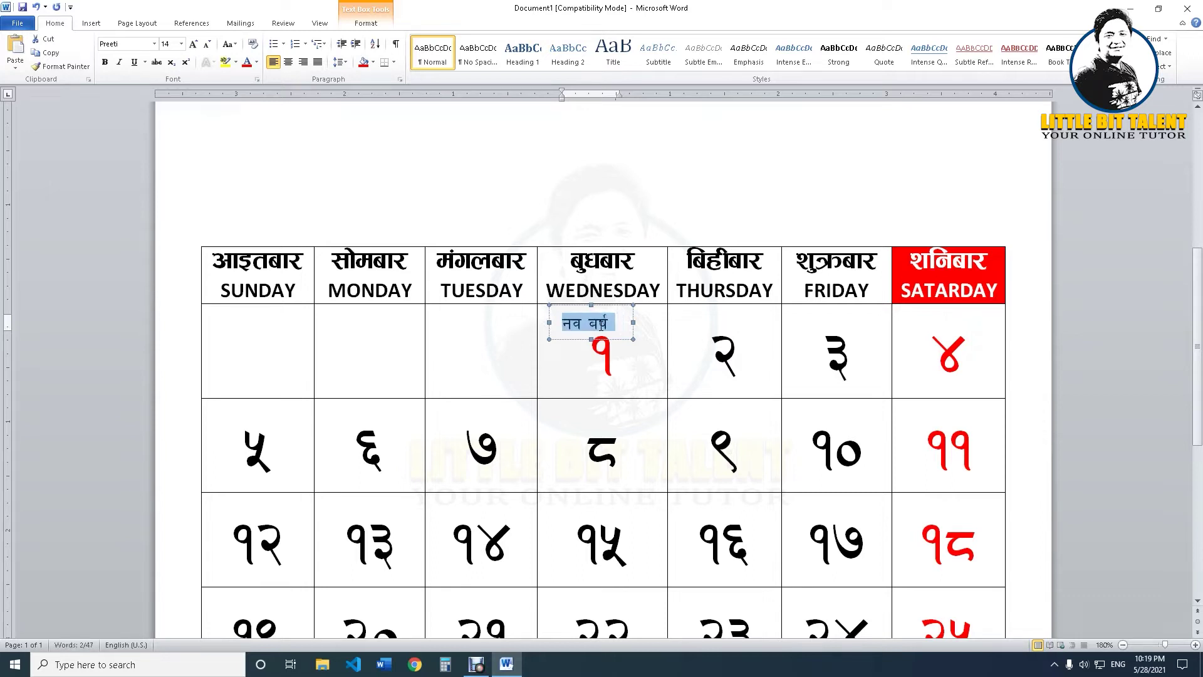
pyautogui.click(288, 62)
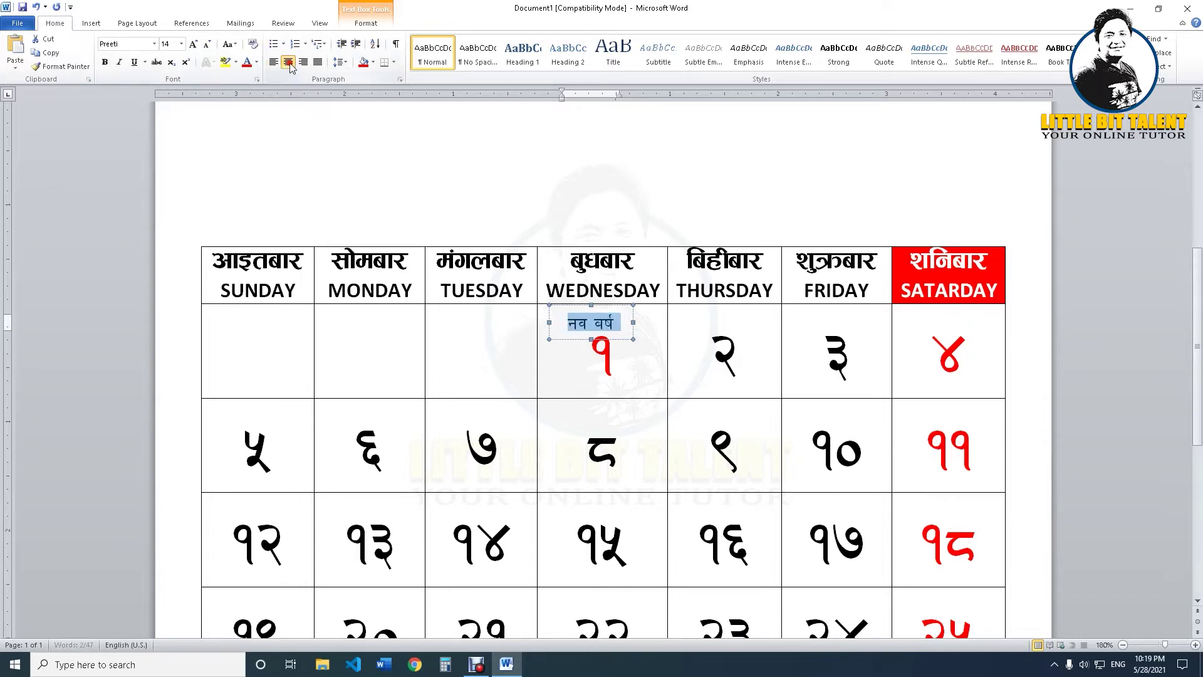
pyautogui.click(625, 329)
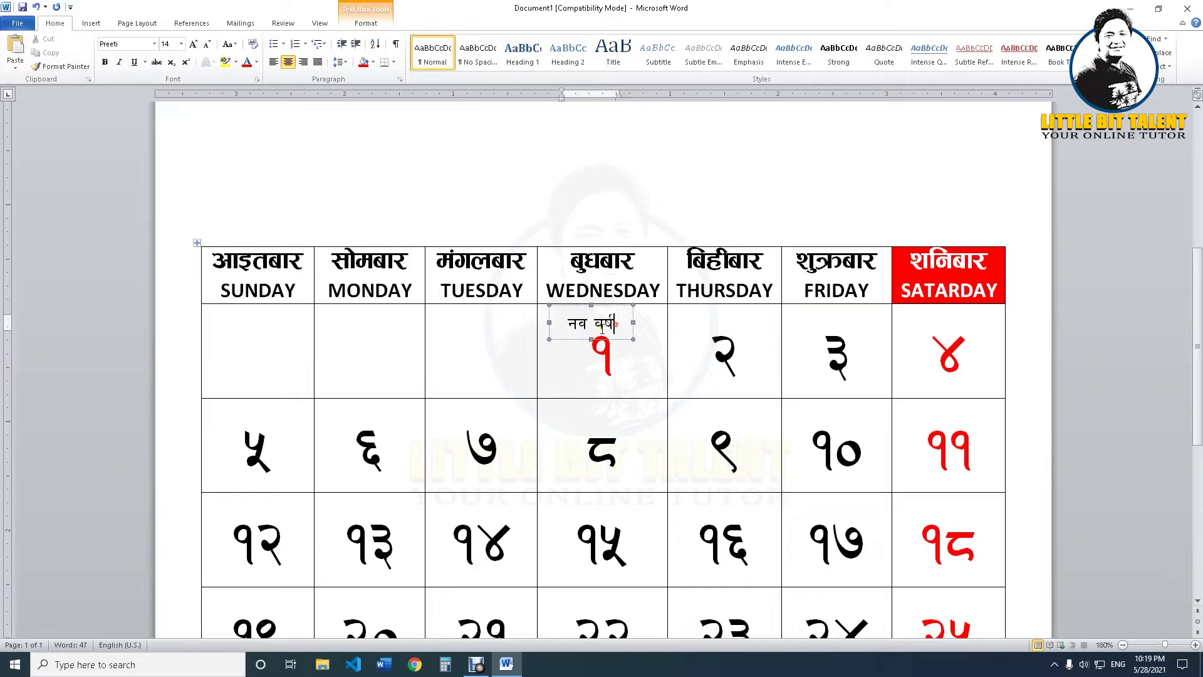
pyautogui.hotkey('ctrl', 'a')
pyautogui.hotkey('ctrl', ']')
pyautogui.hotkey('ctrl', ']')
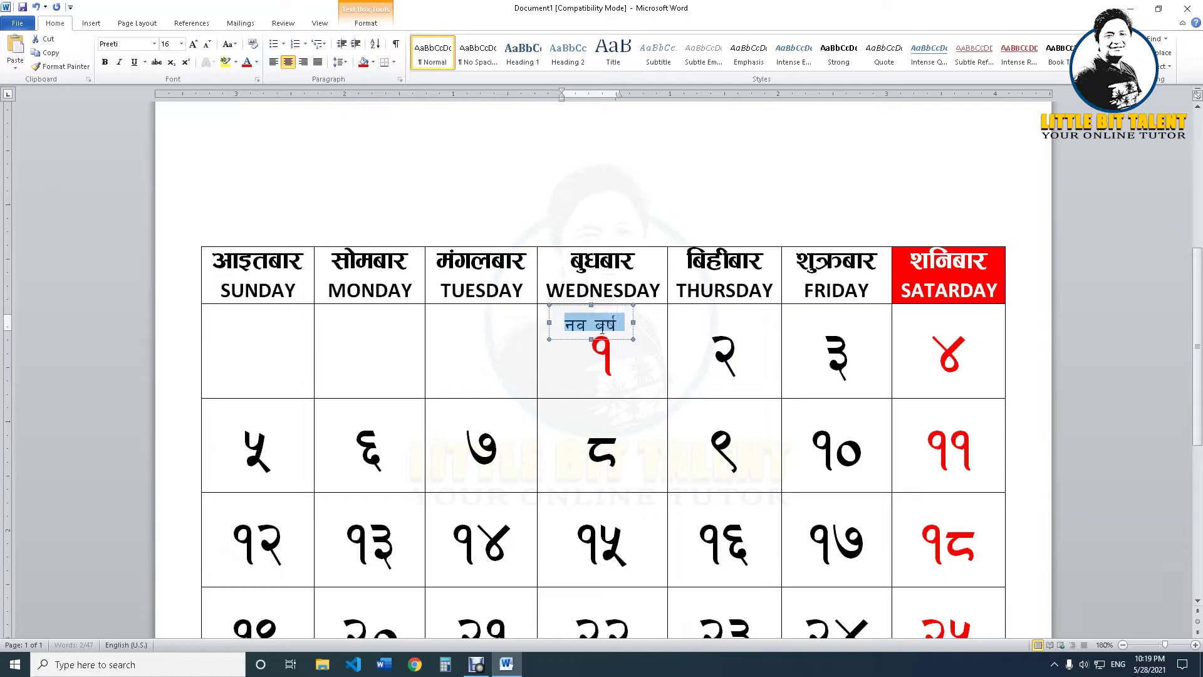
pyautogui.hotkey('ctrl', 'b')
pyautogui.click(599, 325)
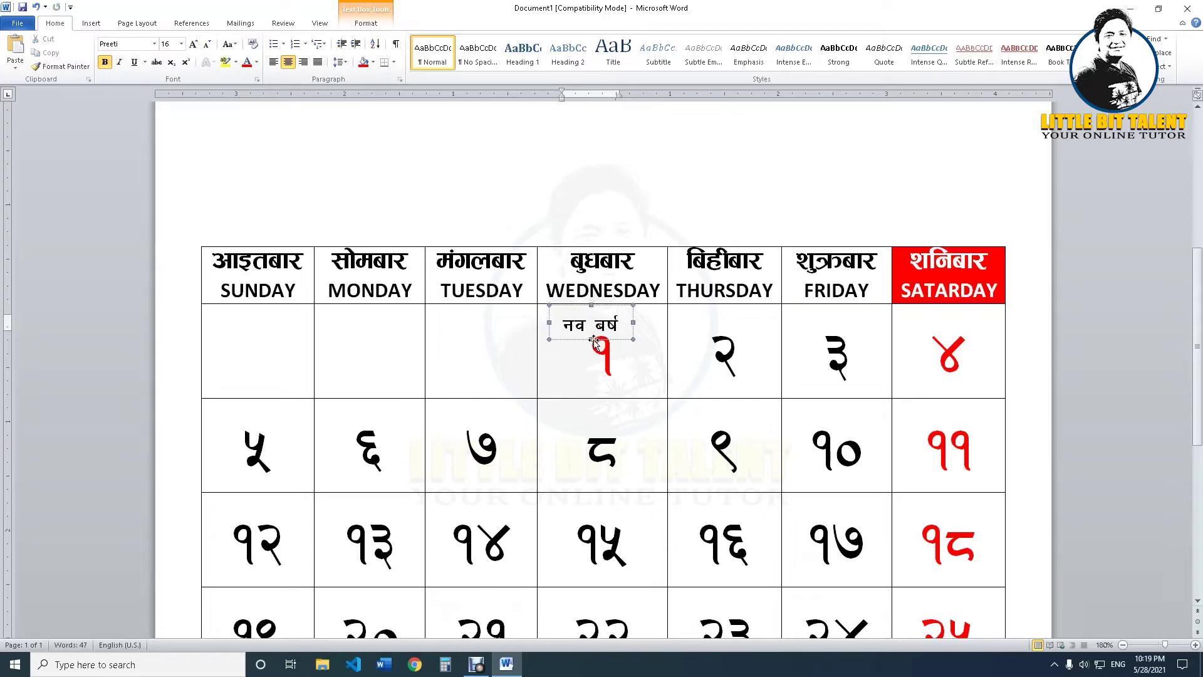
# Step: Reposition the नव बर्ष box so it sits centred above १
pyautogui.click(669, 351)
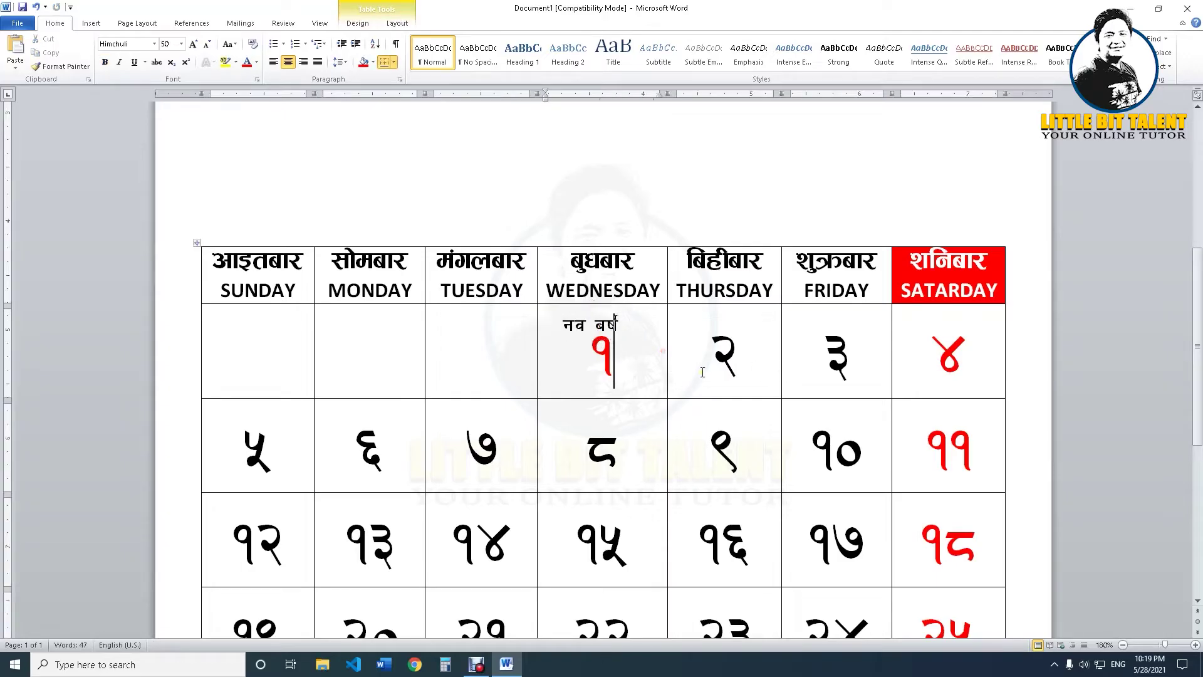
pyautogui.click(634, 316)
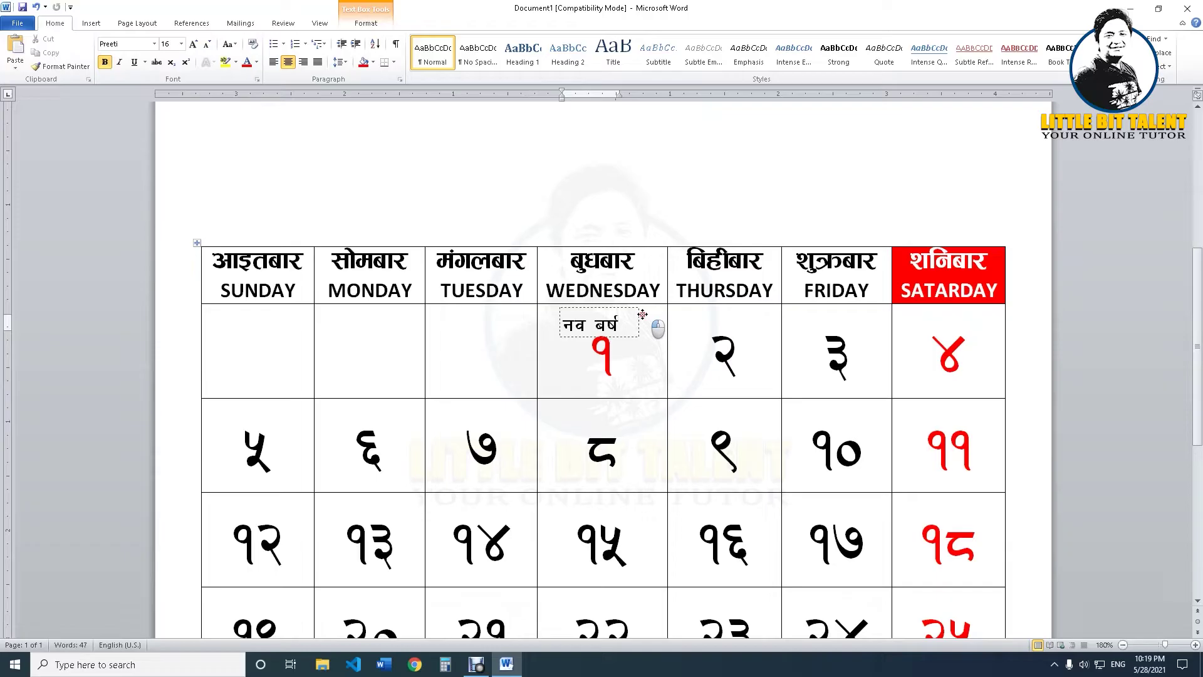
pyautogui.moveTo(634, 316); pyautogui.dragTo(645, 318)
pyautogui.press('Up')
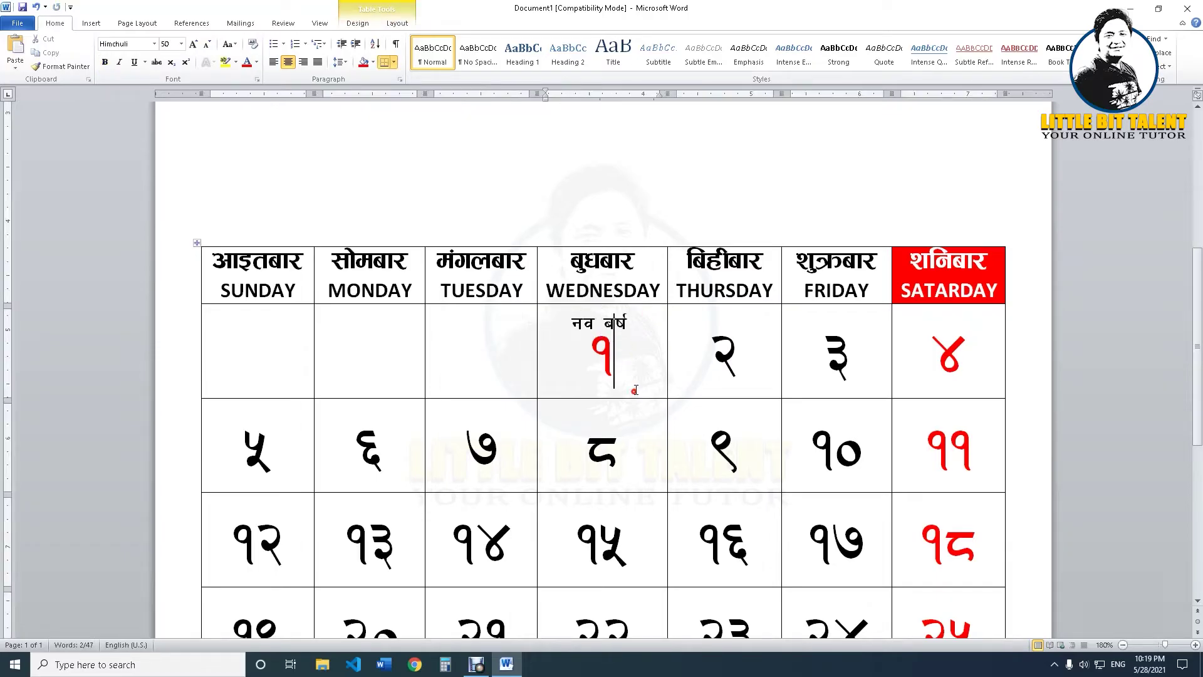
pyautogui.click(624, 330)
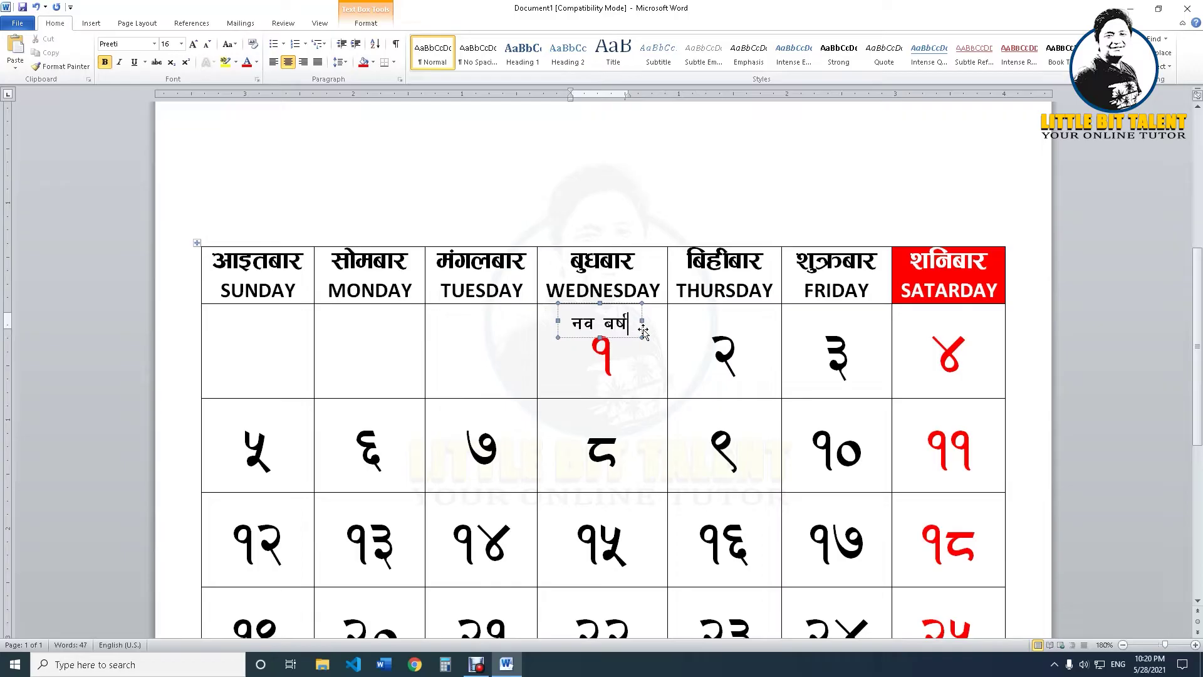
pyautogui.click(644, 332)
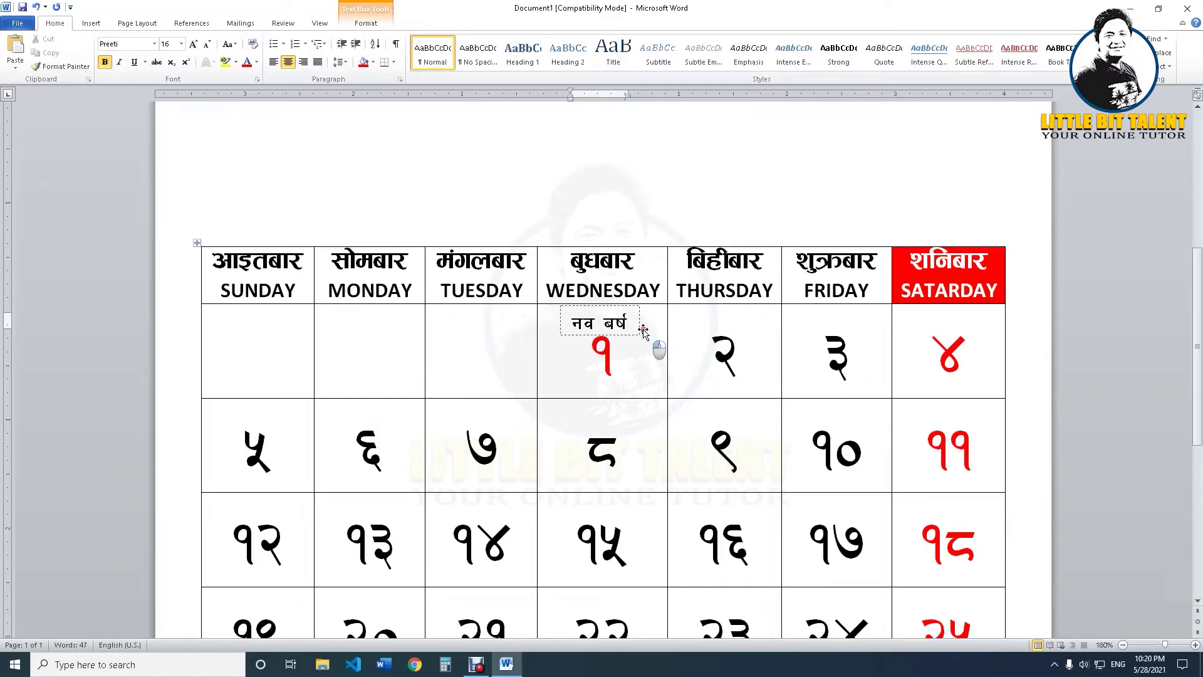
# Step: Copy the नव बर्ष box beneath the red १ and retype it as द्वितीय
pyautogui.moveTo(643, 329); pyautogui.dragTo(640, 394)
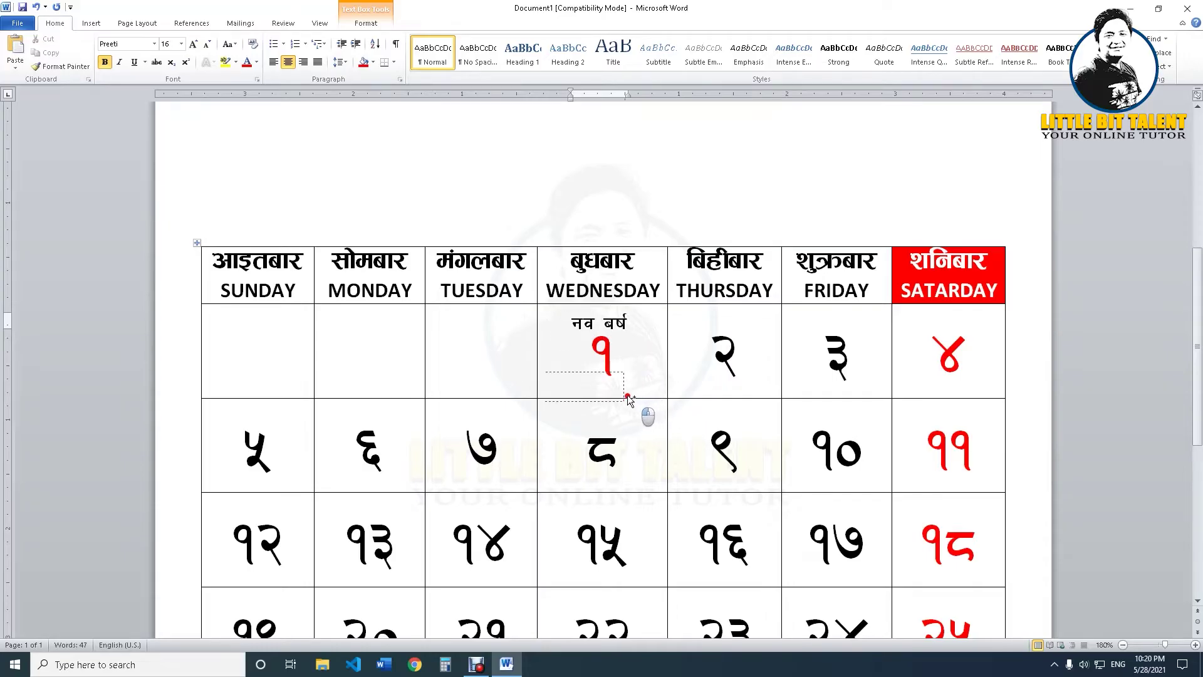
pyautogui.moveTo(639, 395); pyautogui.dragTo(550, 384)
pyautogui.write('नव बर्ष')
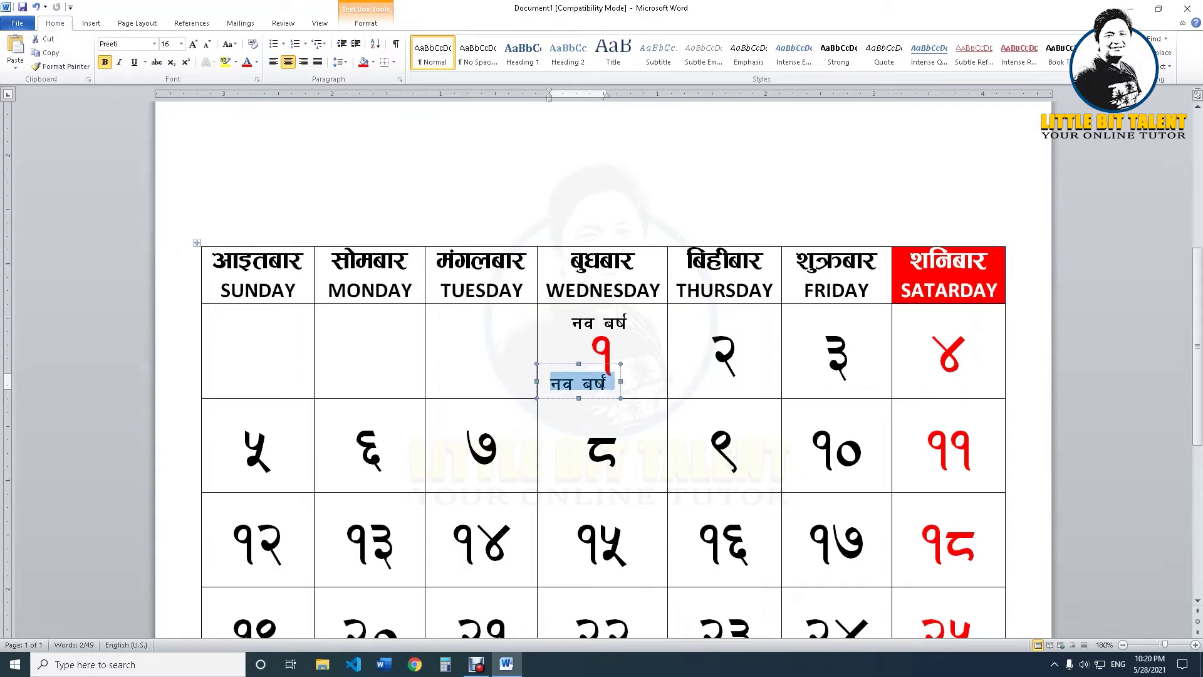
pyautogui.write('द्वितLo')
pyautogui.press('BackSpace')
pyautogui.press('BackSpace')
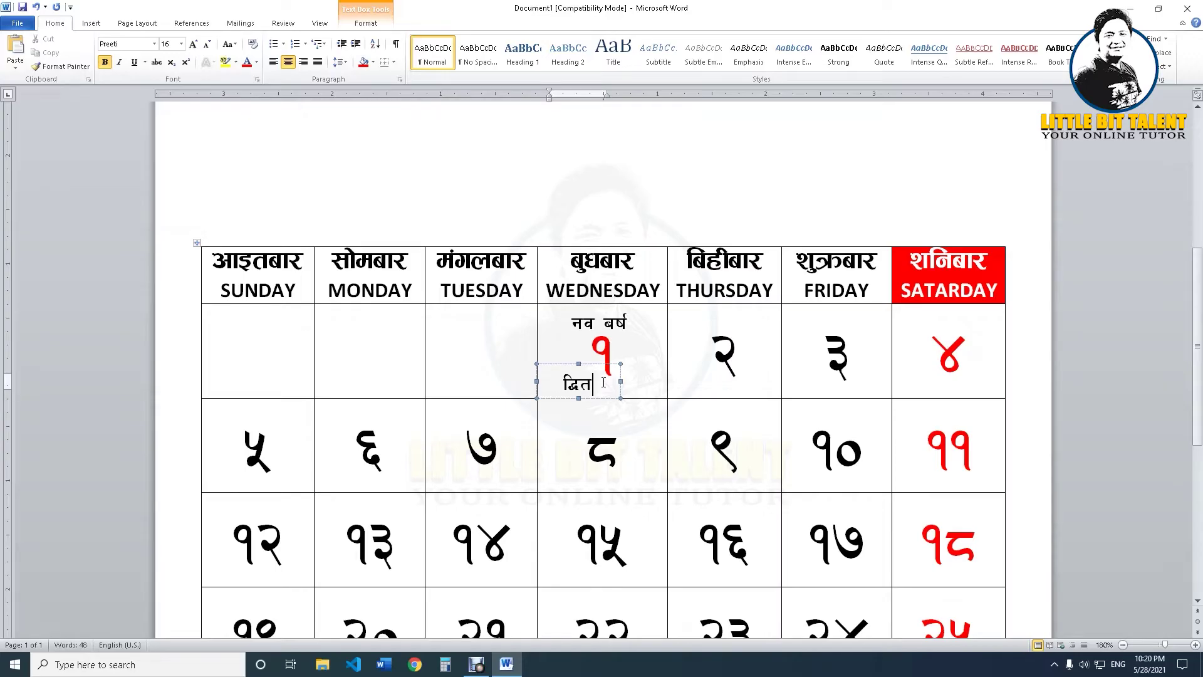
pyautogui.write('Lof')
# Step: Shrink the द्वितीय text and copy its box to the right
pyautogui.hotkey('ctrl', 'a')
pyautogui.hotkey('ctrl', 'shift', ',')
pyautogui.hotkey('ctrl', 'shift', ',')
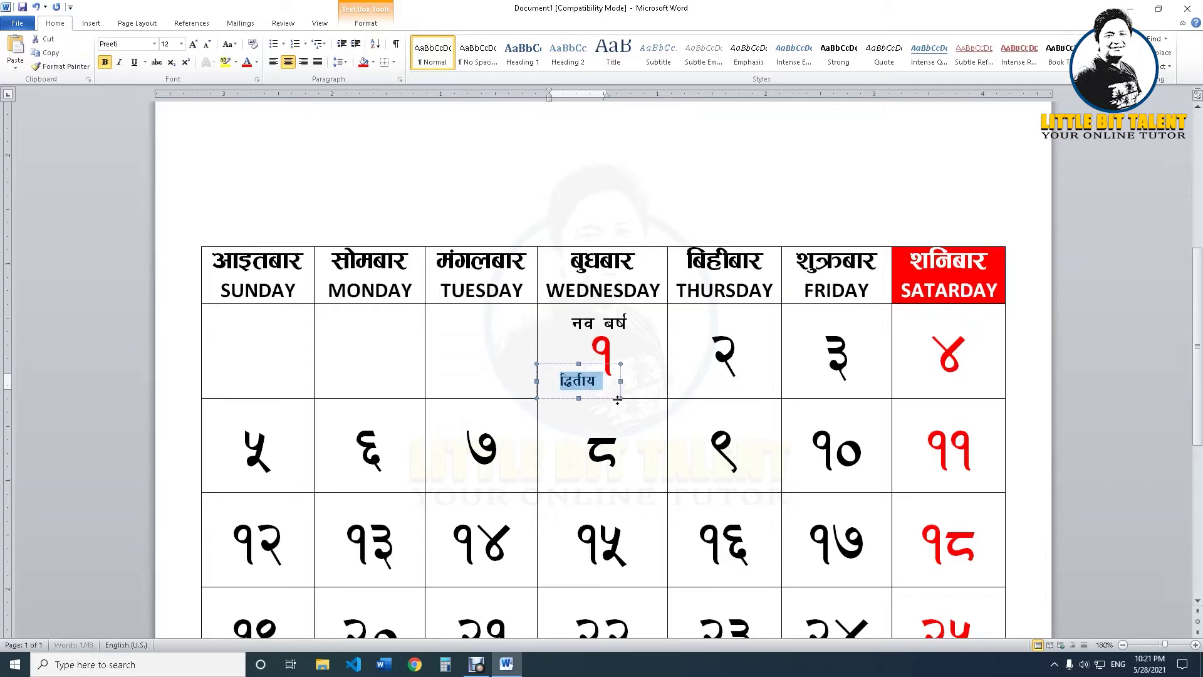
pyautogui.click(631, 381)
pyautogui.click(594, 366)
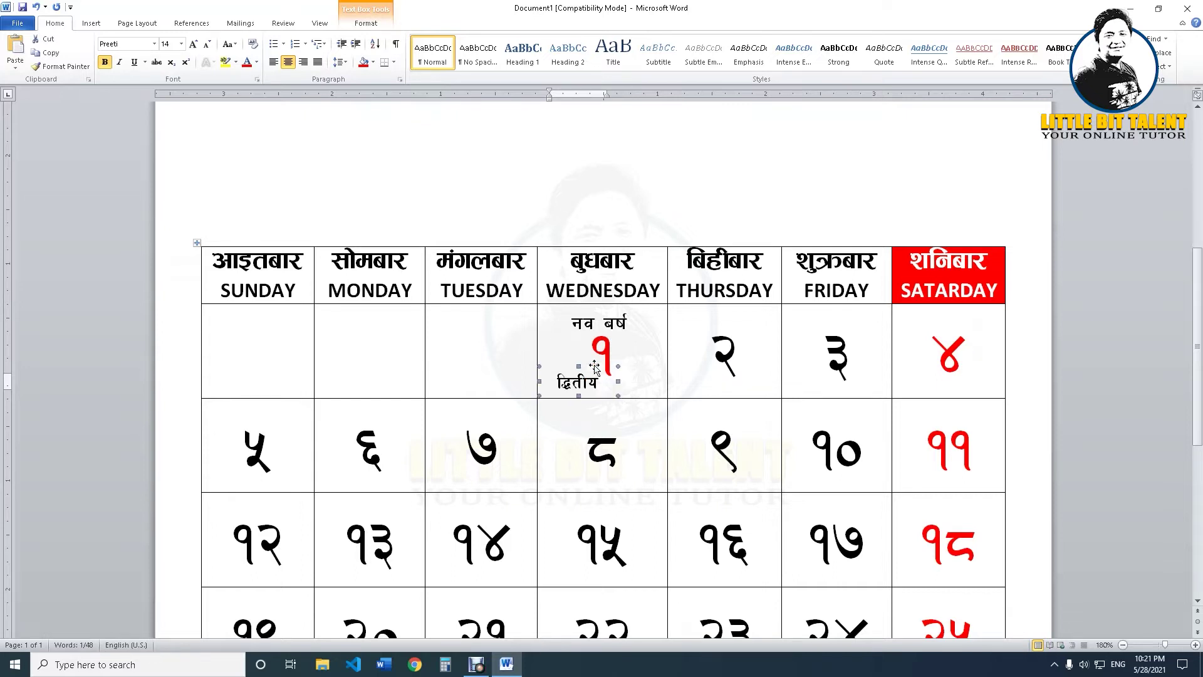
pyautogui.moveTo(594, 367)
pyautogui.mouseDown()
pyautogui.moveTo(672, 359)
pyautogui.moveTo(673, 371)
pyautogui.mouseUp()
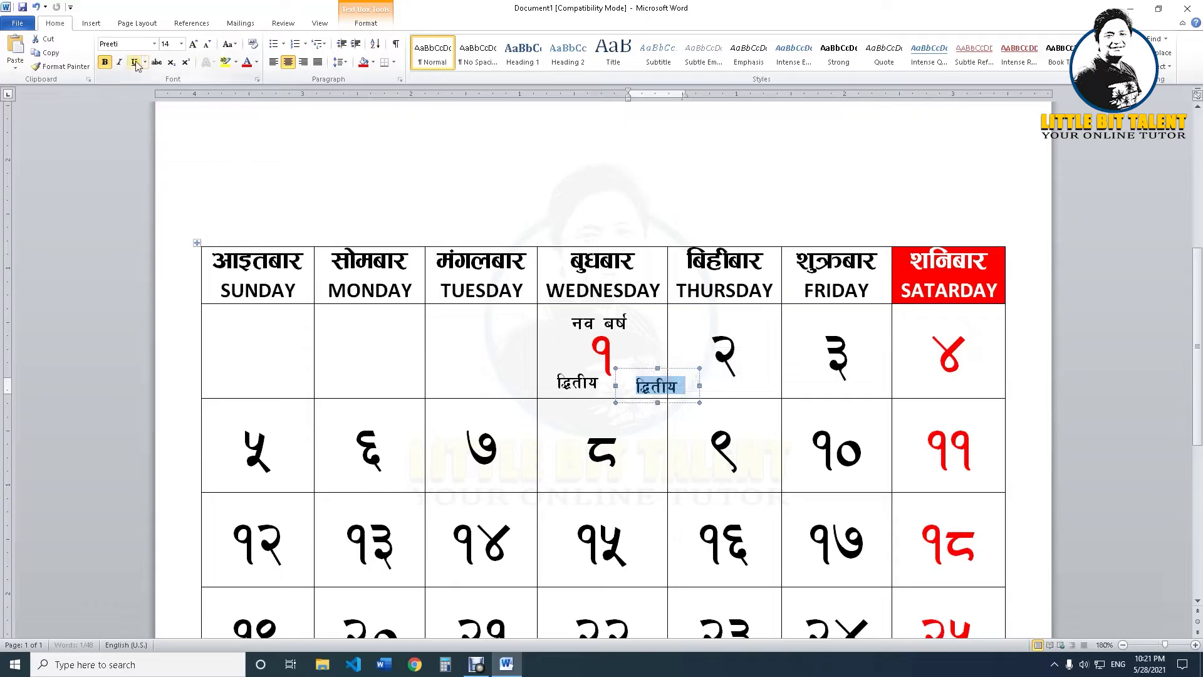
# Step: Change the copied box to Calibri showing 14, and narrow it
pyautogui.click(136, 46)
pyautogui.write('calibri')
pyautogui.press('Return')
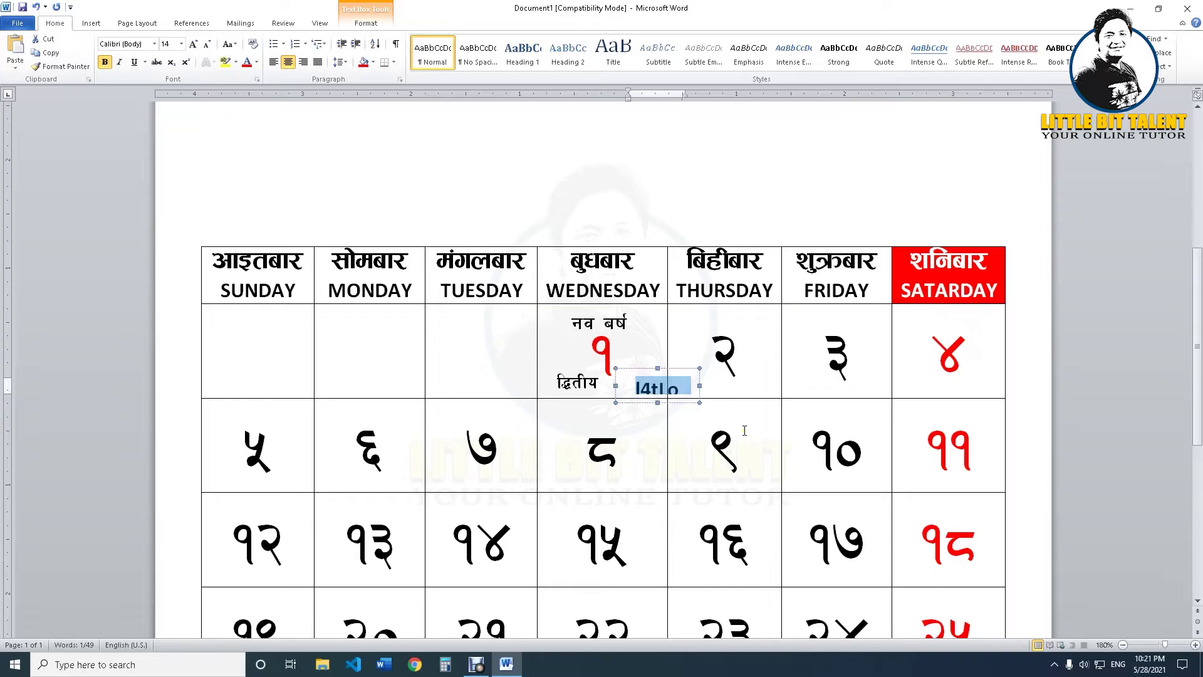
pyautogui.press('BackSpace')
pyautogui.write('14')
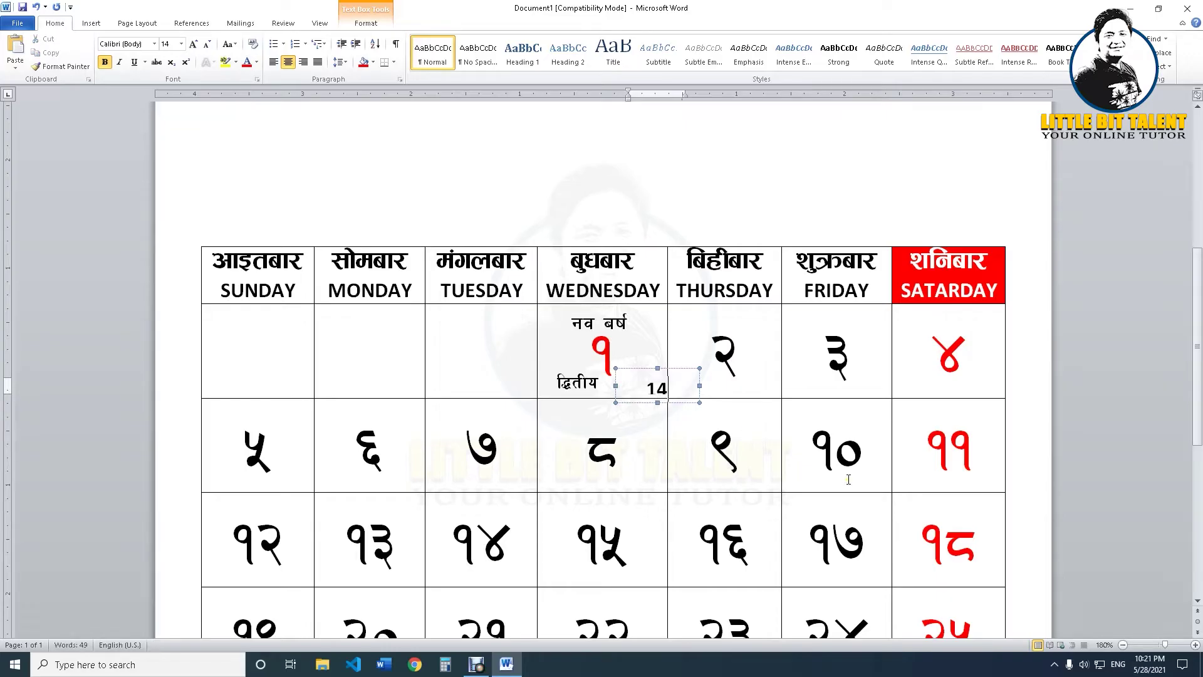
pyautogui.moveTo(699, 384); pyautogui.dragTo(658, 388)
# Step: Check the द्वितीय, 14 and नव बर्ष boxes by selecting each in turn
pyautogui.click(598, 383)
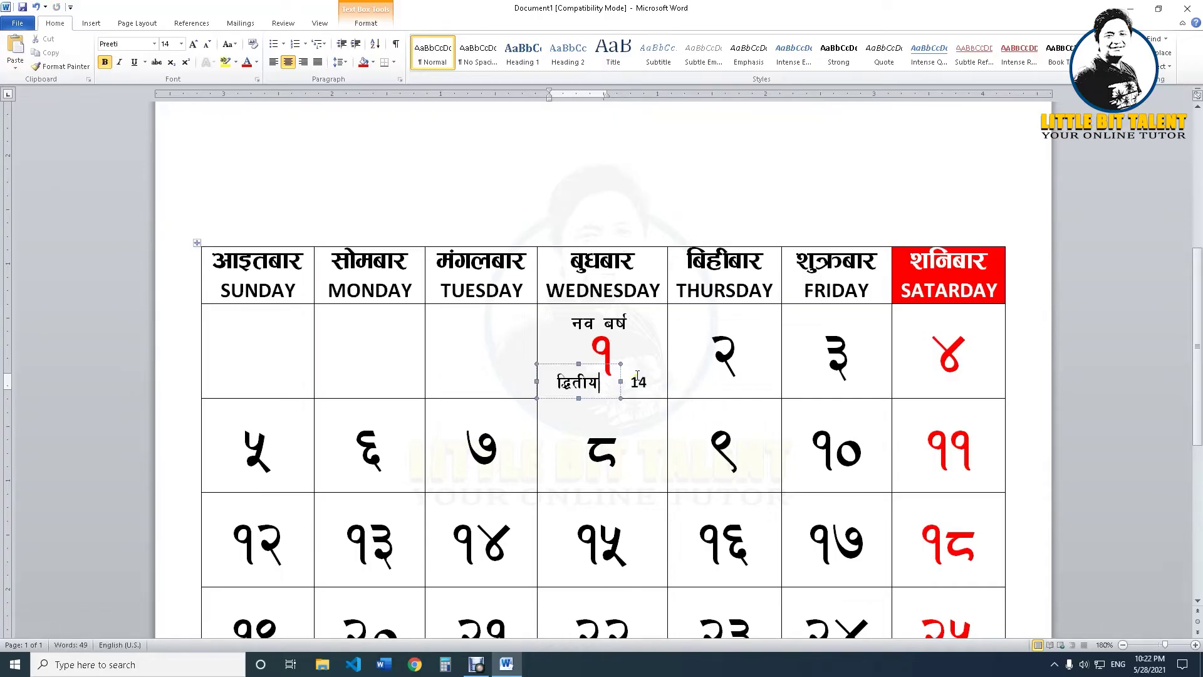
pyautogui.click(638, 382)
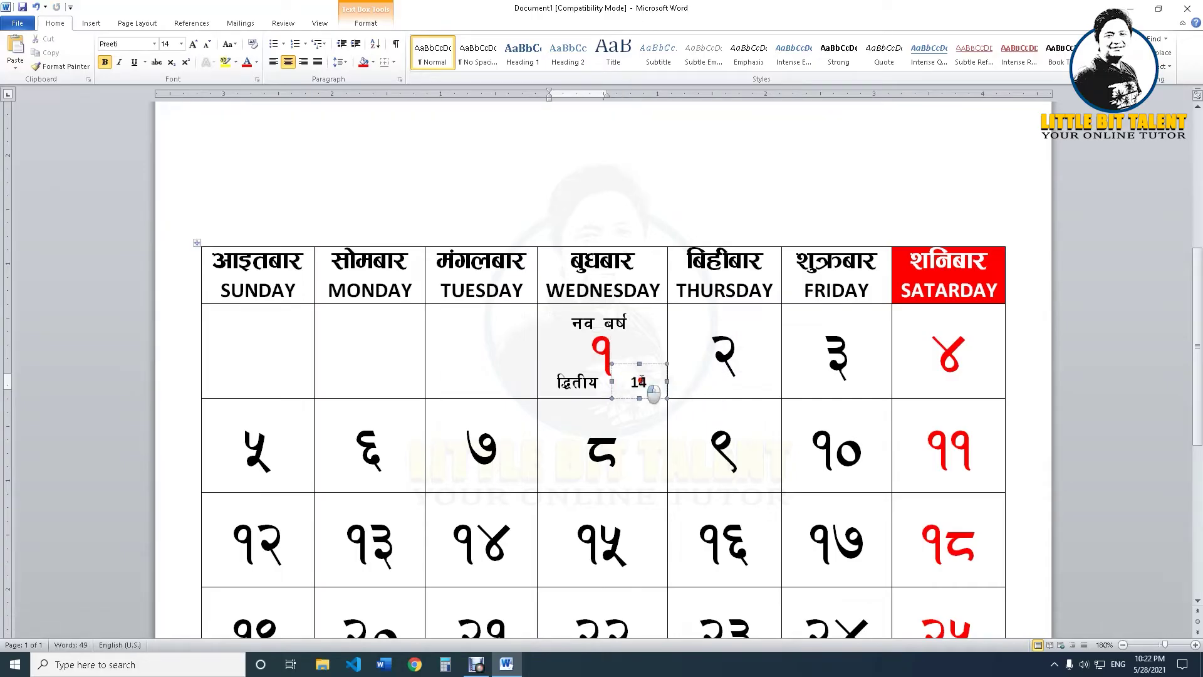
pyautogui.click(601, 326)
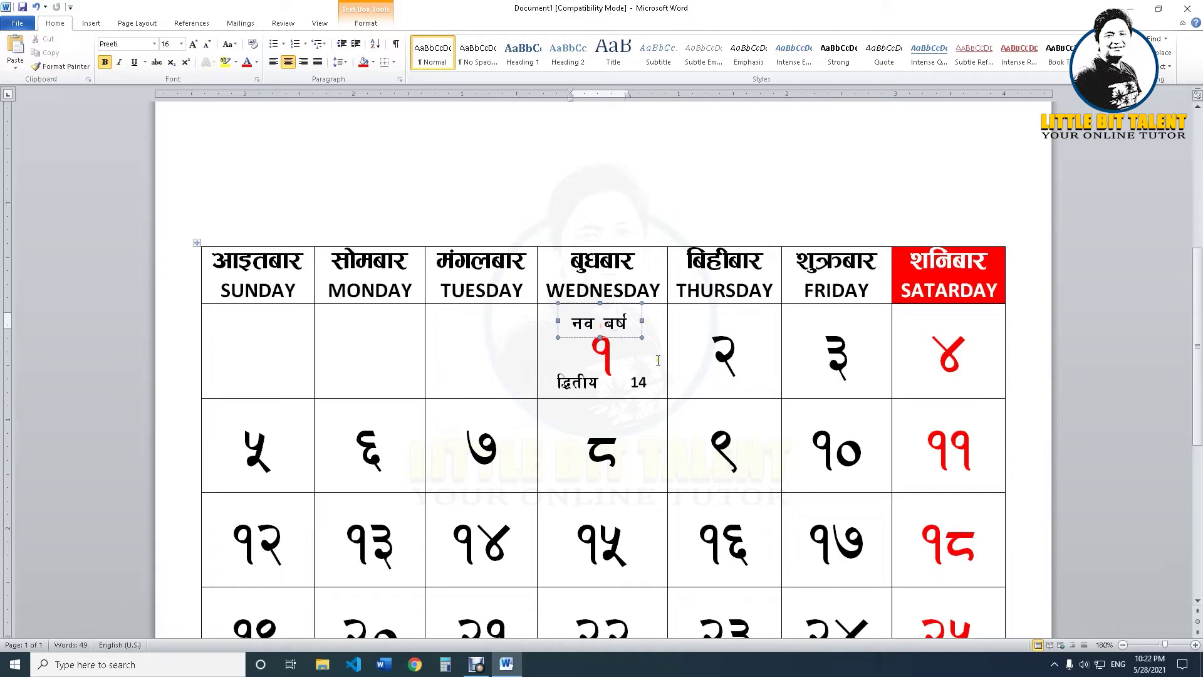
pyautogui.click(638, 379)
pyautogui.click(591, 372)
pyautogui.click(601, 326)
pyautogui.scroll(-1, 626, 330)
# Step: Switch the Home Select tool to Select Objects mode
pyautogui.scroll(-1, 464, 351)
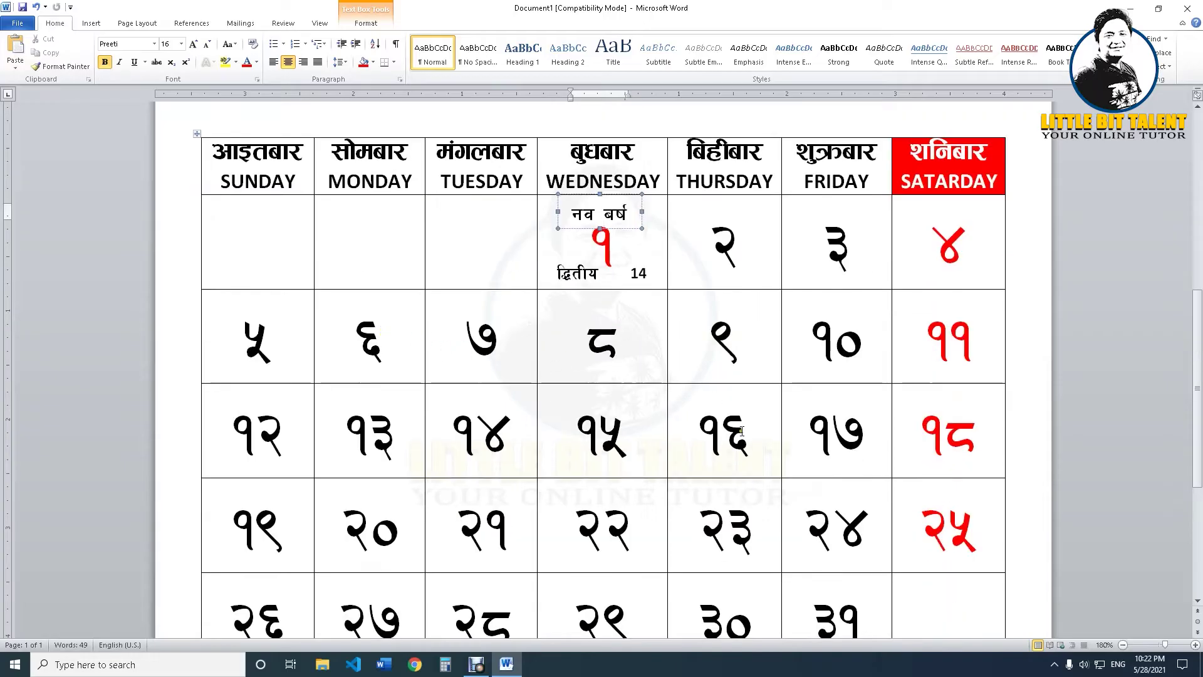
pyautogui.scroll(-4, 727, 456)
pyautogui.scroll(3, 842, 445)
pyautogui.scroll(3, 854, 462)
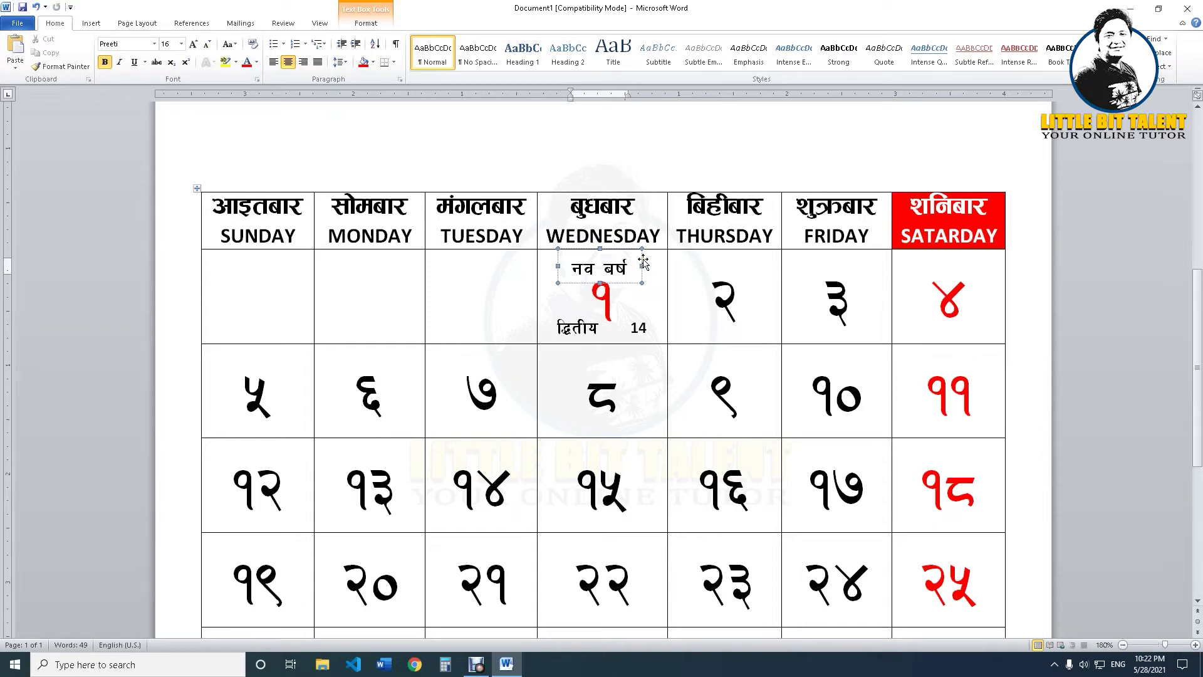
pyautogui.press('Home')
pyautogui.click(650, 315)
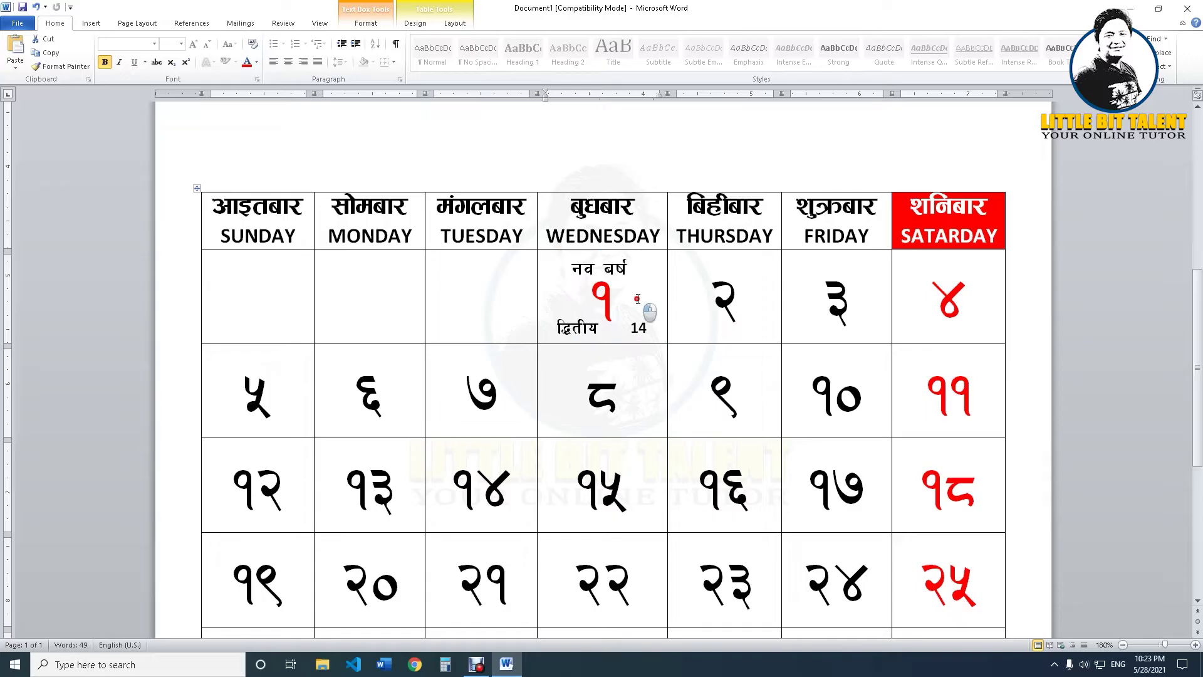
pyautogui.click(646, 296)
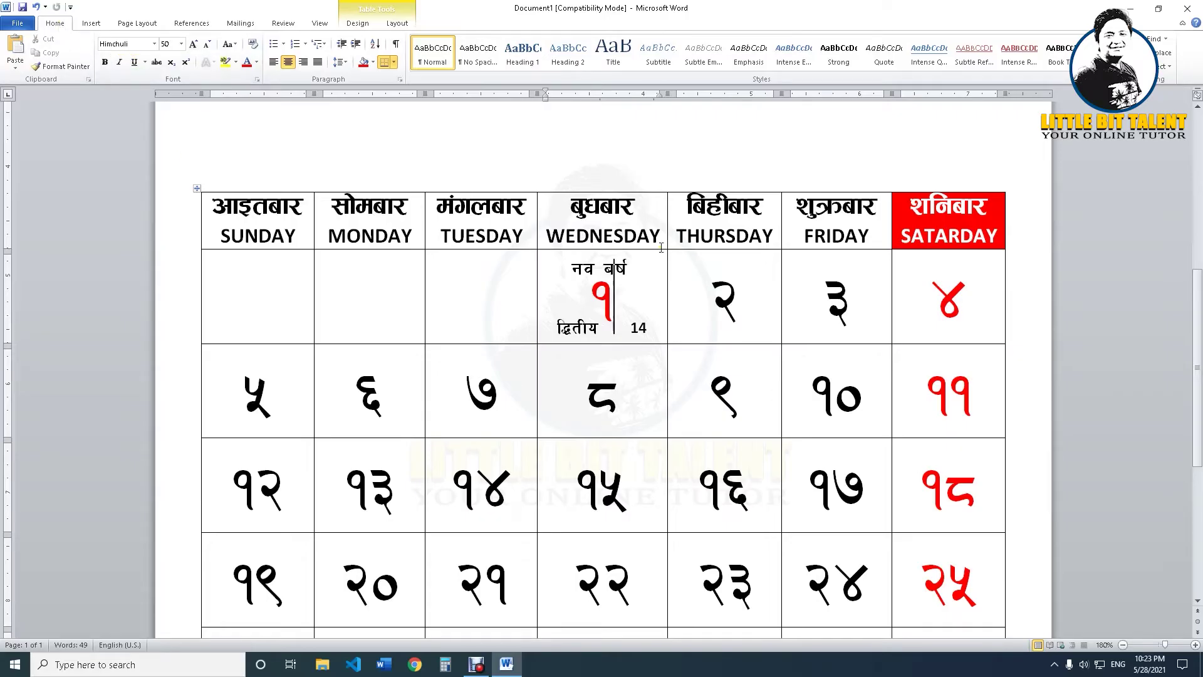
pyautogui.click(1167, 67)
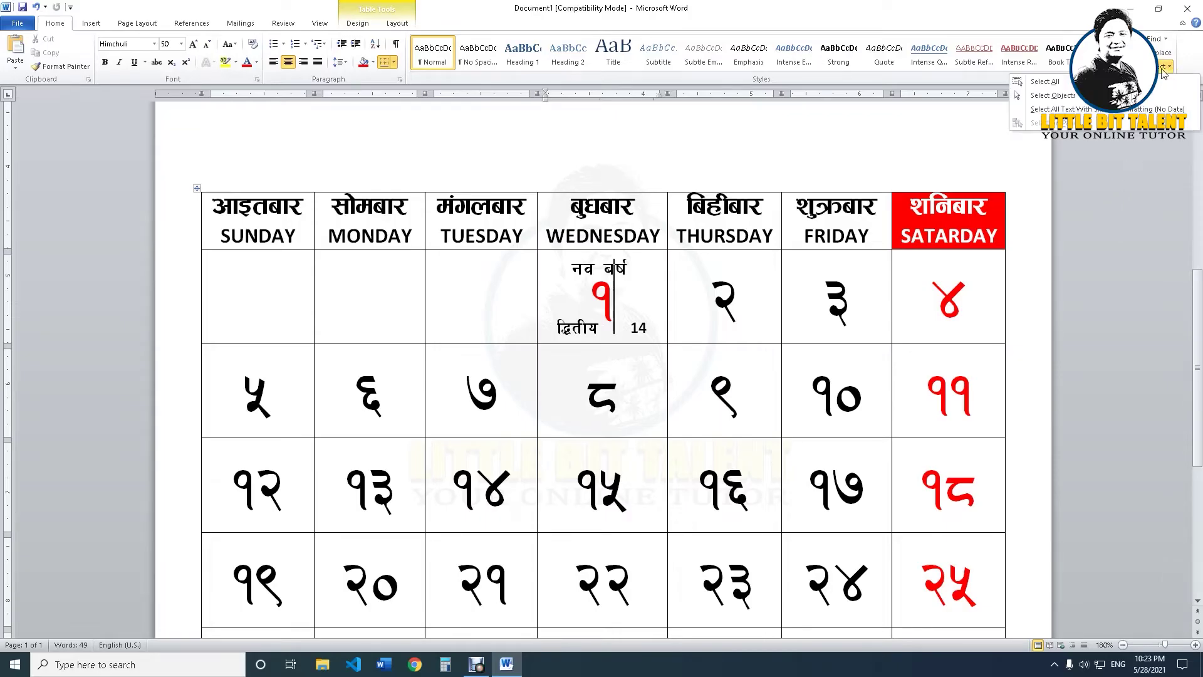
pyautogui.click(1053, 96)
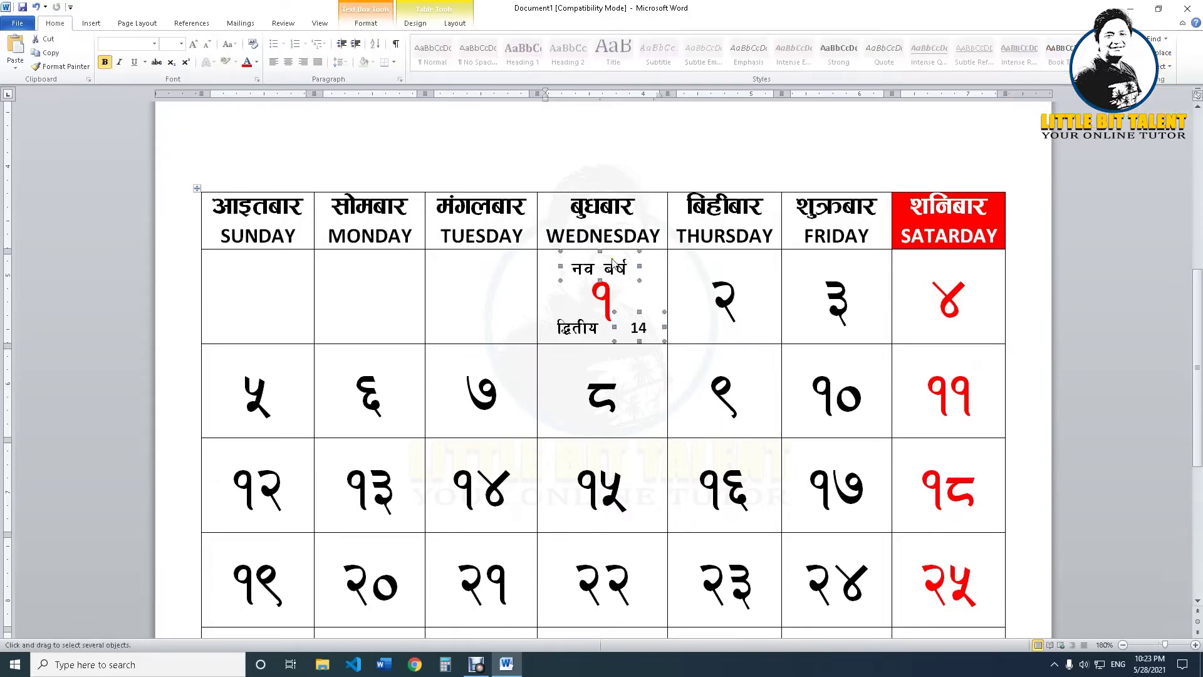
# Step: Marquee-select the नव बर्ष, द्वितीय and 14 boxes and group them
pyautogui.moveTo(531, 244); pyautogui.dragTo(675, 348)
pyautogui.moveTo(675, 347); pyautogui.dragTo(693, 366)
pyautogui.rightClick(614, 312)
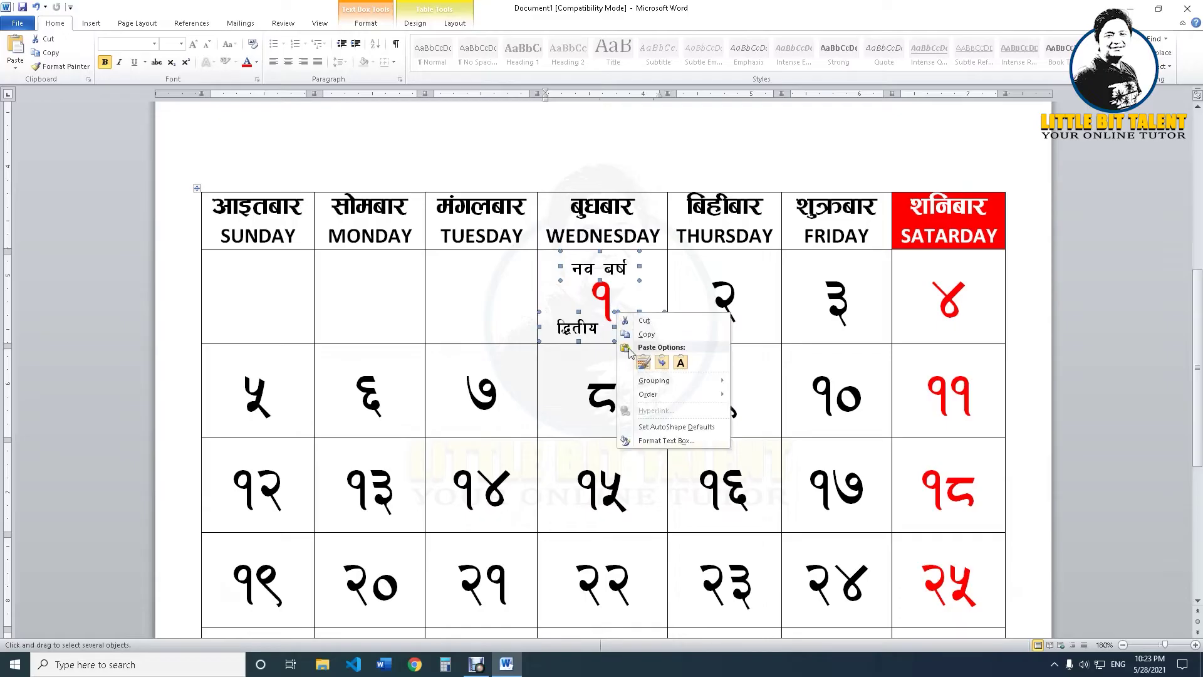
pyautogui.moveTo(654, 380)
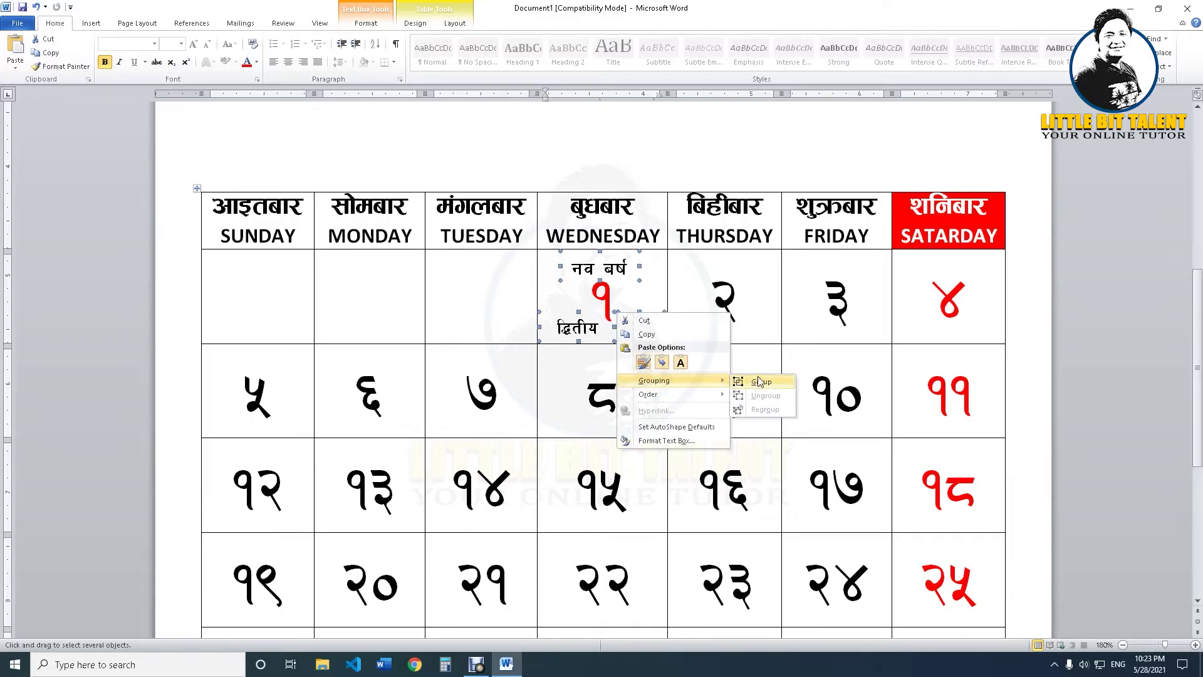
pyautogui.click(759, 381)
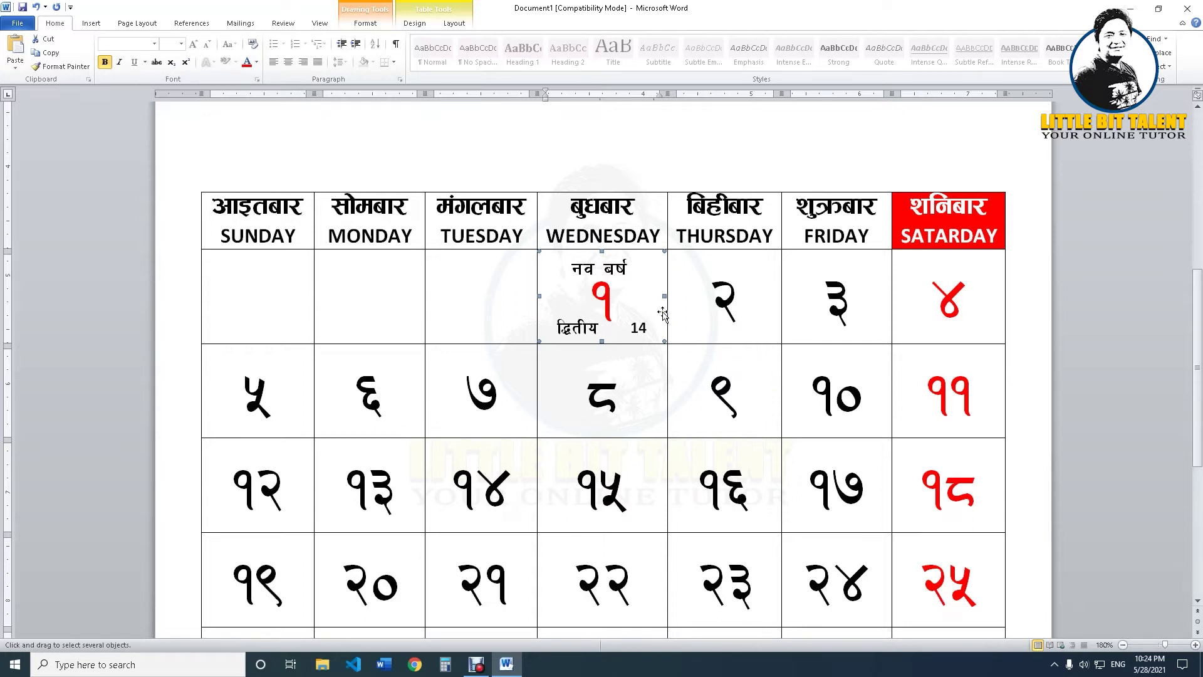
pyautogui.click(660, 255)
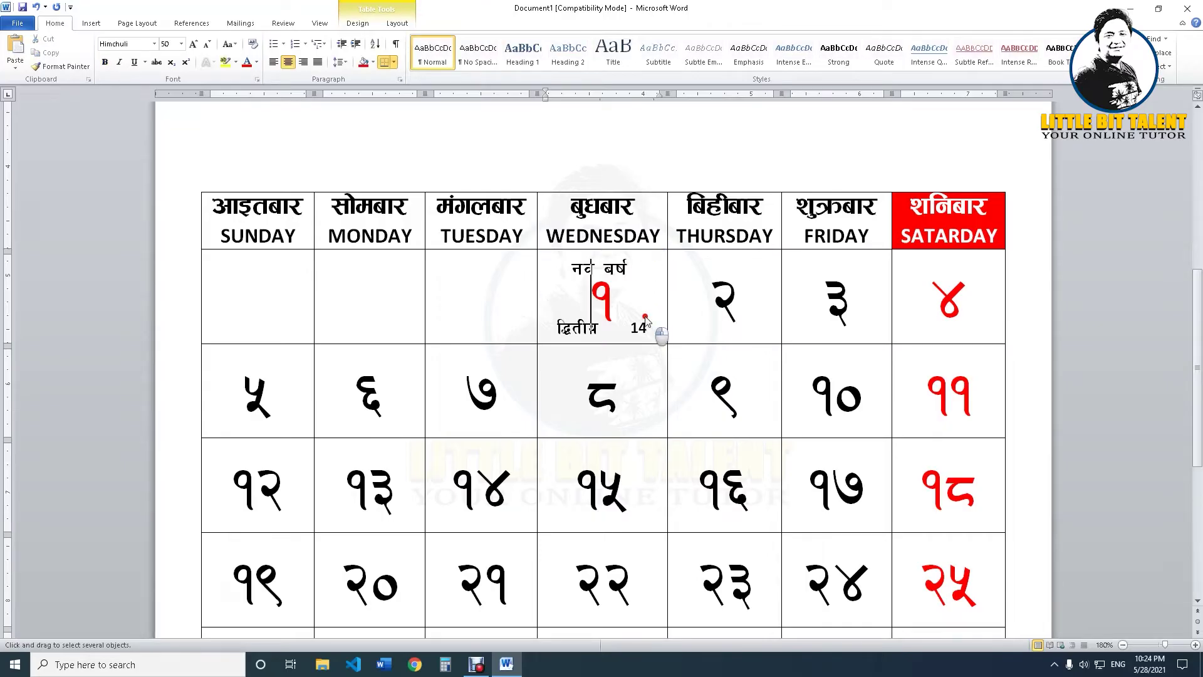
# Step: Copy the grouped labels into the Thursday cell and nudge them into place
pyautogui.click(642, 333)
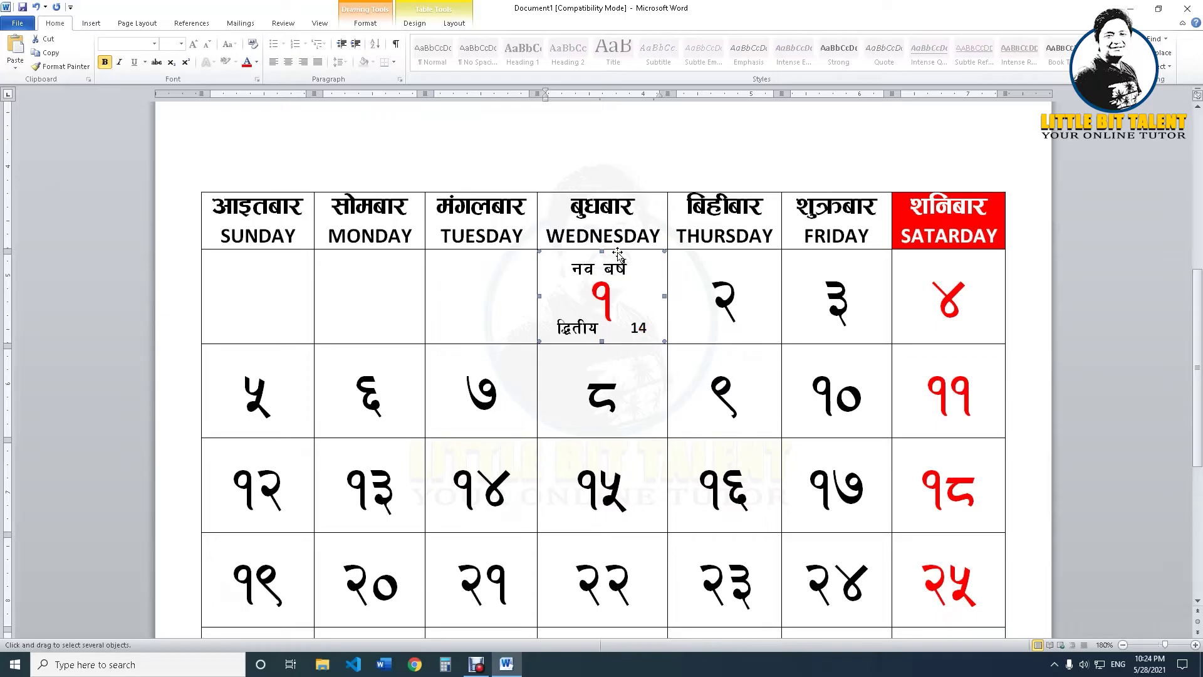
pyautogui.moveTo(617, 253); pyautogui.dragTo(746, 252)
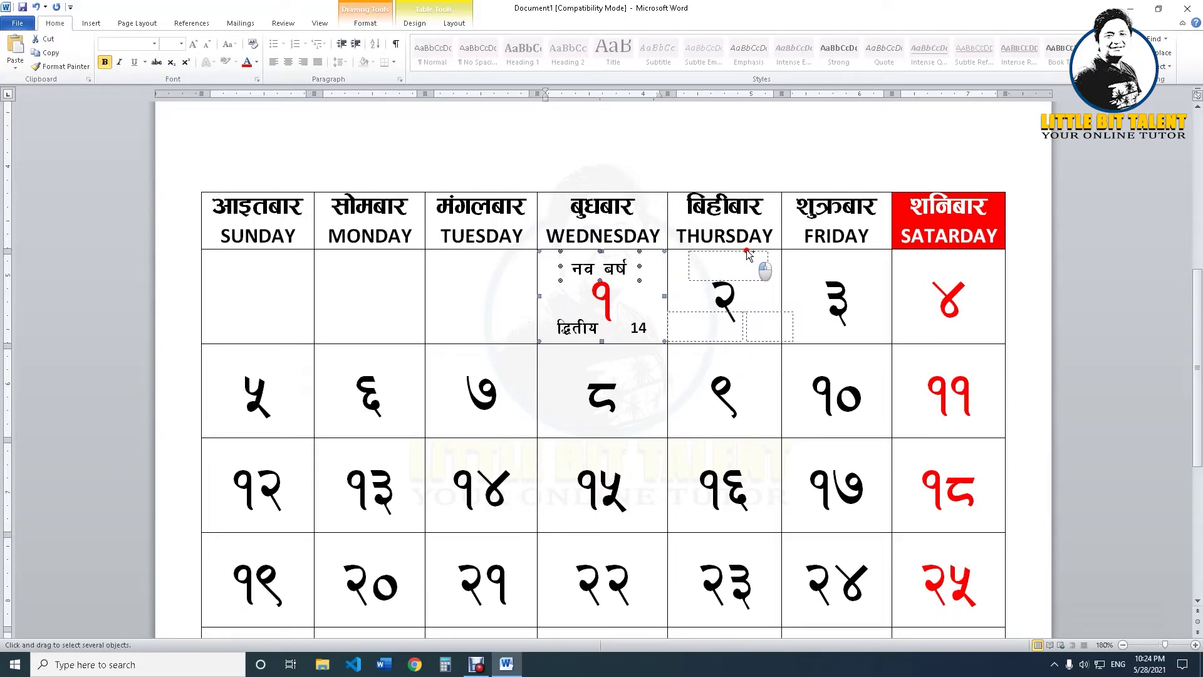
pyautogui.moveTo(744, 250); pyautogui.dragTo(745, 249)
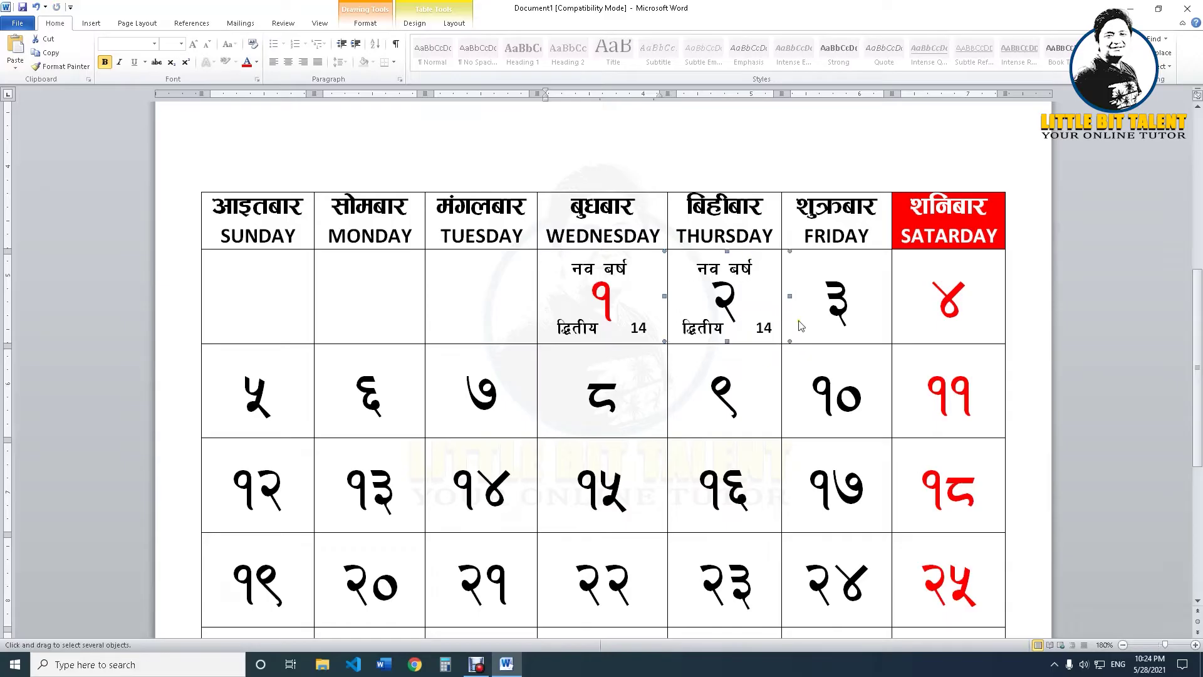
pyautogui.press('Escape')
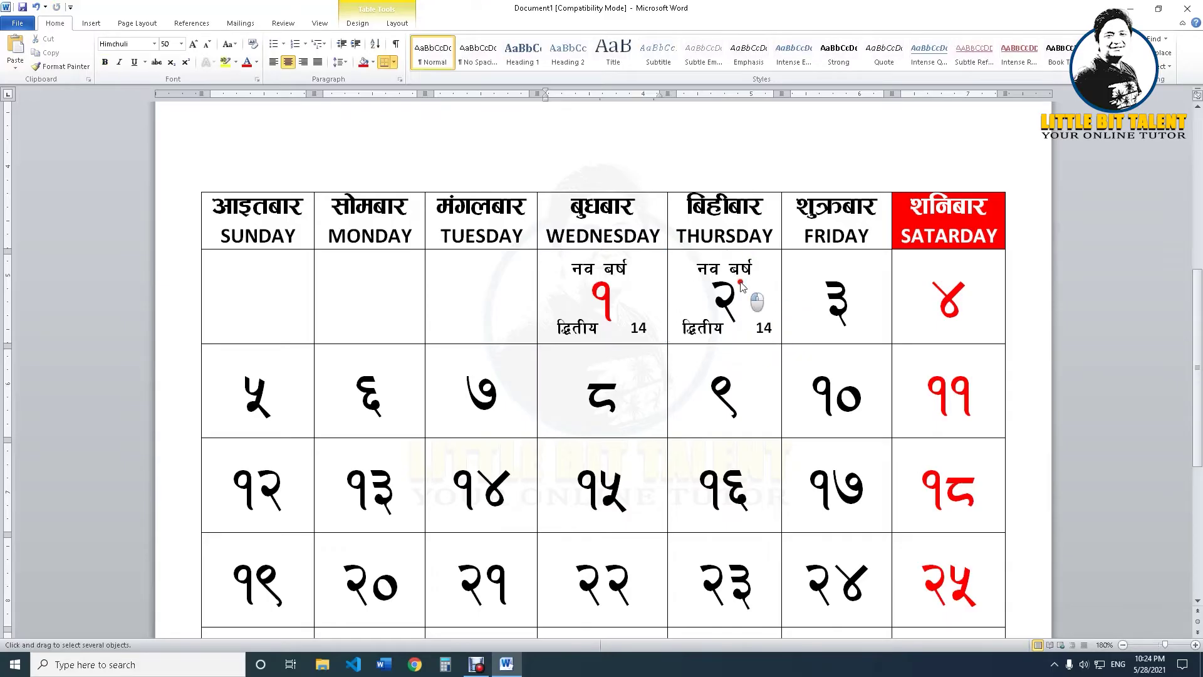
pyautogui.click(751, 254)
pyautogui.press('Up')
pyautogui.press('Up')
pyautogui.press('Up')
pyautogui.press('Up')
pyautogui.press('Down')
pyautogui.press('Down')
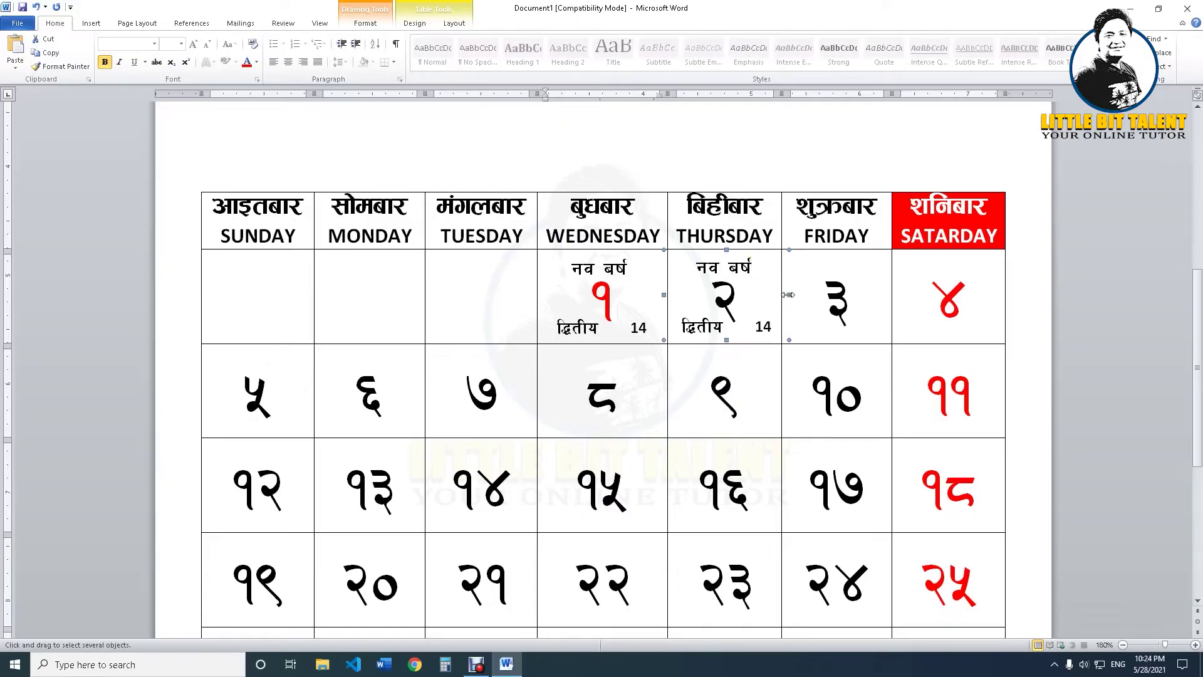
# Step: Adjust the Thursday label group's width and copy it into the Friday cell
pyautogui.moveTo(788, 295); pyautogui.dragTo(782, 295)
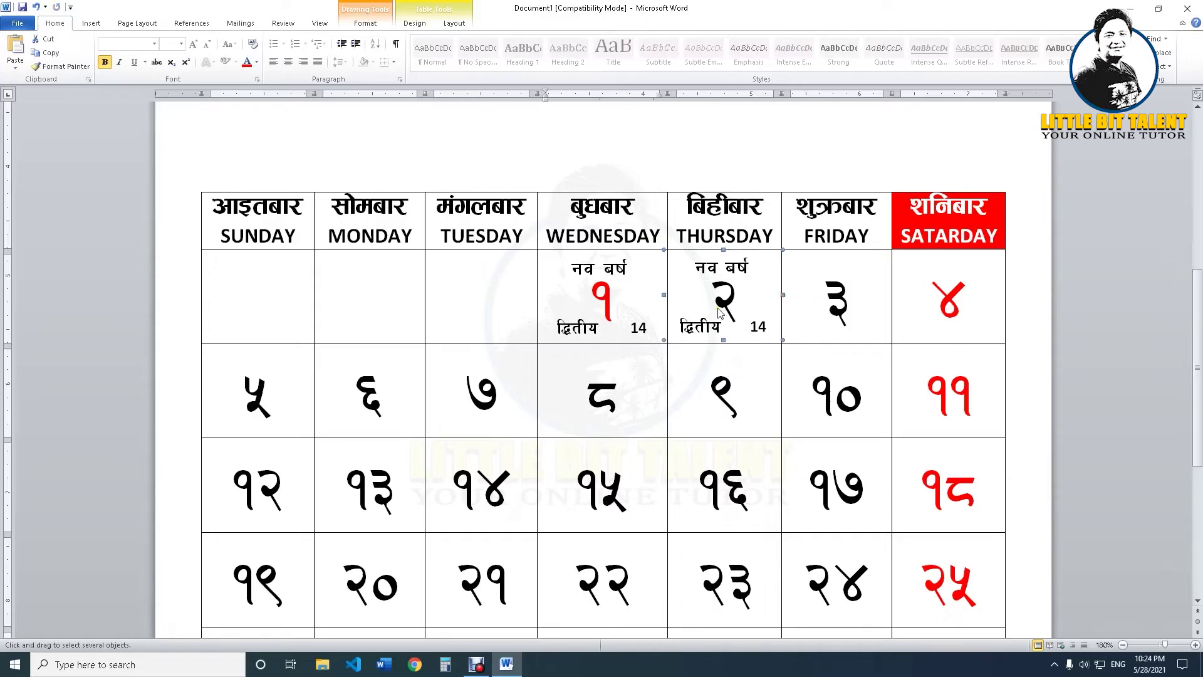
pyautogui.moveTo(664, 295); pyautogui.dragTo(669, 295)
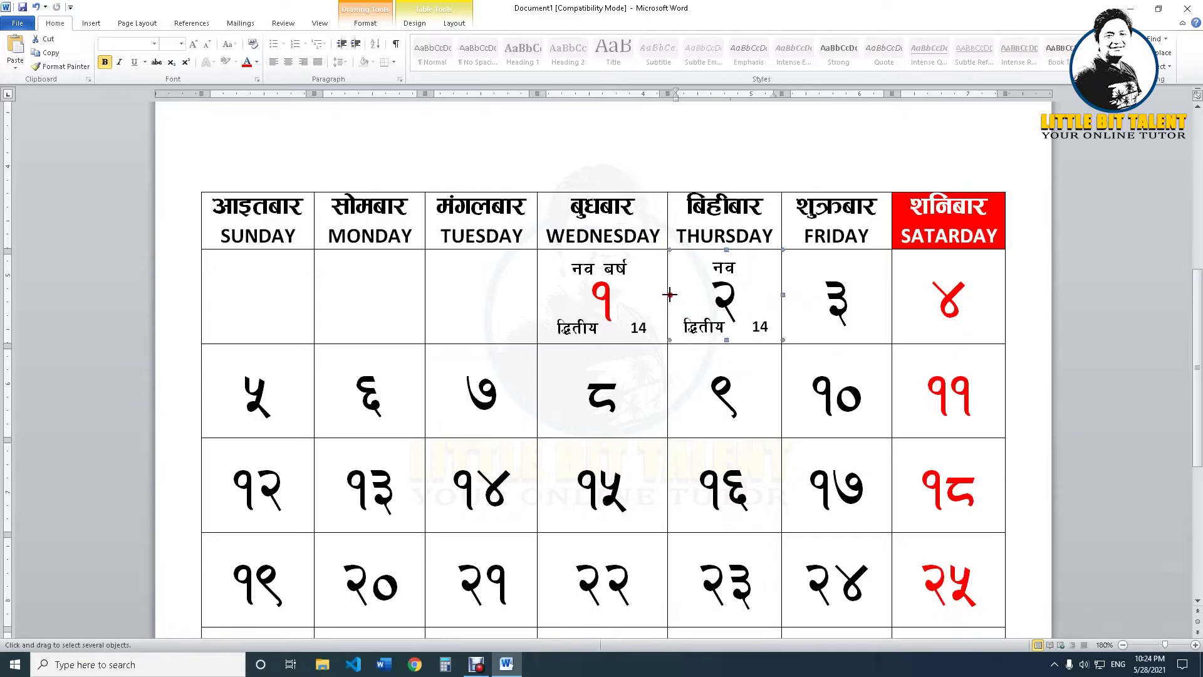
pyautogui.press('Escape')
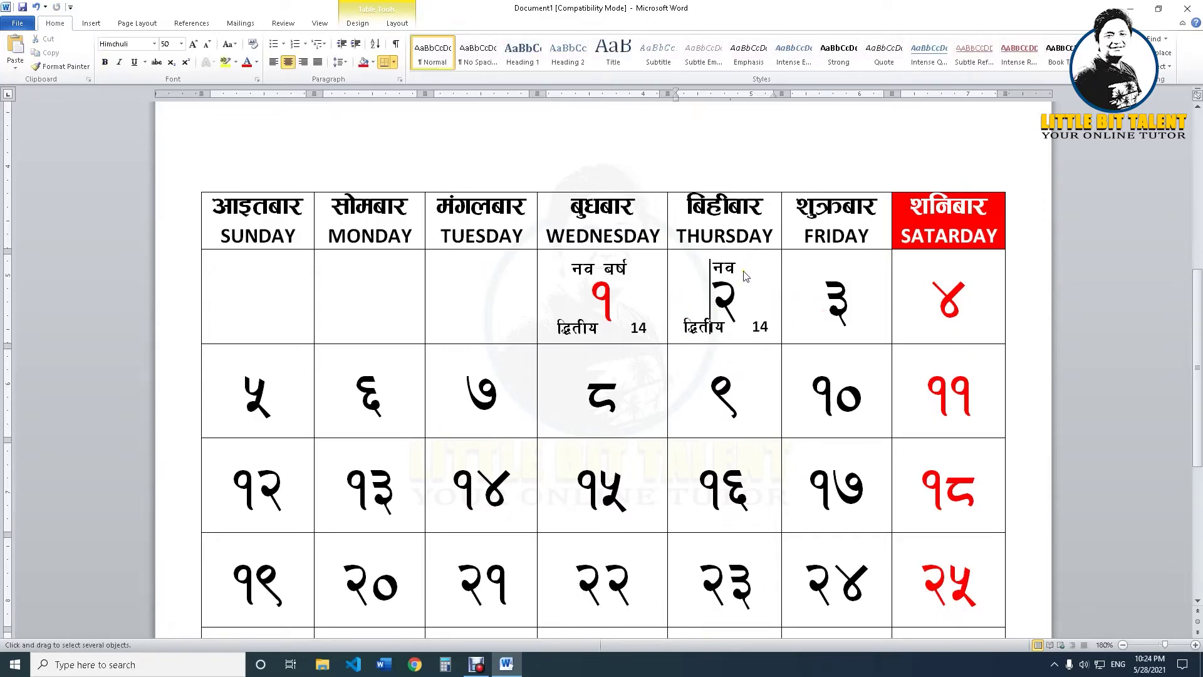
pyautogui.write('बर्')
pyautogui.click(762, 243)
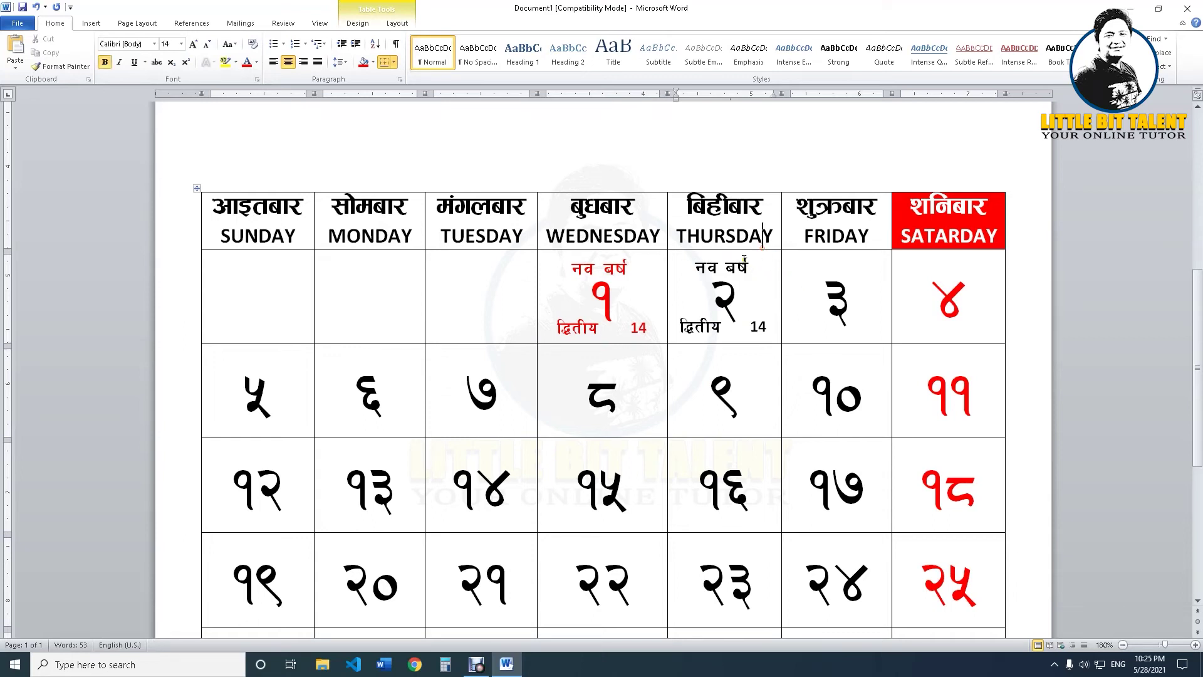
pyautogui.click(746, 258)
pyautogui.moveTo(756, 254); pyautogui.dragTo(871, 255)
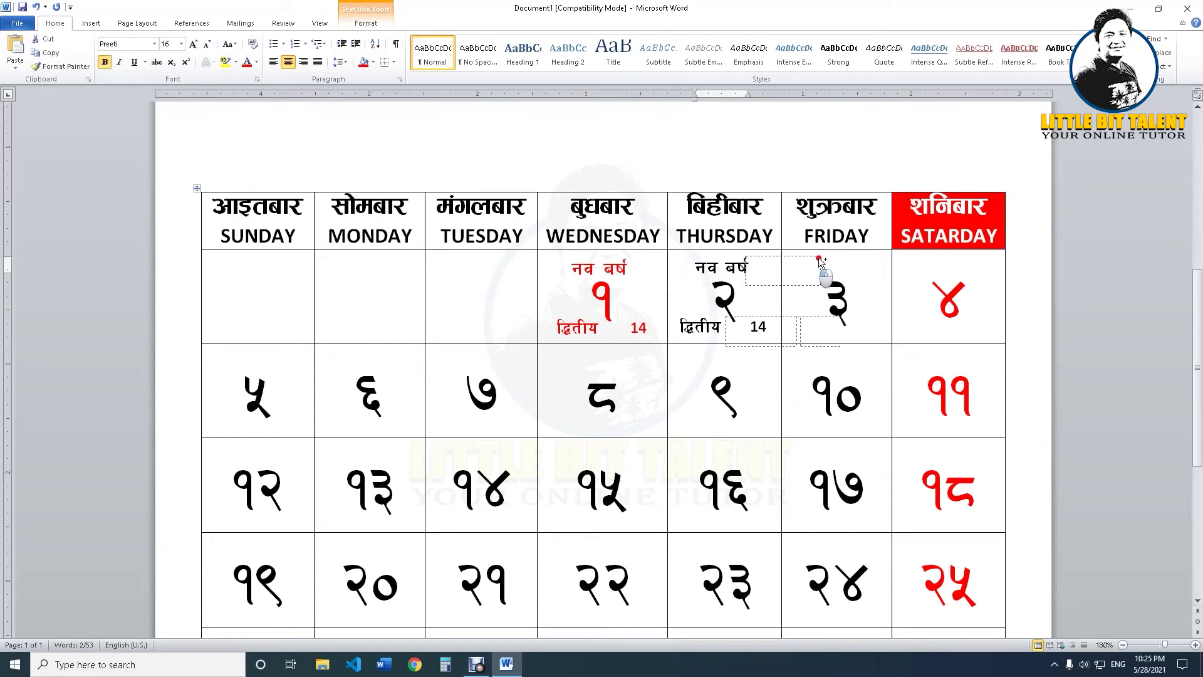
pyautogui.moveTo(869, 253); pyautogui.dragTo(869, 253)
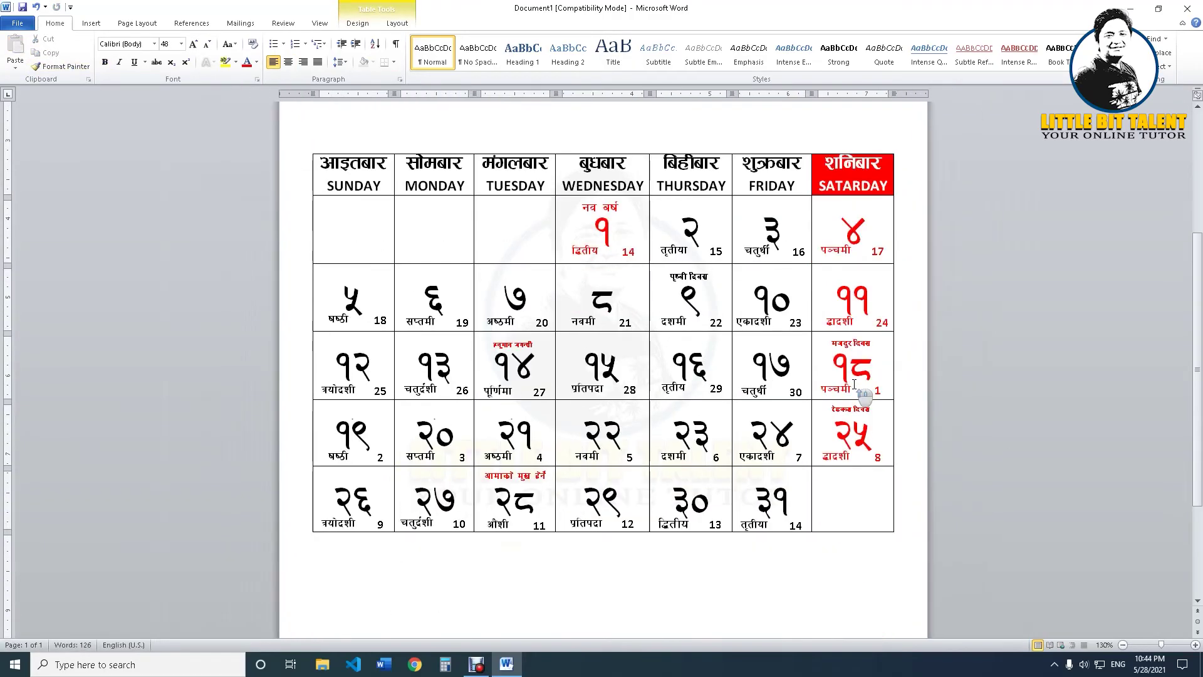
pyautogui.scroll(-3, 854, 384)
pyautogui.scroll(2, 854, 387)
pyautogui.scroll(4, 854, 387)
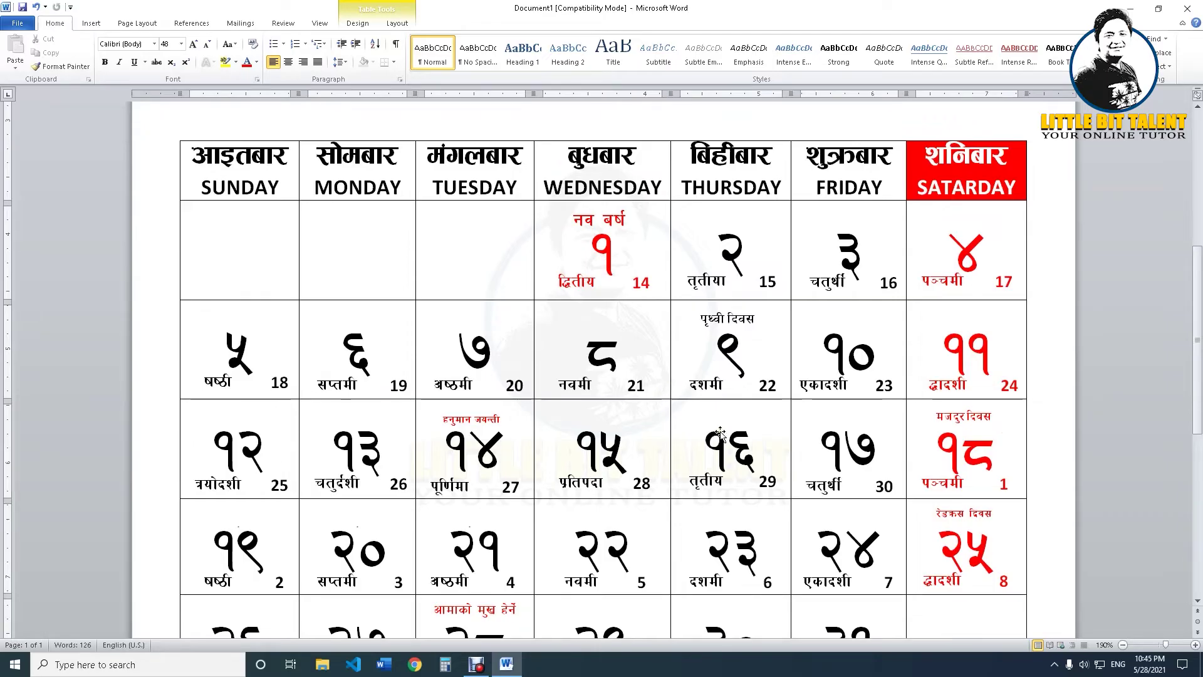
pyautogui.scroll(-3, 763, 470)
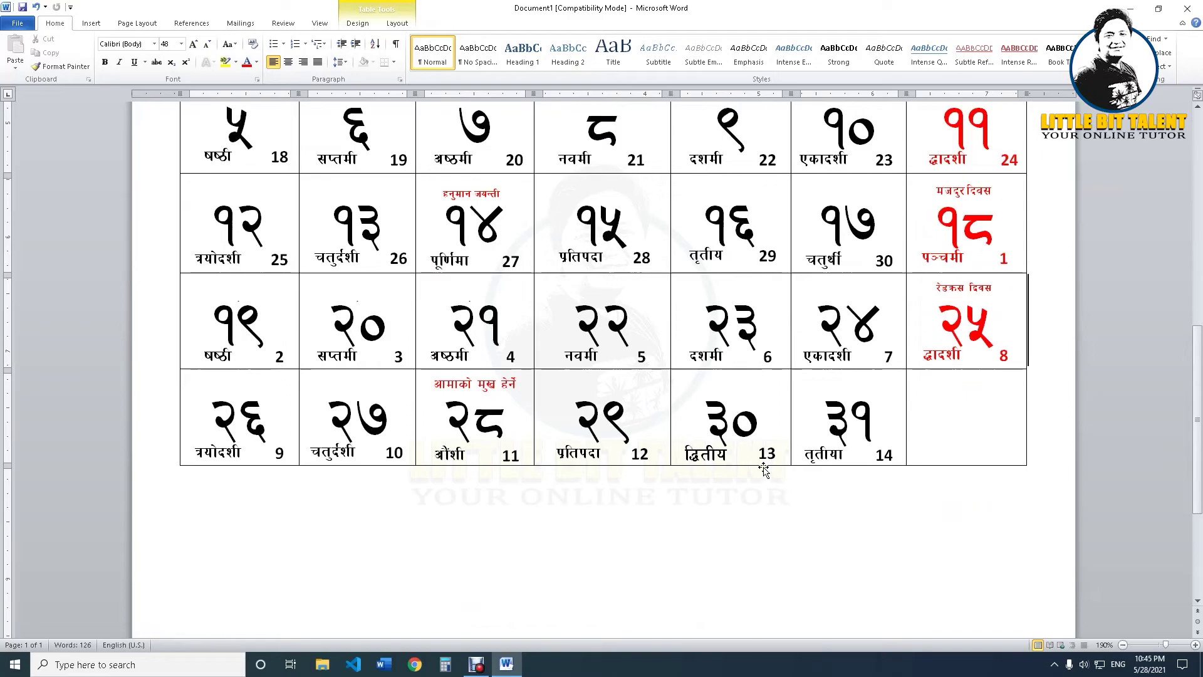
pyautogui.scroll(3, 764, 470)
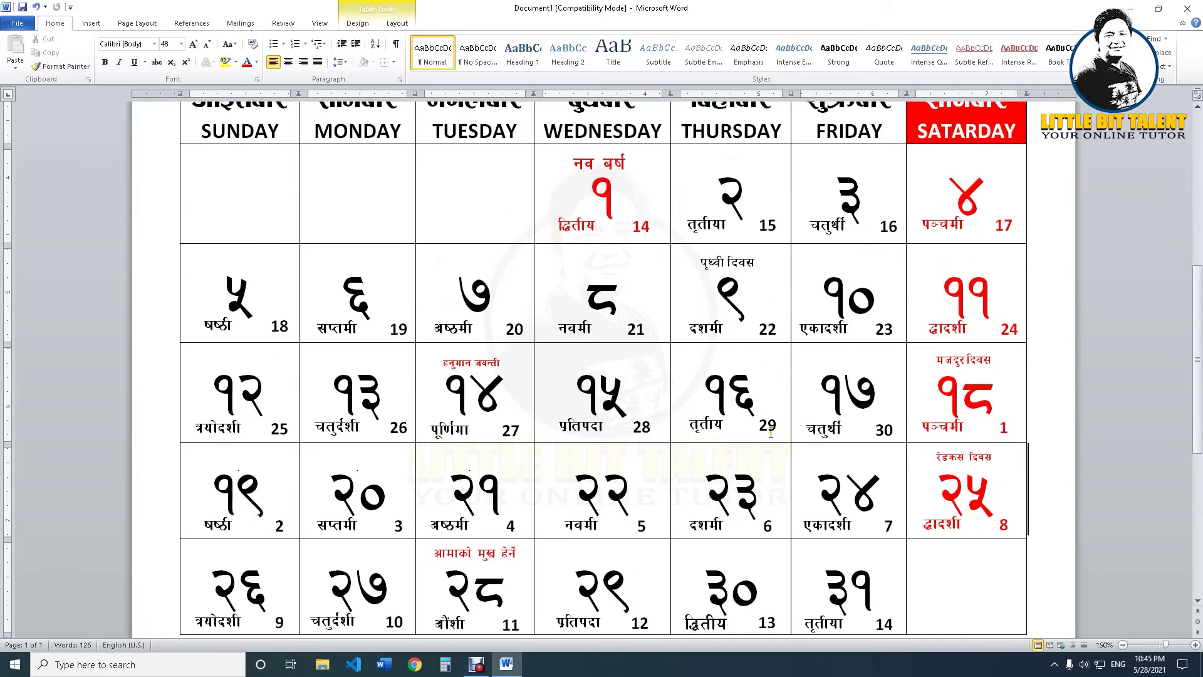
pyautogui.scroll(-2, 484, 413)
pyautogui.scroll(2, 484, 414)
pyautogui.scroll(-1, 674, 490)
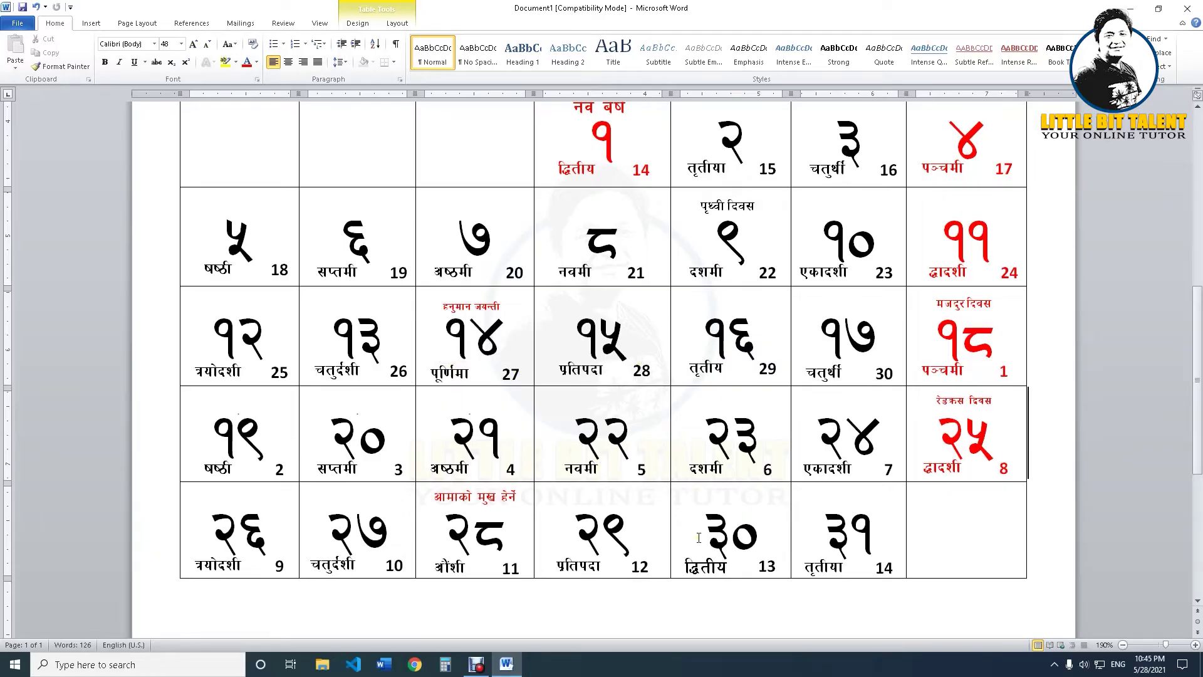
pyautogui.scroll(3, 764, 385)
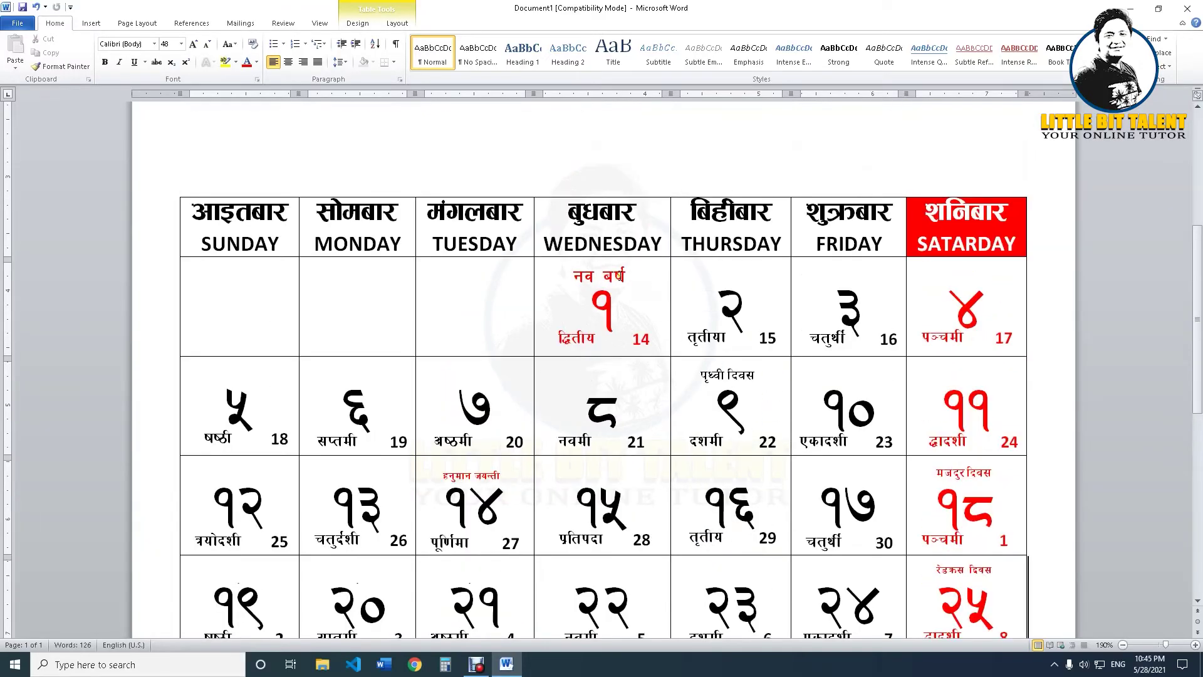
pyautogui.click(754, 274)
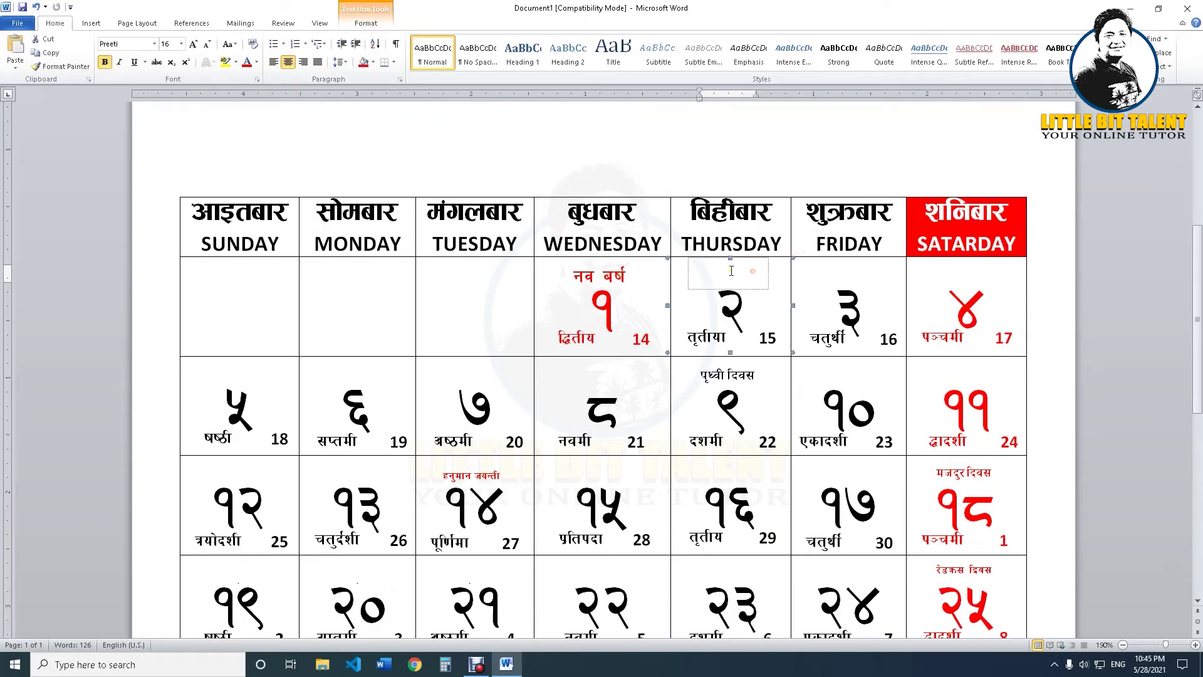
pyautogui.click(952, 281)
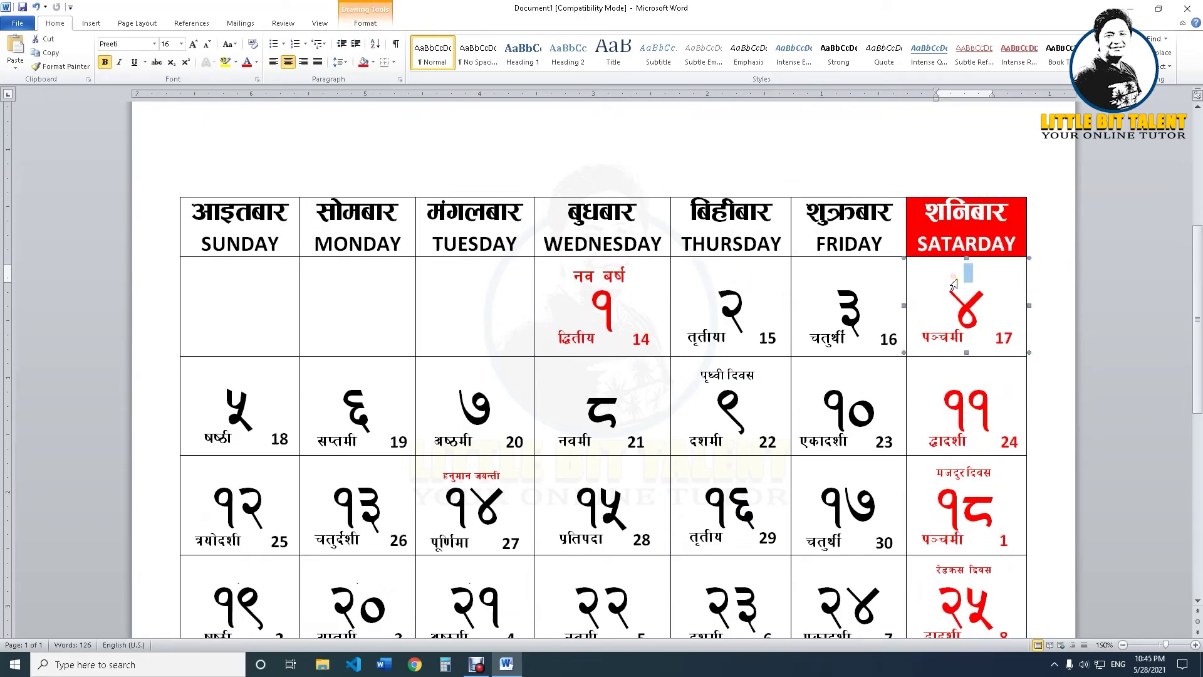
pyautogui.click(252, 373)
pyautogui.click(376, 379)
pyautogui.click(492, 379)
pyautogui.click(598, 379)
pyautogui.click(727, 379)
pyautogui.click(813, 376)
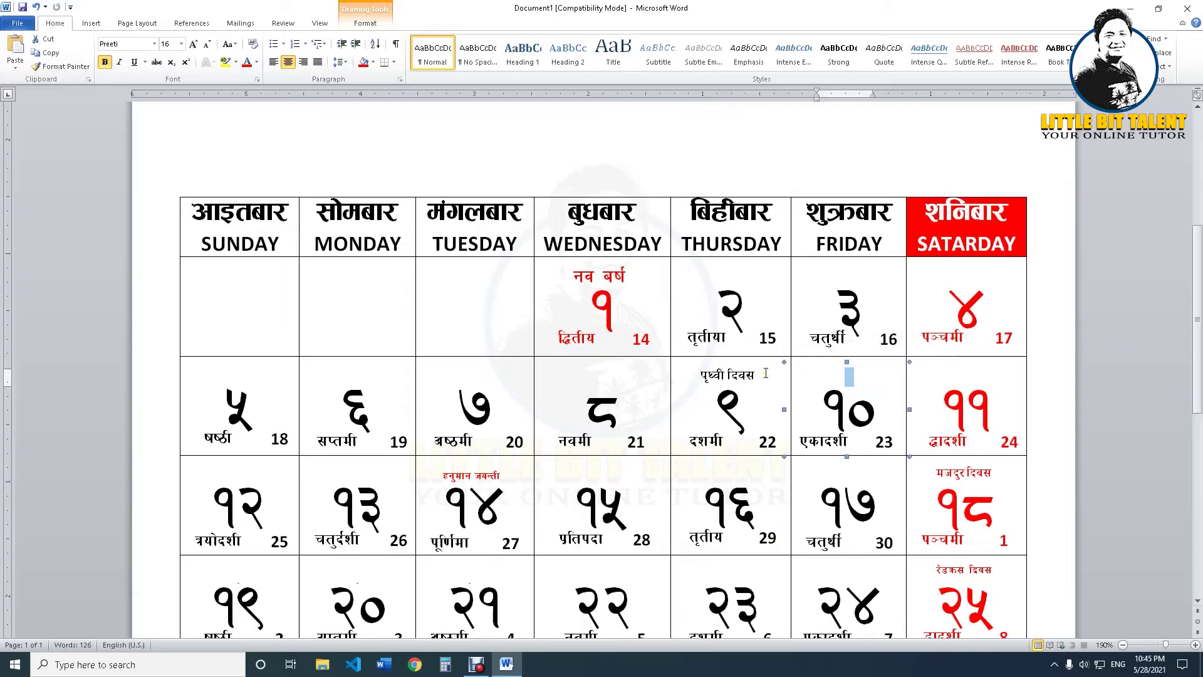
pyautogui.click(746, 272)
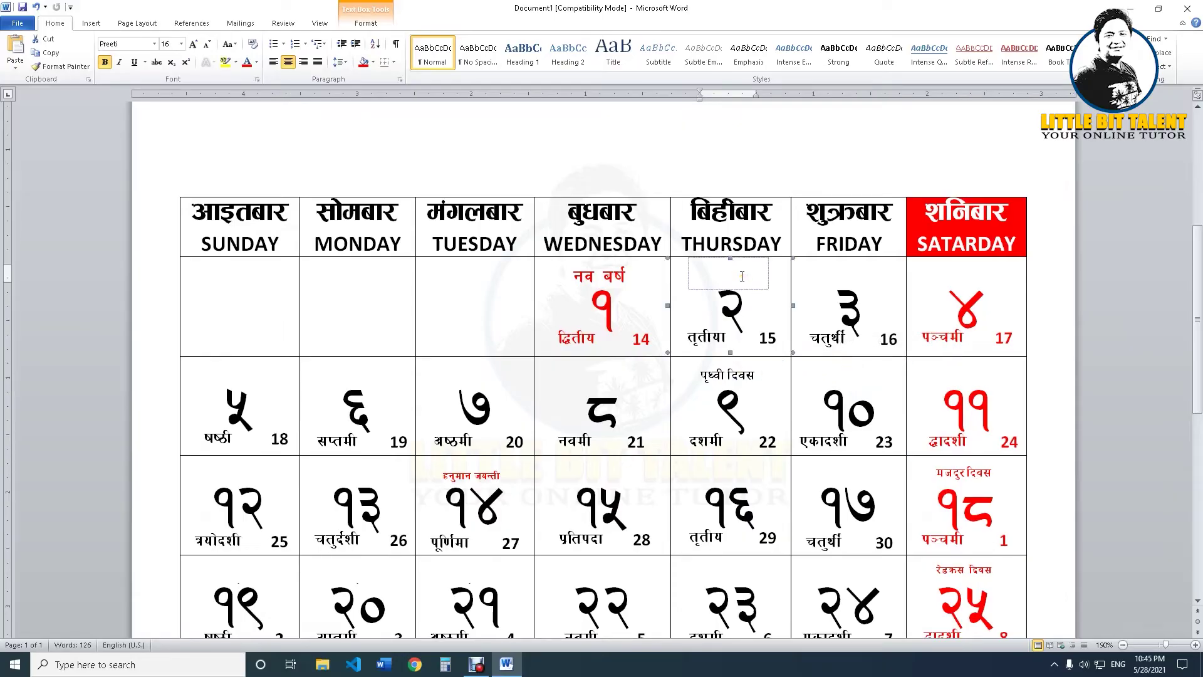
pyautogui.moveTo(715, 281); pyautogui.dragTo(753, 283)
pyautogui.click(629, 279)
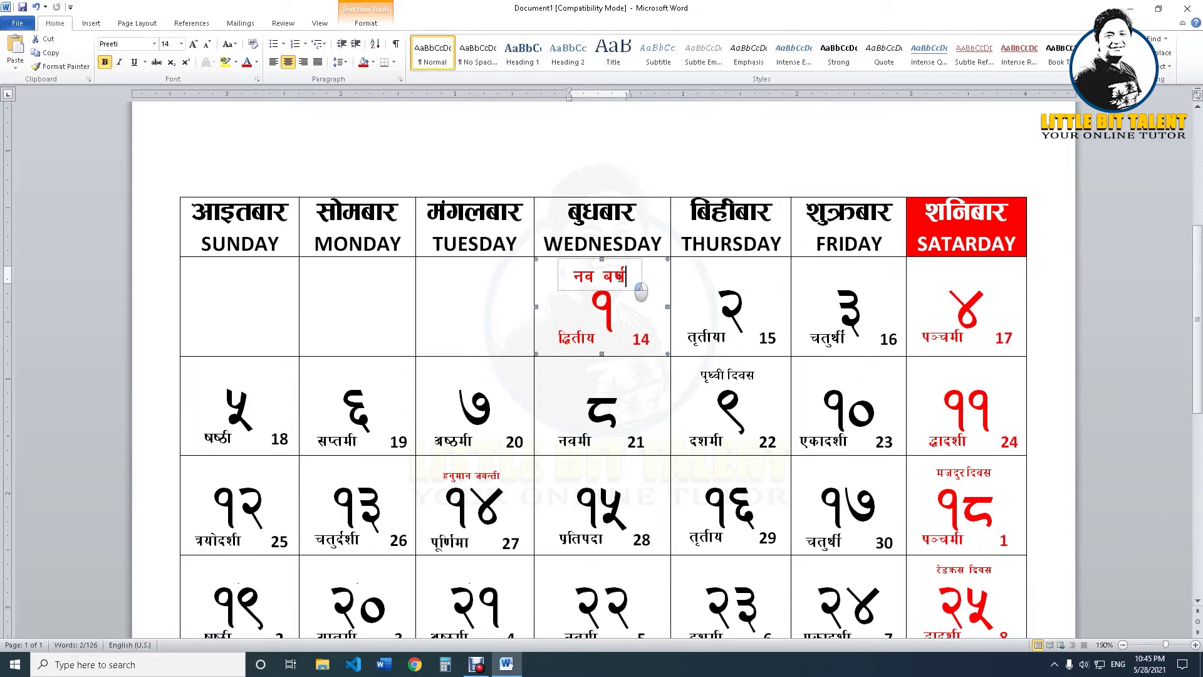
pyautogui.moveTo(639, 282); pyautogui.dragTo(577, 286)
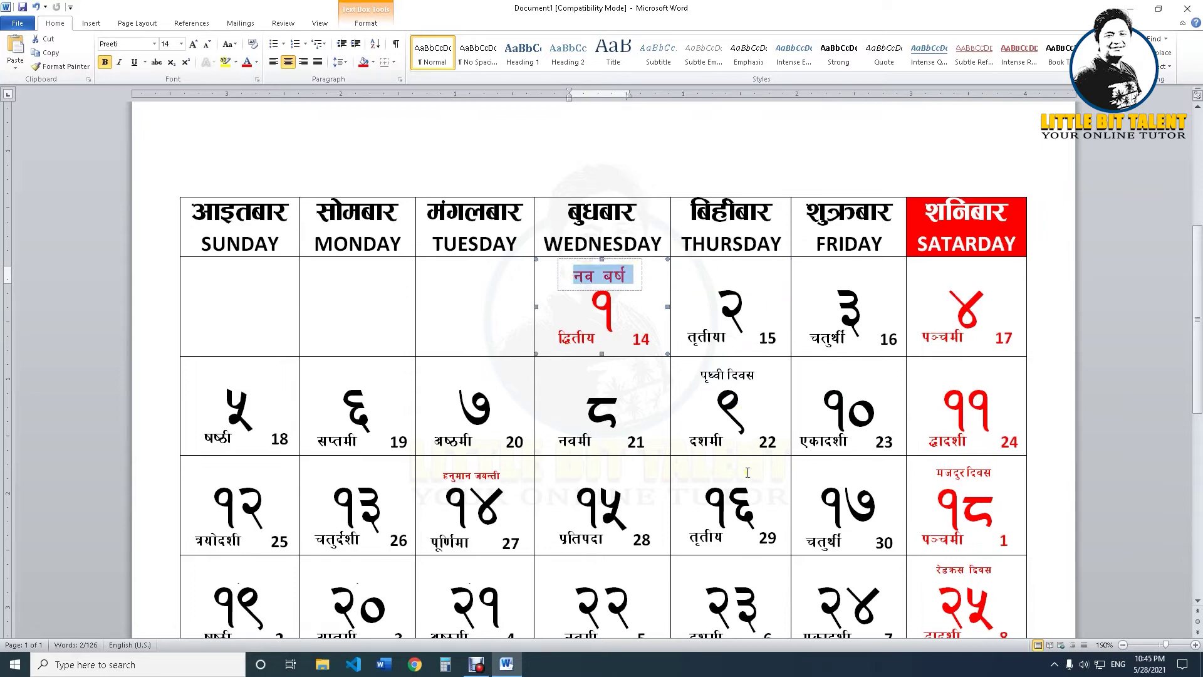
pyautogui.scroll(-3, 748, 471)
pyautogui.scroll(1, 748, 471)
pyautogui.scroll(3, 747, 473)
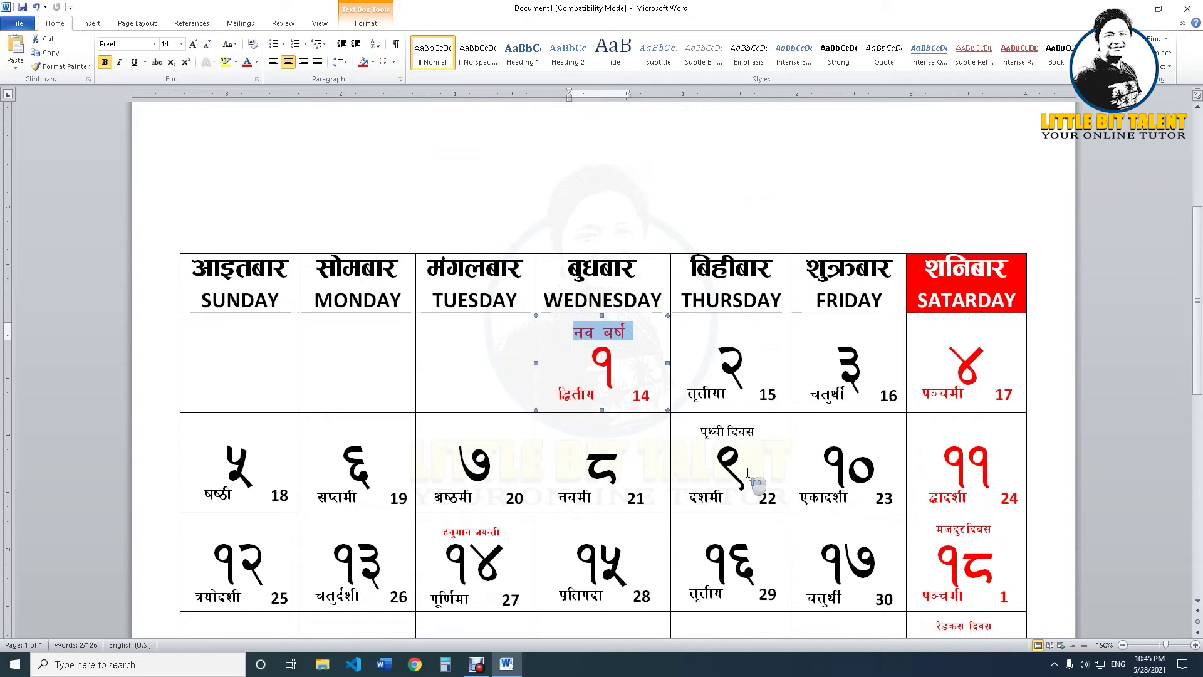
pyautogui.keyDown('ctrl'); pyautogui.scroll(-5, 747, 472); pyautogui.keyUp('ctrl')
pyautogui.scroll(-3, 397, 424)
pyautogui.scroll(3, 397, 424)
pyautogui.click(513, 423)
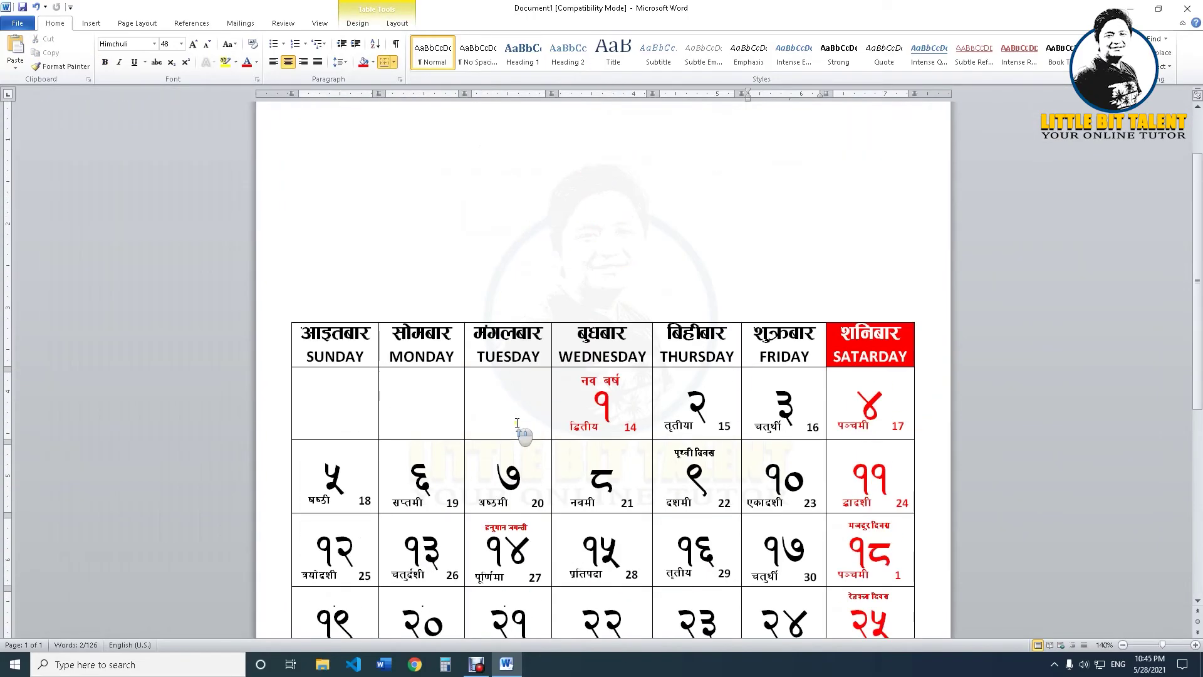
# Step: Insert empty lines above the calendar table to move it lower
pyautogui.keyDown('ctrl'); pyautogui.scroll(-5, 513, 423); pyautogui.keyUp('ctrl')
pyautogui.keyDown('ctrl'); pyautogui.scroll(-1, 337, 405); pyautogui.keyUp('ctrl')
pyautogui.keyDown('ctrl'); pyautogui.scroll(-2, 336, 405); pyautogui.keyUp('ctrl')
pyautogui.keyDown('ctrl'); pyautogui.scroll(-1, 337, 406); pyautogui.keyUp('ctrl')
pyautogui.keyDown('ctrl'); pyautogui.scroll(2, 336, 406); pyautogui.keyUp('ctrl')
pyautogui.click(182, 238)
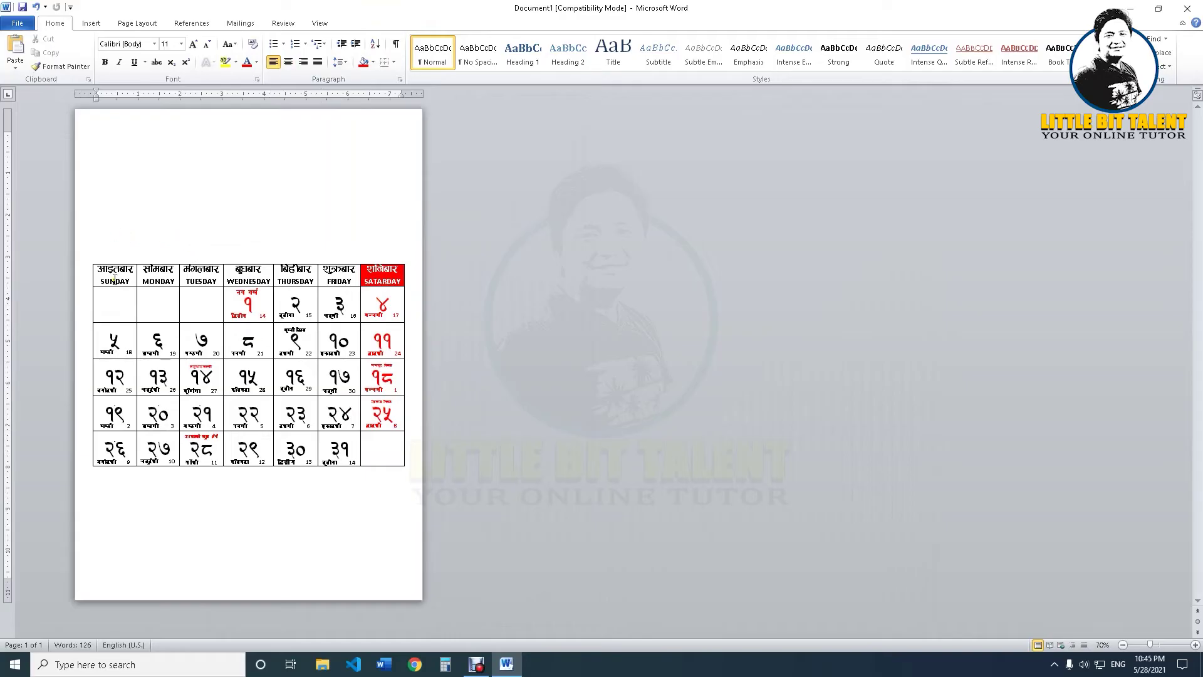
pyautogui.press('Return')
pyautogui.press('Return')
pyautogui.press('Return')
pyautogui.press('Return')
pyautogui.press('Return')
pyautogui.press('Return')
pyautogui.press('Return')
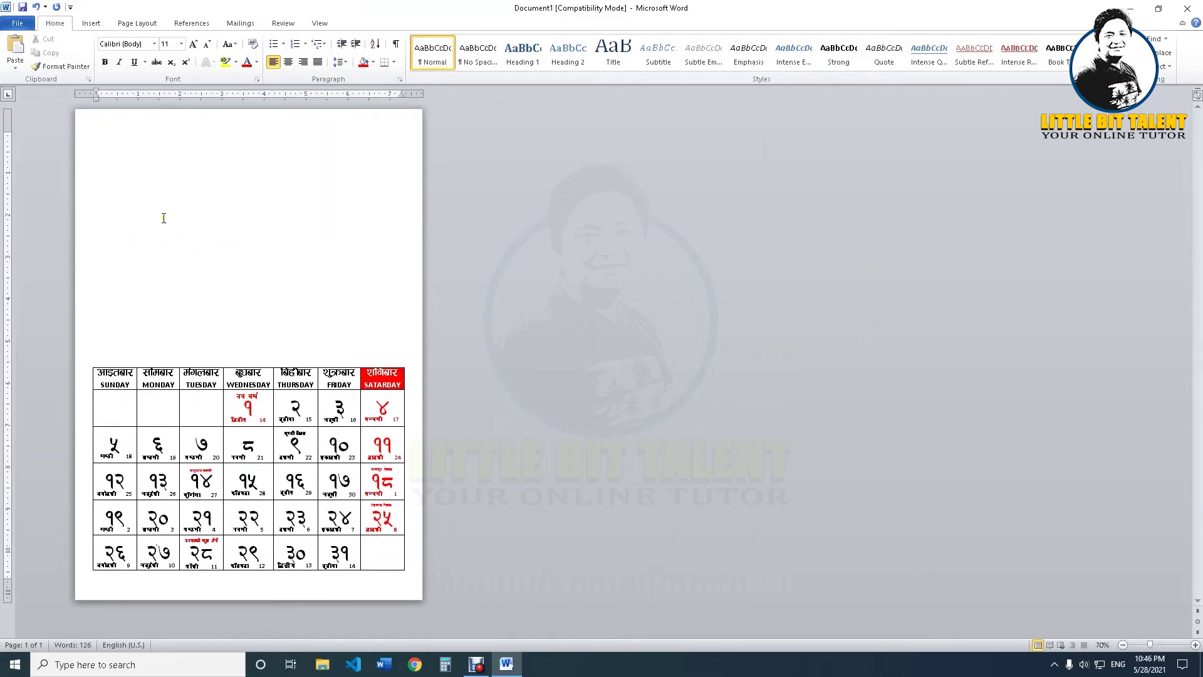
# Step: Open the Shapes gallery from the Insert ribbon
pyautogui.keyDown('ctrl'); pyautogui.scroll(3, 290, 327); pyautogui.keyUp('ctrl')
pyautogui.keyDown('ctrl'); pyautogui.scroll(1, 363, 358); pyautogui.keyUp('ctrl')
pyautogui.keyDown('ctrl'); pyautogui.scroll(1, 470, 483); pyautogui.keyUp('ctrl')
pyautogui.scroll(-3, 464, 473)
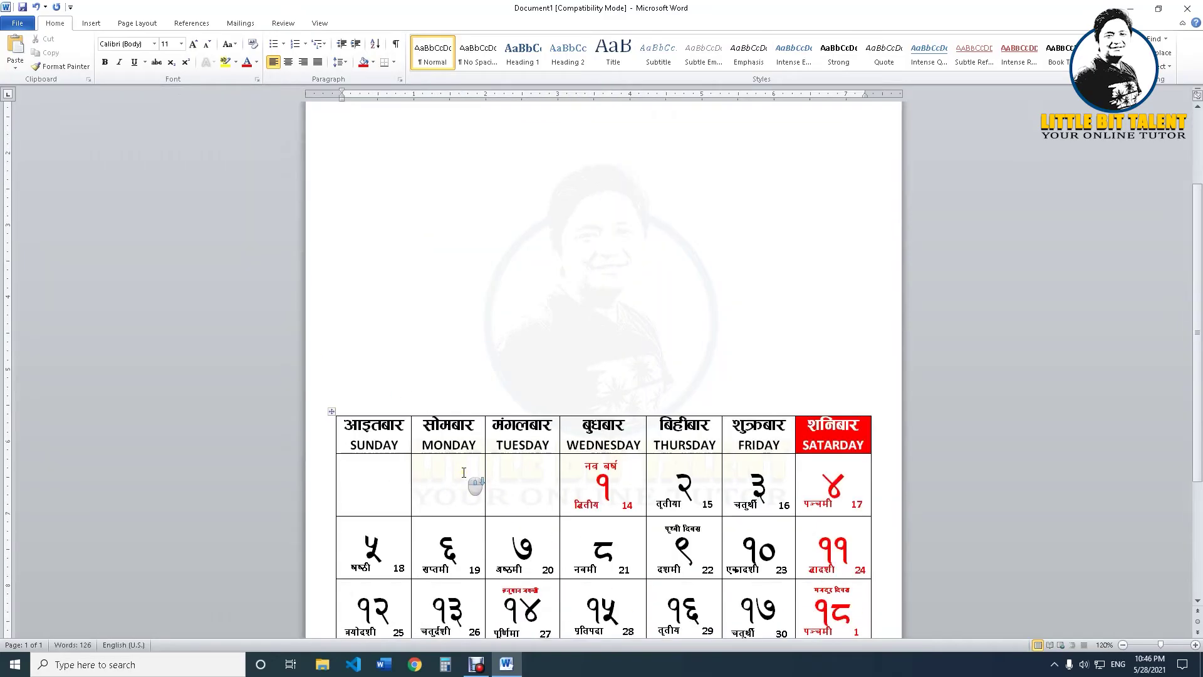
pyautogui.keyDown('ctrl'); pyautogui.scroll(2, 464, 472); pyautogui.keyUp('ctrl')
pyautogui.scroll(-3, 457, 457)
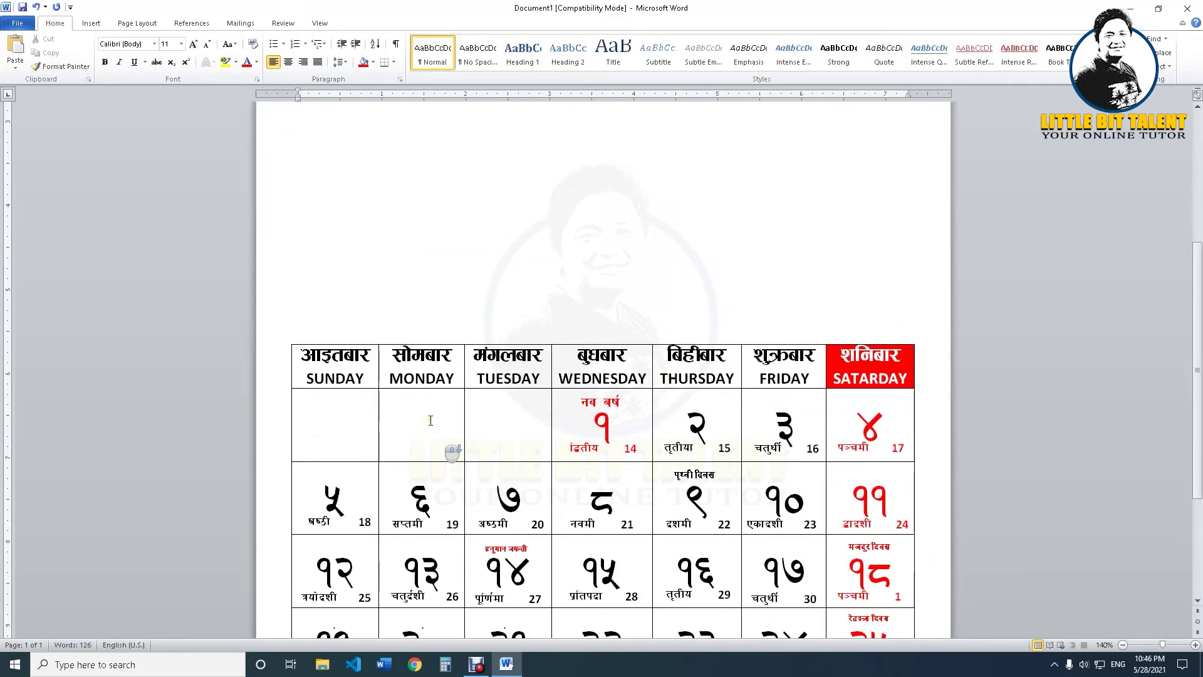
pyautogui.click(87, 23)
pyautogui.click(184, 50)
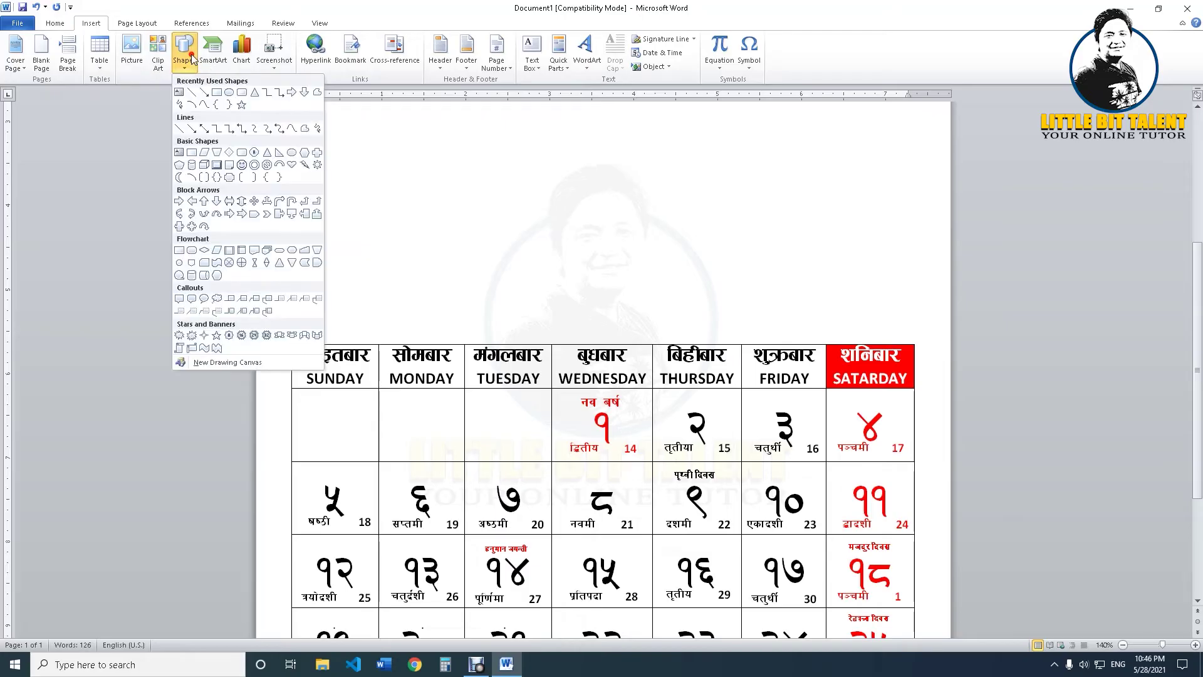
# Step: Draw a rounded rectangle across the full width above the calendar table, aligning its edges to the table
pyautogui.click(243, 155)
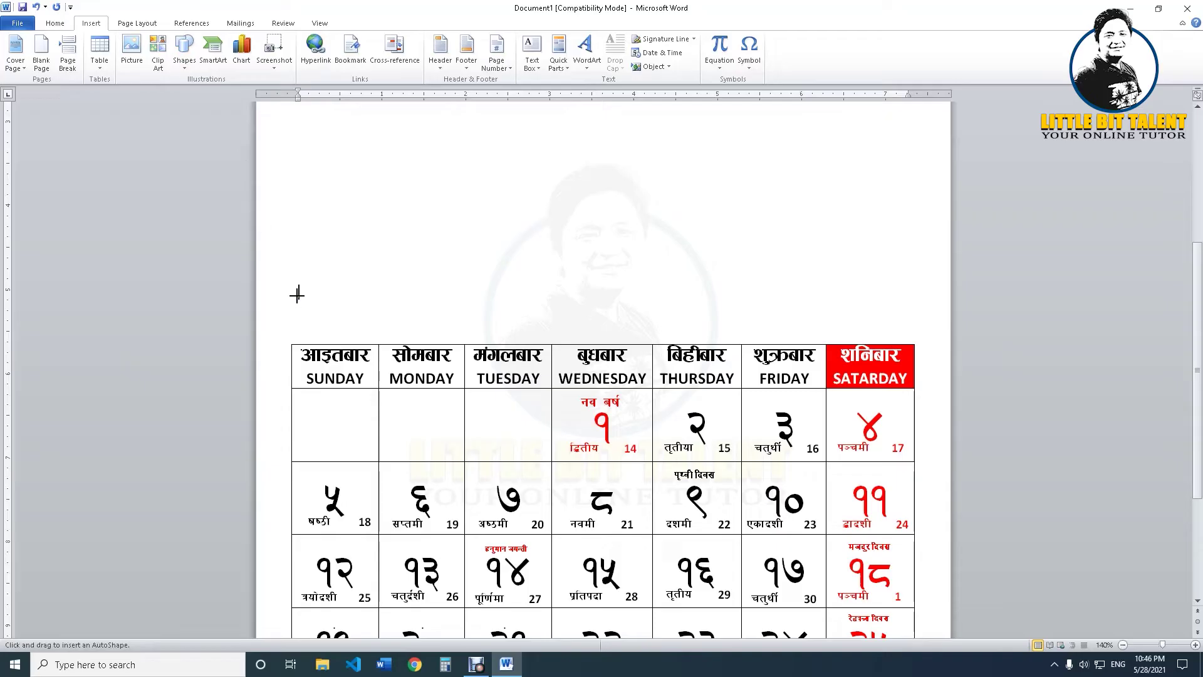
pyautogui.moveTo(295, 294)
pyautogui.mouseDown()
pyautogui.moveTo(837, 358)
pyautogui.moveTo(911, 339)
pyautogui.mouseUp()
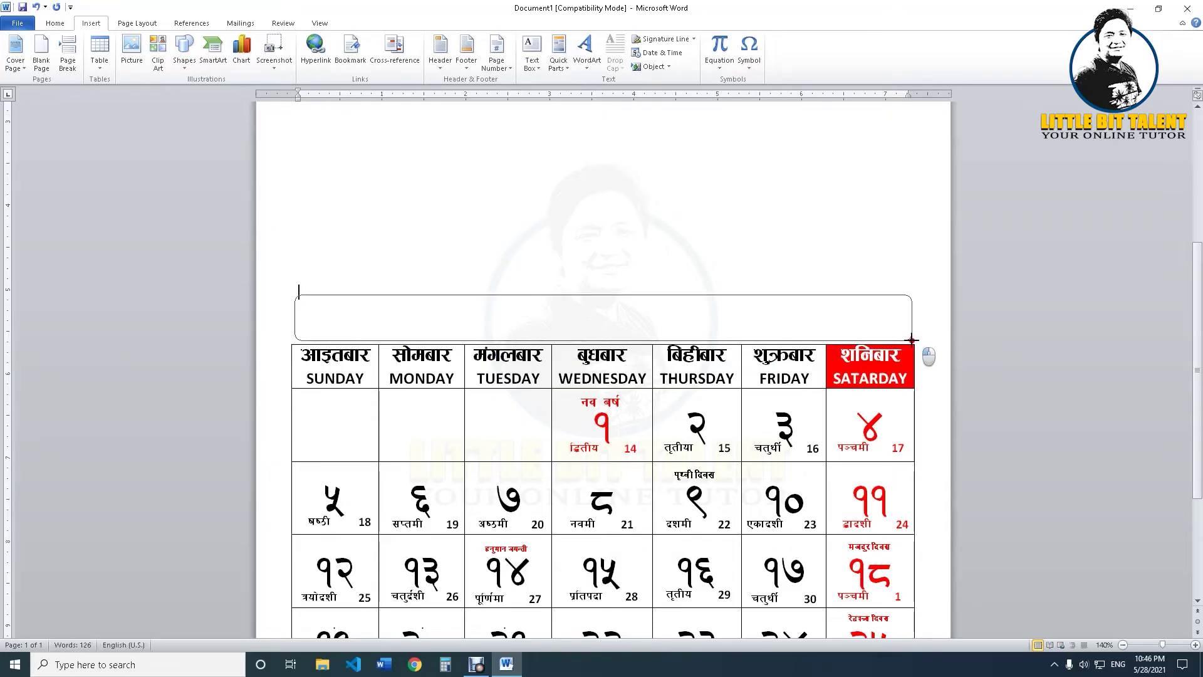
pyautogui.moveTo(912, 339); pyautogui.dragTo(916, 340)
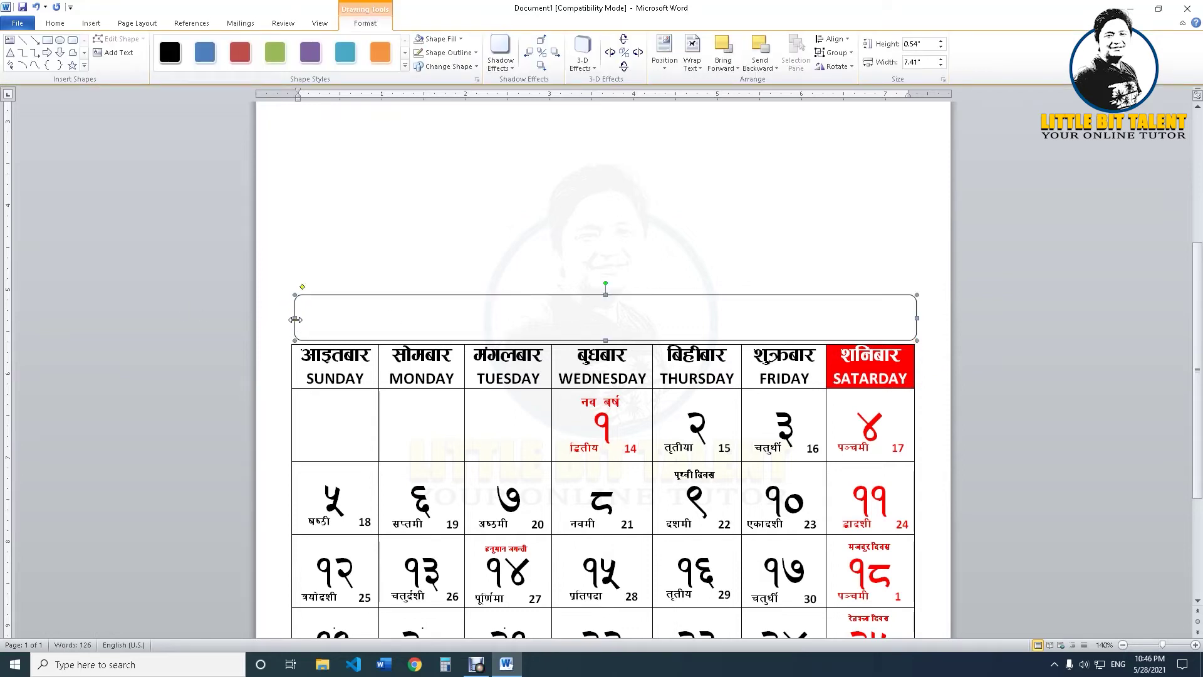
pyautogui.moveTo(295, 319); pyautogui.dragTo(291, 318)
pyautogui.moveTo(918, 318); pyautogui.dragTo(914, 318)
# Step: Fill the rounded rectangle banner with green
pyautogui.click(311, 308)
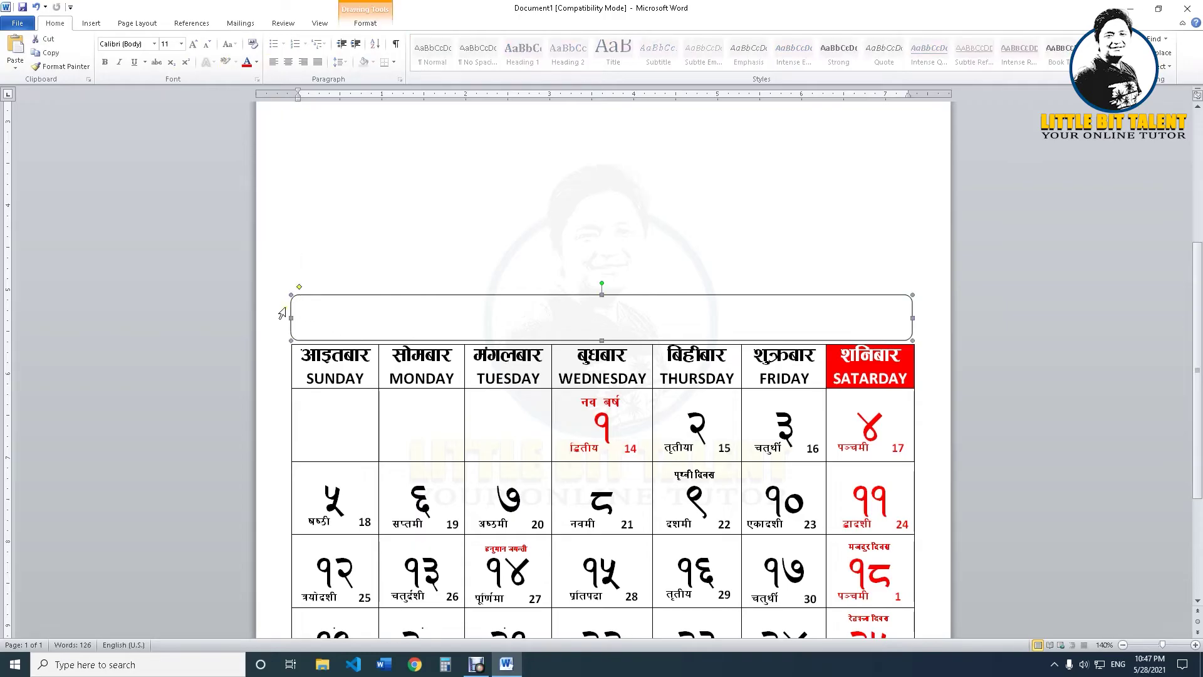
pyautogui.click(306, 290)
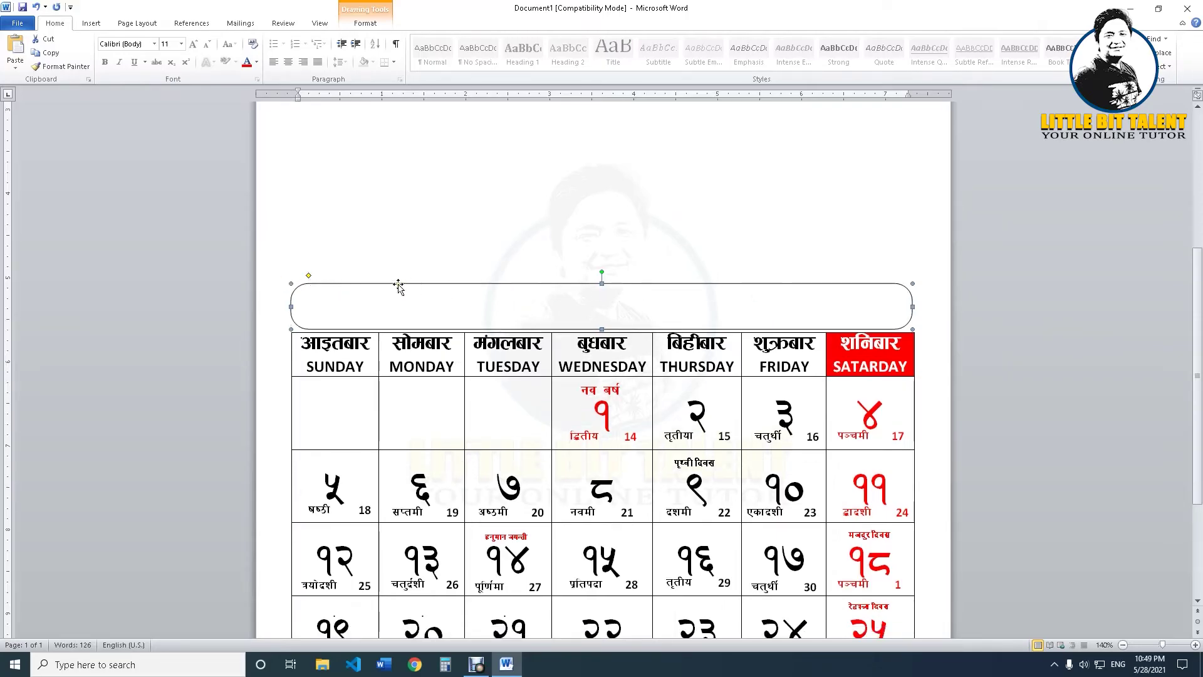
pyautogui.click(366, 24)
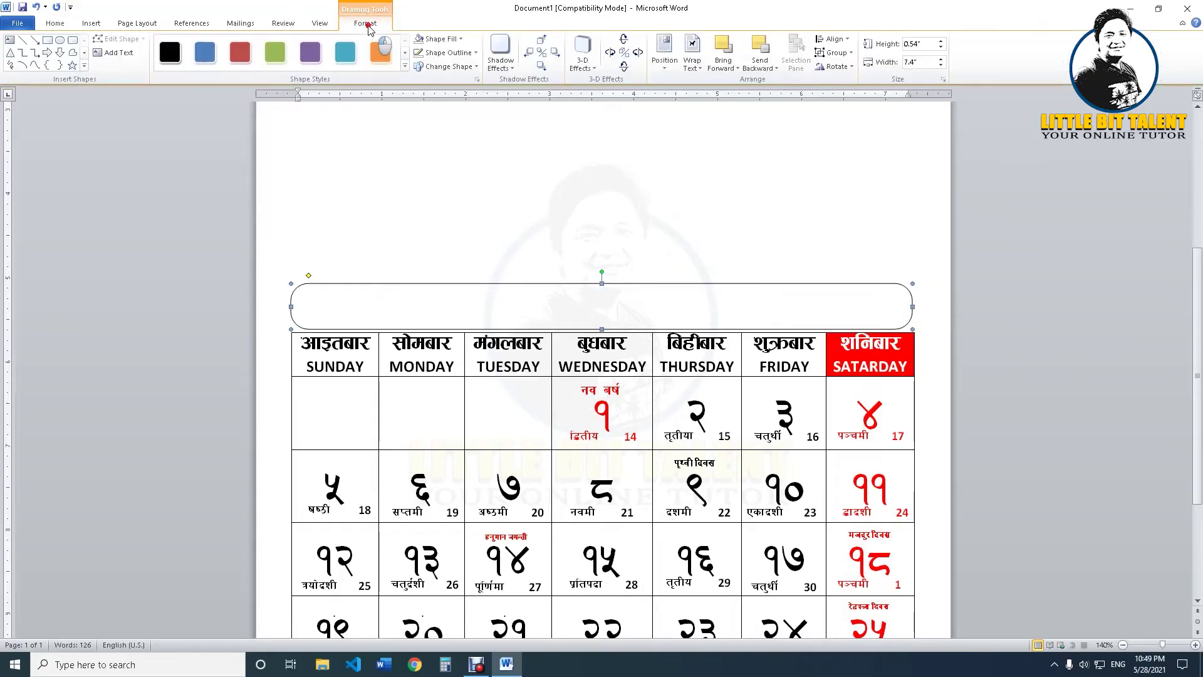
pyautogui.click(439, 41)
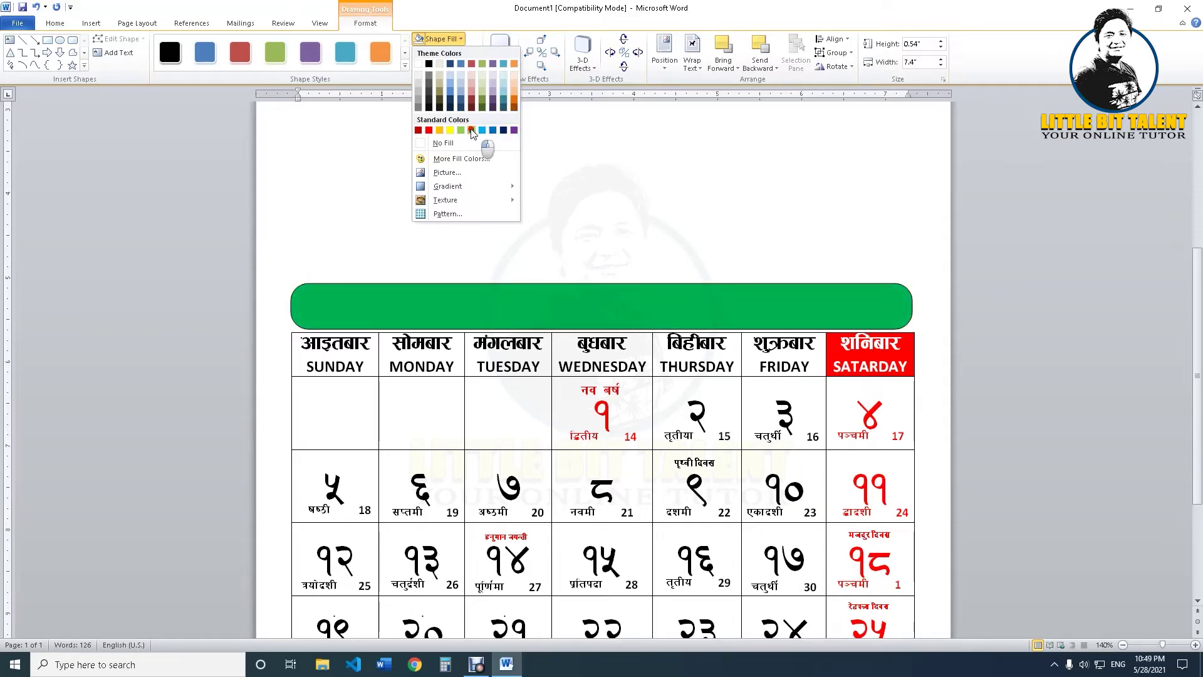
pyautogui.click(472, 131)
pyautogui.scroll(-4, 638, 379)
pyautogui.scroll(3, 638, 379)
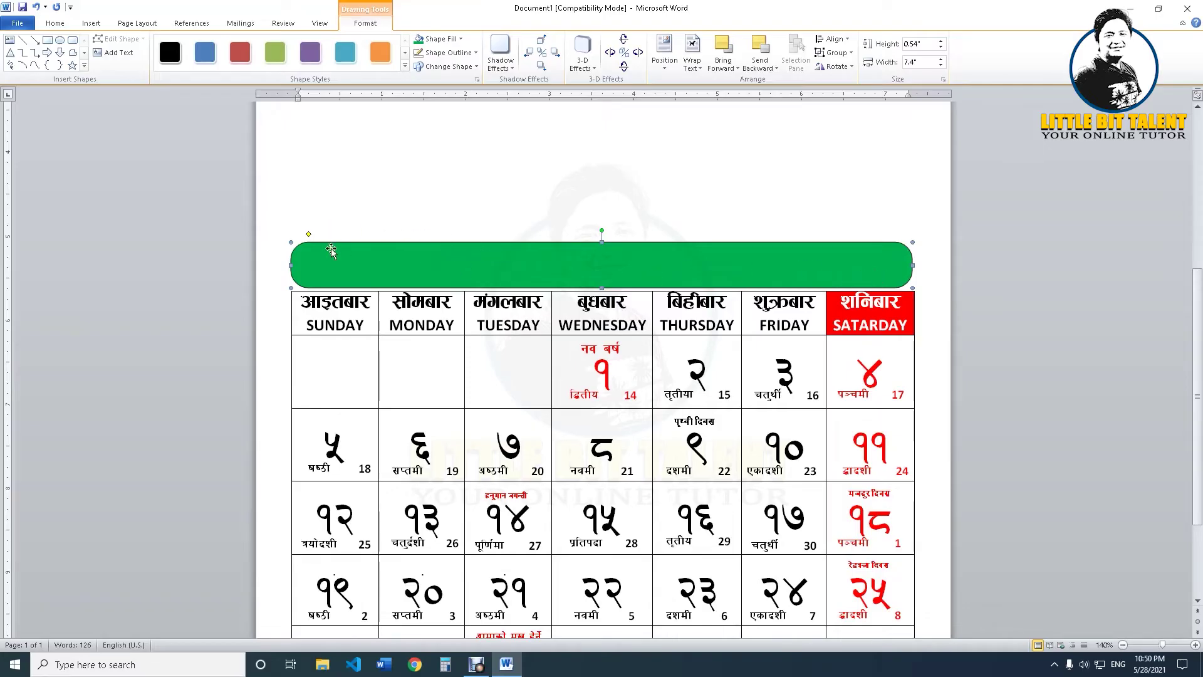
pyautogui.click(90, 24)
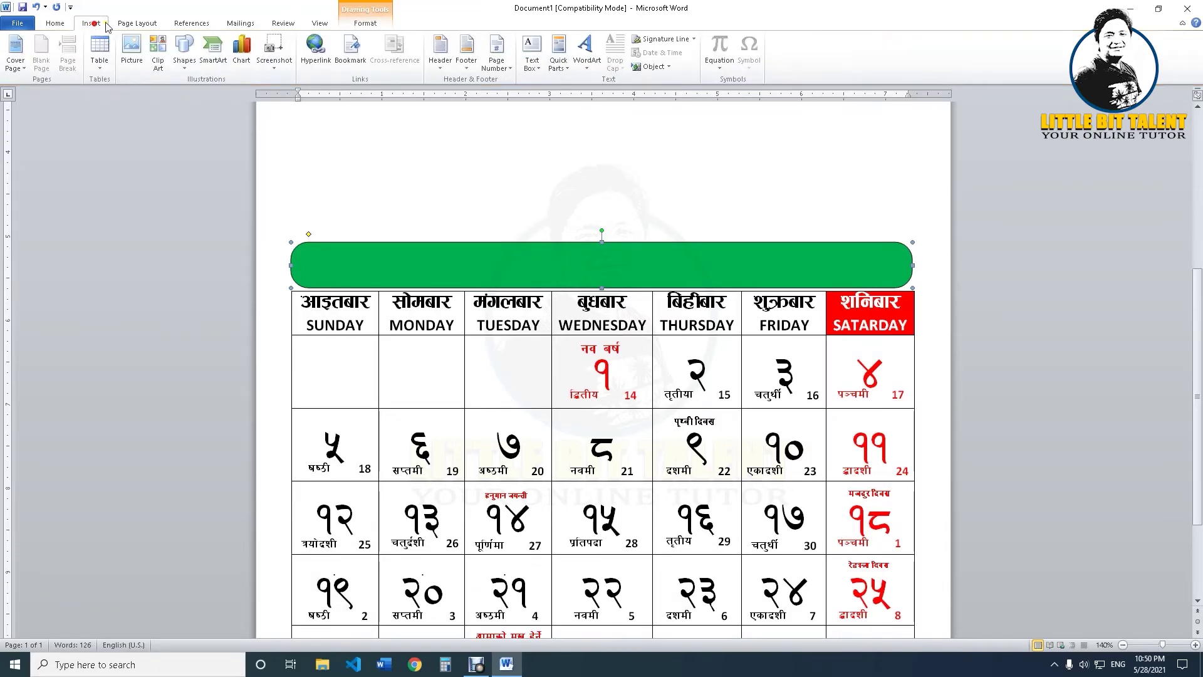
# Step: Draw a text box over the left part of the green banner
pyautogui.click(531, 60)
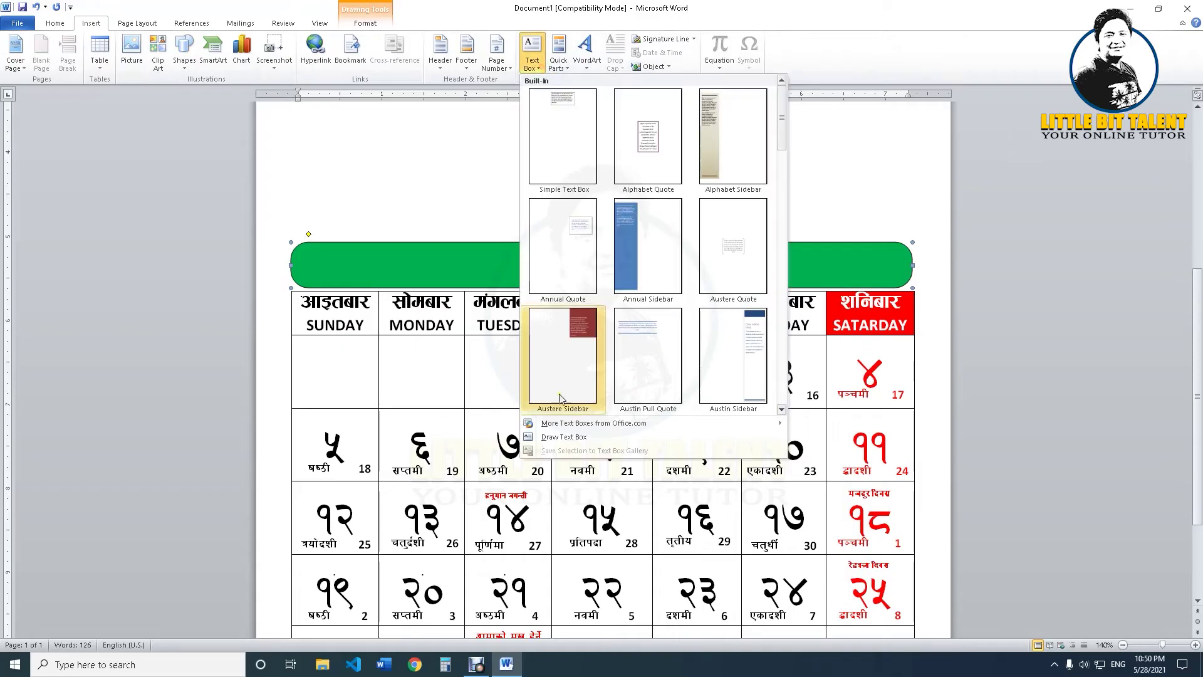
pyautogui.click(554, 435)
pyautogui.moveTo(305, 246); pyautogui.dragTo(481, 286)
pyautogui.click(411, 266)
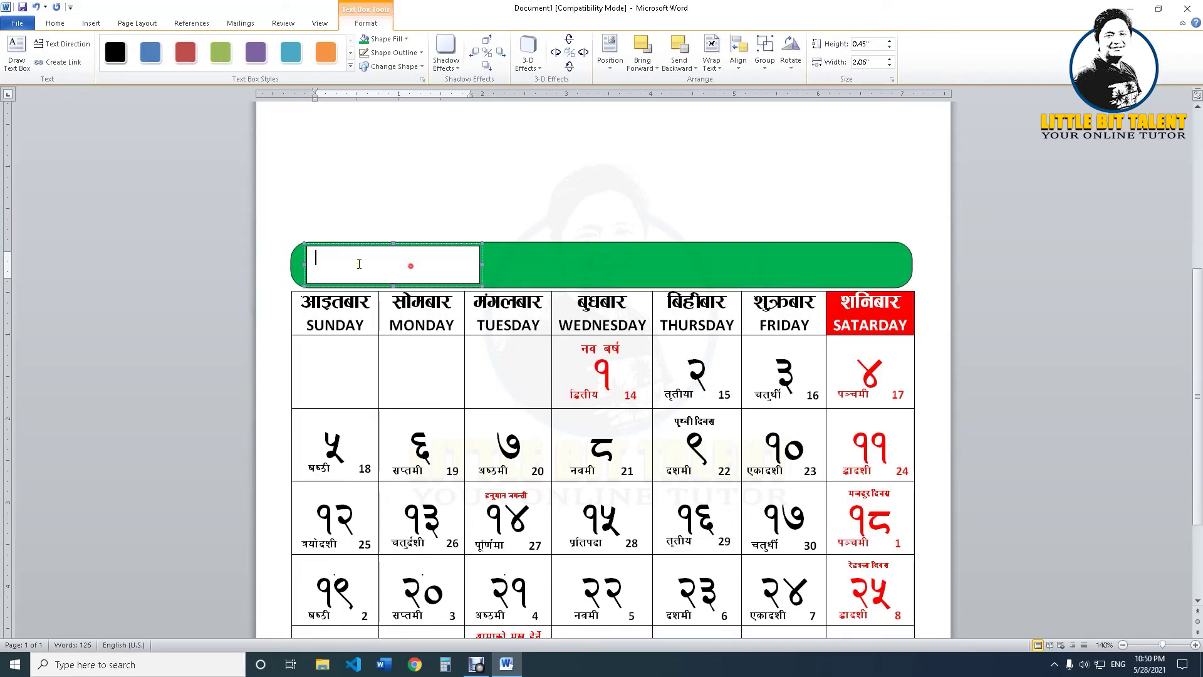
# Step: Type the title 'बि.सं. २०७८ बैशाख' in the Ganesh font and enlarge it to 22 pt
pyautogui.click(55, 23)
pyautogui.click(140, 44)
pyautogui.write('Ganesh')
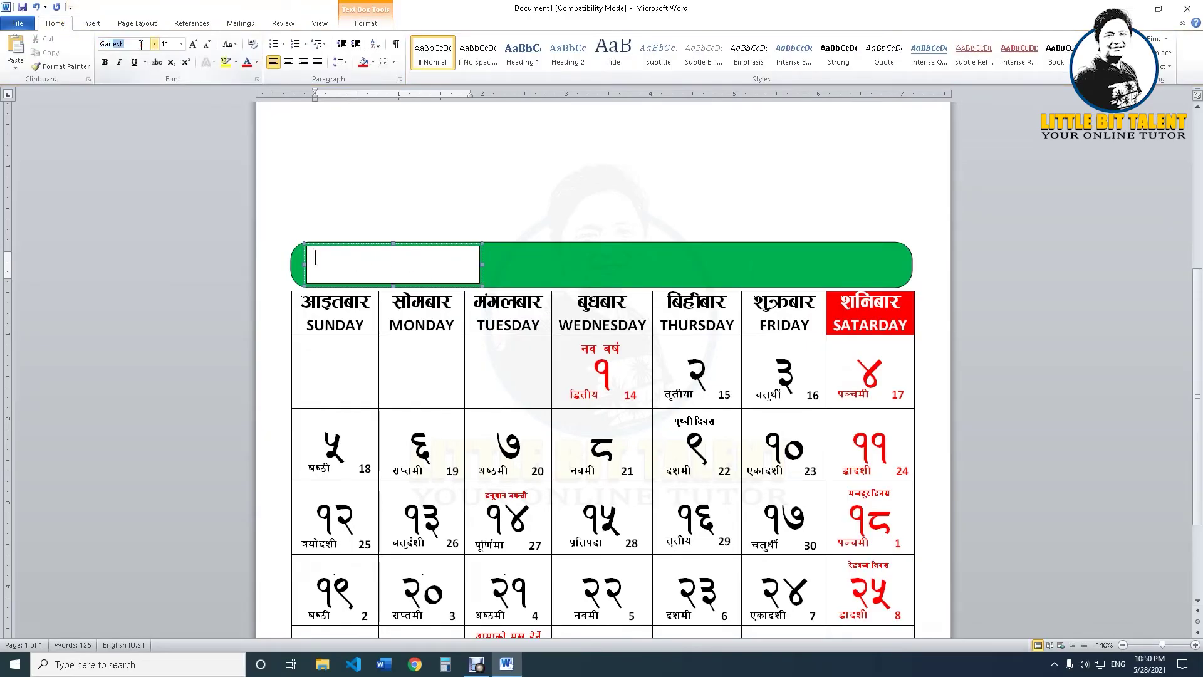
pyautogui.press('Return')
pyautogui.write('a}')
pyautogui.write('07')
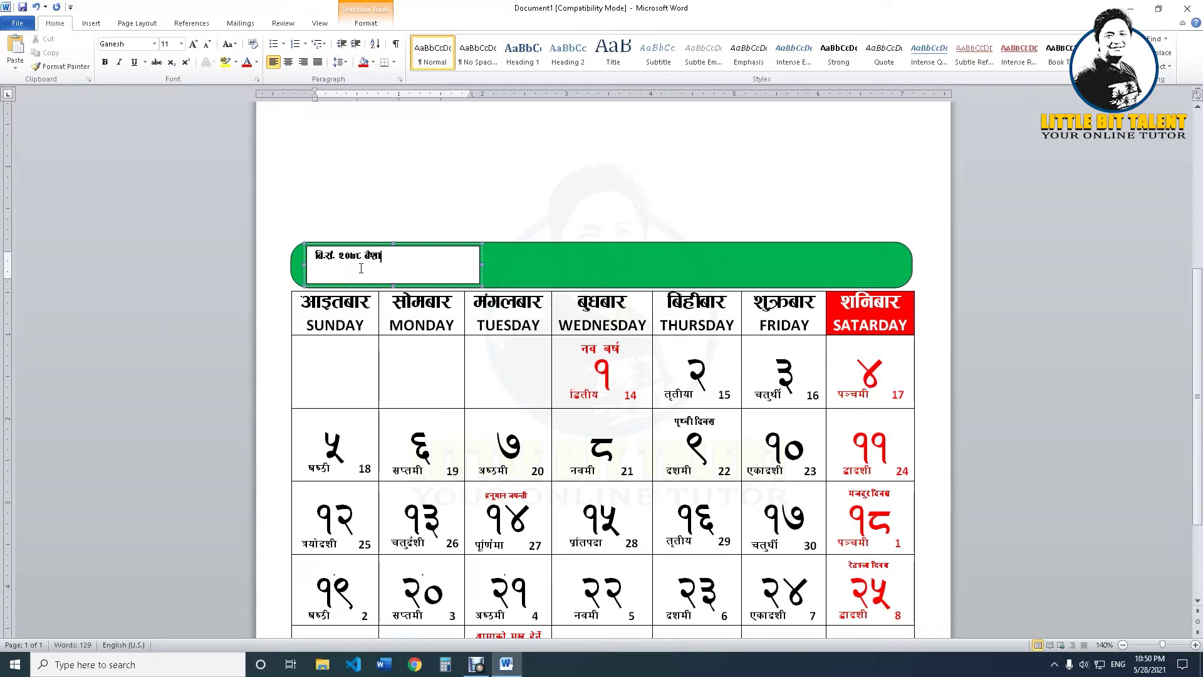
pyautogui.write('v')
pyautogui.hotkey('ctrl', 'a')
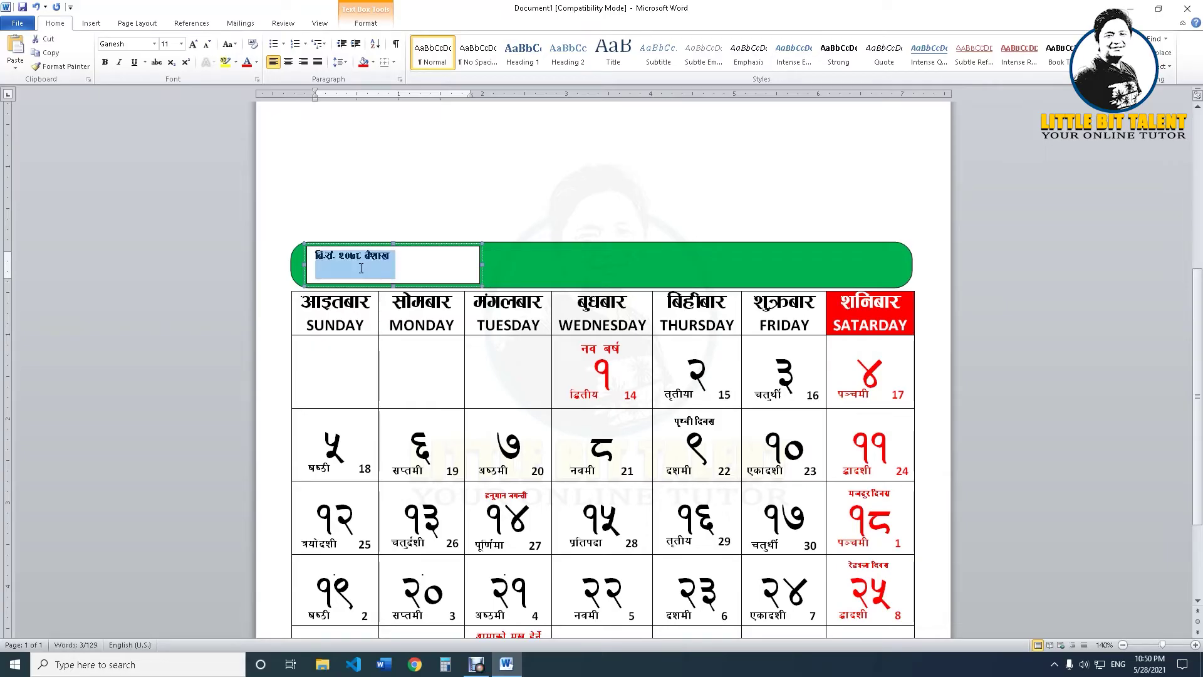
pyautogui.hotkey('ctrl', 'shift', '.')
pyautogui.hotkey('ctrl', 'shift', '.')
pyautogui.hotkey('ctrl', 'shift', '.')
pyautogui.hotkey('ctrl', 'shift', '.')
pyautogui.hotkey('ctrl', 'shift', '.')
pyautogui.hotkey('ctrl', 'shift', '.')
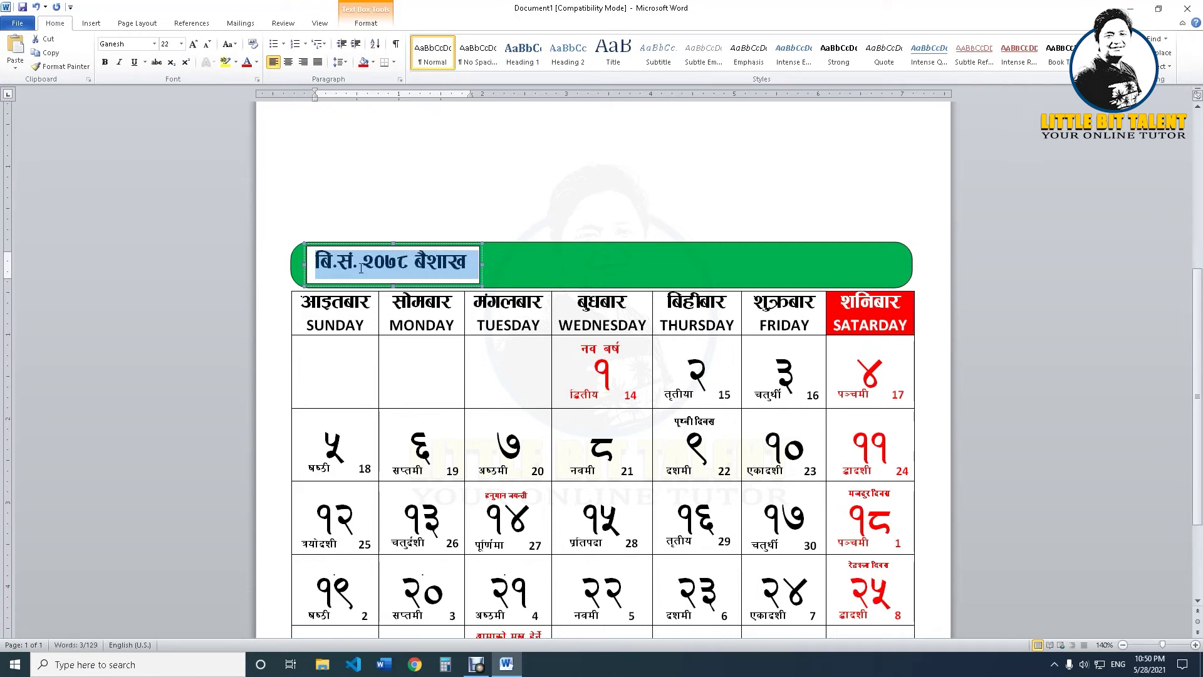
pyautogui.click(360, 268)
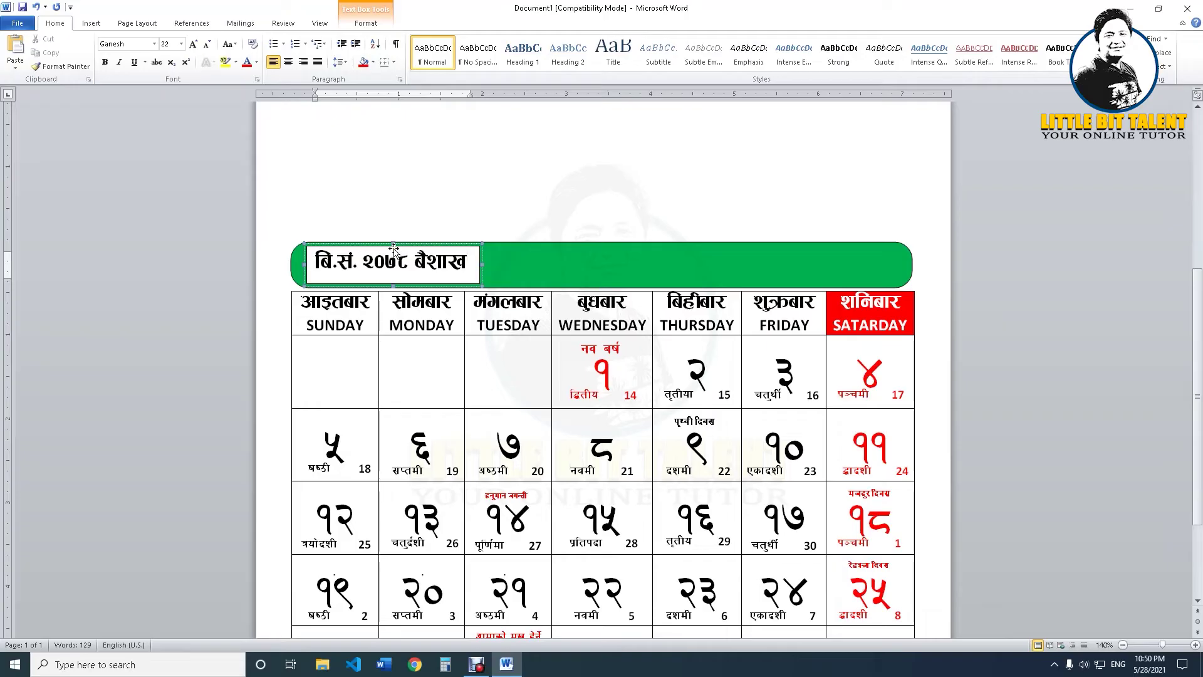
pyautogui.click(376, 24)
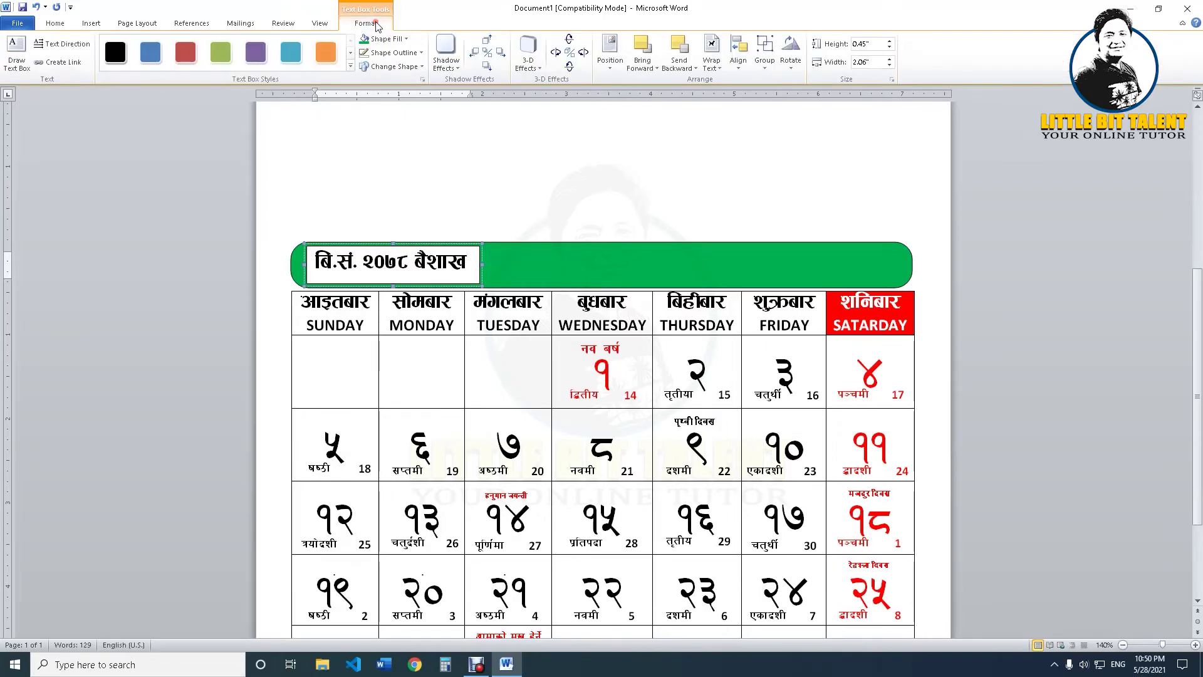
# Step: Set the title box to no fill and no outline
pyautogui.click(381, 38)
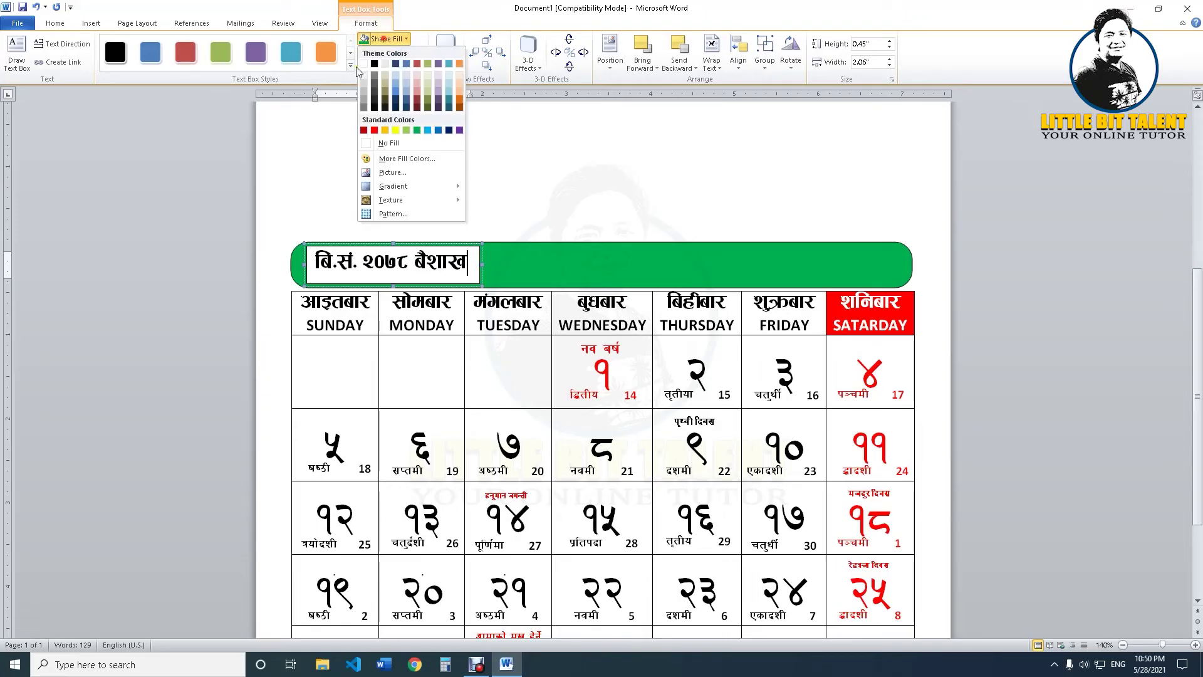
pyautogui.click(379, 148)
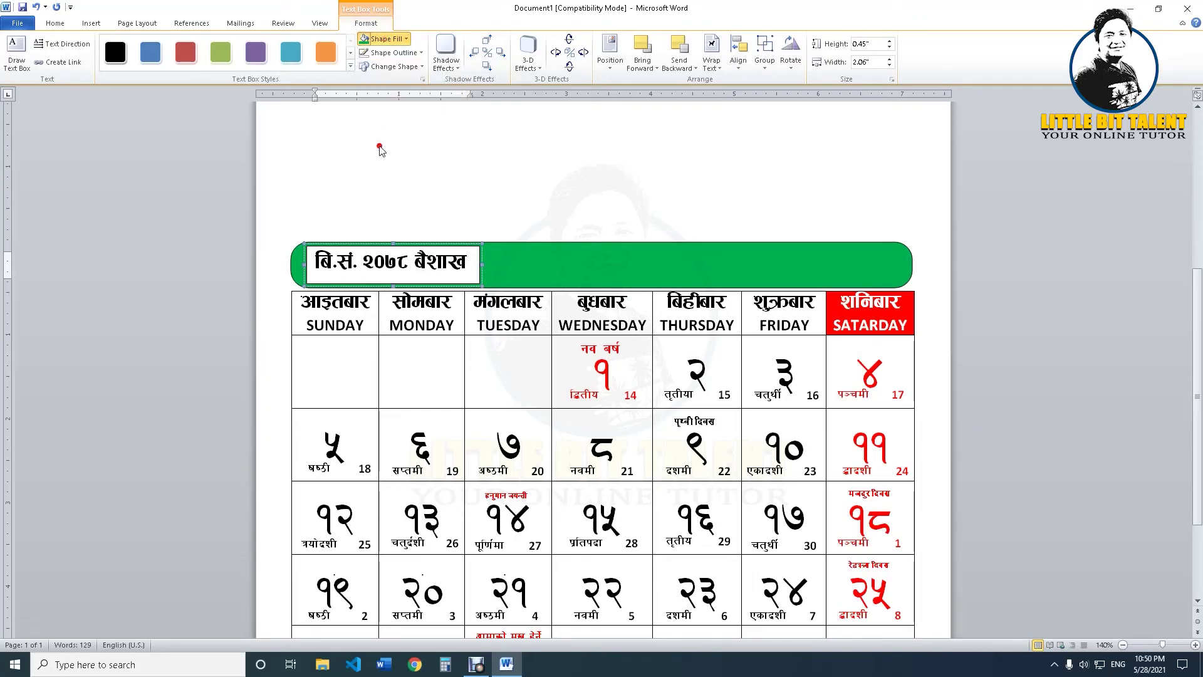
pyautogui.click(399, 53)
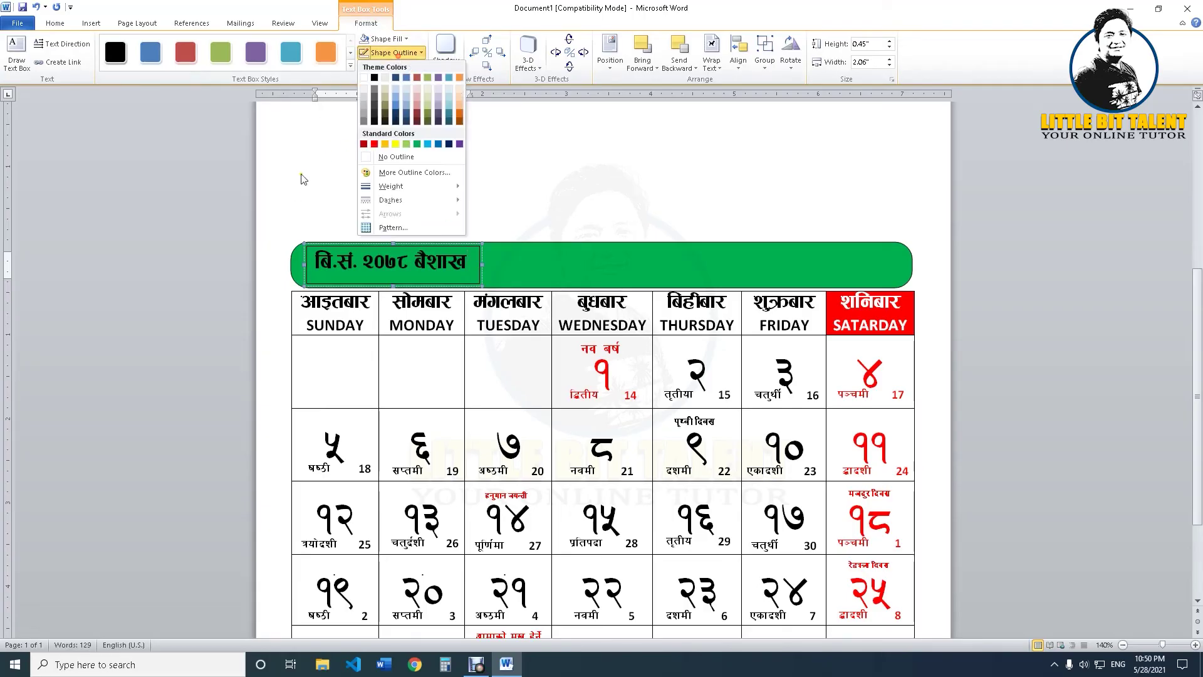
pyautogui.click(399, 158)
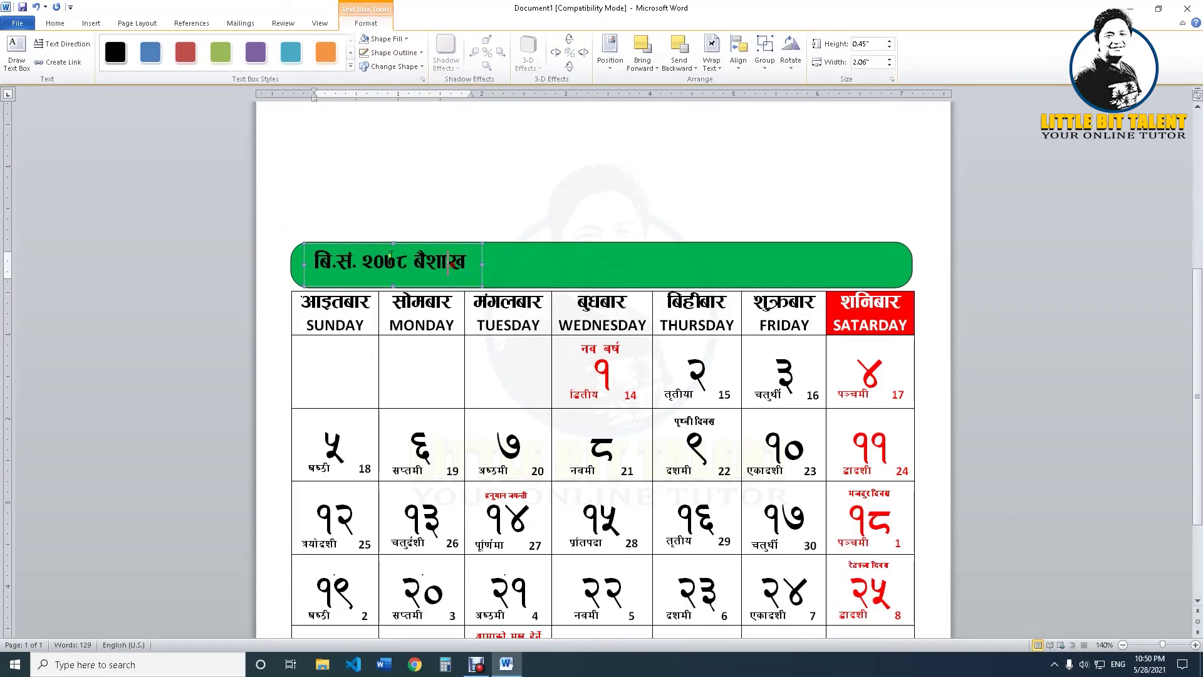
# Step: Make the title text white so it stands out on the green banner
pyautogui.tripleClick(432, 273)
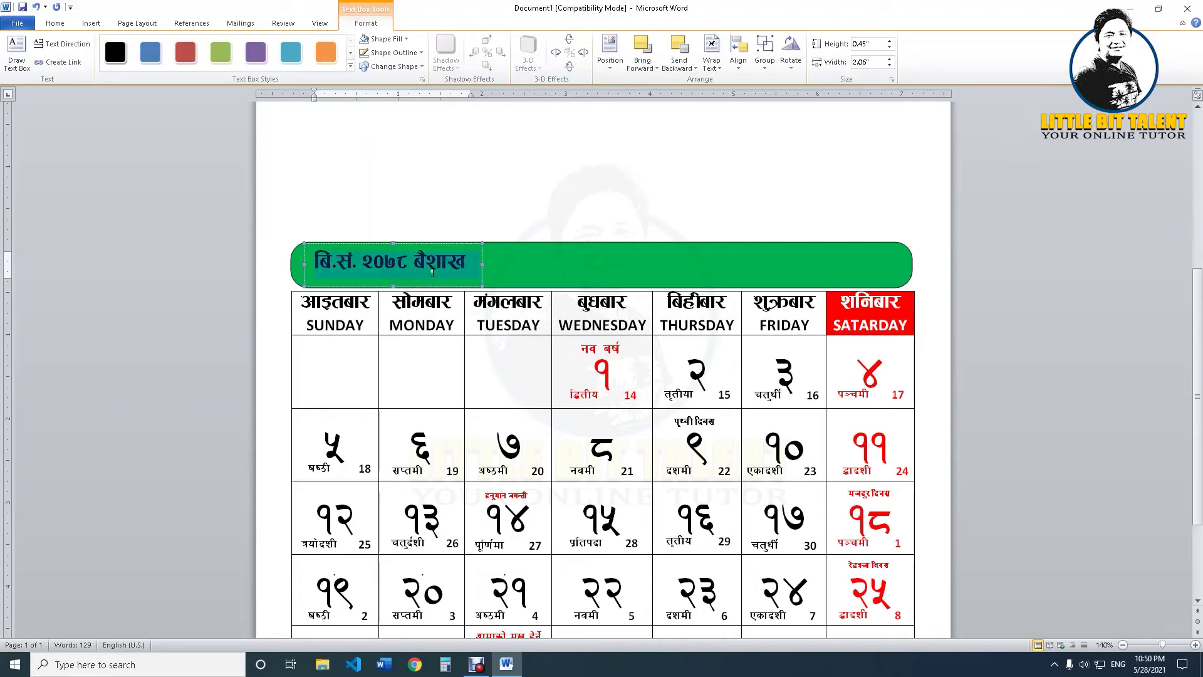
pyautogui.click(55, 23)
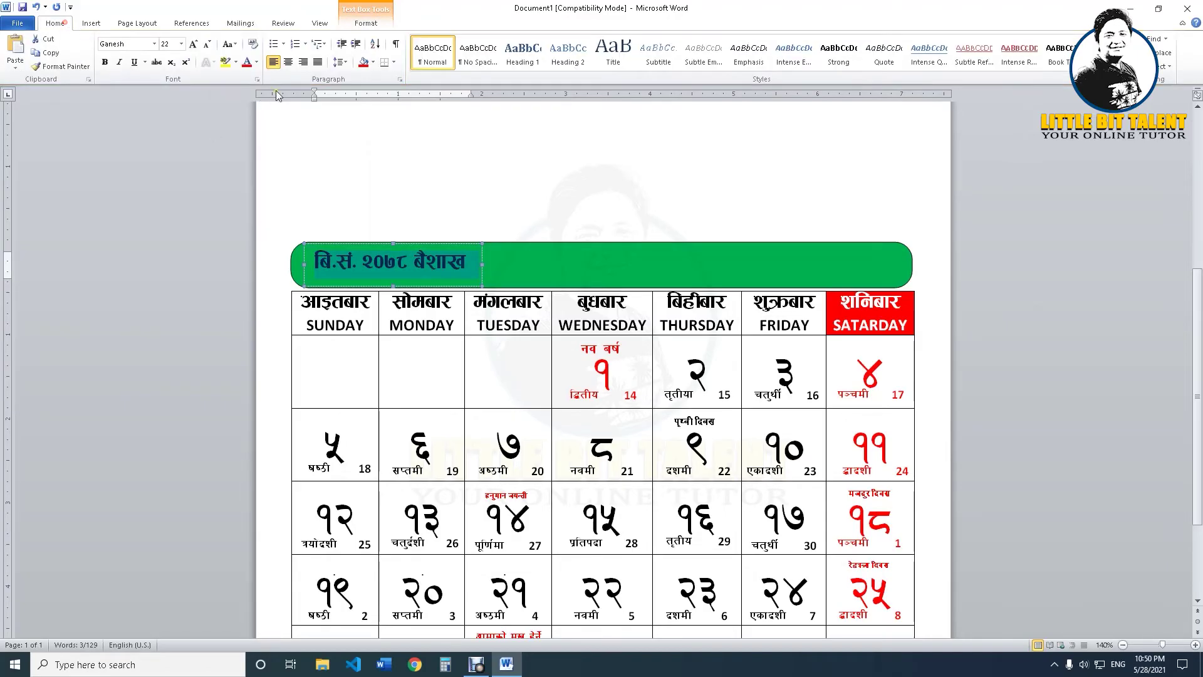
pyautogui.click(255, 63)
pyautogui.click(251, 114)
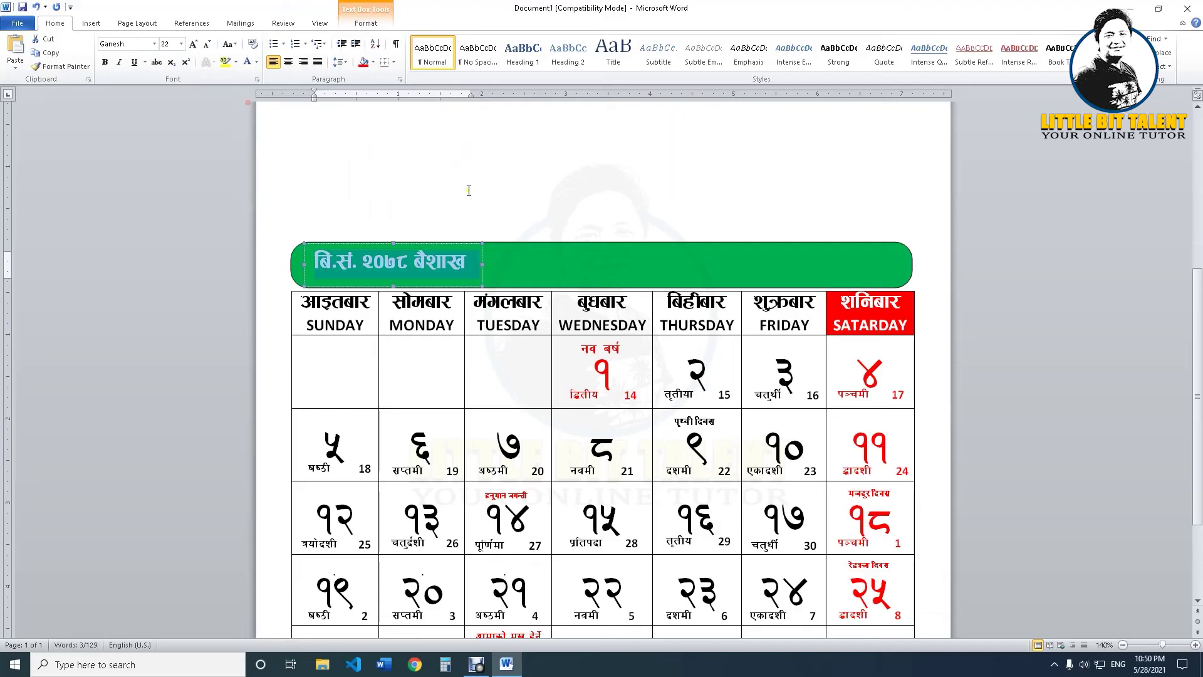
pyautogui.click(469, 187)
pyautogui.keyDown('ctrl'); pyautogui.scroll(-2, 505, 261); pyautogui.keyUp('ctrl')
pyautogui.keyDown('ctrl'); pyautogui.scroll(1, 506, 261); pyautogui.keyUp('ctrl')
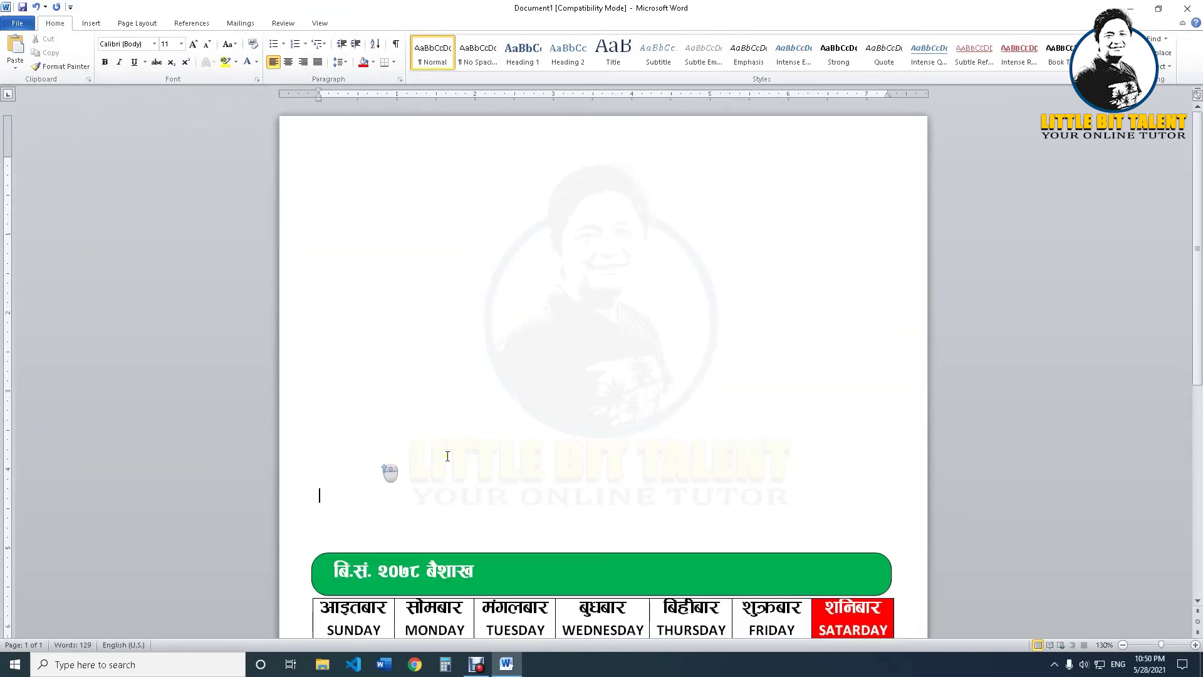
pyautogui.scroll(-3, 389, 470)
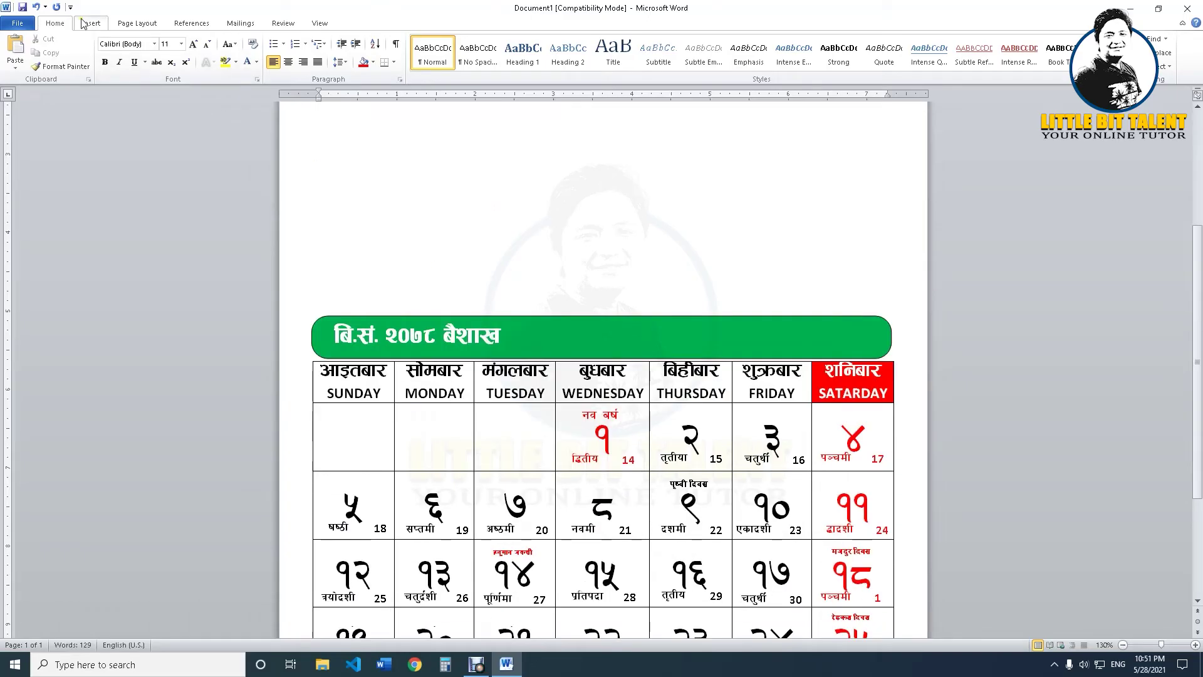
pyautogui.click(458, 335)
# Step: Paste a copy of the title box at the banner's right end reading 'Aprl/May 2021' in Impact, size 18, right-aligned
pyautogui.click(603, 325)
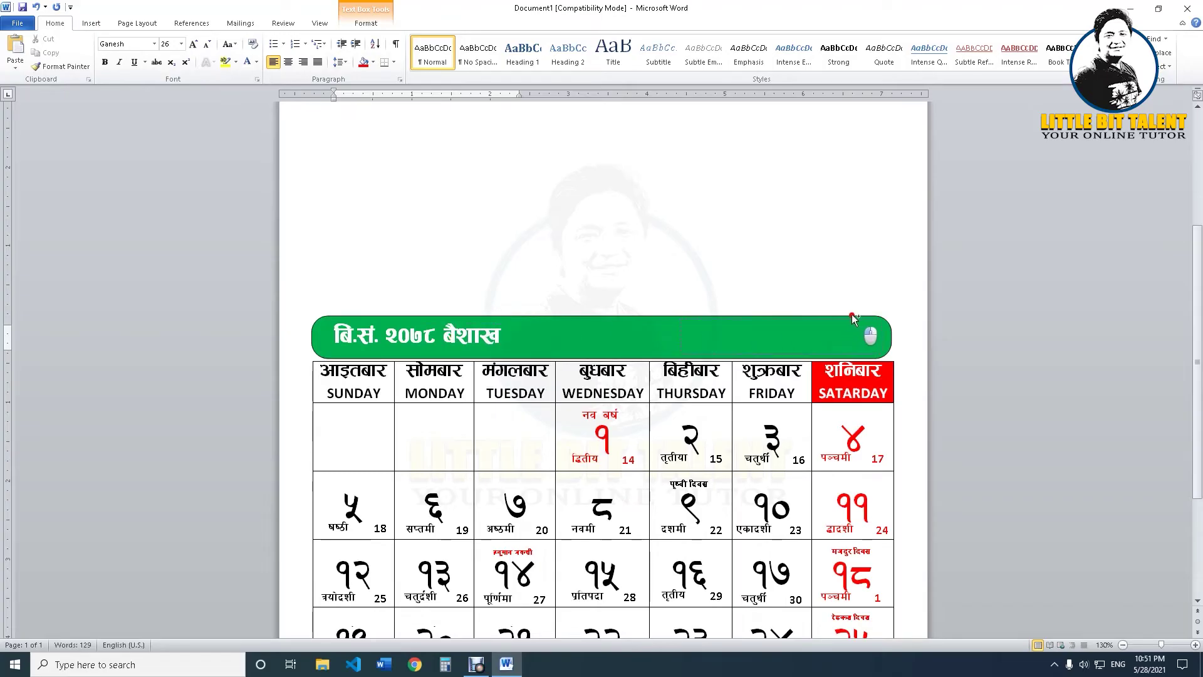
pyautogui.hotkey('ctrl', 'v')
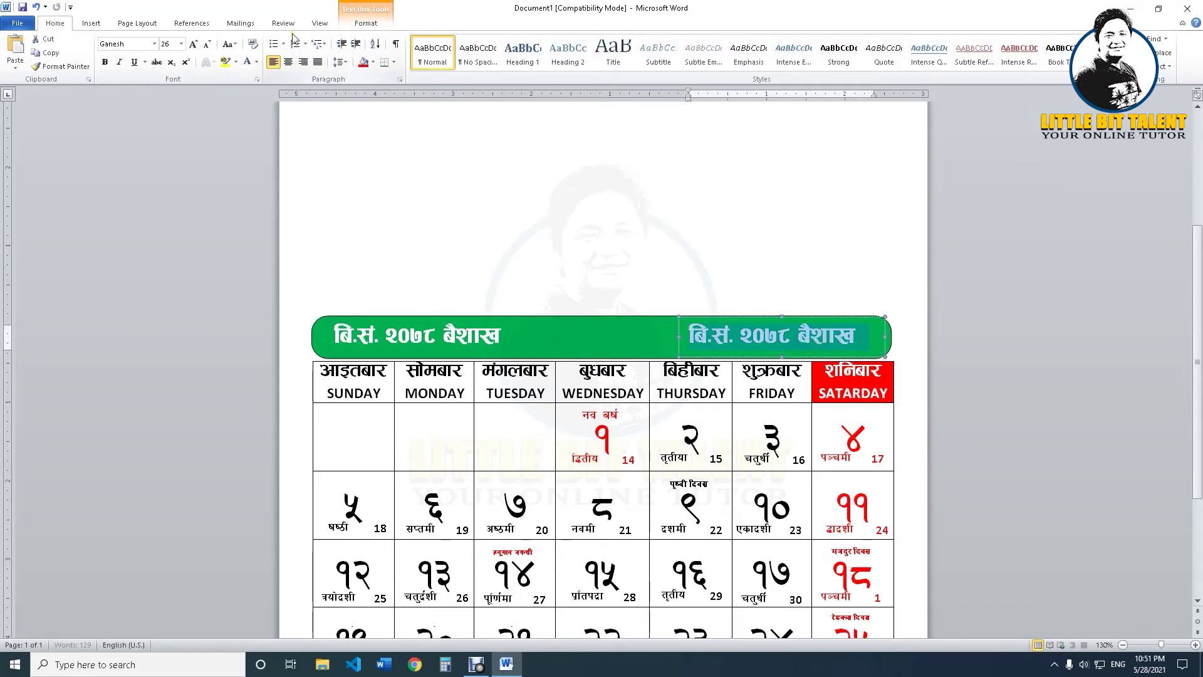
pyautogui.click(127, 42)
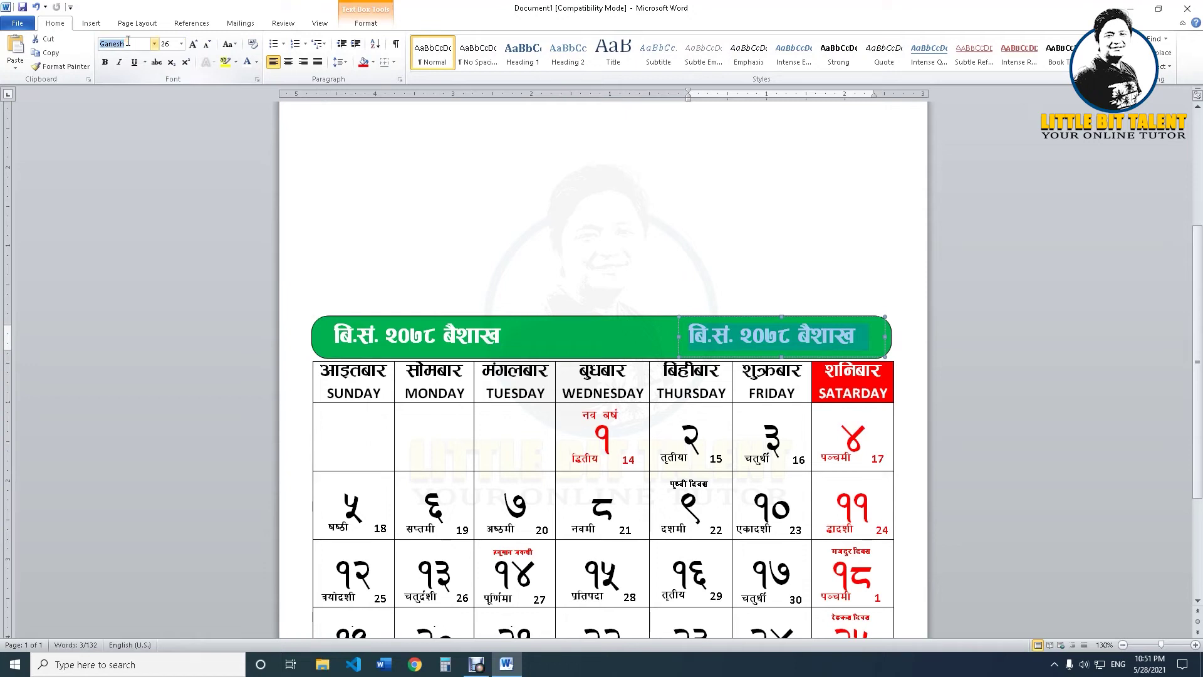
pyautogui.write('Impact')
pyautogui.press('Return')
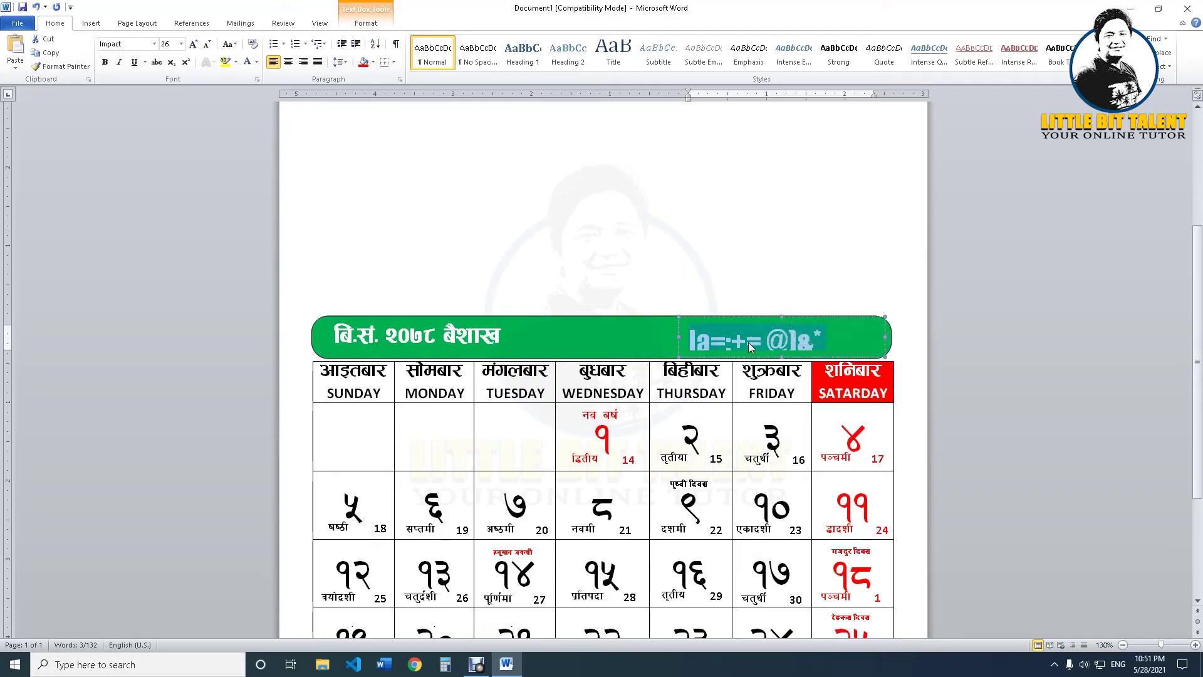
pyautogui.write('Anrl/')
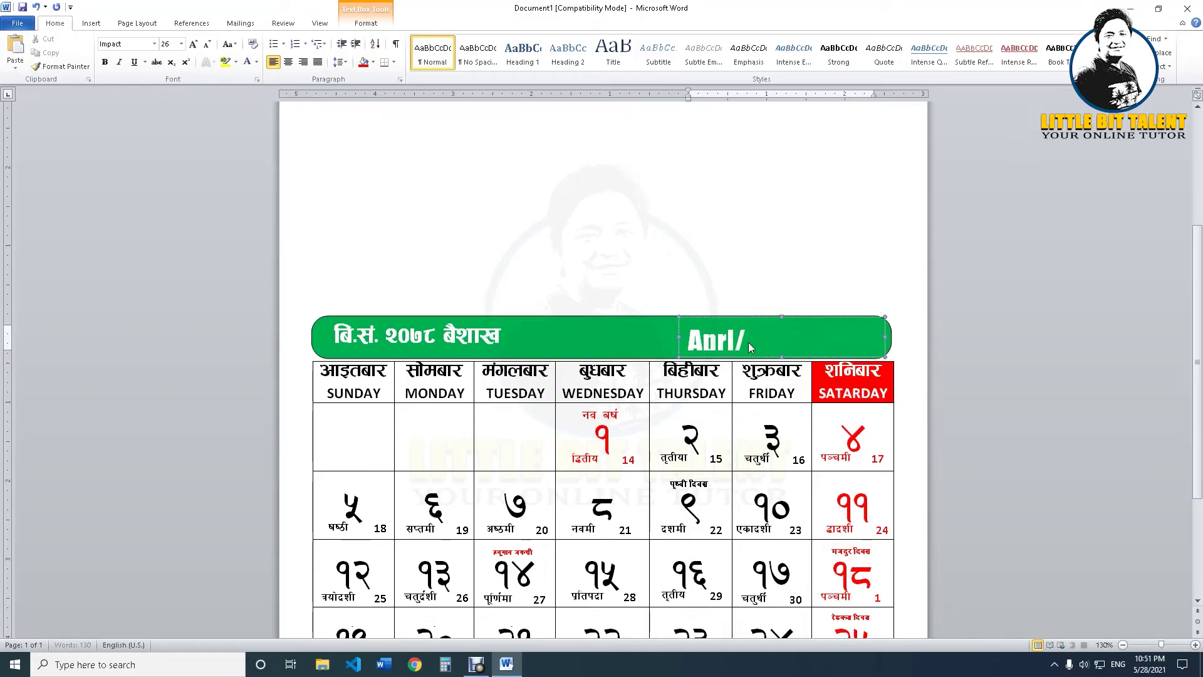
pyautogui.write('v')
pyautogui.write(' 2021')
pyautogui.hotkey('ctrl', 'a')
pyautogui.hotkey('ctrl', 'shift', ',')
pyautogui.hotkey('ctrl', 'shift', ',')
pyautogui.hotkey('ctrl', 'shift', ',')
pyautogui.hotkey('ctrl', 'shift', ',')
pyautogui.hotkey('ctrl', 'r')
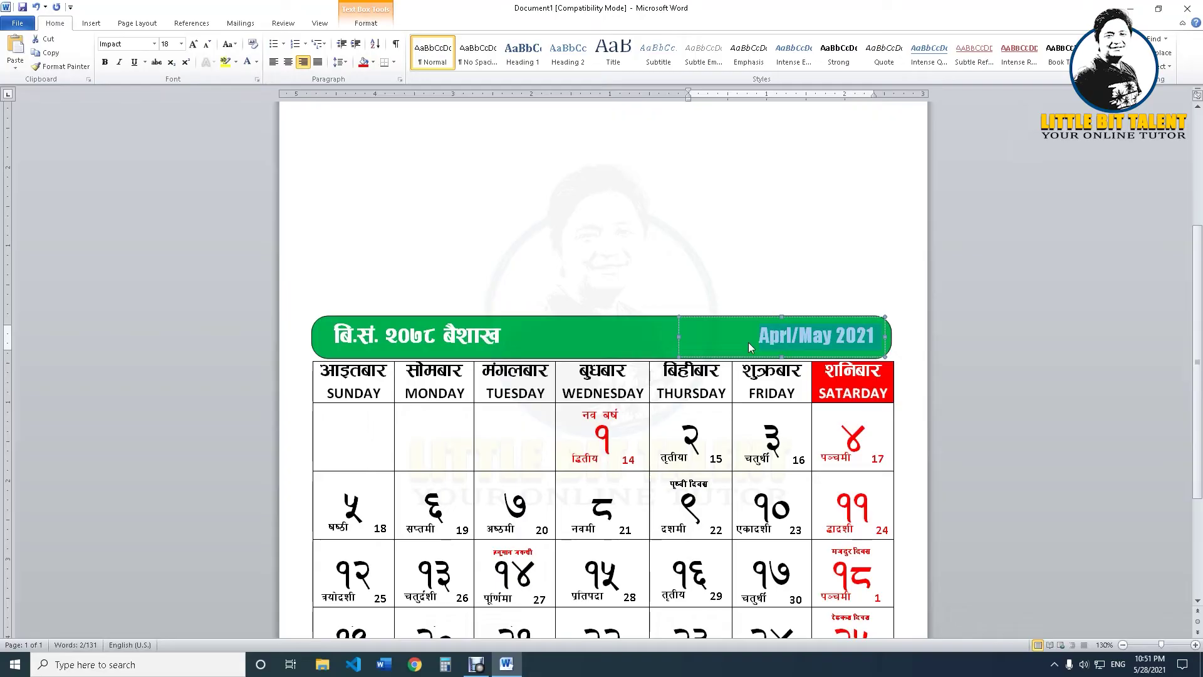
pyautogui.click(812, 337)
pyautogui.click(734, 228)
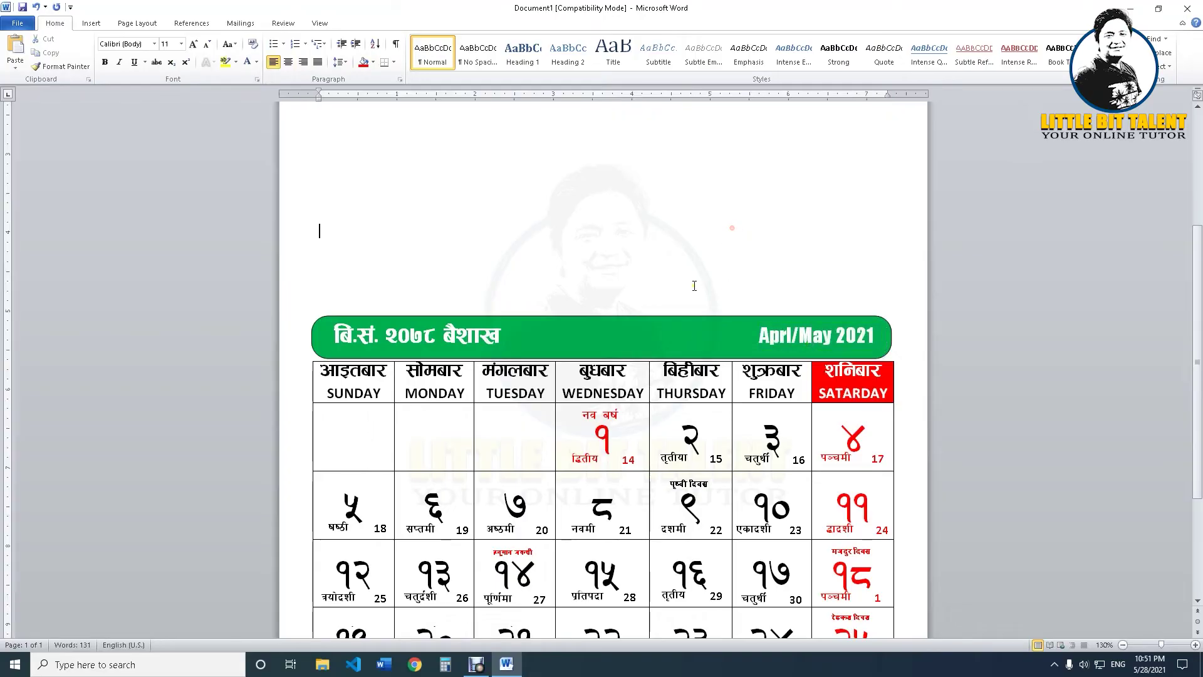
# Step: Narrow the 'Aprl/May 2021' box by pulling its left edge to the right
pyautogui.click(730, 335)
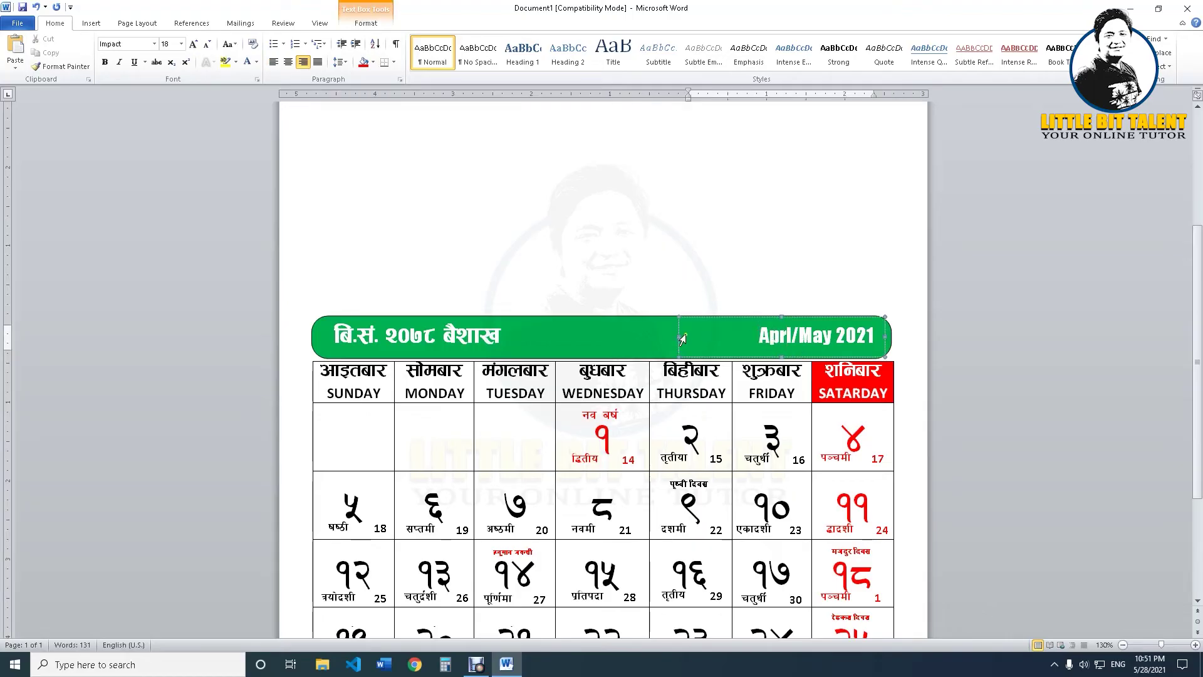
pyautogui.moveTo(678, 335); pyautogui.dragTo(741, 335)
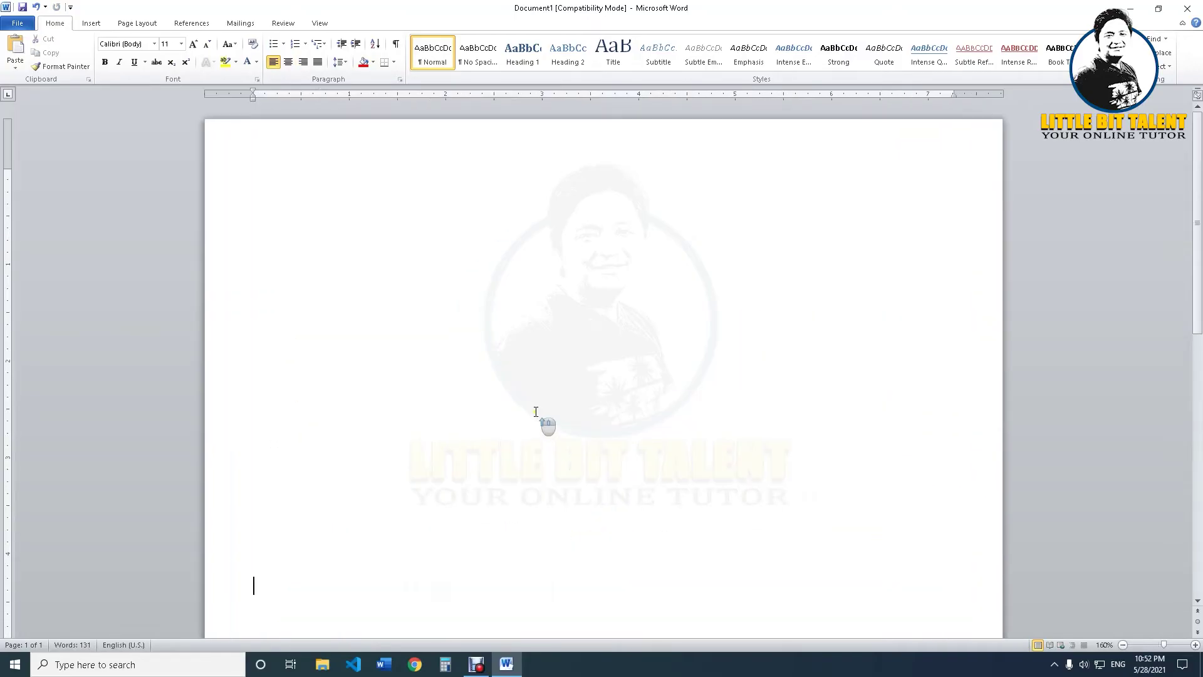
pyautogui.keyDown('ctrl'); pyautogui.scroll(-5, 536, 411); pyautogui.keyUp('ctrl')
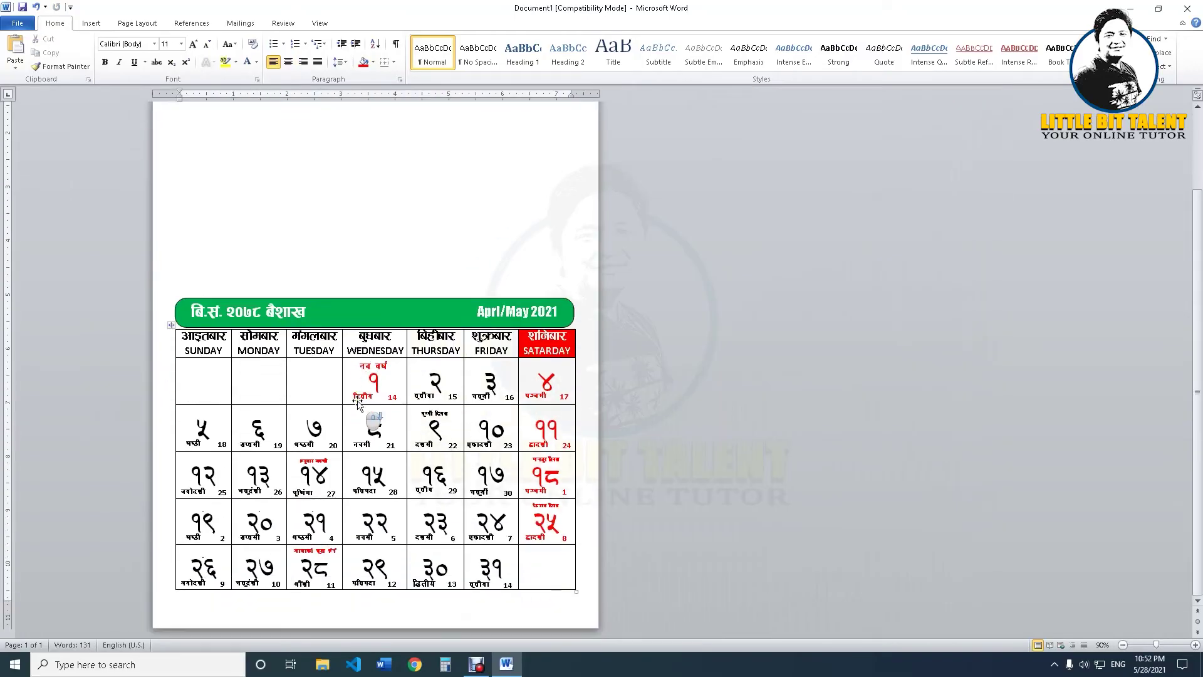
pyautogui.keyDown('ctrl'); pyautogui.scroll(3, 359, 393); pyautogui.keyUp('ctrl')
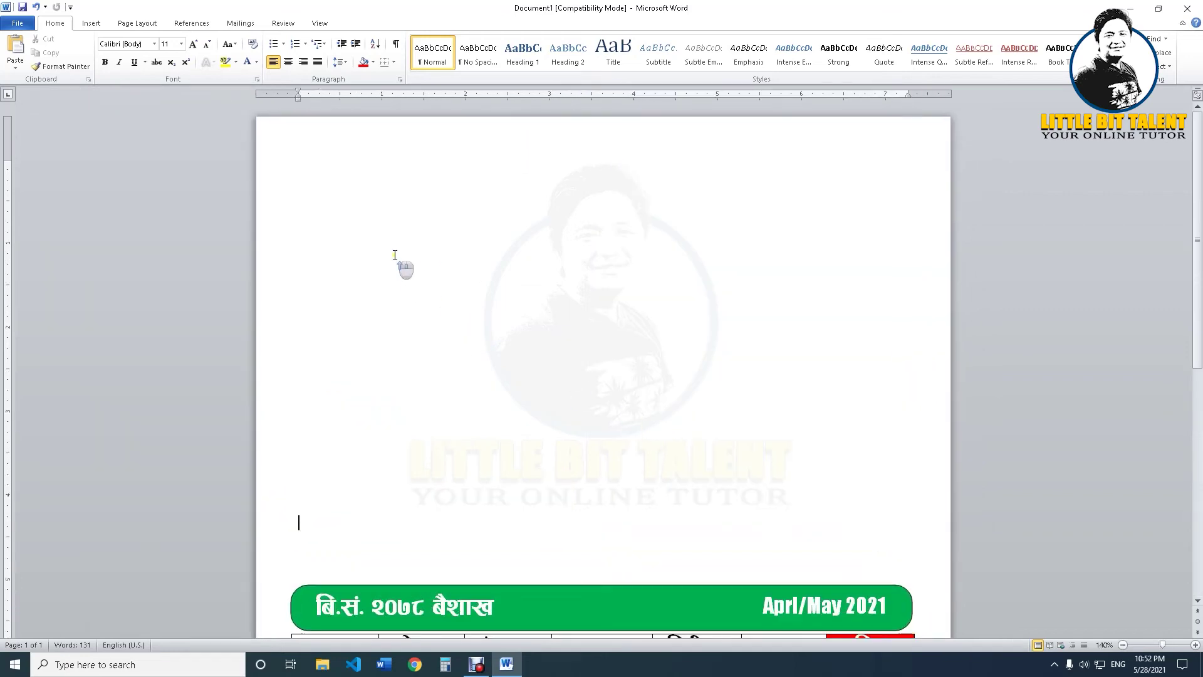
pyautogui.click(91, 23)
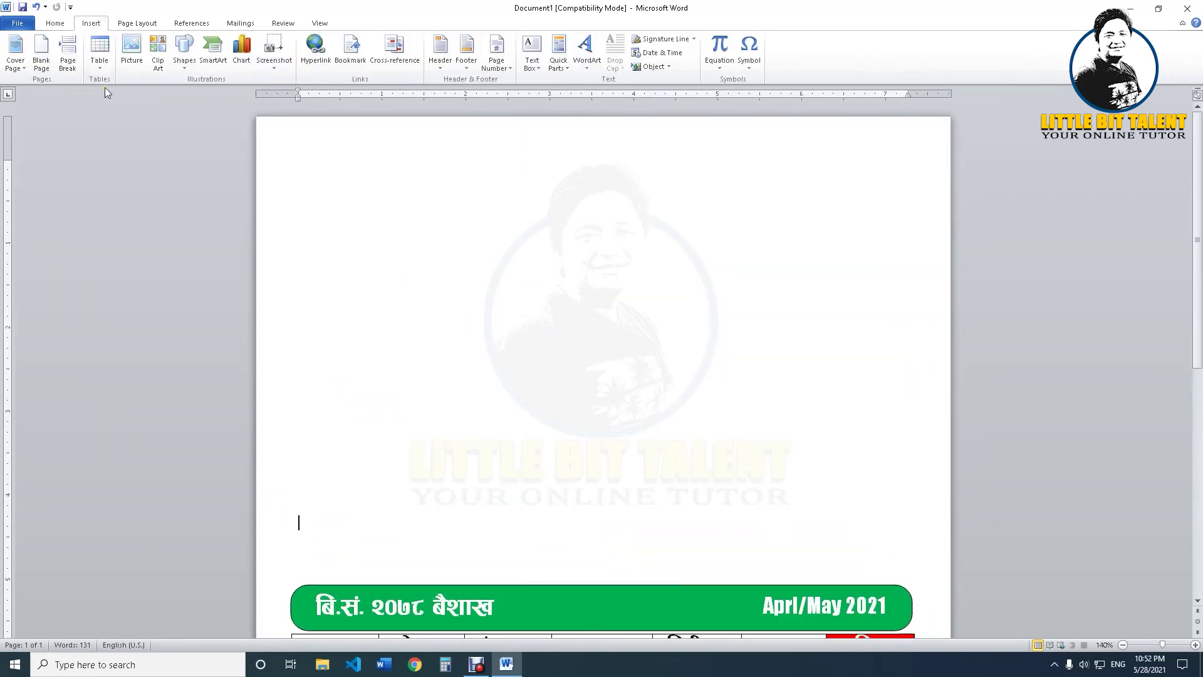
pyautogui.click(185, 65)
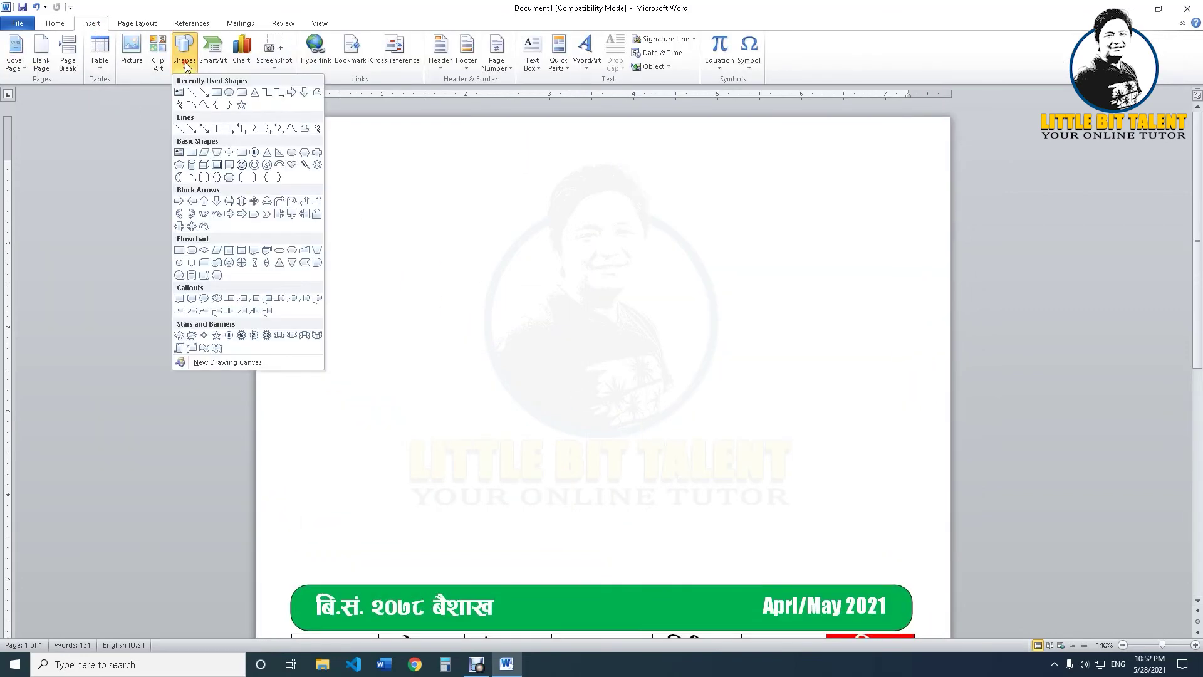
# Step: Draw a 4.81" by 7.36" rectangle filling the blank space above the green banner
pyautogui.click(191, 152)
pyautogui.moveTo(280, 170); pyautogui.dragTo(883, 573)
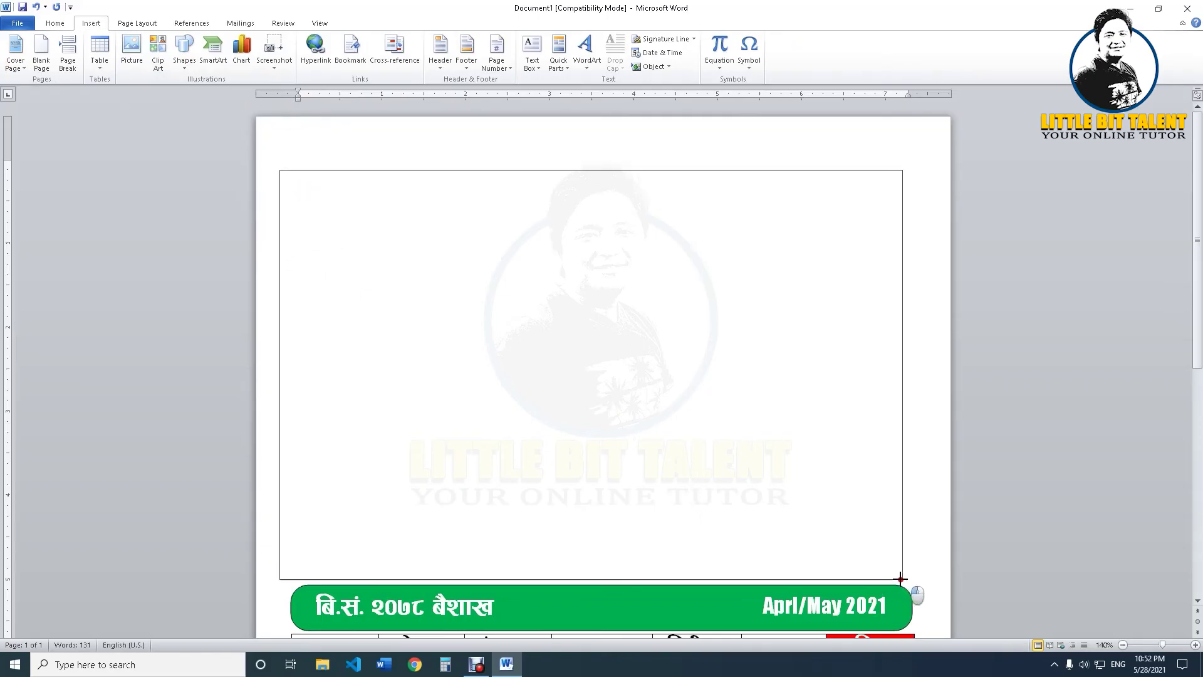
pyautogui.moveTo(883, 573); pyautogui.dragTo(910, 584)
pyautogui.moveTo(284, 376); pyautogui.dragTo(292, 390)
pyautogui.scroll(-2, 457, 397)
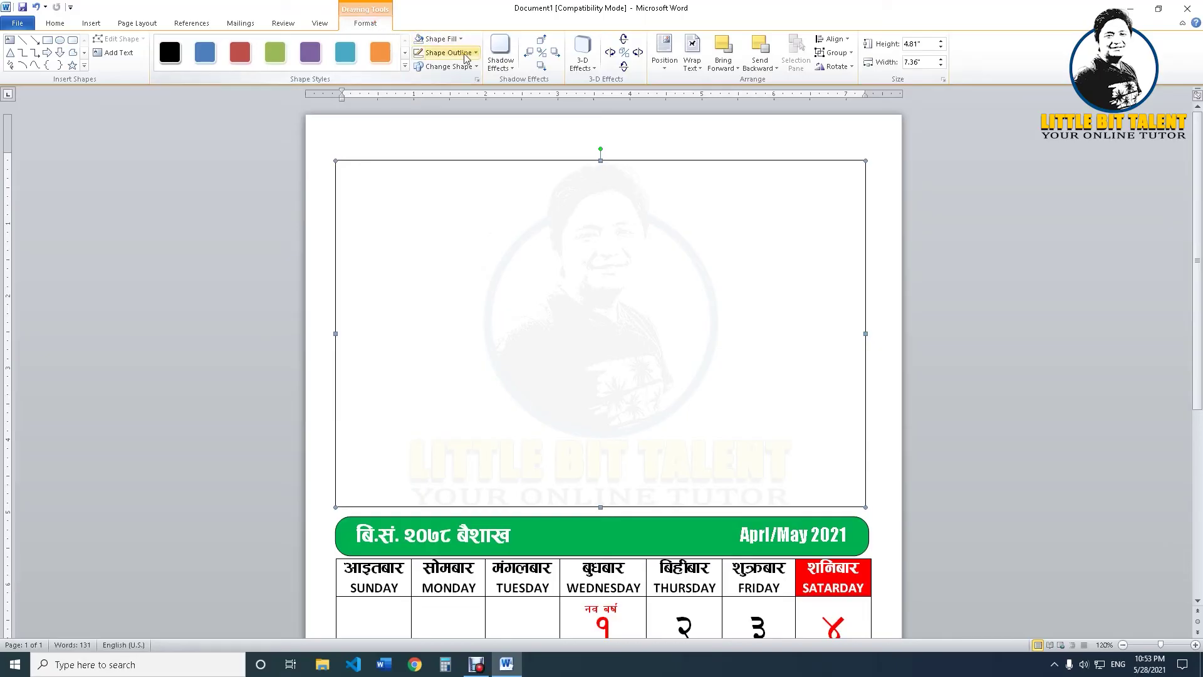
# Step: Fill the rectangle with the placetosee landscape photo from the Desktop
pyautogui.click(442, 42)
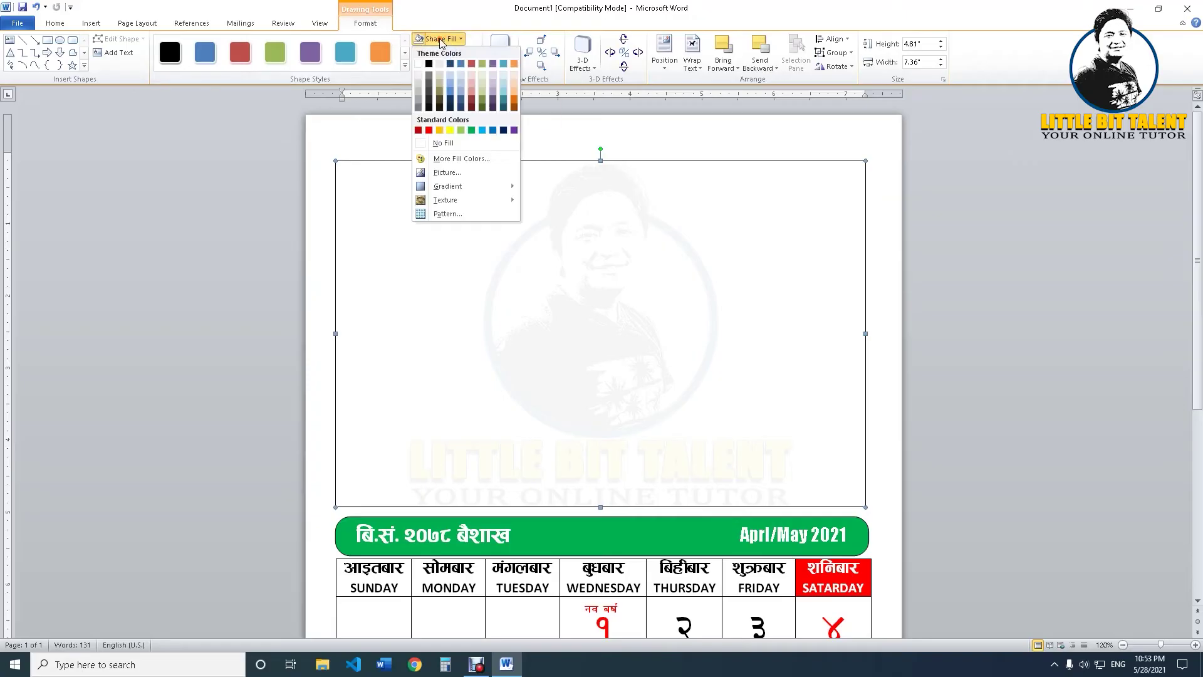
pyautogui.click(437, 174)
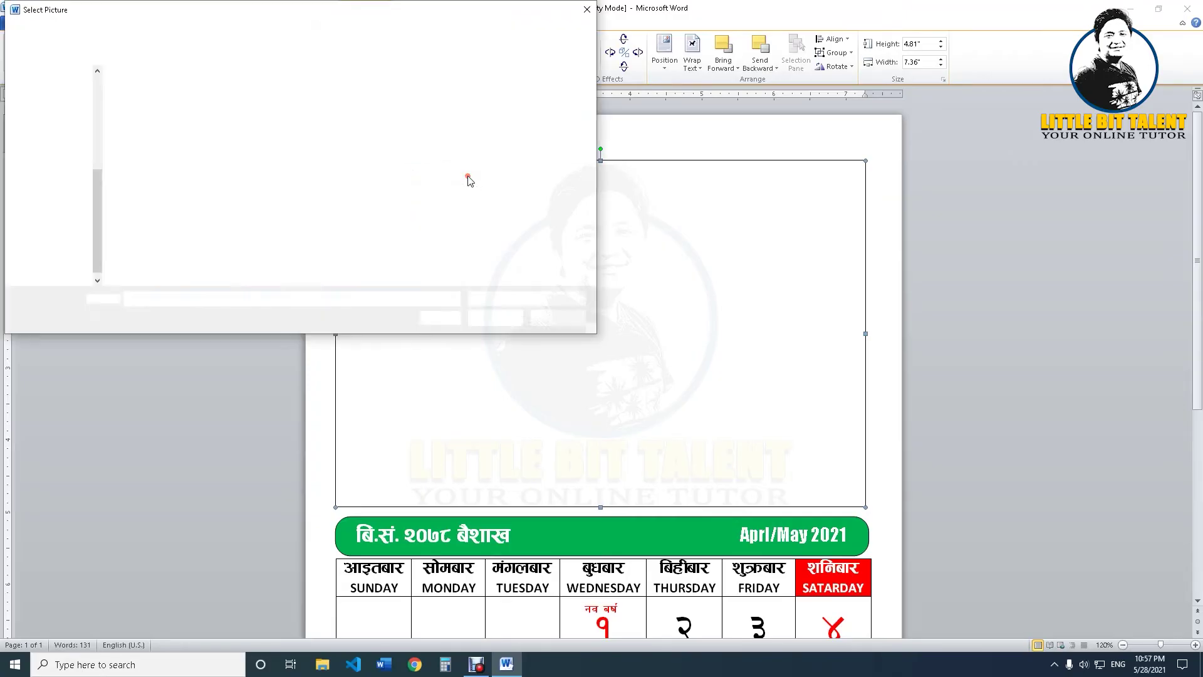
pyautogui.click(51, 107)
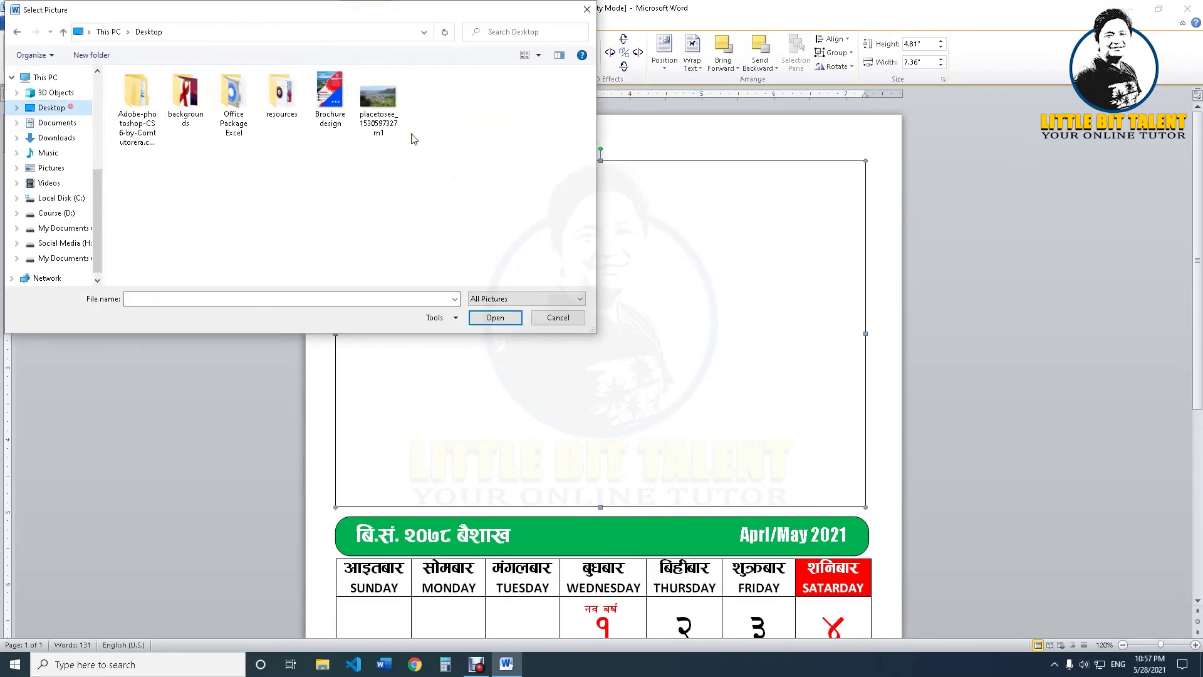
pyautogui.click(379, 100)
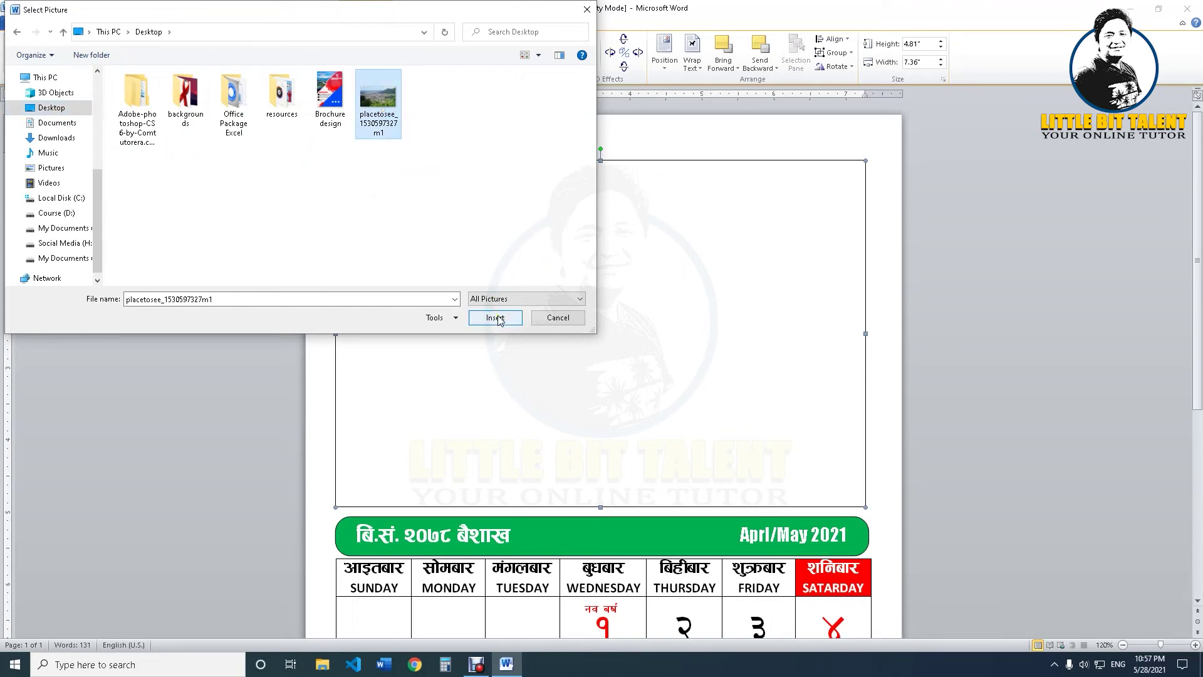
pyautogui.click(495, 318)
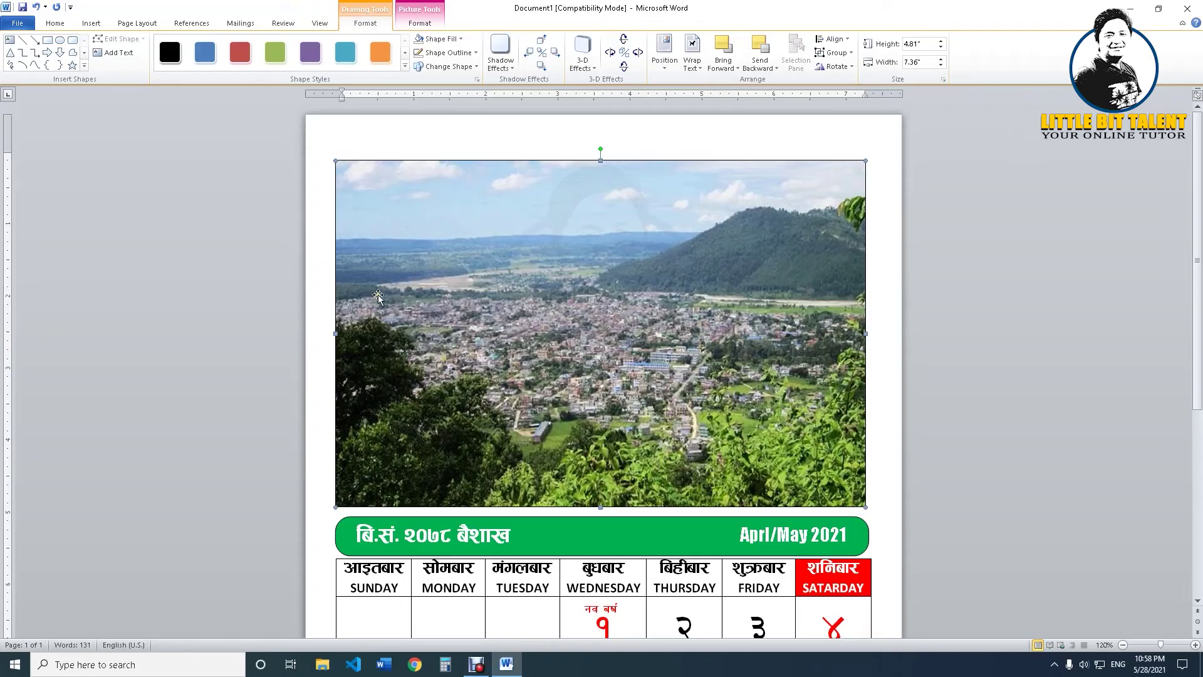
pyautogui.scroll(-3, 655, 413)
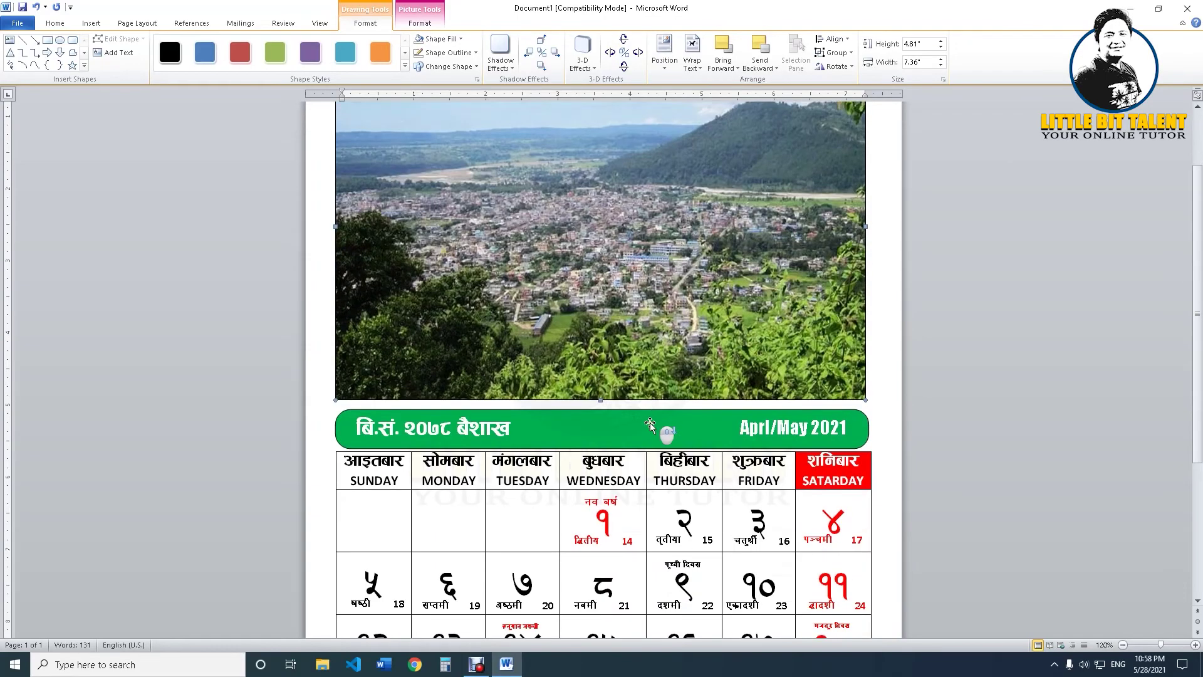
# Step: Lower the photo's top edge so its height drops from 4.81" to 4.25"
pyautogui.scroll(3, 667, 371)
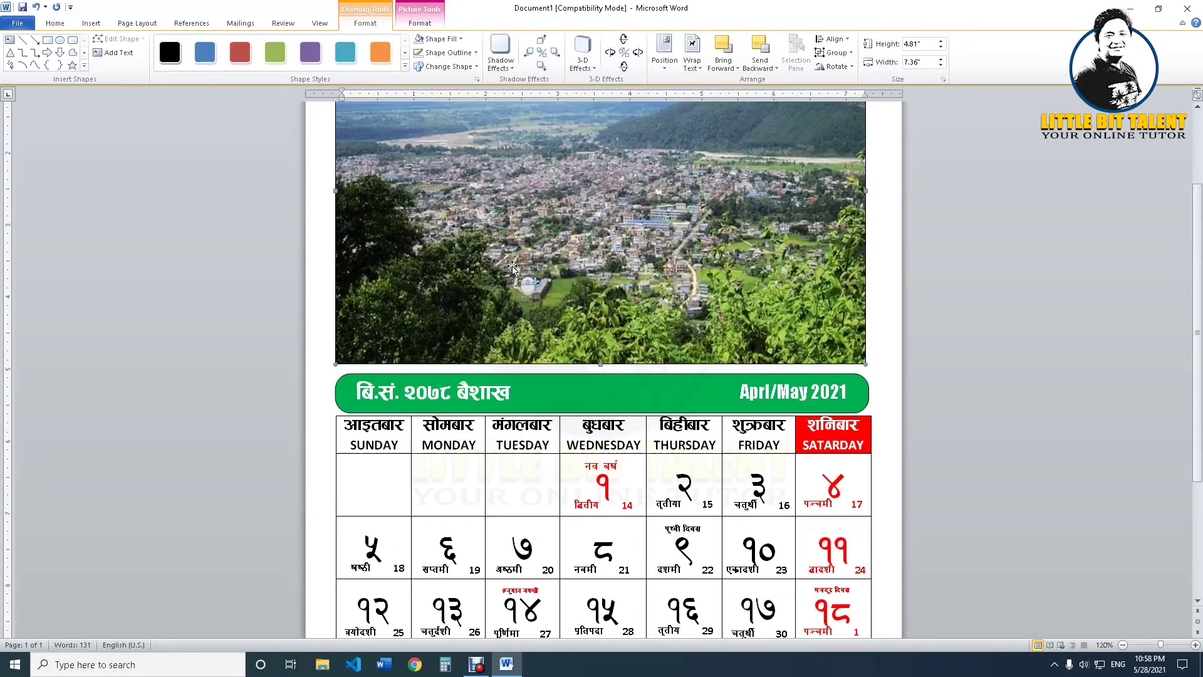
pyautogui.scroll(-4, 508, 266)
pyautogui.scroll(3, 495, 241)
pyautogui.scroll(1, 495, 241)
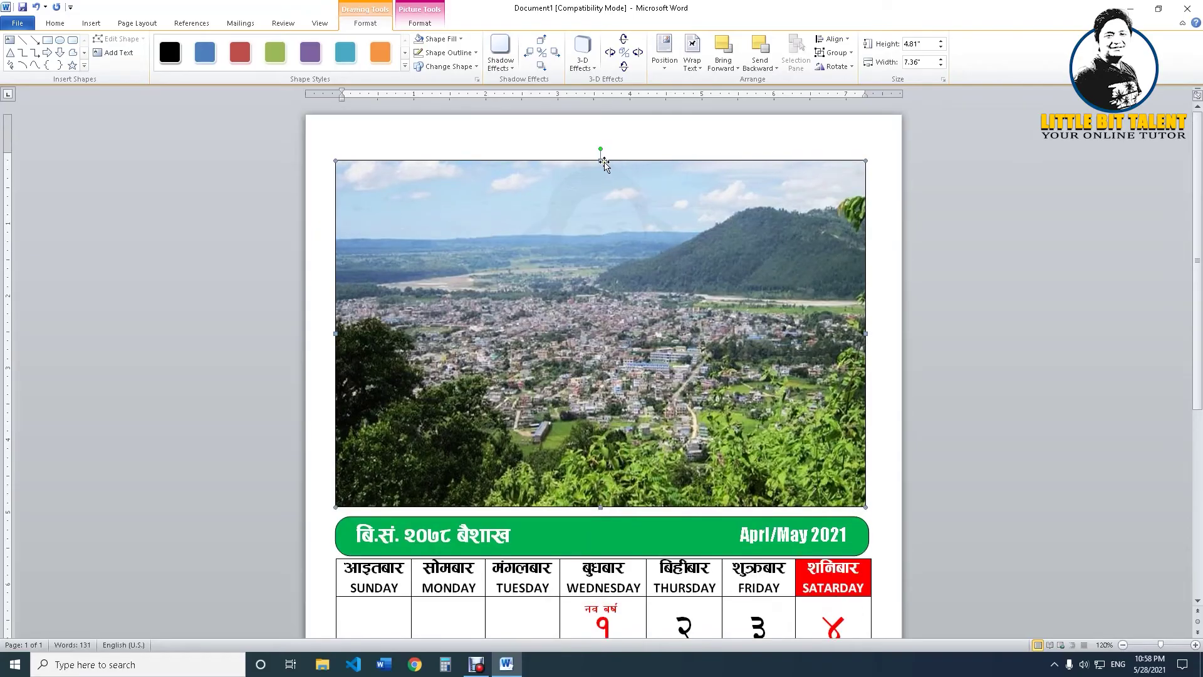
pyautogui.moveTo(600, 161); pyautogui.dragTo(600, 189)
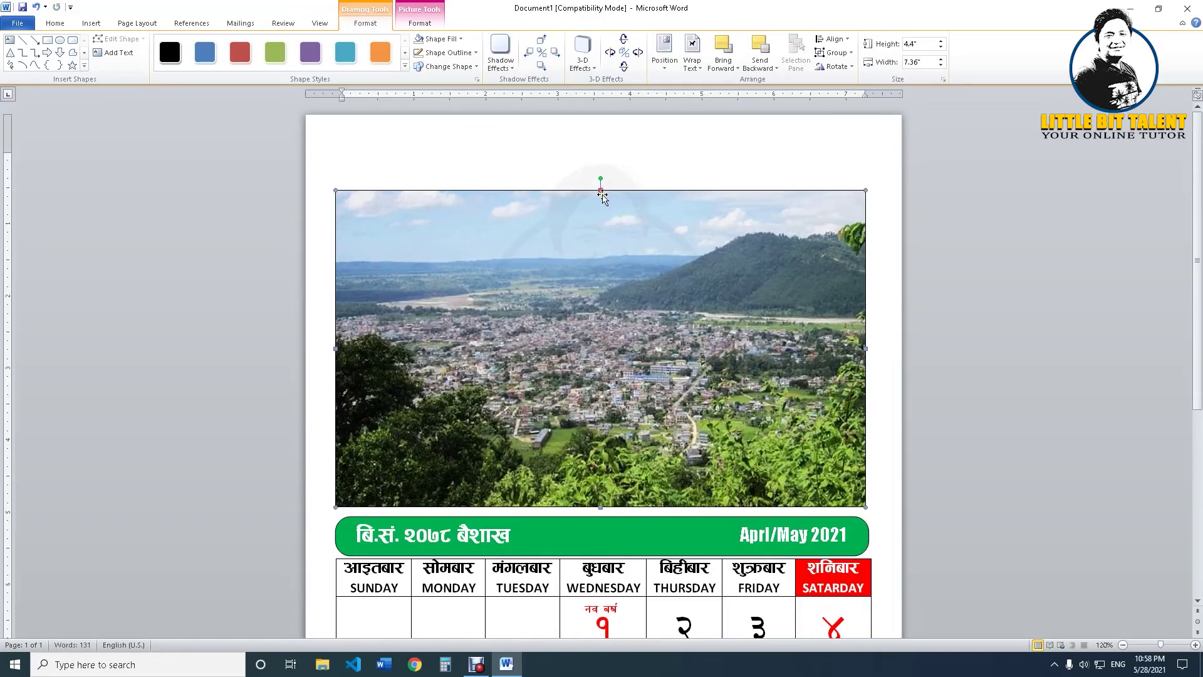
pyautogui.moveTo(600, 190); pyautogui.dragTo(600, 199)
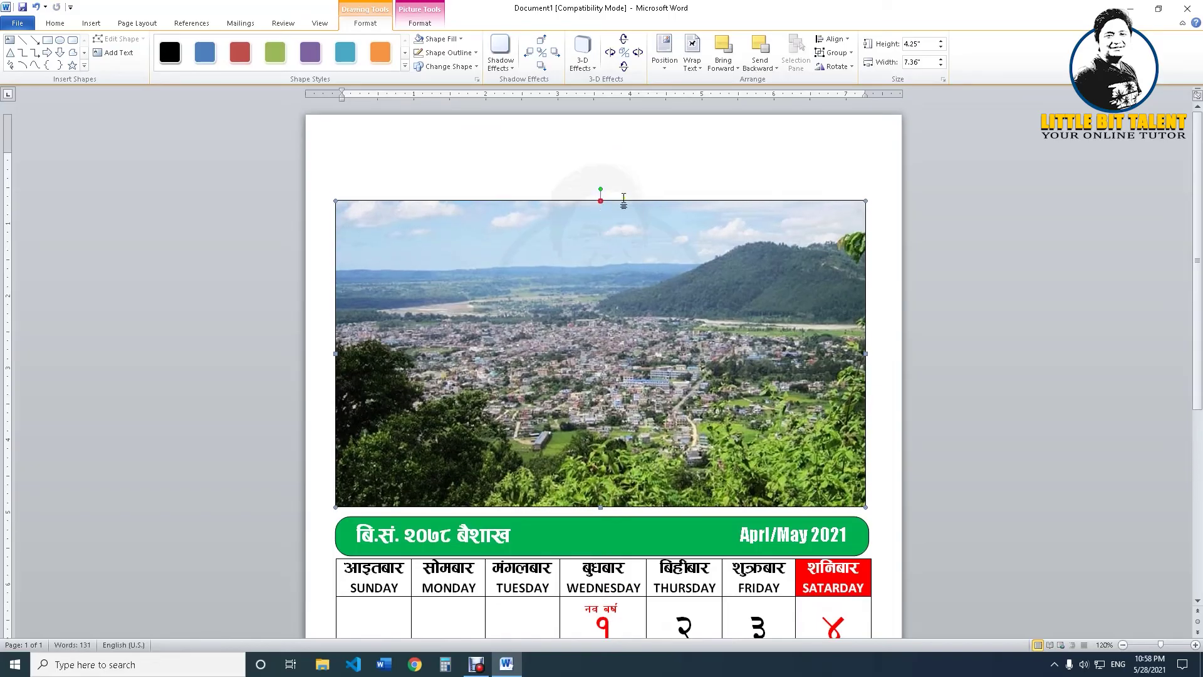
pyautogui.click(341, 181)
pyautogui.click(91, 23)
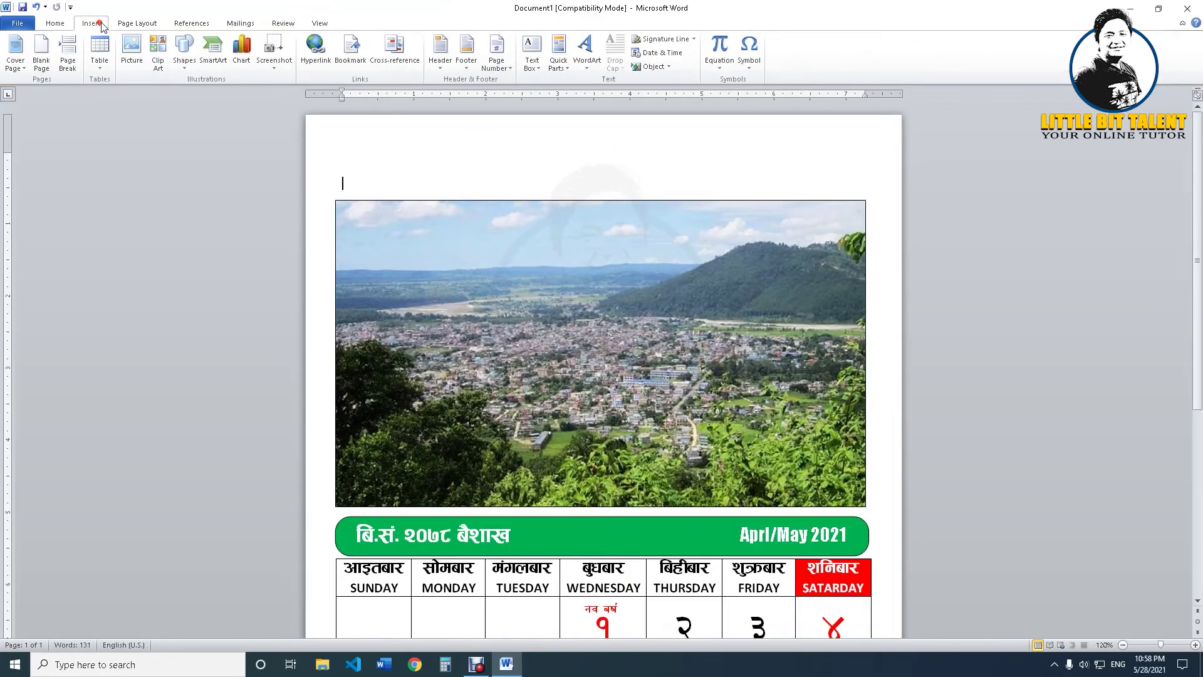
# Step: Draw a green 0.59" by 7.36" rectangle in the strip above the photo, nudged slightly up
pyautogui.click(188, 69)
pyautogui.click(213, 93)
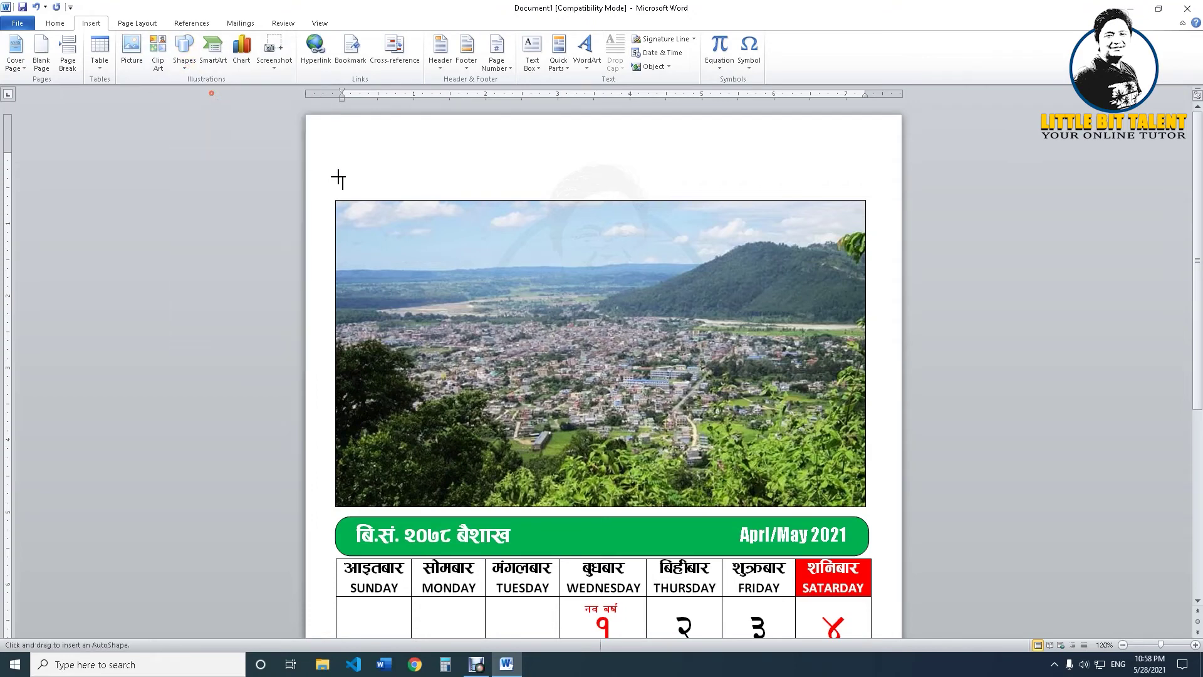
pyautogui.moveTo(335, 158); pyautogui.dragTo(862, 200)
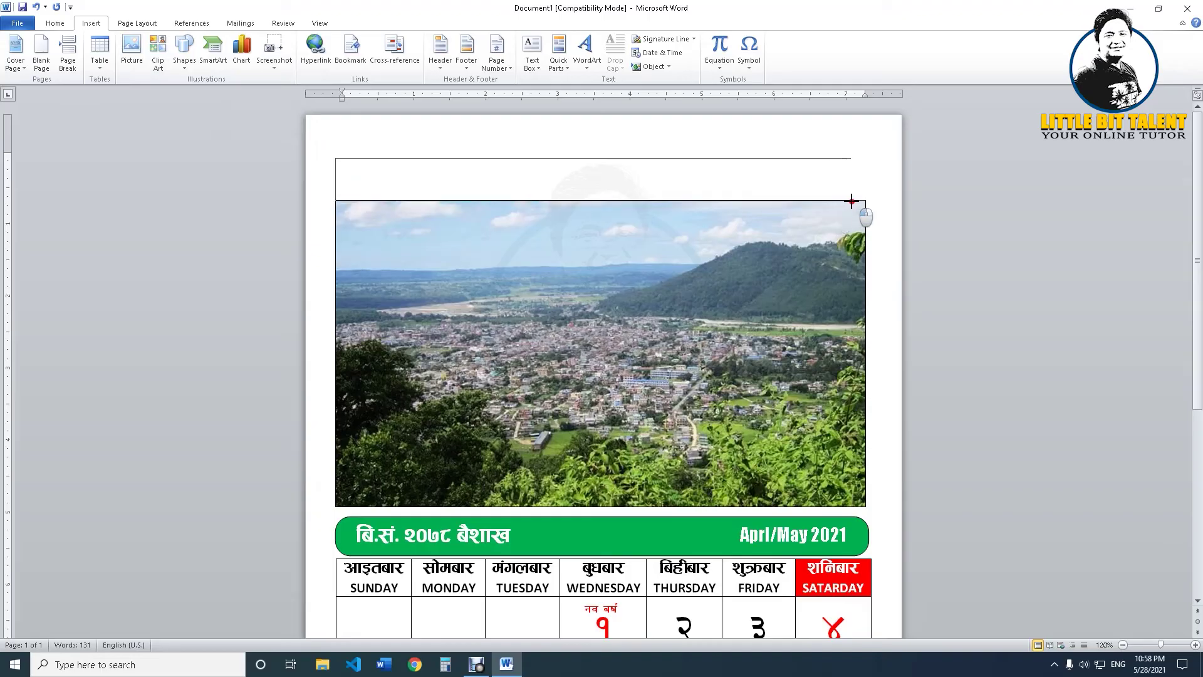
pyautogui.moveTo(861, 200); pyautogui.dragTo(865, 200)
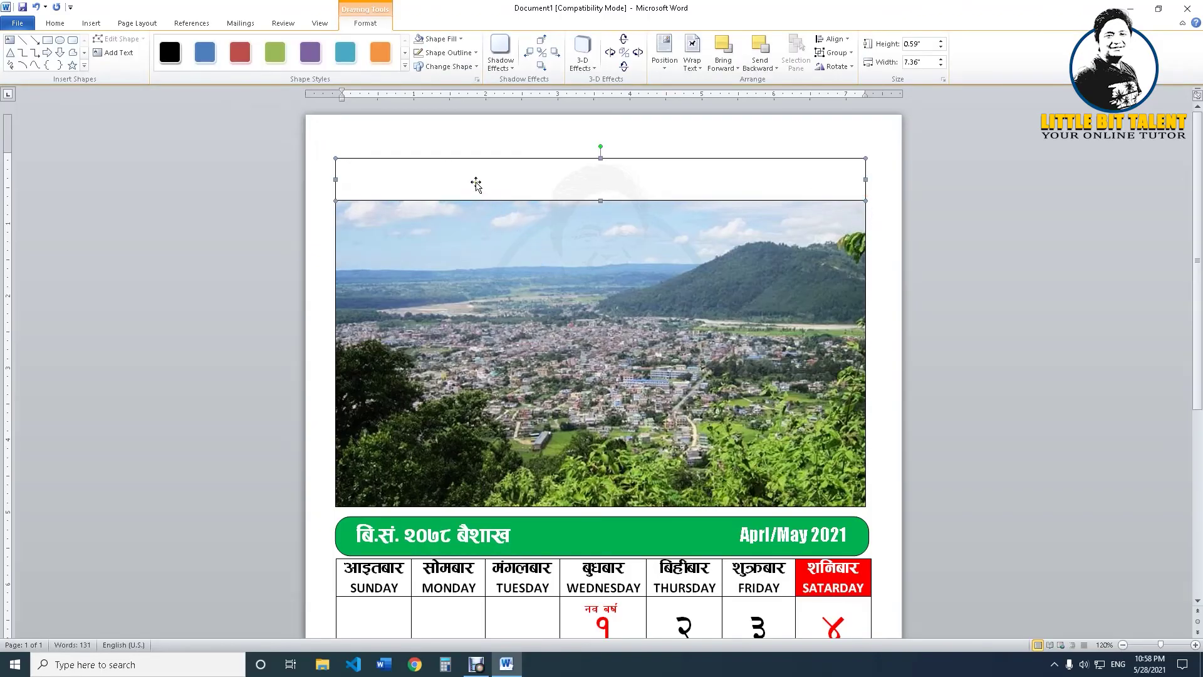
pyautogui.click(441, 39)
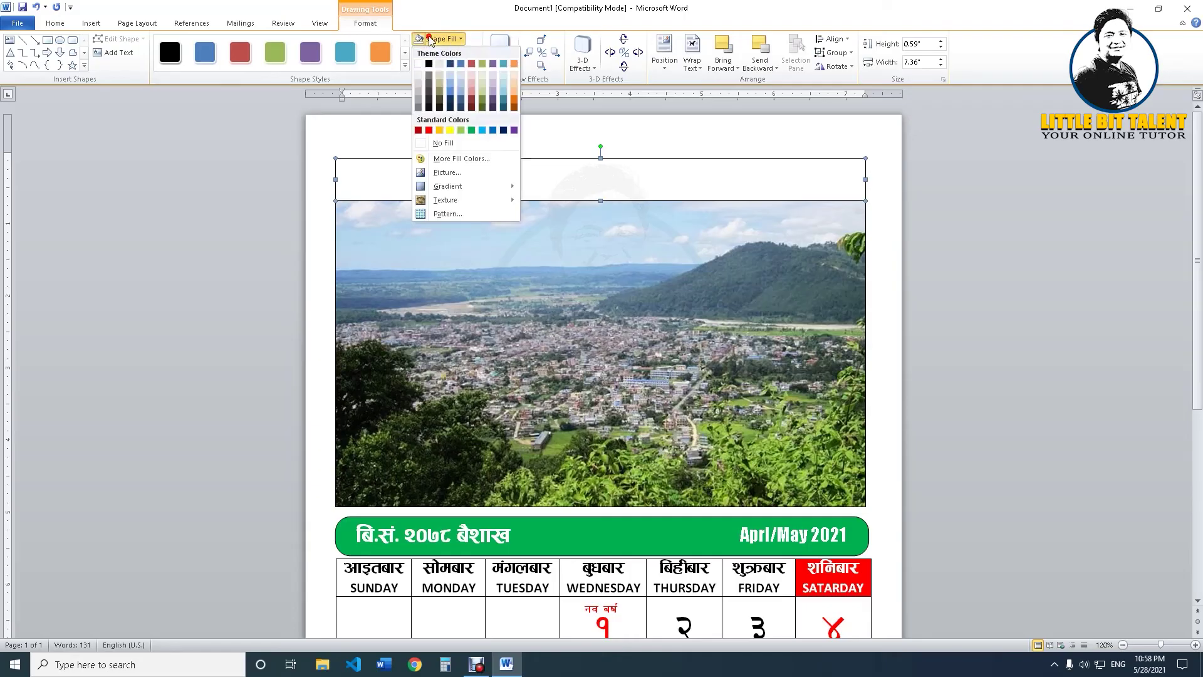
pyautogui.click(472, 131)
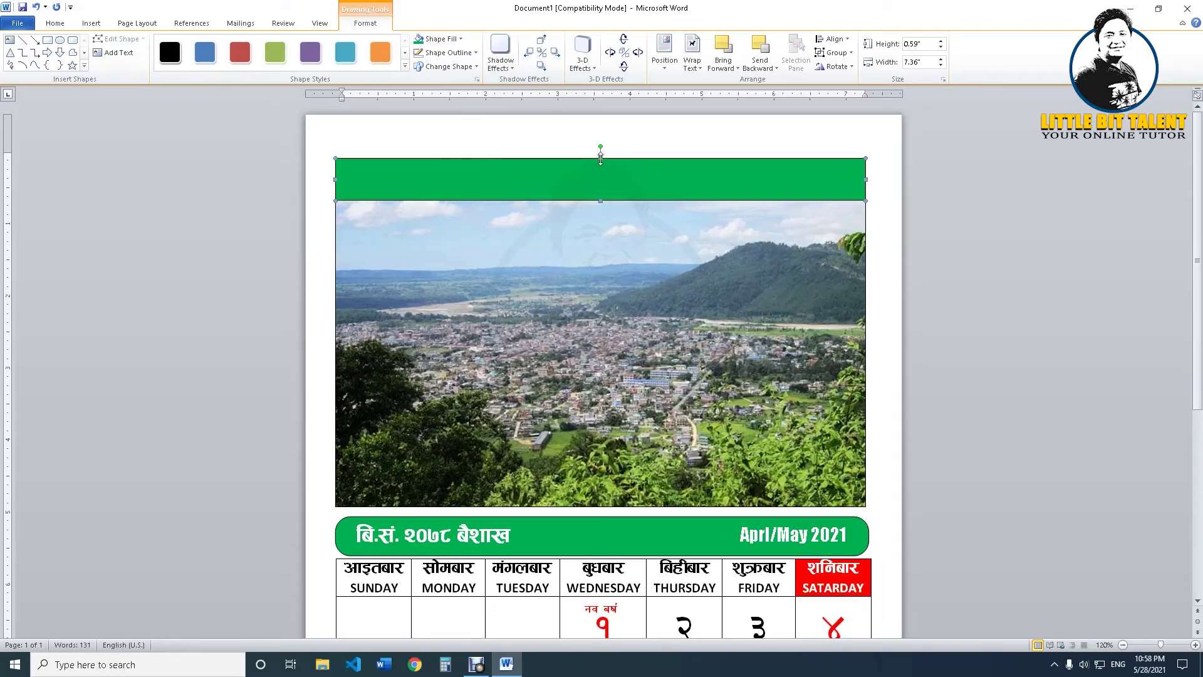
pyautogui.moveTo(600, 158); pyautogui.dragTo(600, 149)
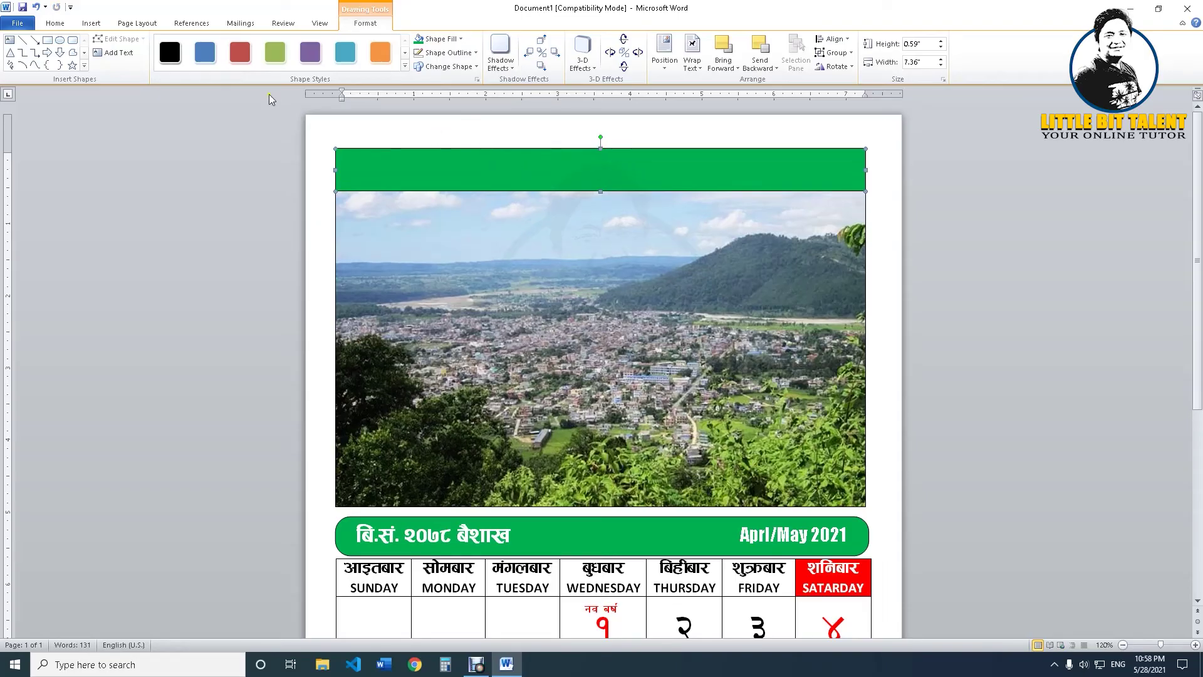
pyautogui.click(91, 23)
pyautogui.click(581, 63)
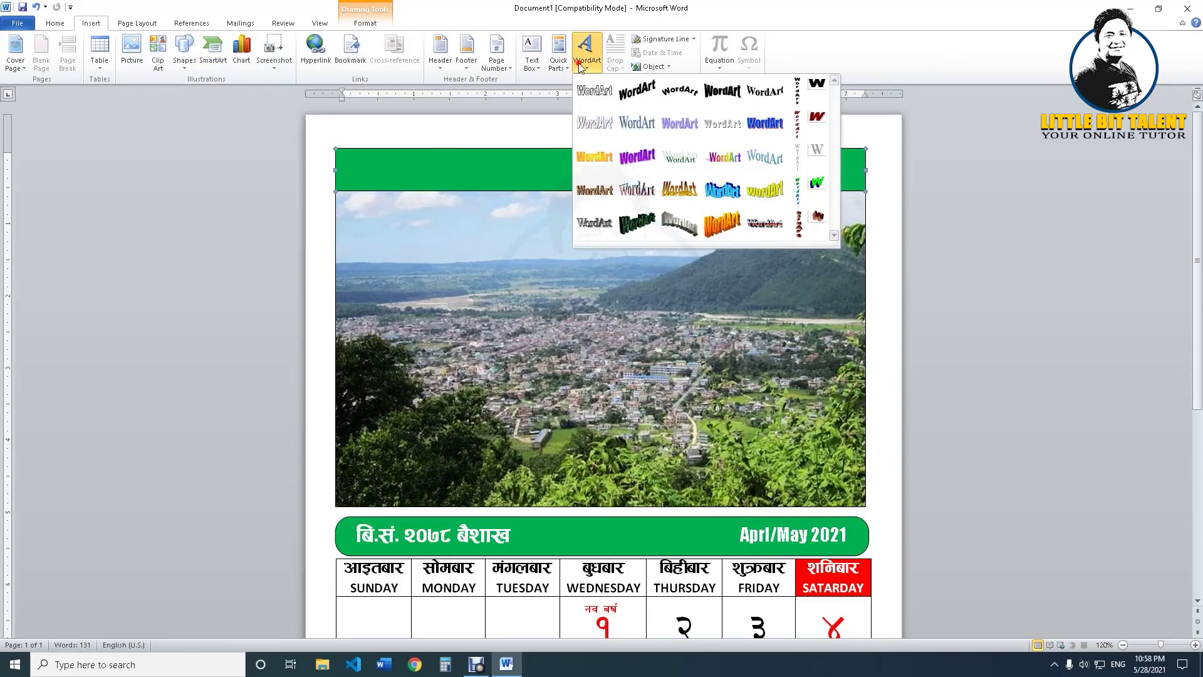
# Step: Choose the first WordArt style and set its font to Ganesh
pyautogui.click(594, 91)
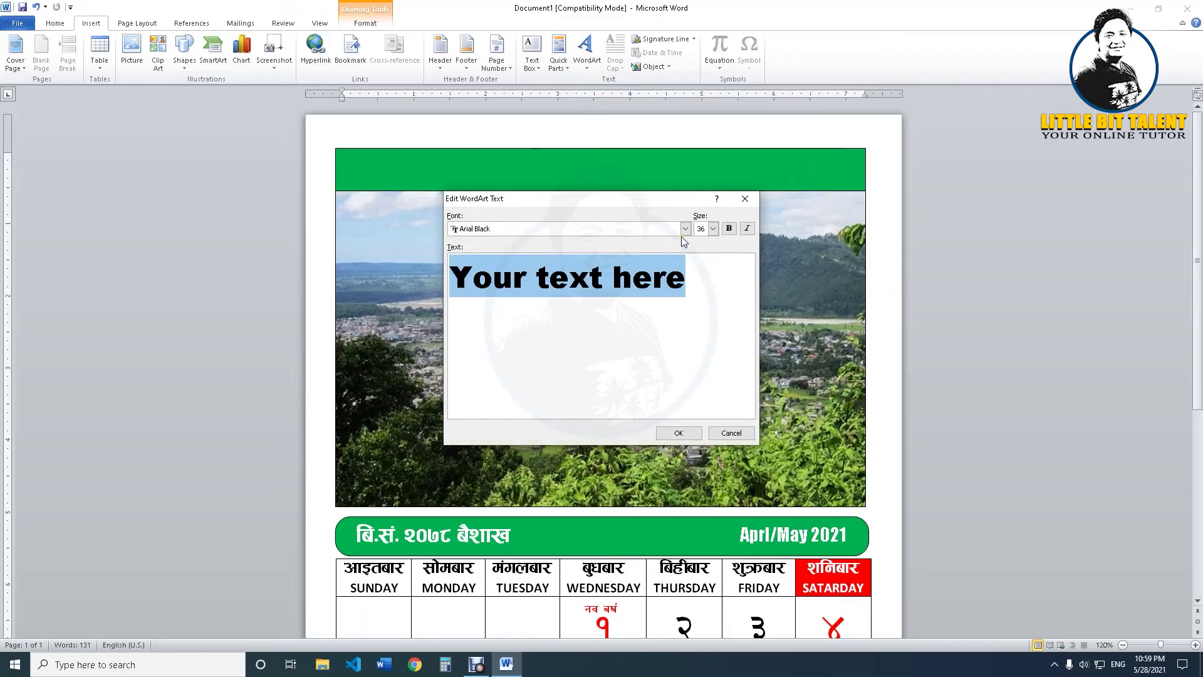
pyautogui.click(685, 228)
pyautogui.scroll(-3, 615, 268)
pyautogui.scroll(-3, 615, 269)
pyautogui.scroll(-2, 615, 269)
pyautogui.moveTo(687, 272); pyautogui.dragTo(692, 279)
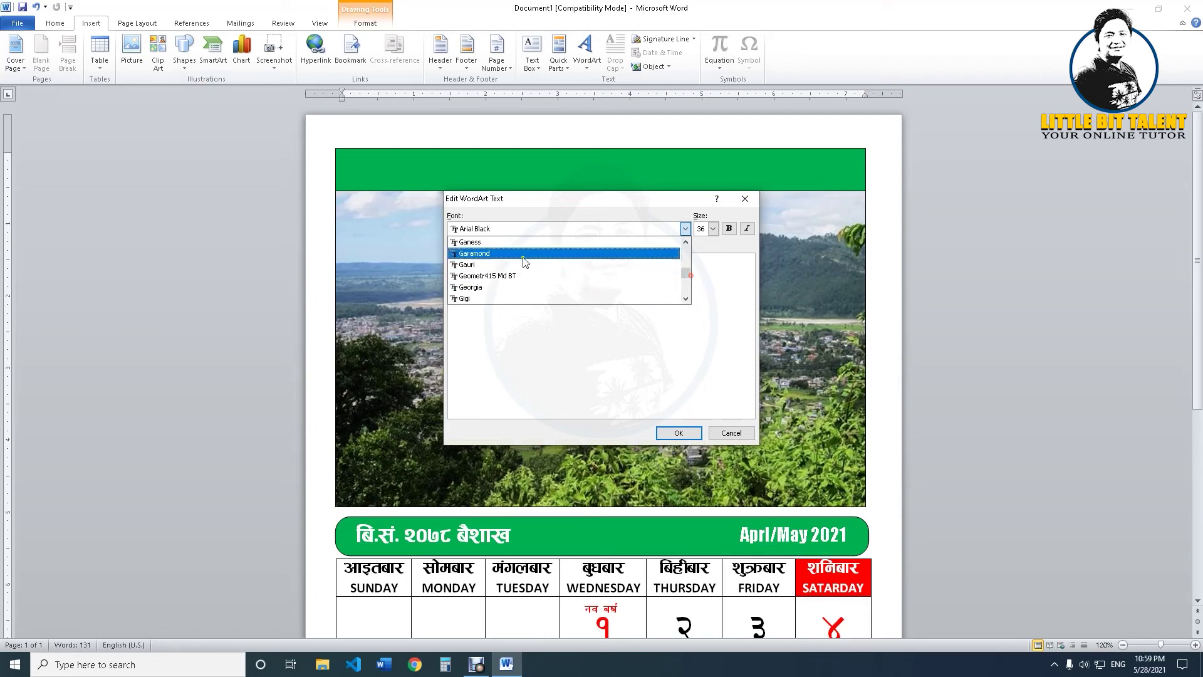
pyautogui.scroll(1, 496, 260)
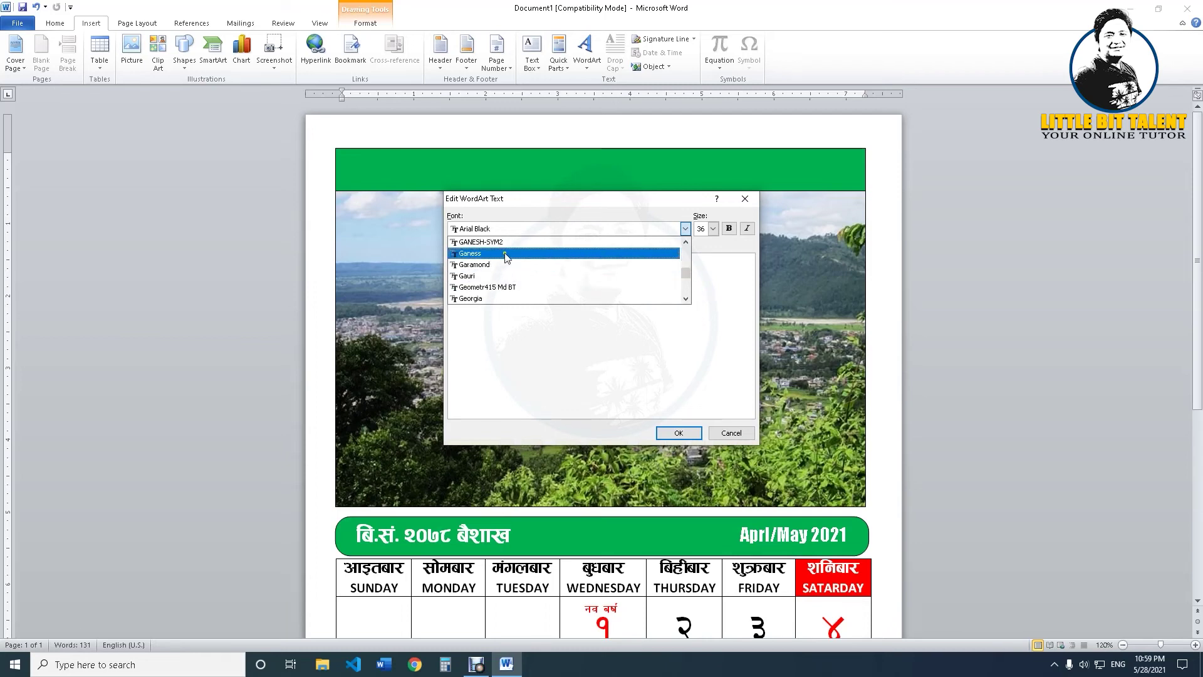
pyautogui.scroll(2, 502, 254)
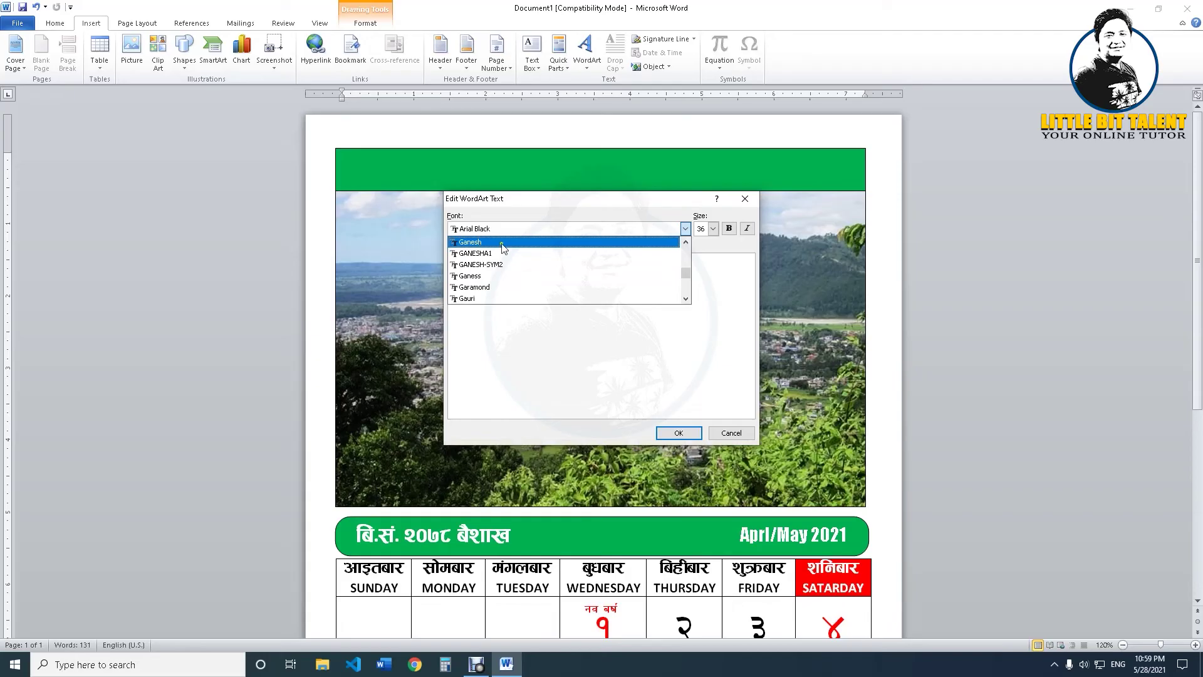
pyautogui.click(471, 243)
# Step: Enter 'हेटौंडा नमुना बचत तथा ऋण शहकारी लि.' on two lines as the WordArt text and confirm
pyautogui.click(677, 282)
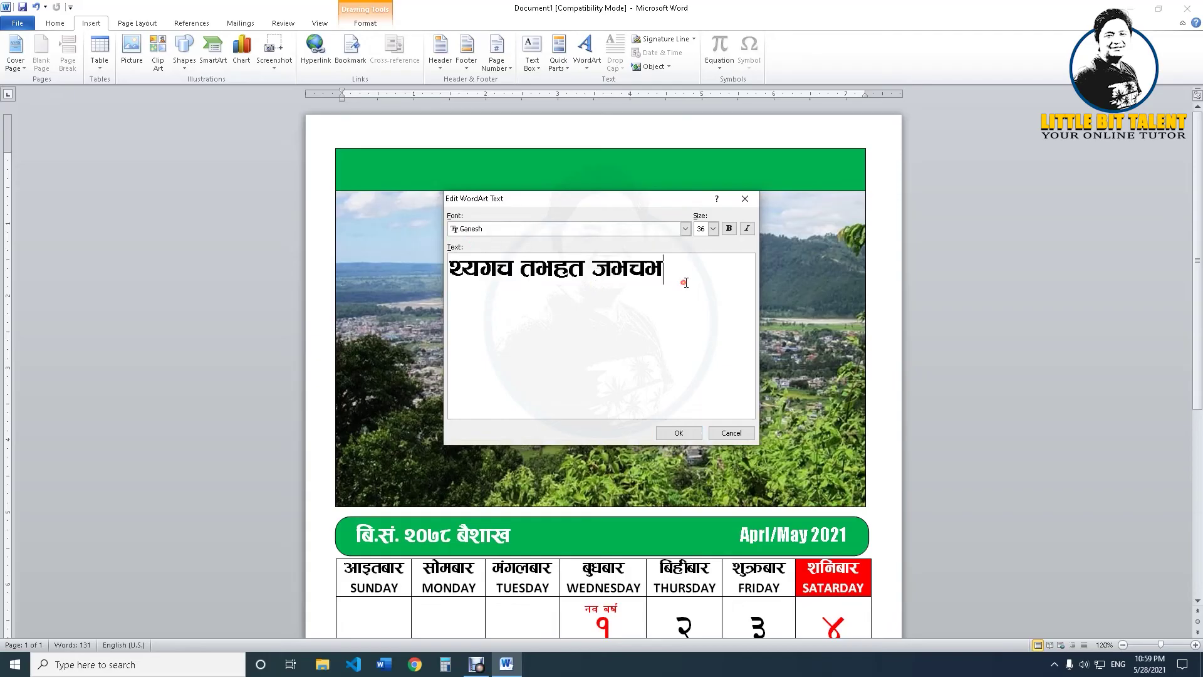
pyautogui.hotkey('ctrl', 'a')
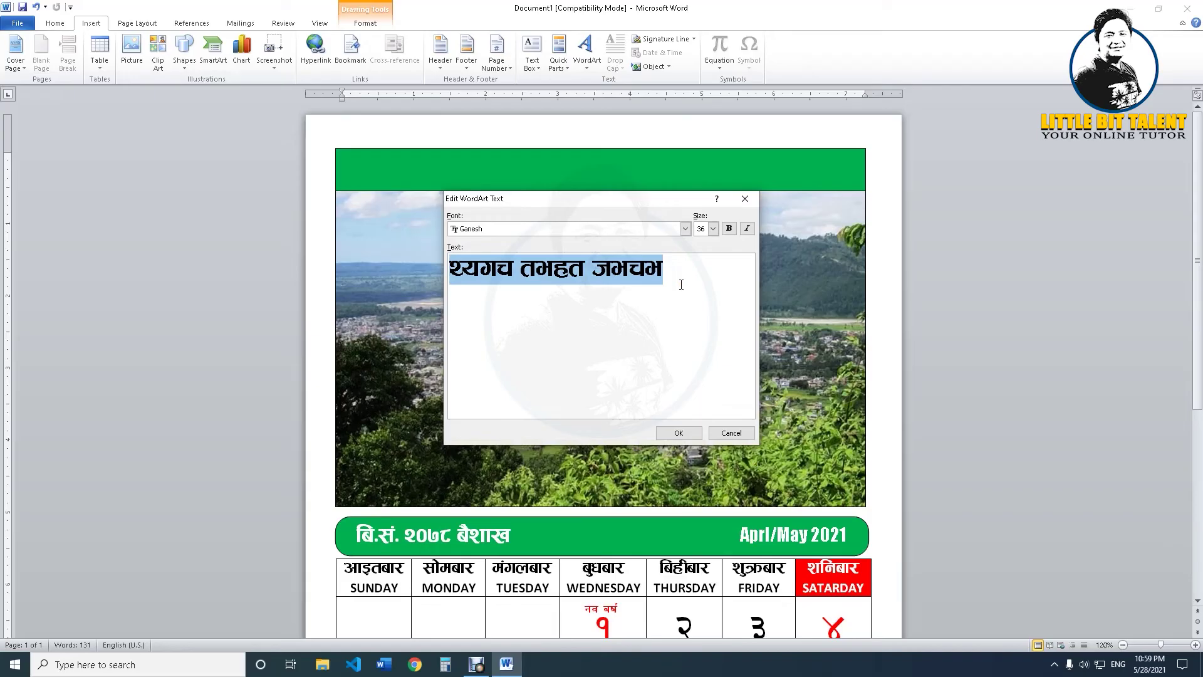
pyautogui.write('x')
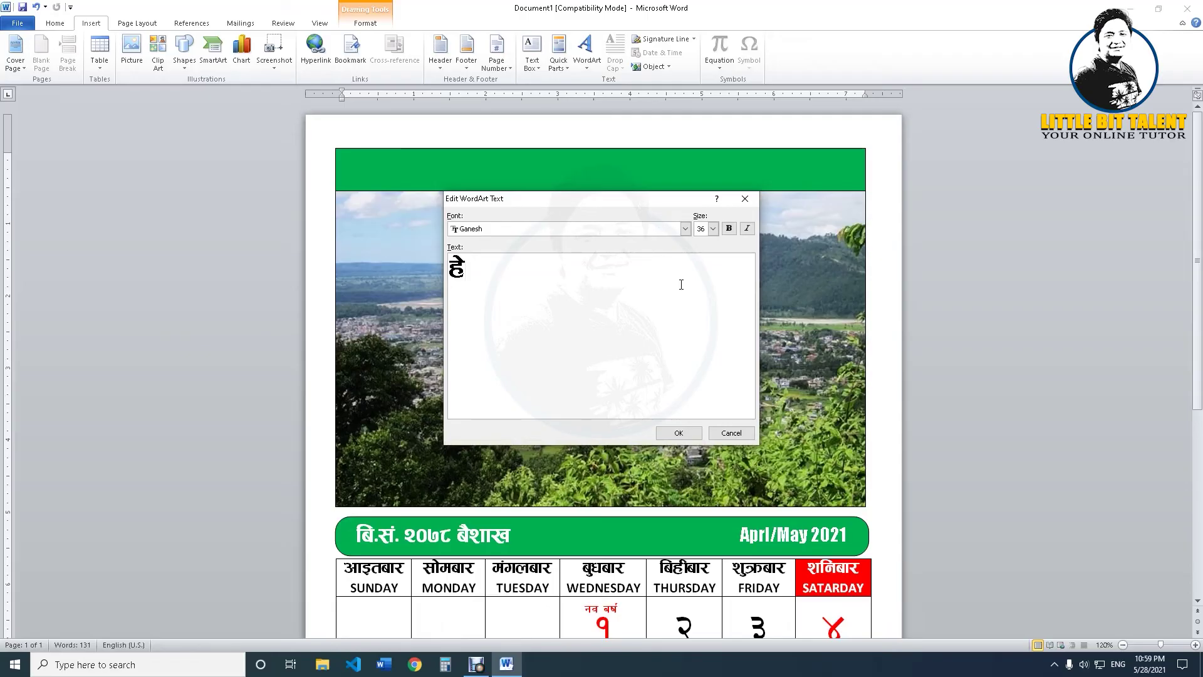
pyautogui.write('6f')
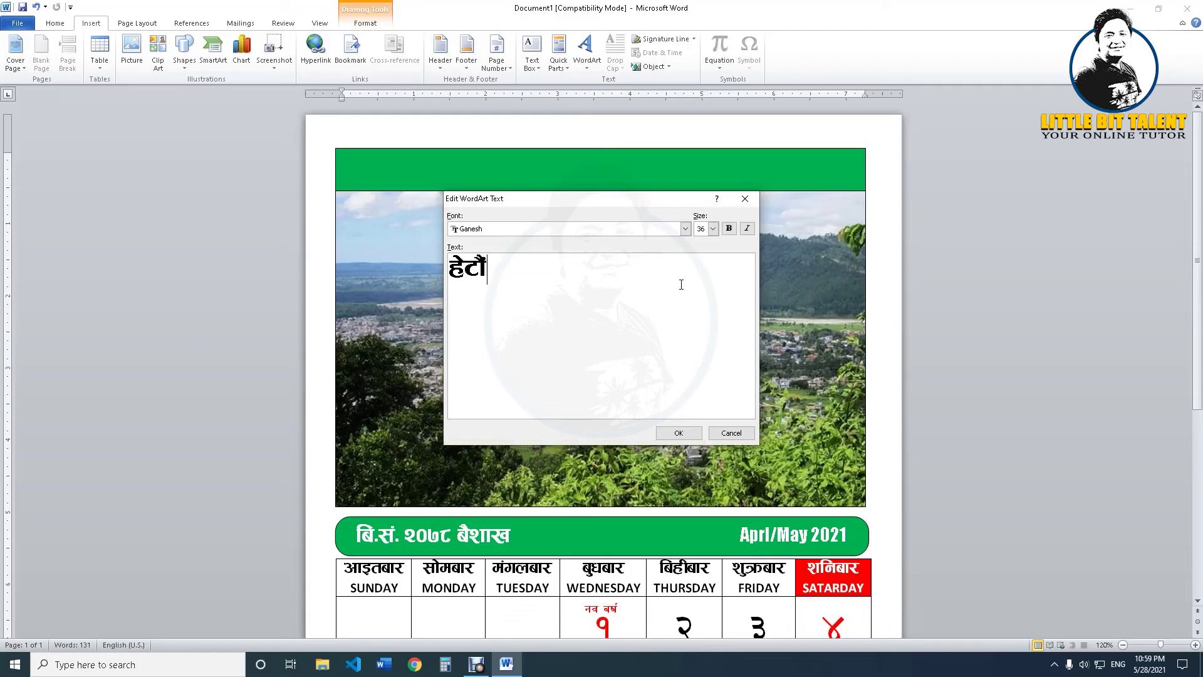
pyautogui.write("8f gd'gf")
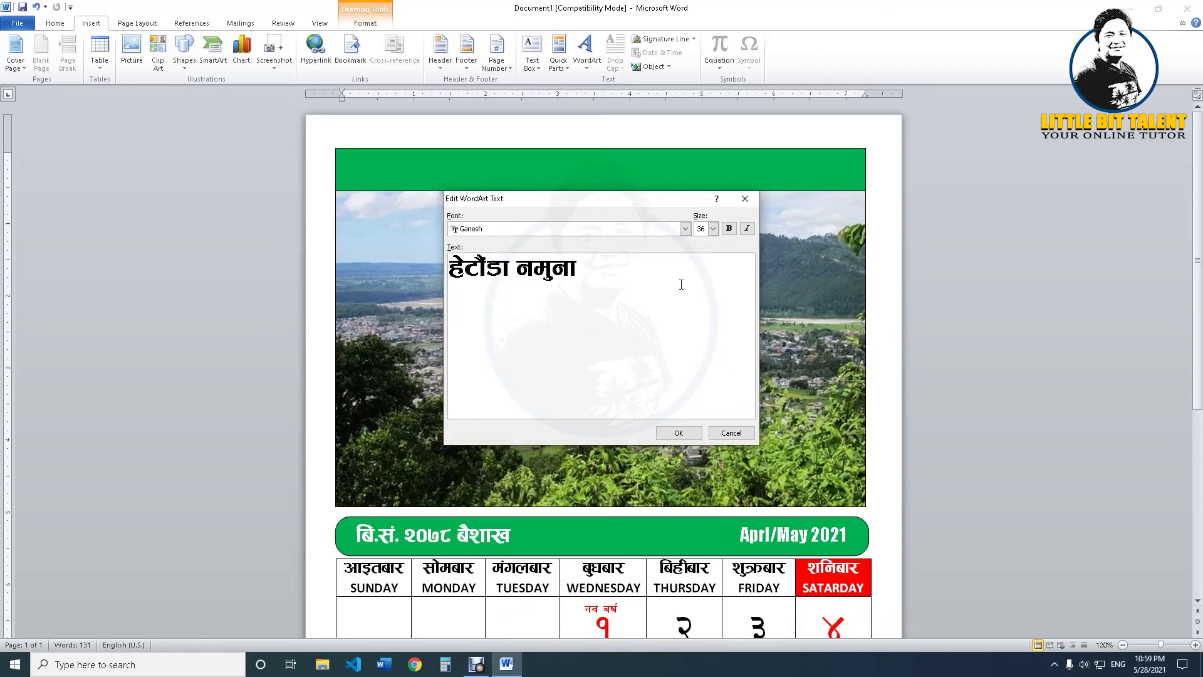
pyautogui.write('jrt C0')
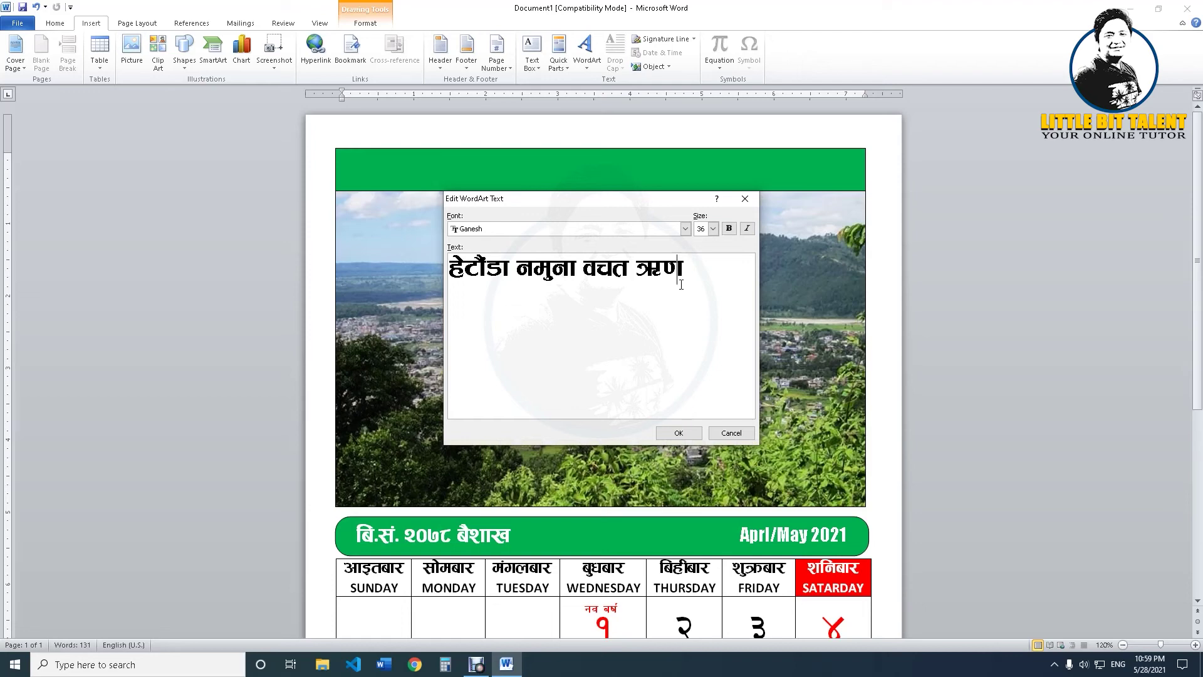
pyautogui.write('tyf')
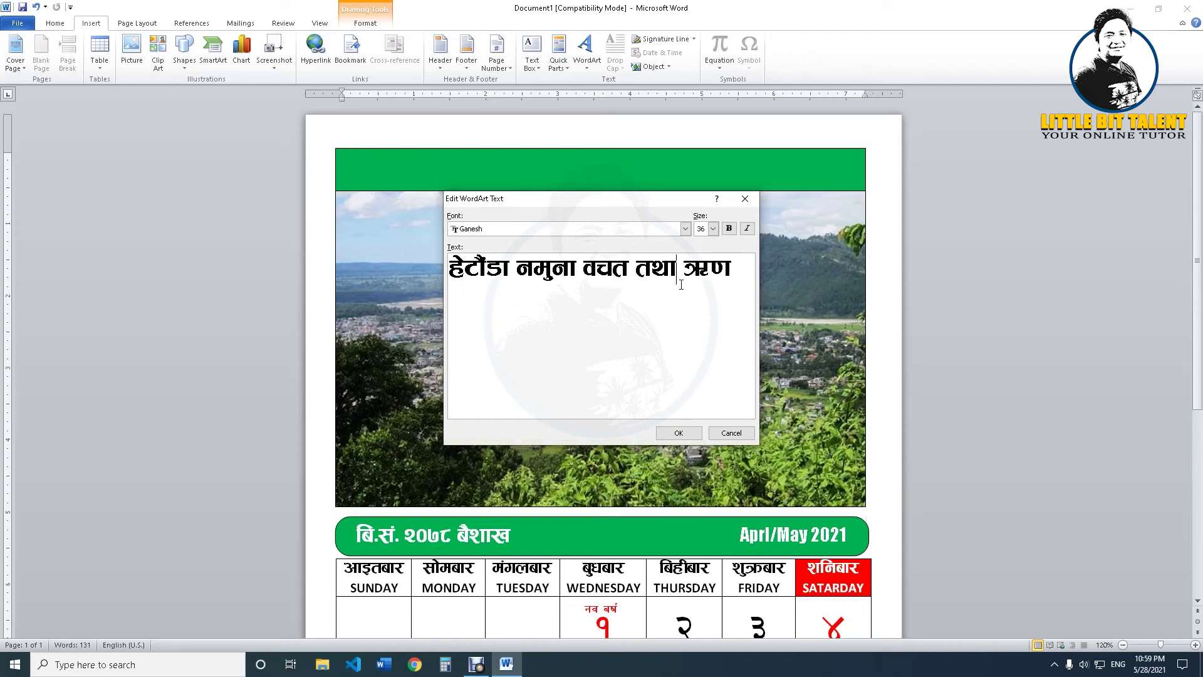
pyautogui.press('Return')
pyautogui.write('z')
pyautogui.write('xsf/L ln')
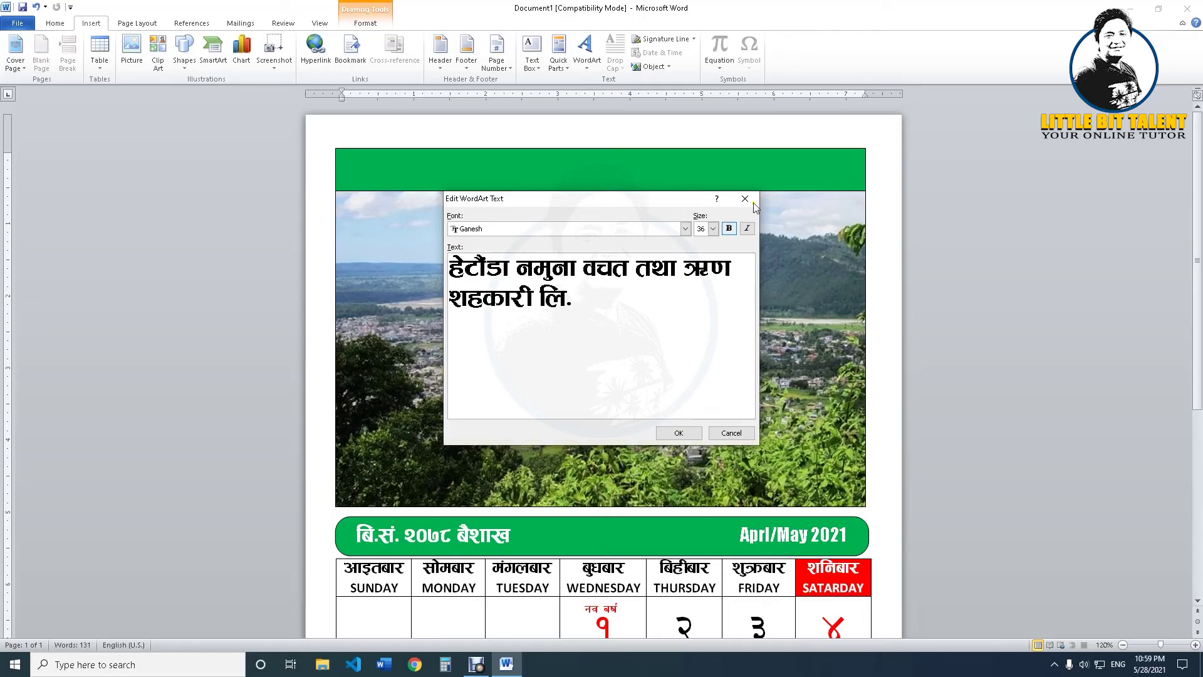
pyautogui.moveTo(595, 309); pyautogui.dragTo(449, 292)
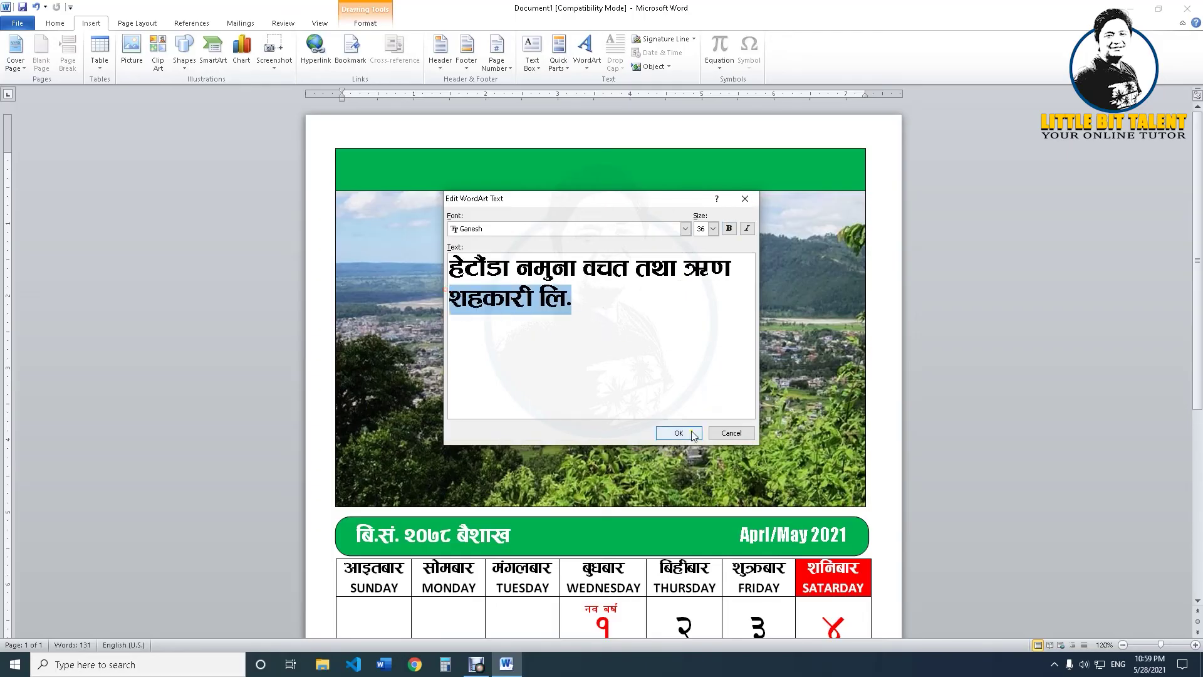
pyautogui.click(689, 430)
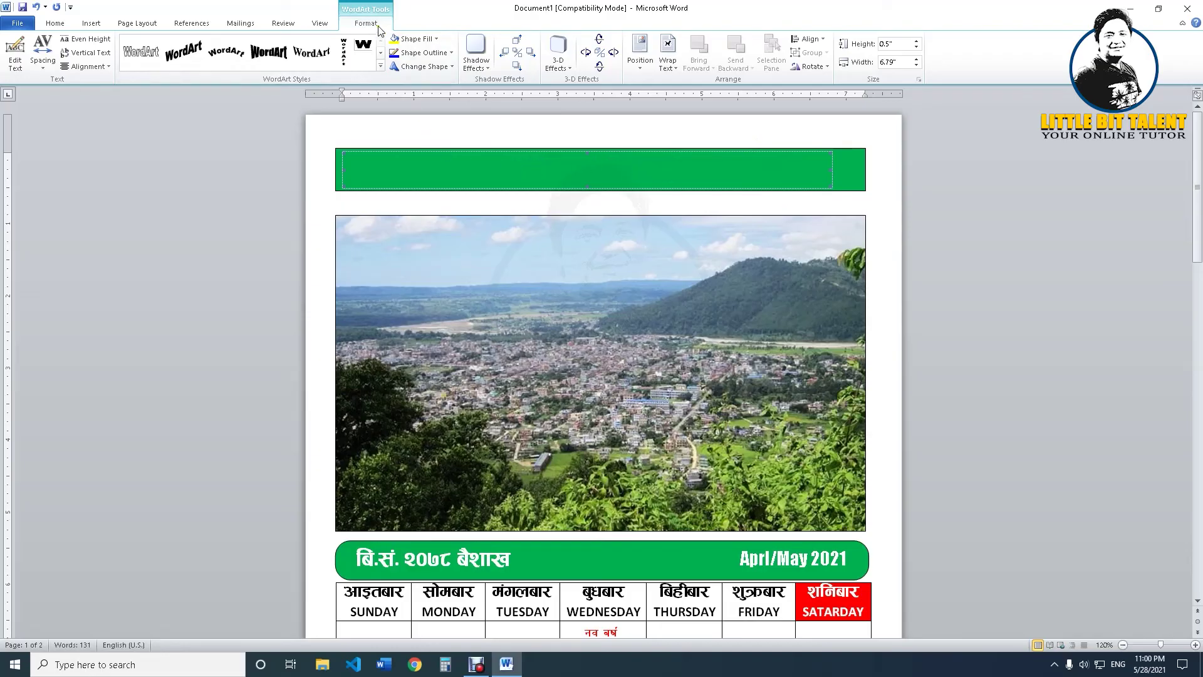
# Step: Set the WordArt title to float in front of text and remove its outline
pyautogui.click(670, 71)
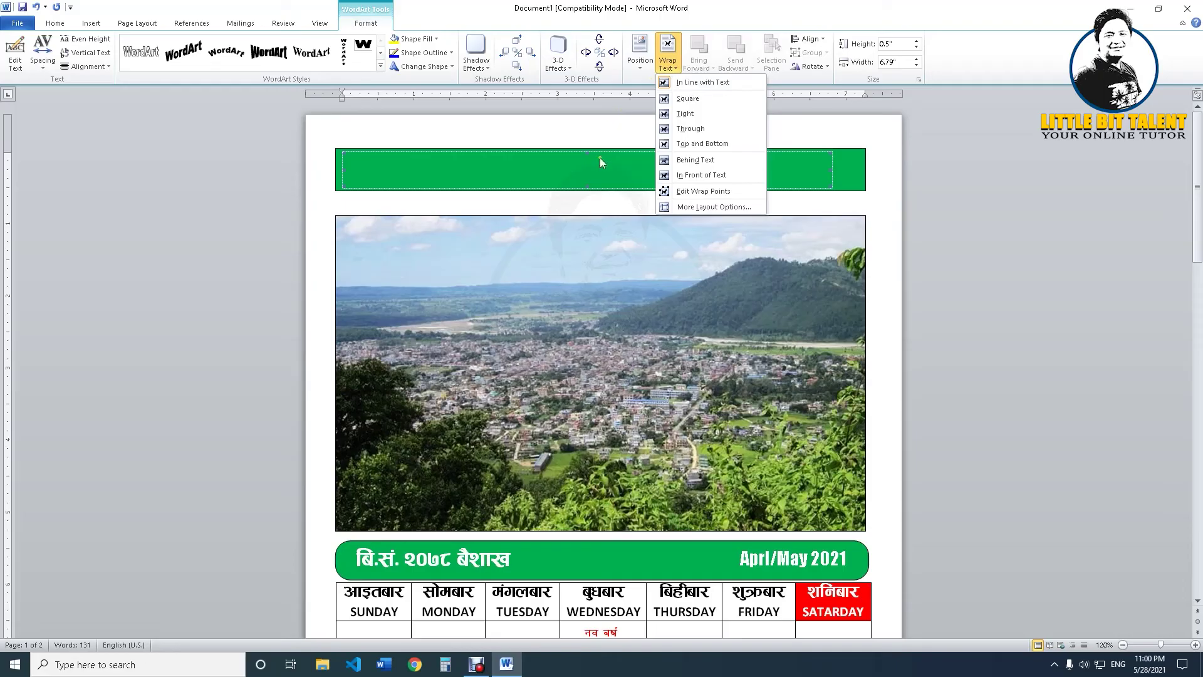
pyautogui.click(700, 176)
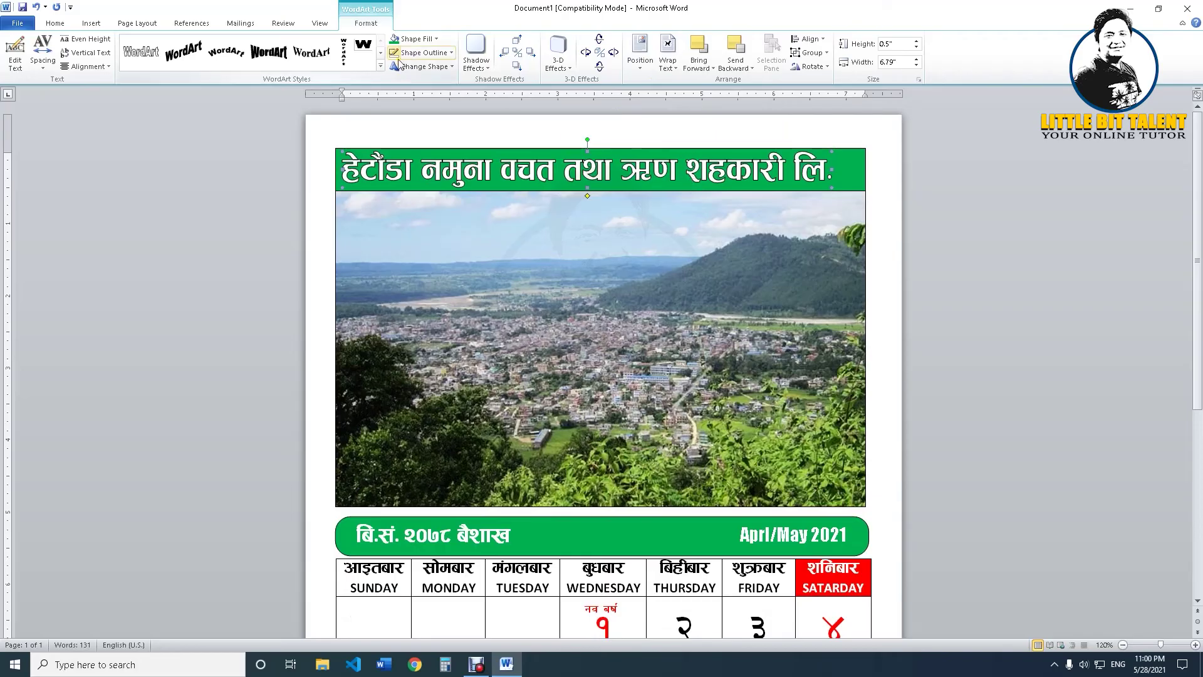
pyautogui.click(426, 53)
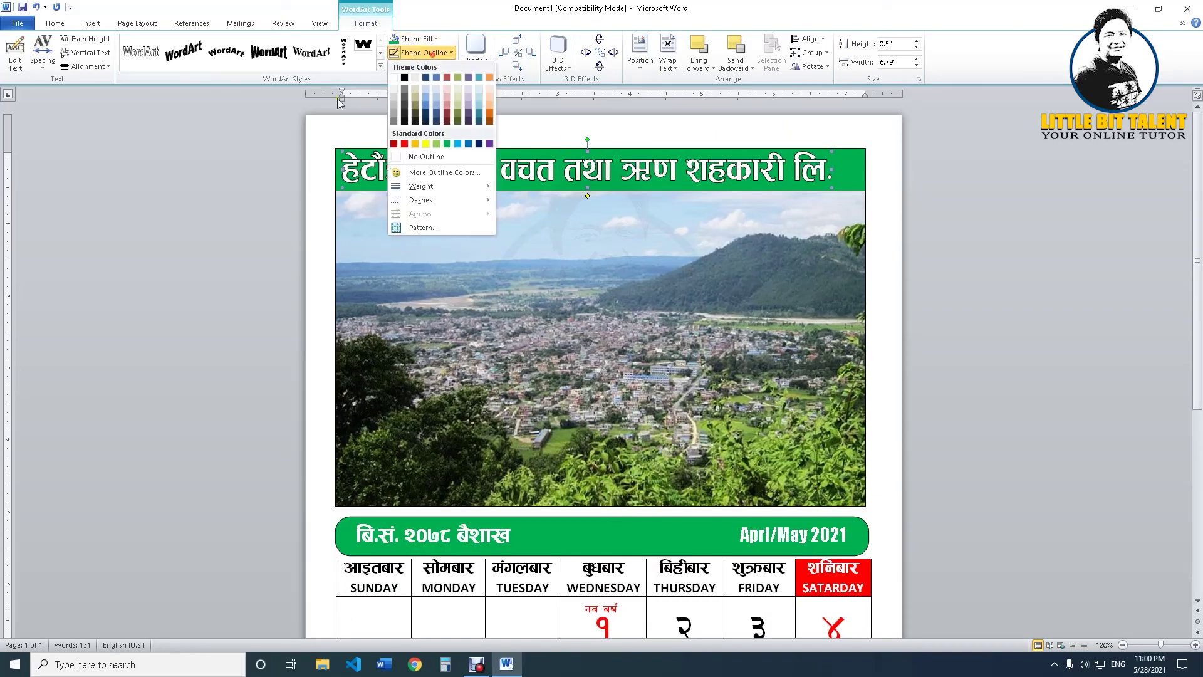
pyautogui.click(416, 161)
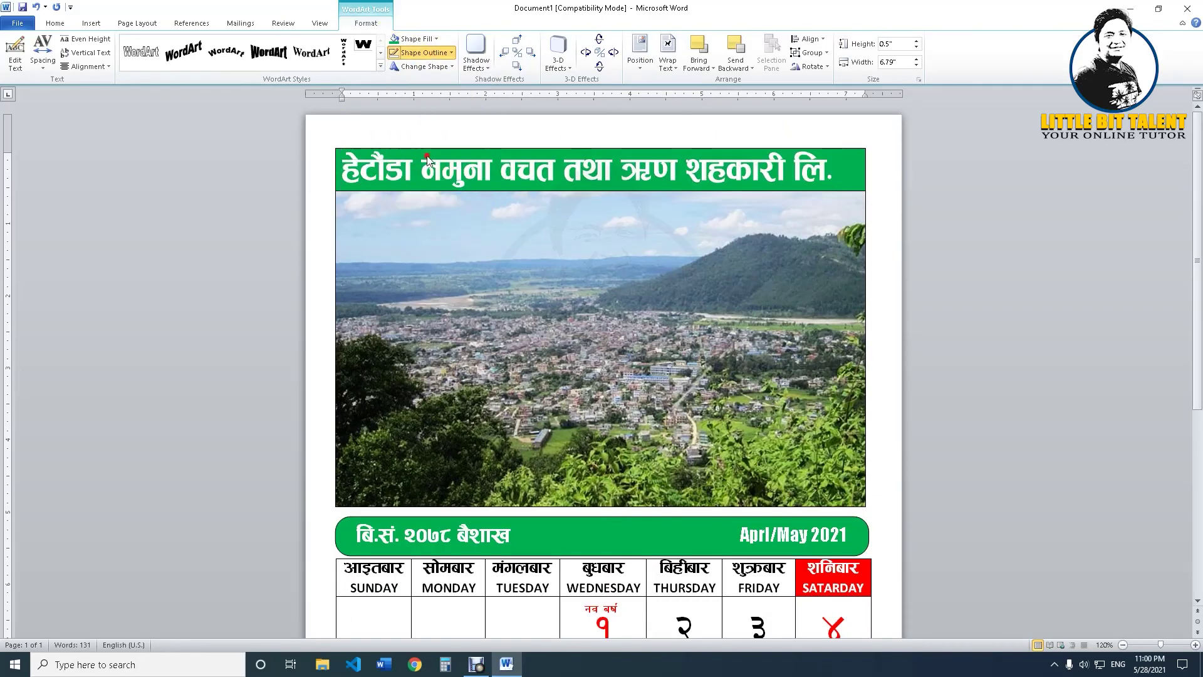
# Step: Shift the WordArt title right within the green header band, leaving space on its left
pyautogui.click(586, 178)
pyautogui.moveTo(586, 178); pyautogui.dragTo(587, 180)
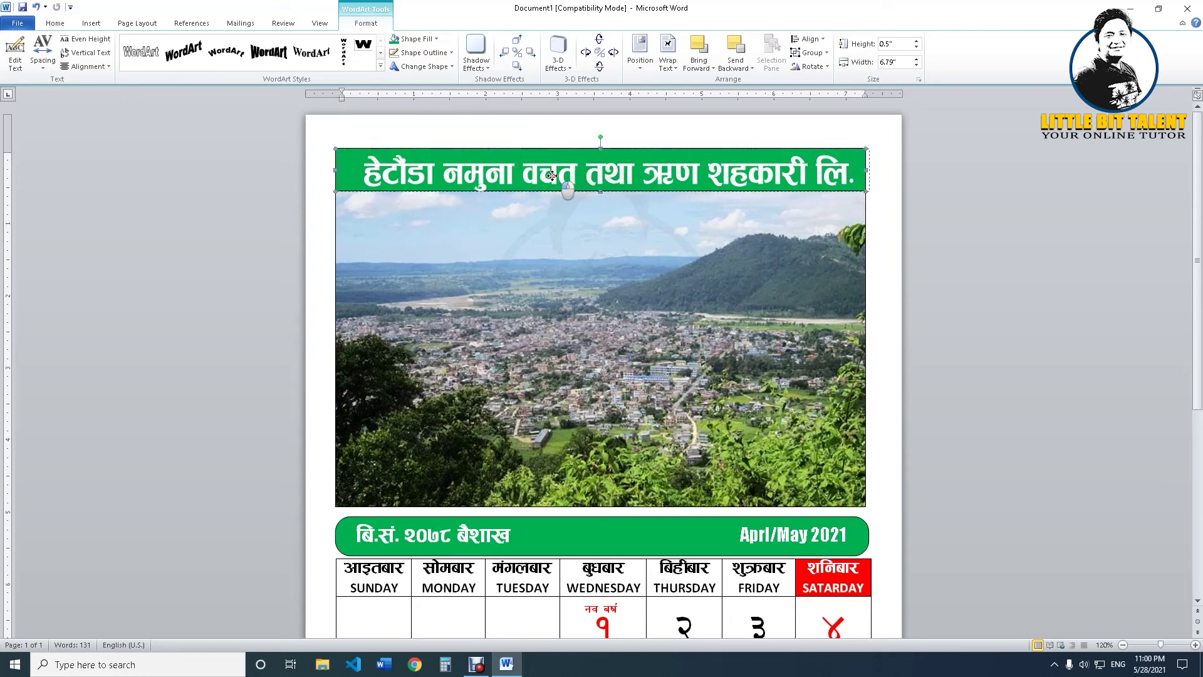
pyautogui.click(358, 166)
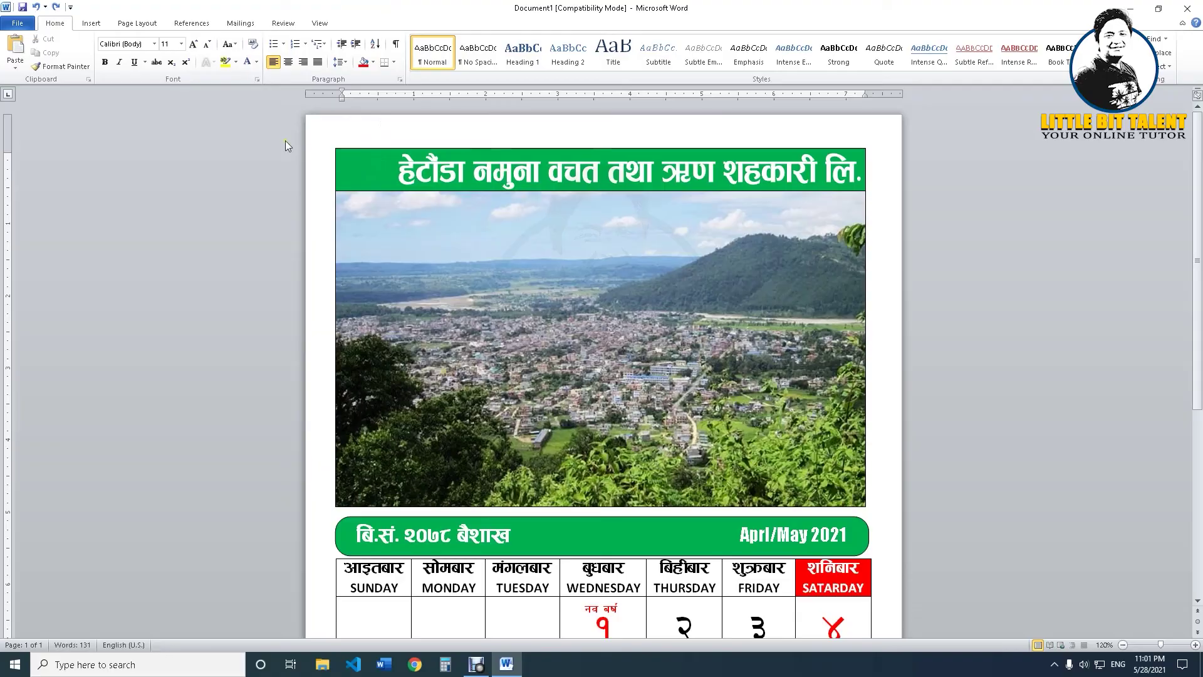
pyautogui.click(91, 23)
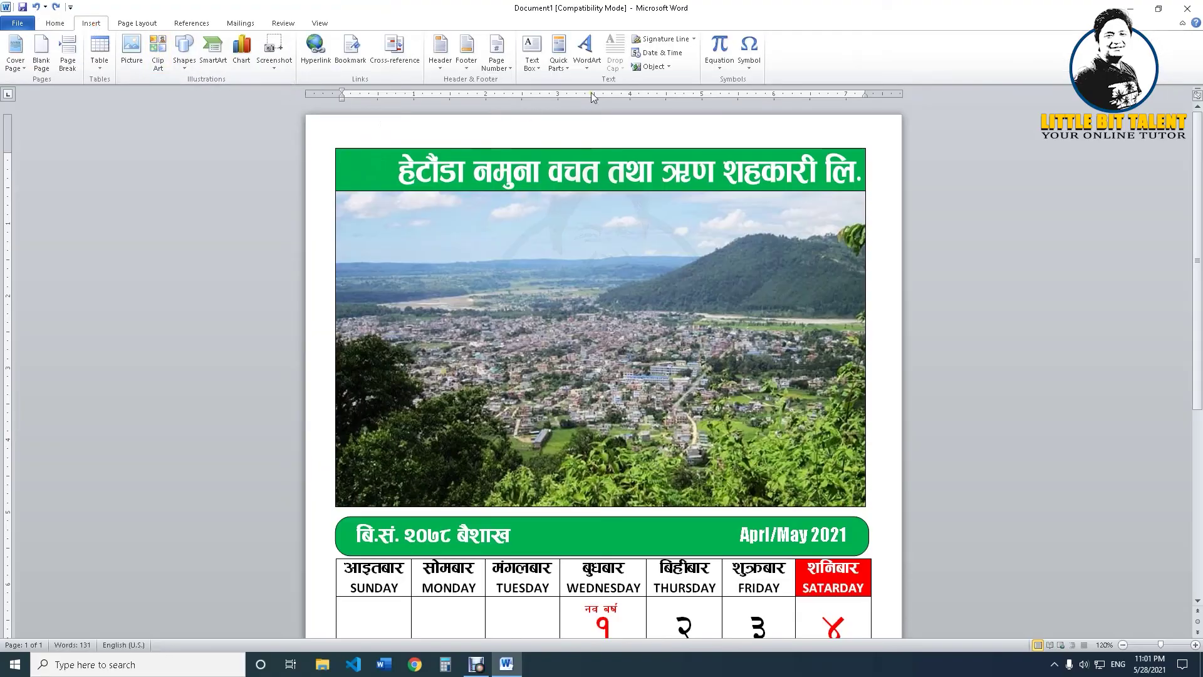
# Step: Draw a text box at the banner's left and insert the Logo image from PNG Images
pyautogui.click(538, 68)
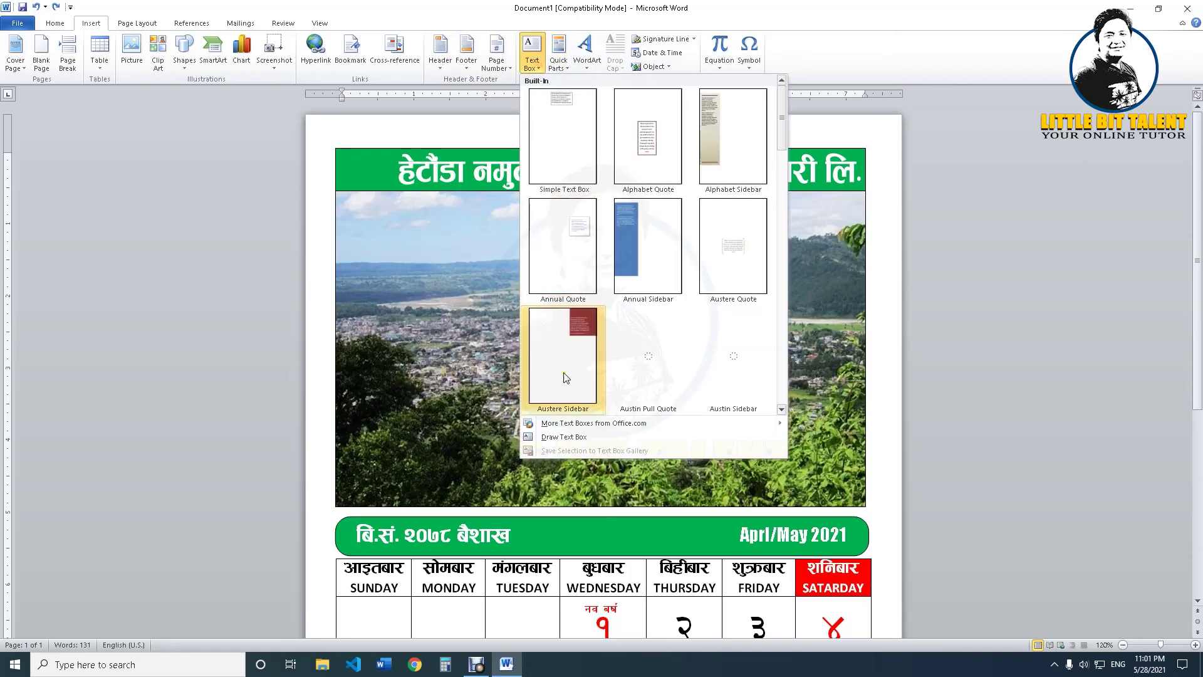
pyautogui.click(537, 439)
pyautogui.moveTo(340, 148); pyautogui.dragTo(401, 190)
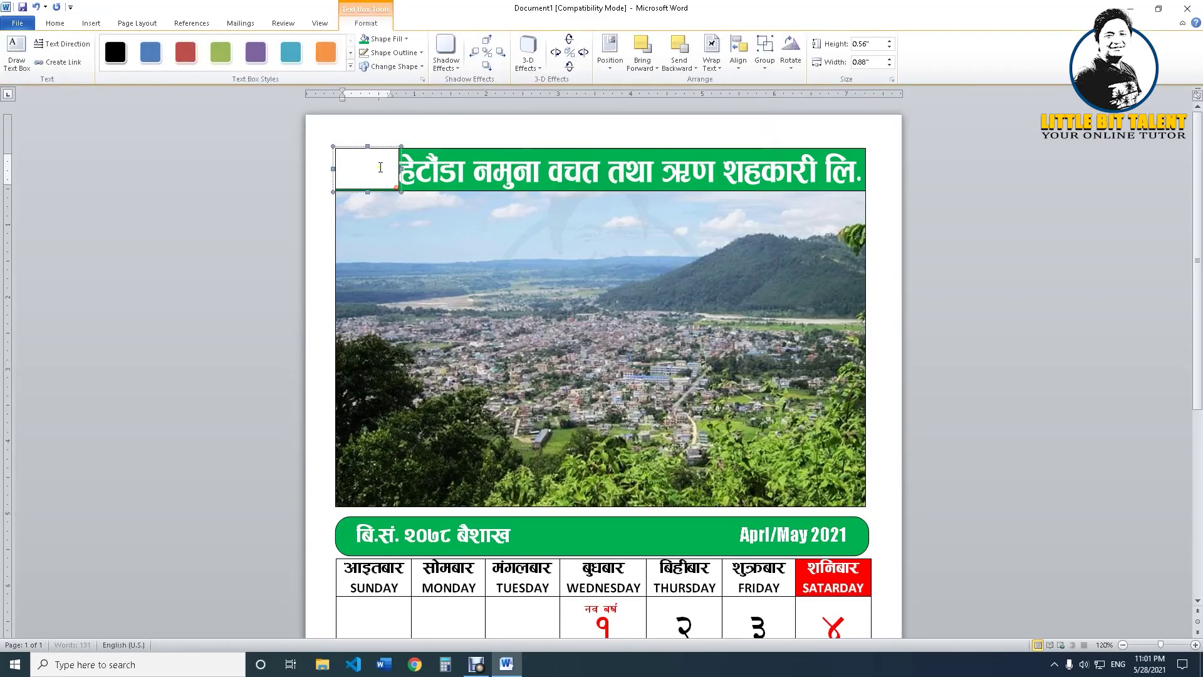
pyautogui.click(87, 23)
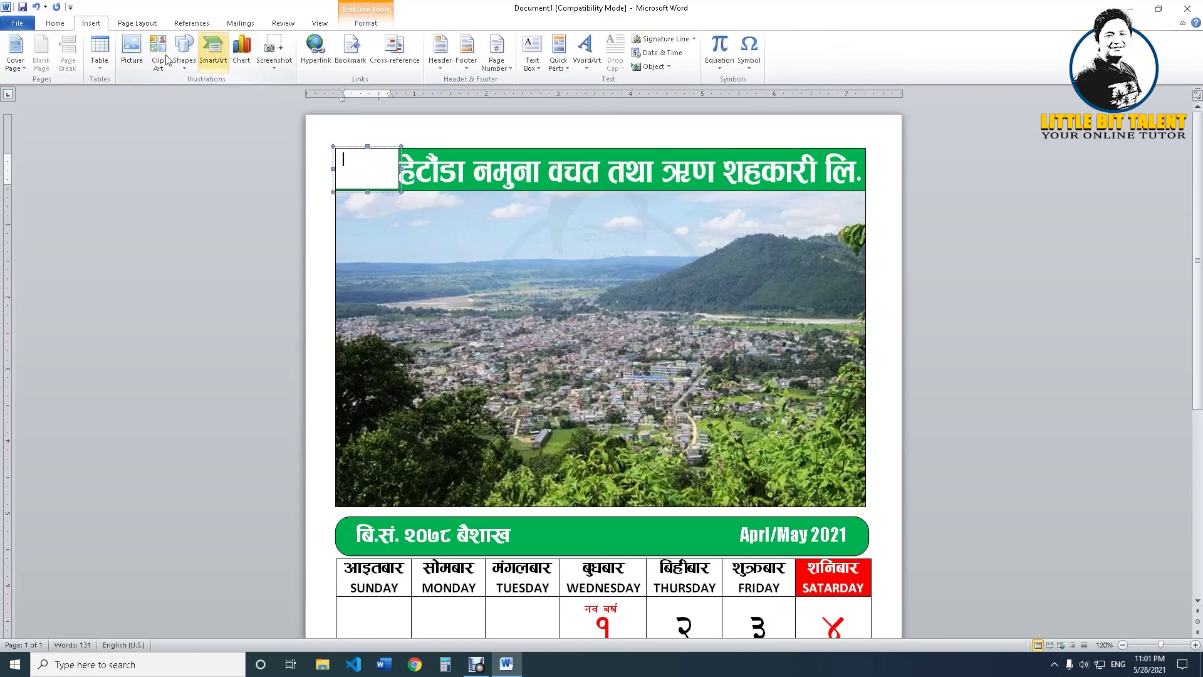
pyautogui.click(128, 58)
pyautogui.press('BackSpace')
pyautogui.click(464, 176)
pyautogui.doubleClick(463, 175)
pyautogui.click(281, 166)
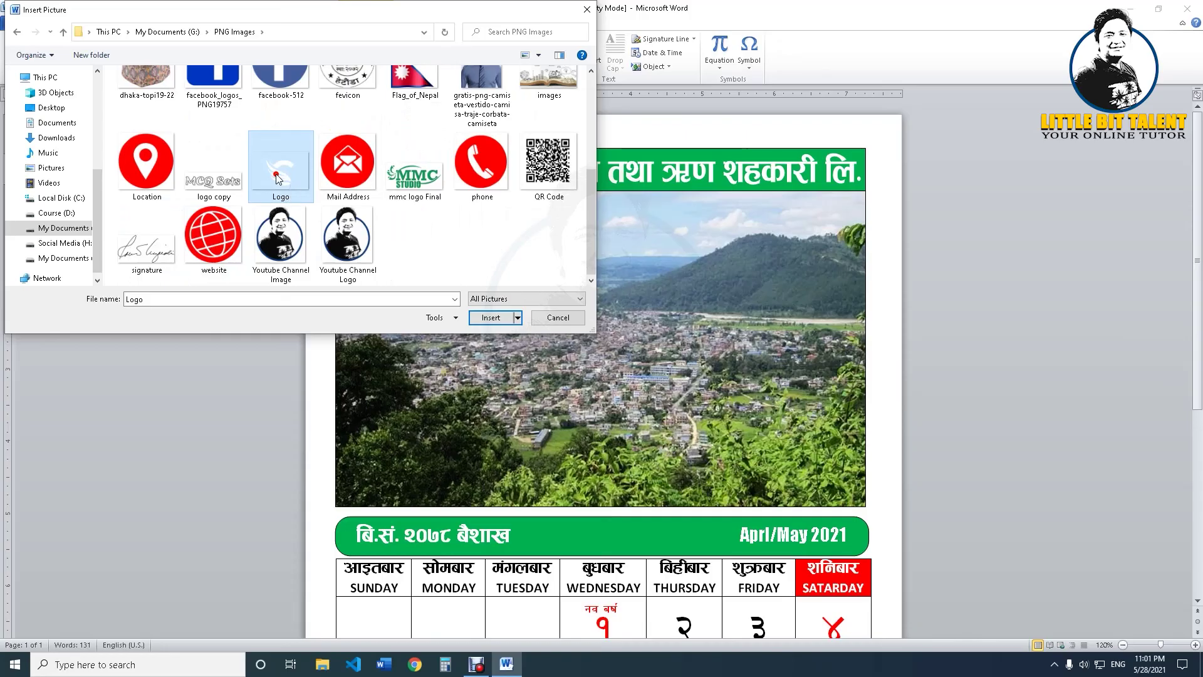
pyautogui.click(492, 318)
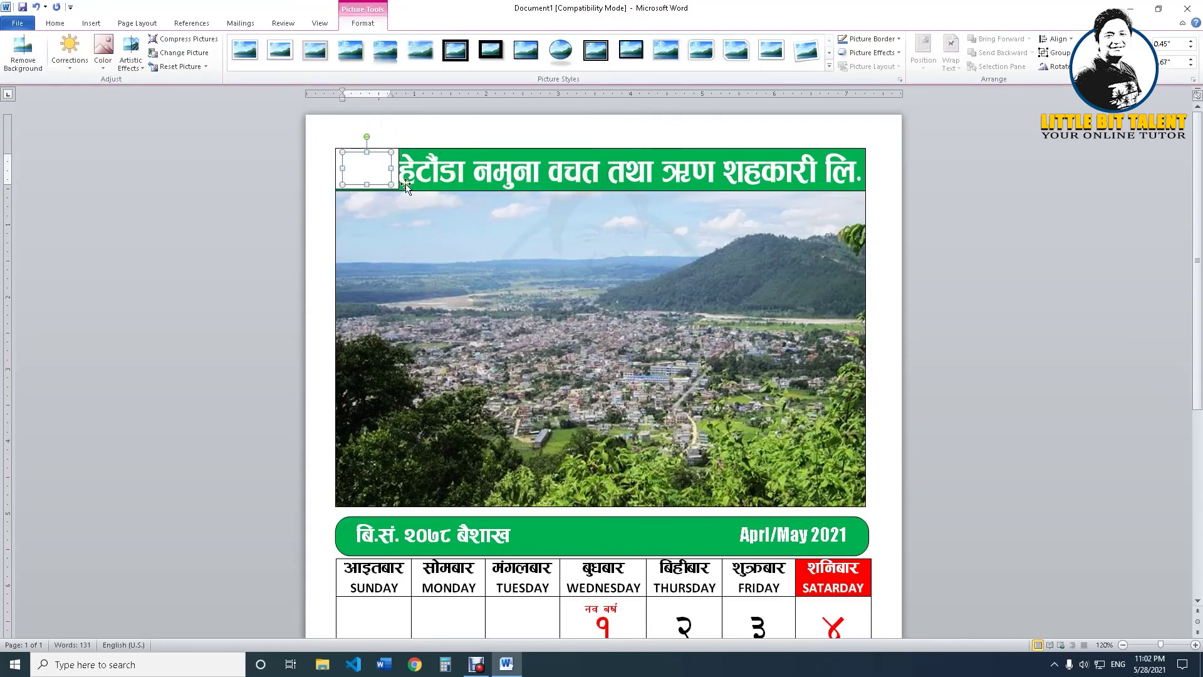
# Step: Give the logo box a green fill and no outline to match the header
pyautogui.click(401, 181)
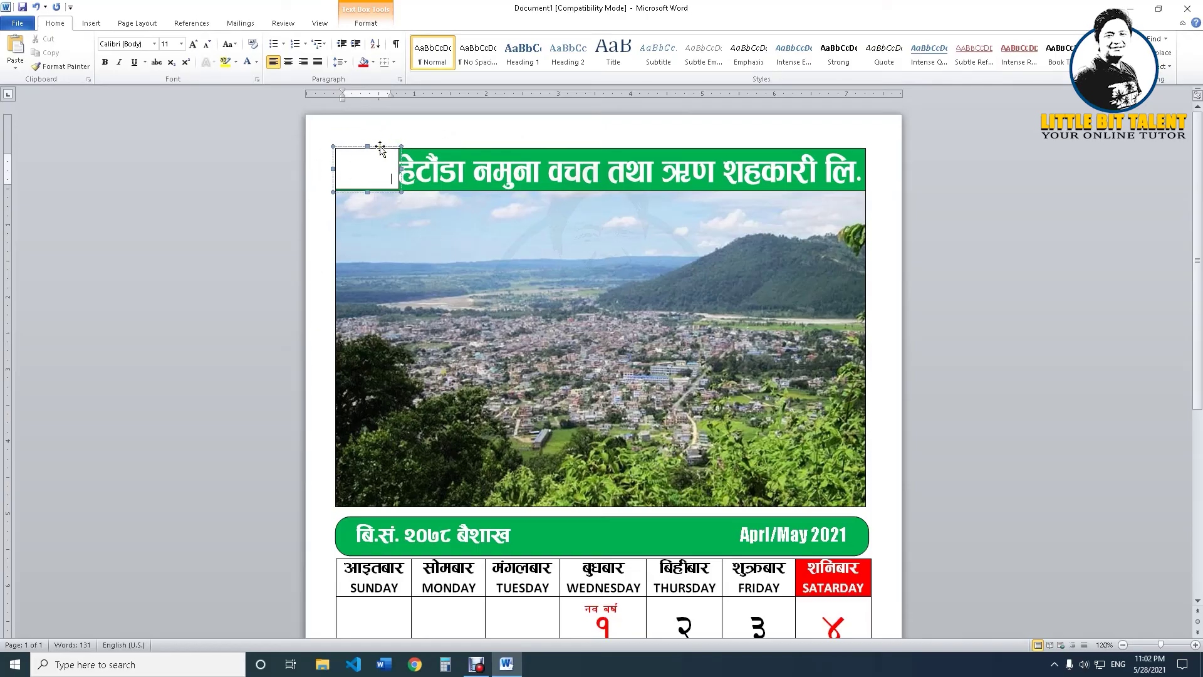
pyautogui.doubleClick(396, 153)
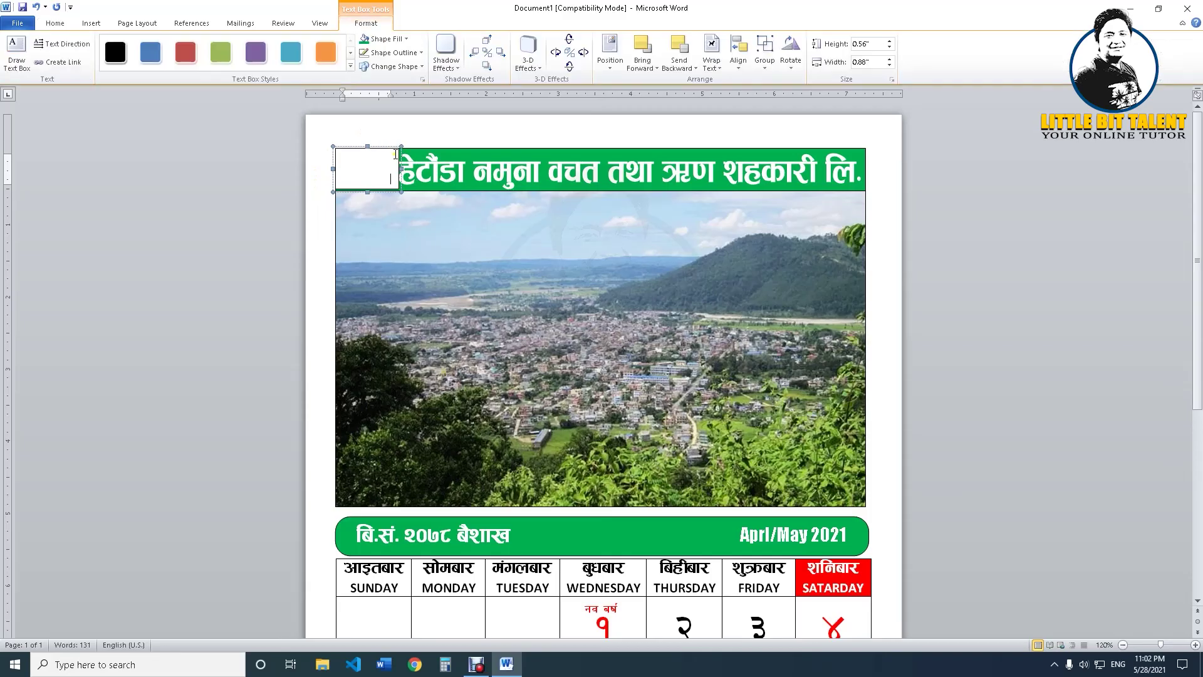
pyautogui.click(385, 38)
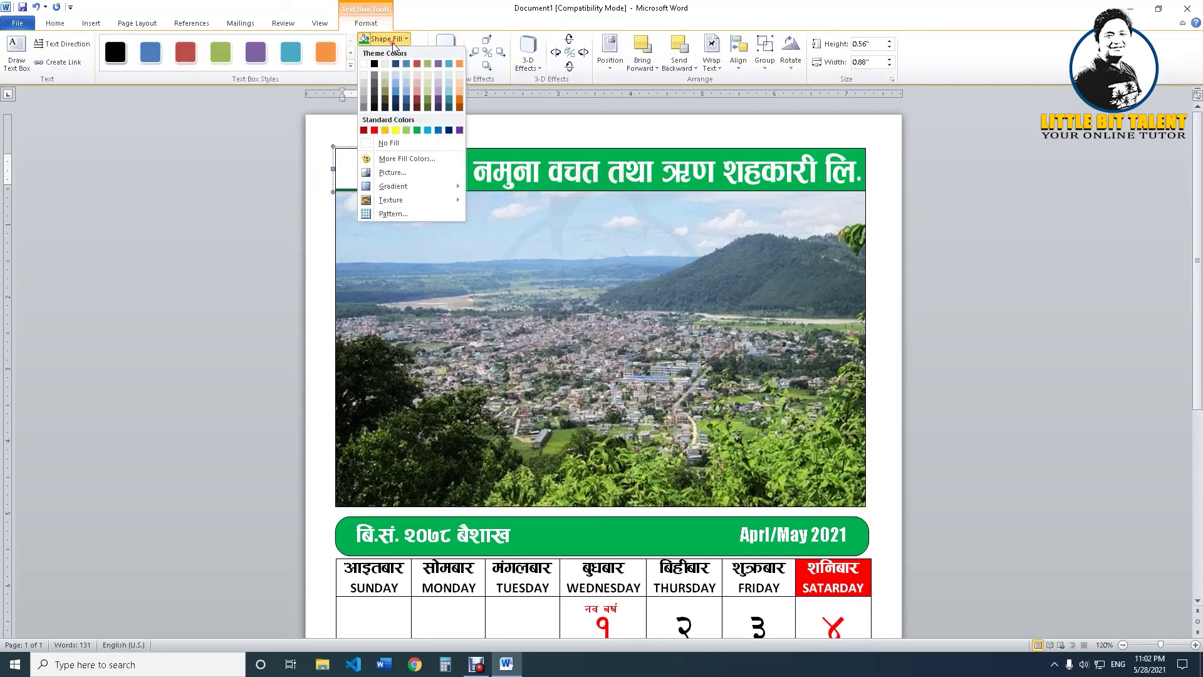
pyautogui.click(365, 139)
pyautogui.click(395, 53)
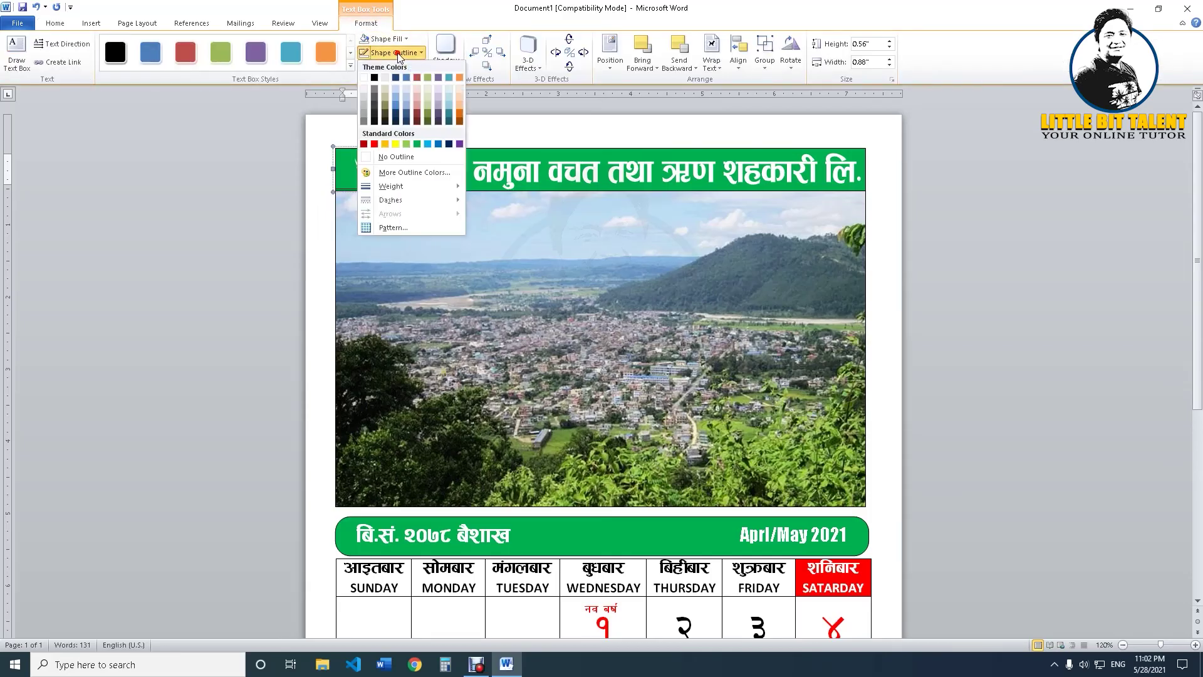
pyautogui.click(406, 158)
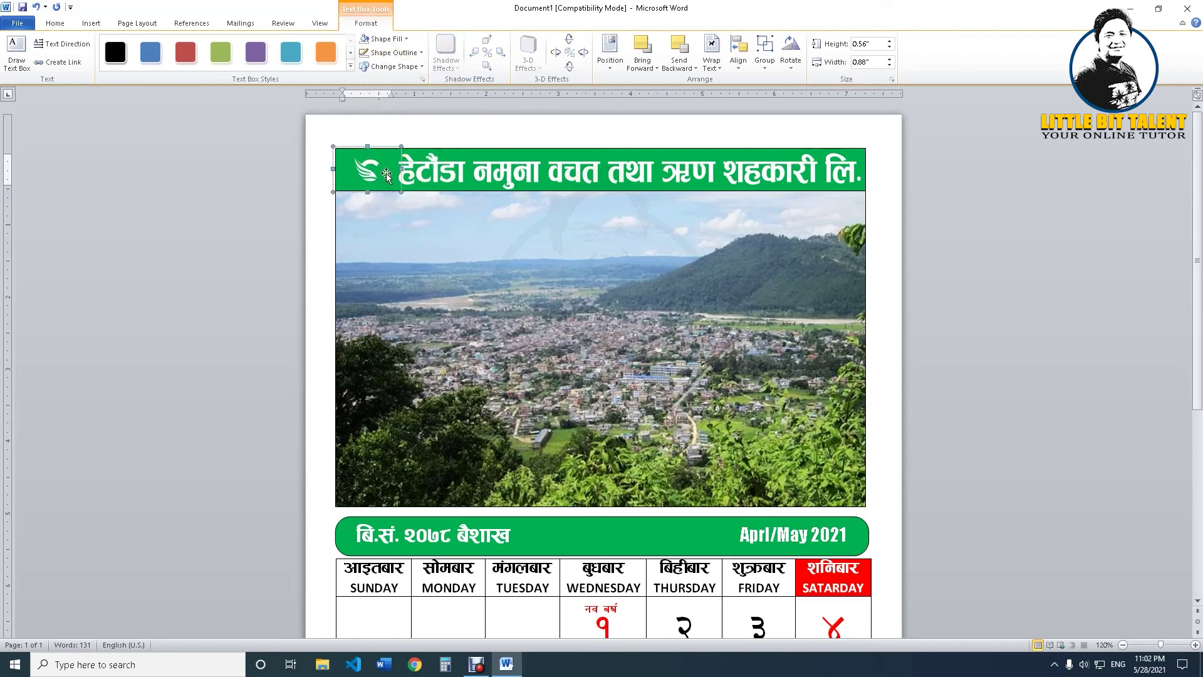
# Step: Enlarge the logo and stretch the organisation-name title leftward toward it
pyautogui.click(387, 171)
pyautogui.moveTo(391, 185); pyautogui.dragTo(400, 187)
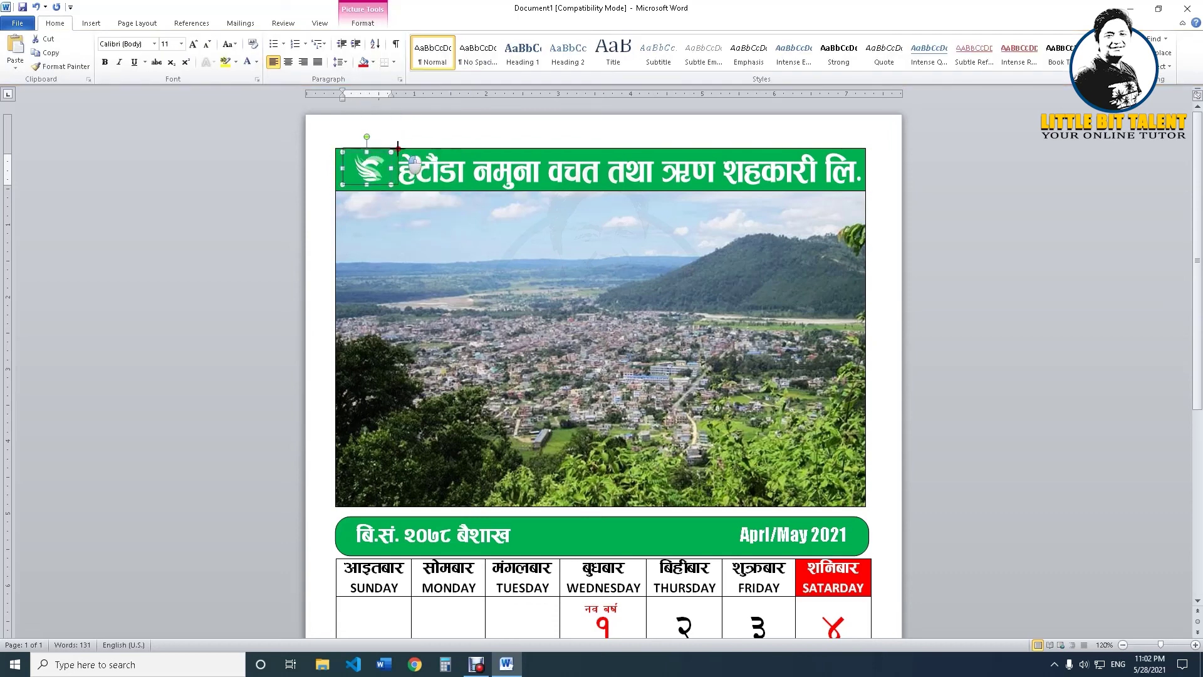
pyautogui.click(404, 174)
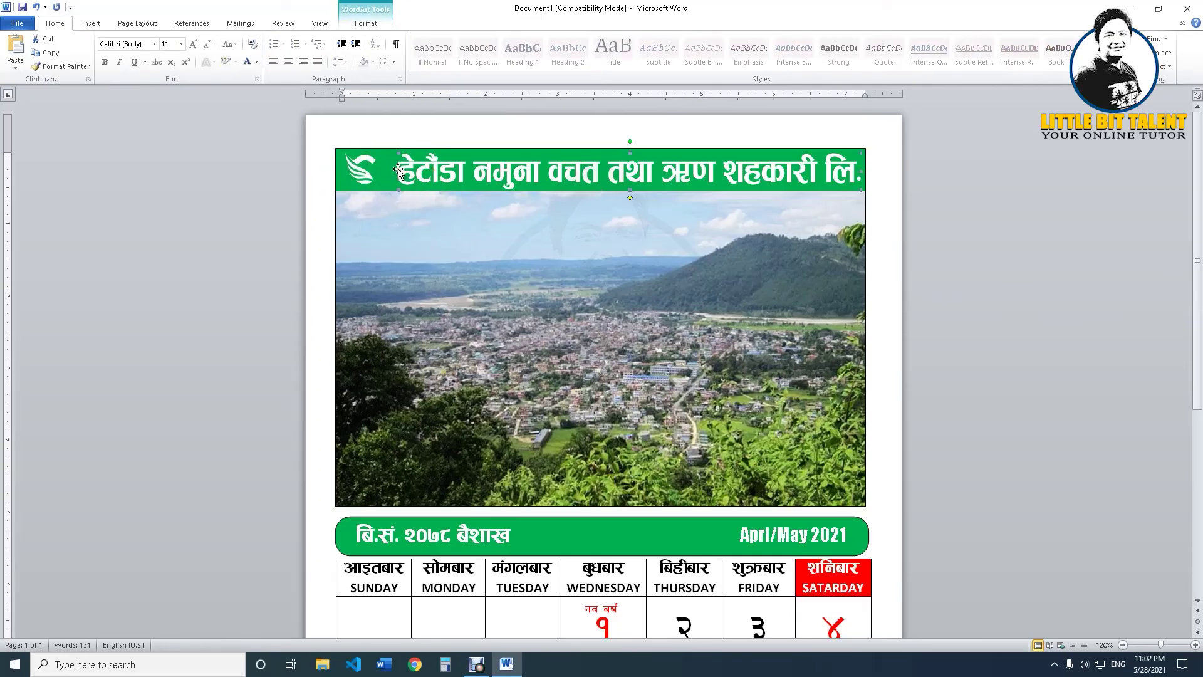
pyautogui.moveTo(399, 170); pyautogui.dragTo(383, 170)
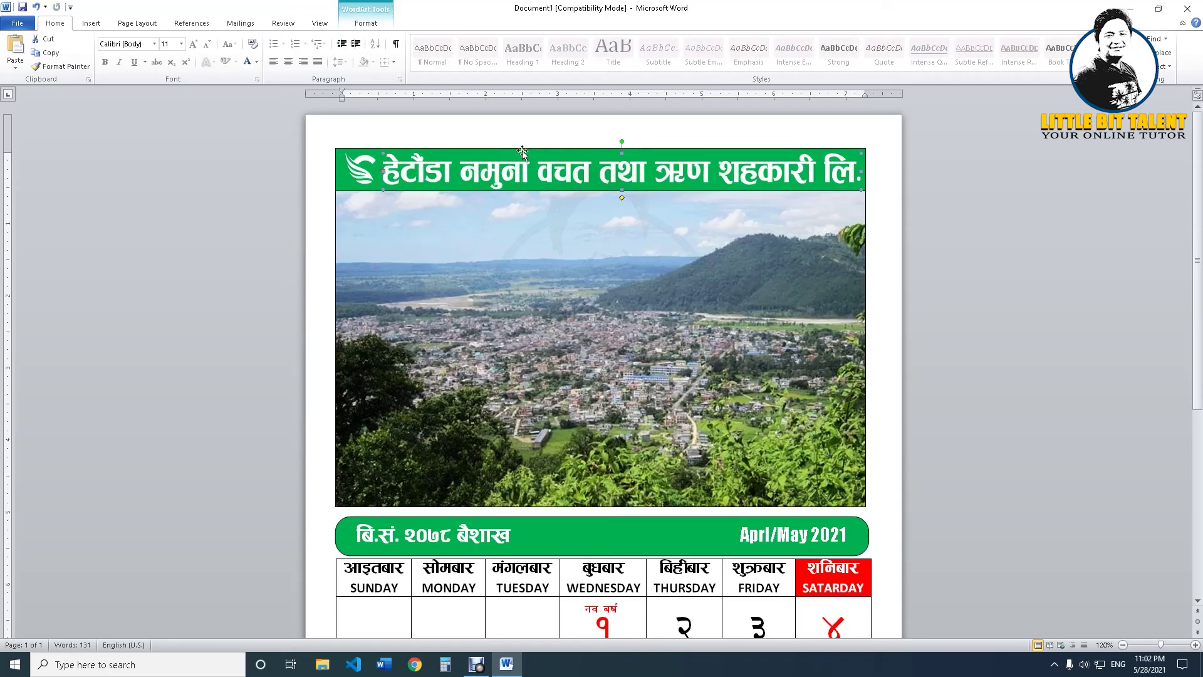
pyautogui.click(543, 134)
pyautogui.keyDown('ctrl'); pyautogui.scroll(-3, 638, 344); pyautogui.keyUp('ctrl')
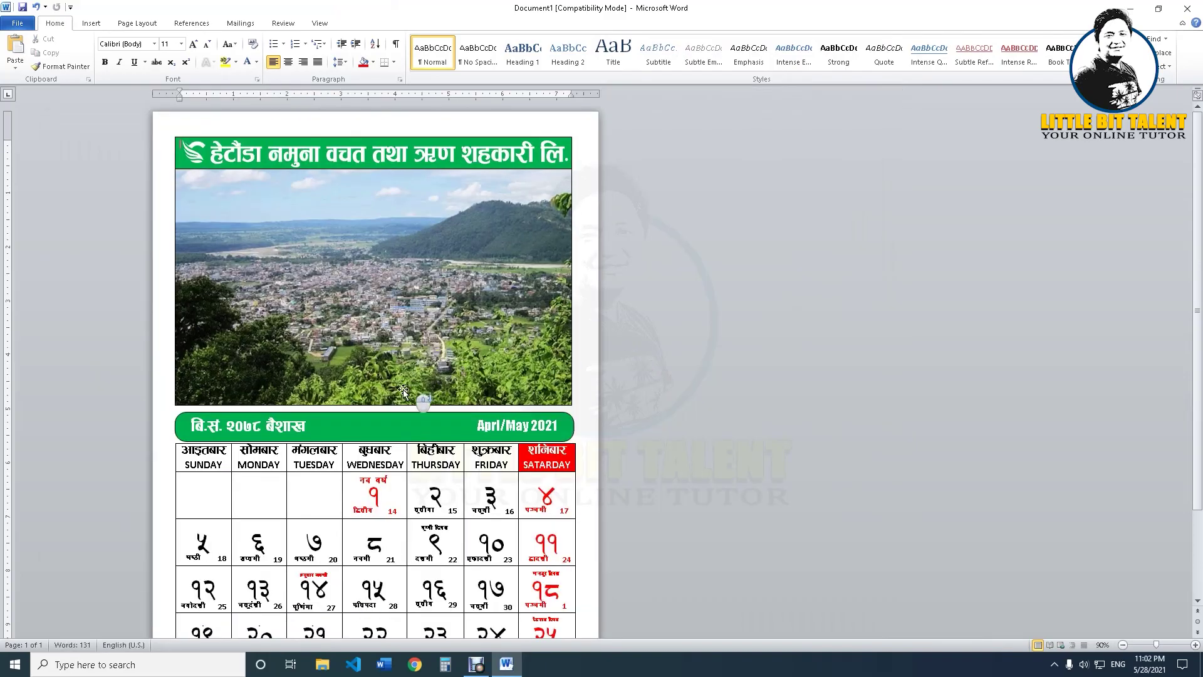
# Step: Select the whole calendar, add a page break after it, and paste five copies
pyautogui.scroll(-3, 403, 389)
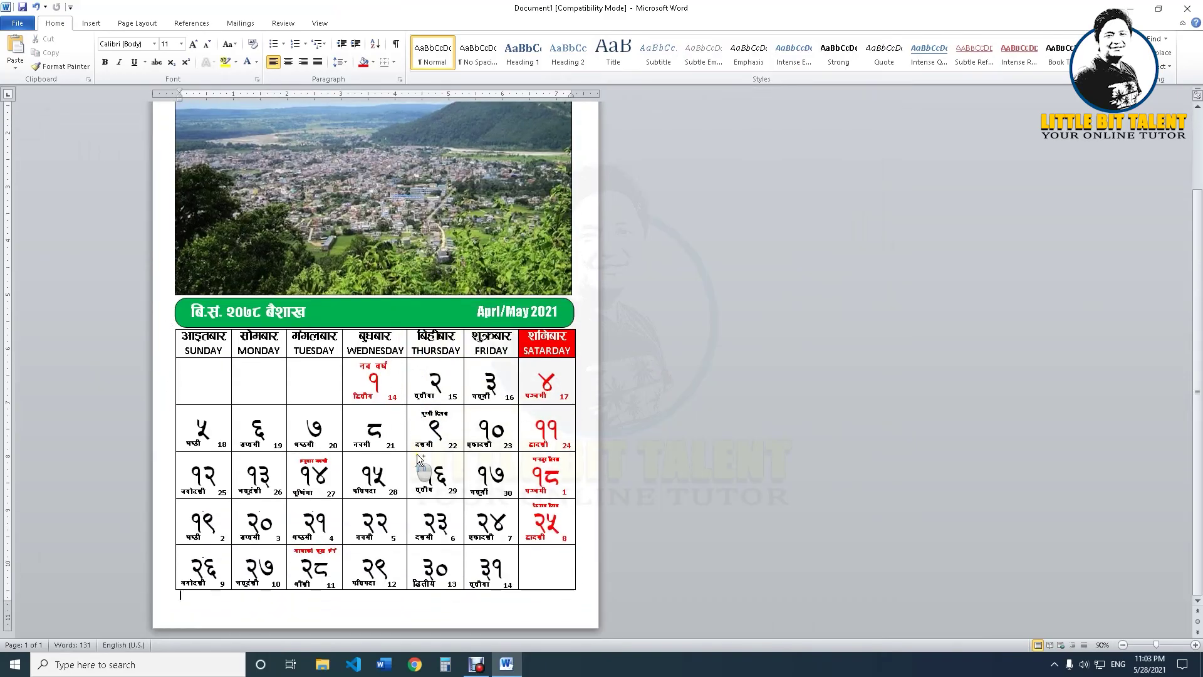
pyautogui.keyDown('ctrl'); pyautogui.scroll(-3, 425, 451); pyautogui.keyUp('ctrl')
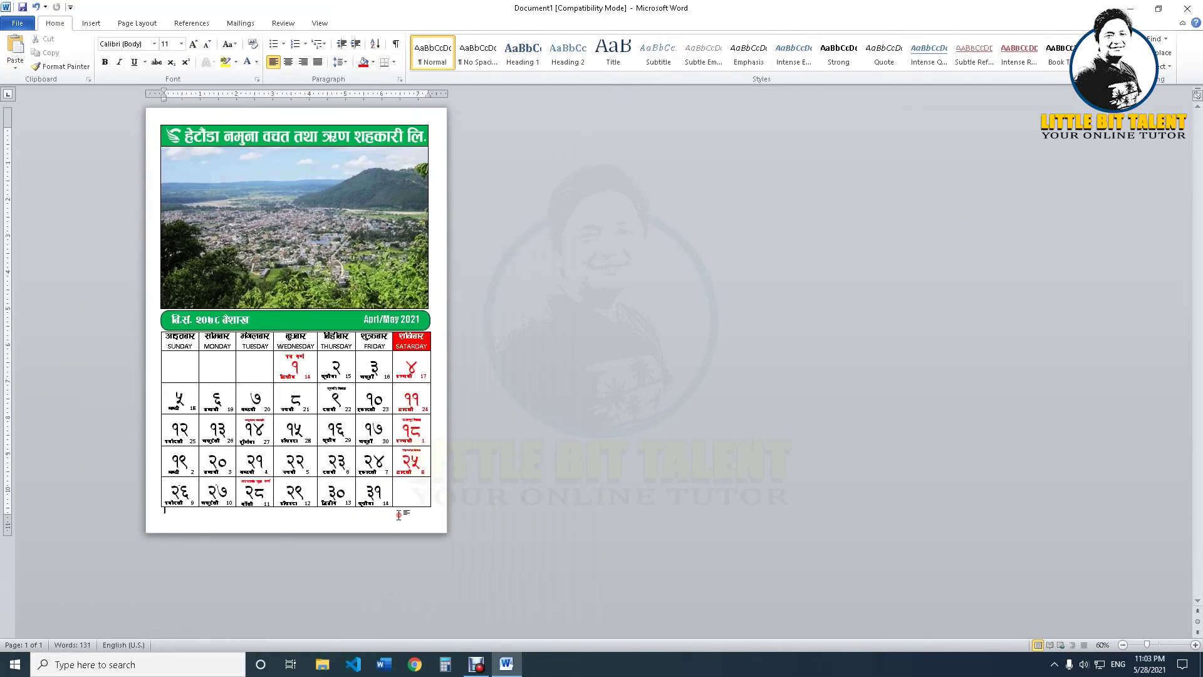
pyautogui.hotkey('ctrl', 'a')
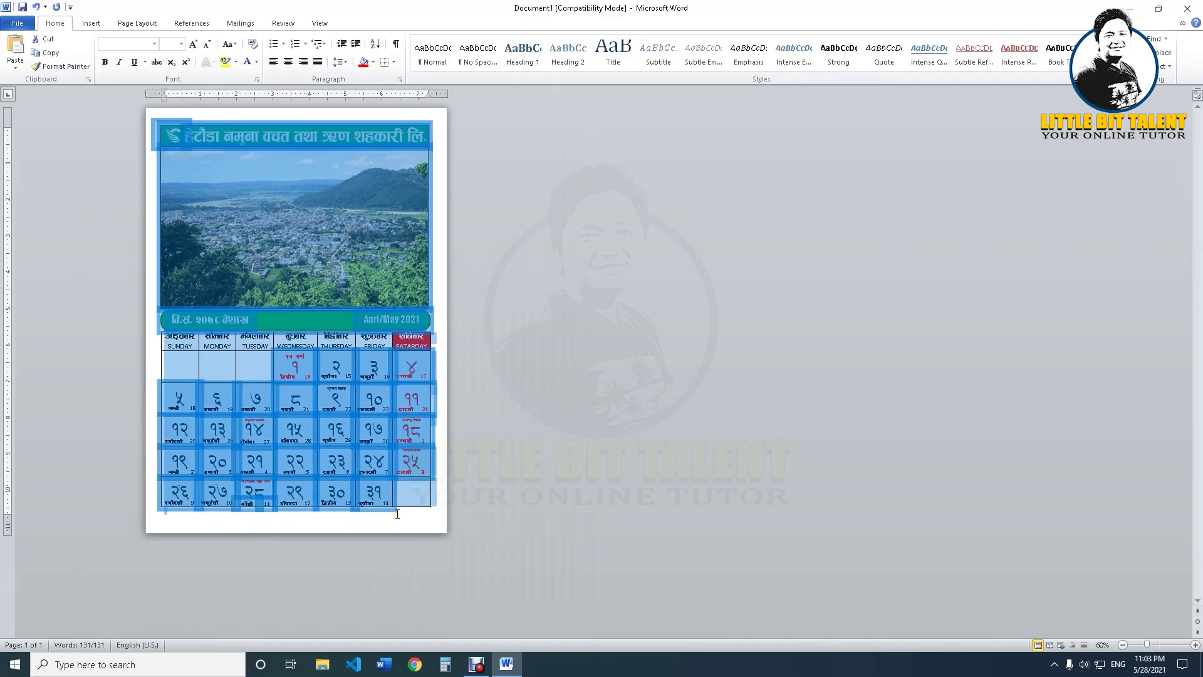
pyautogui.click(399, 520)
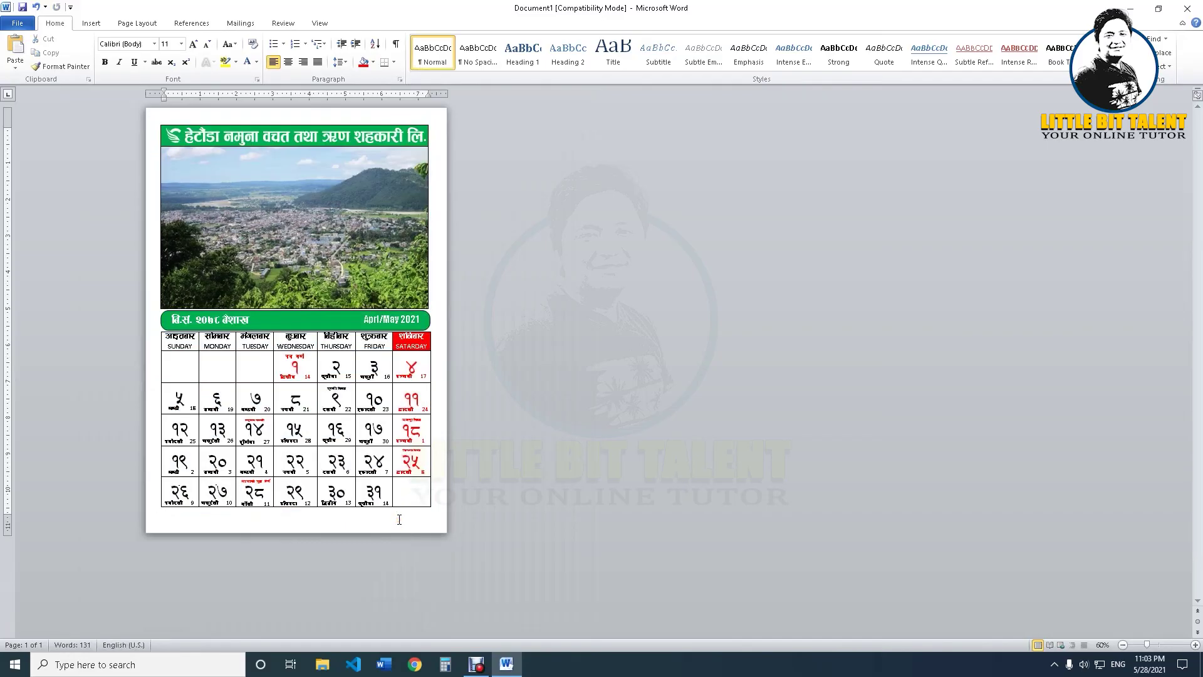
pyautogui.hotkey('ctrl', 'Return')
pyautogui.hotkey('ctrl', 'v')
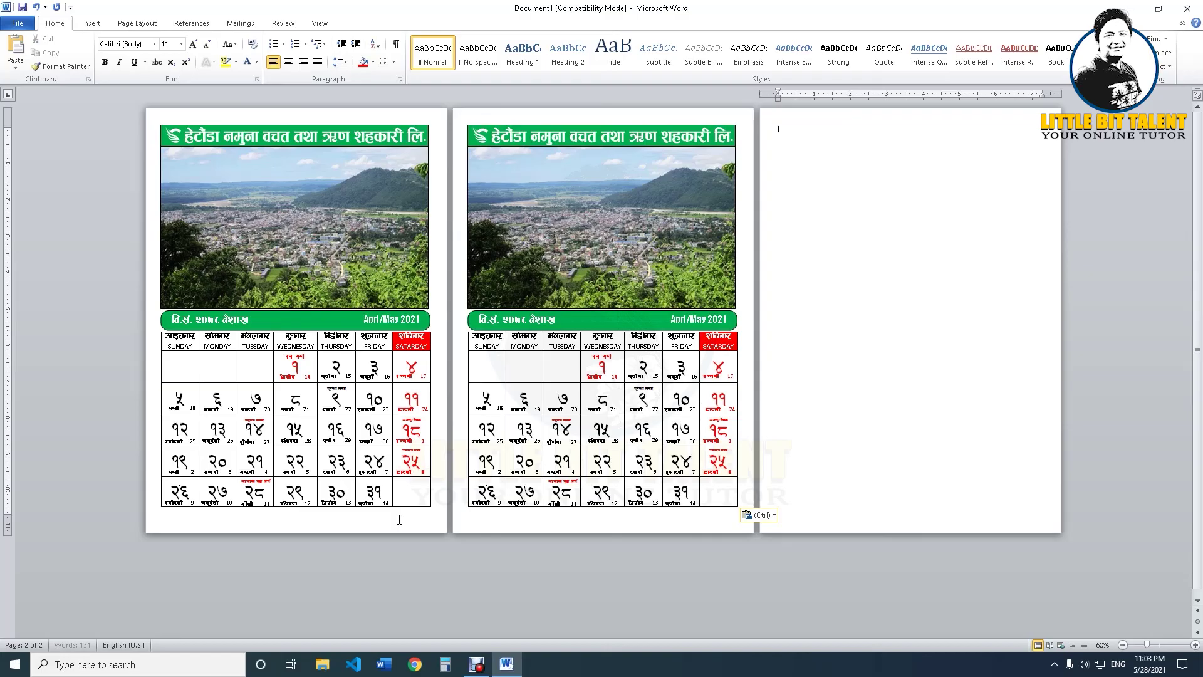
pyautogui.hotkey('ctrl', 'v')
pyautogui.hotkey('ctrl', 'v')
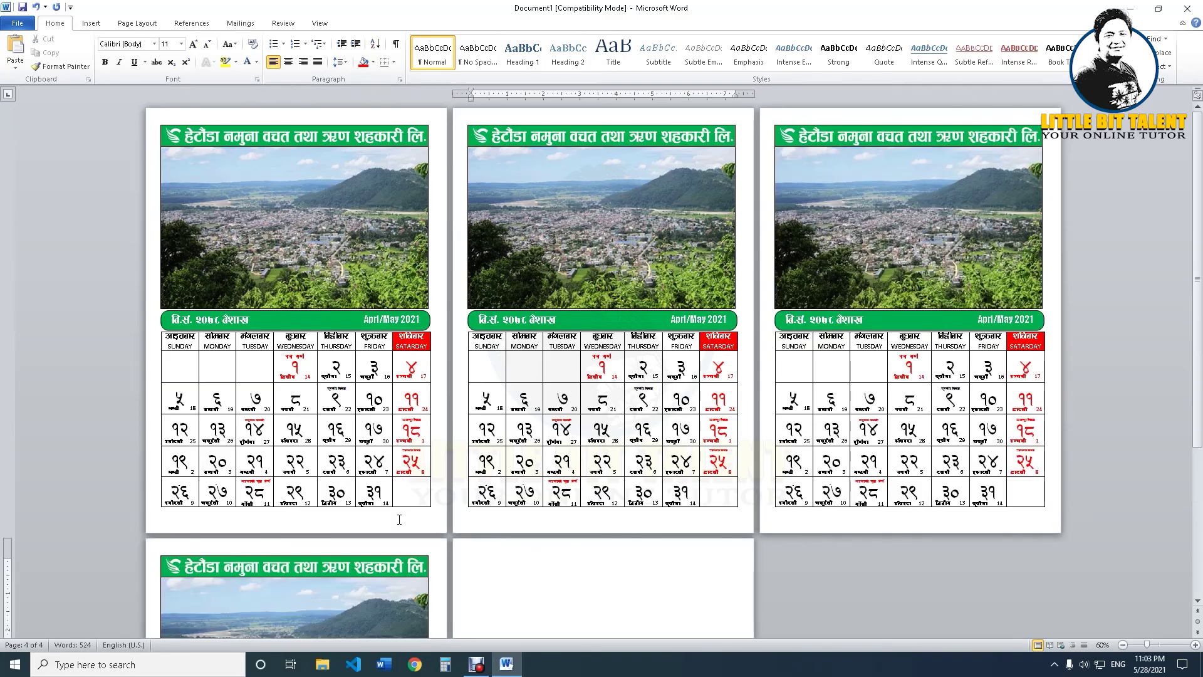
pyautogui.hotkey('ctrl', 'v')
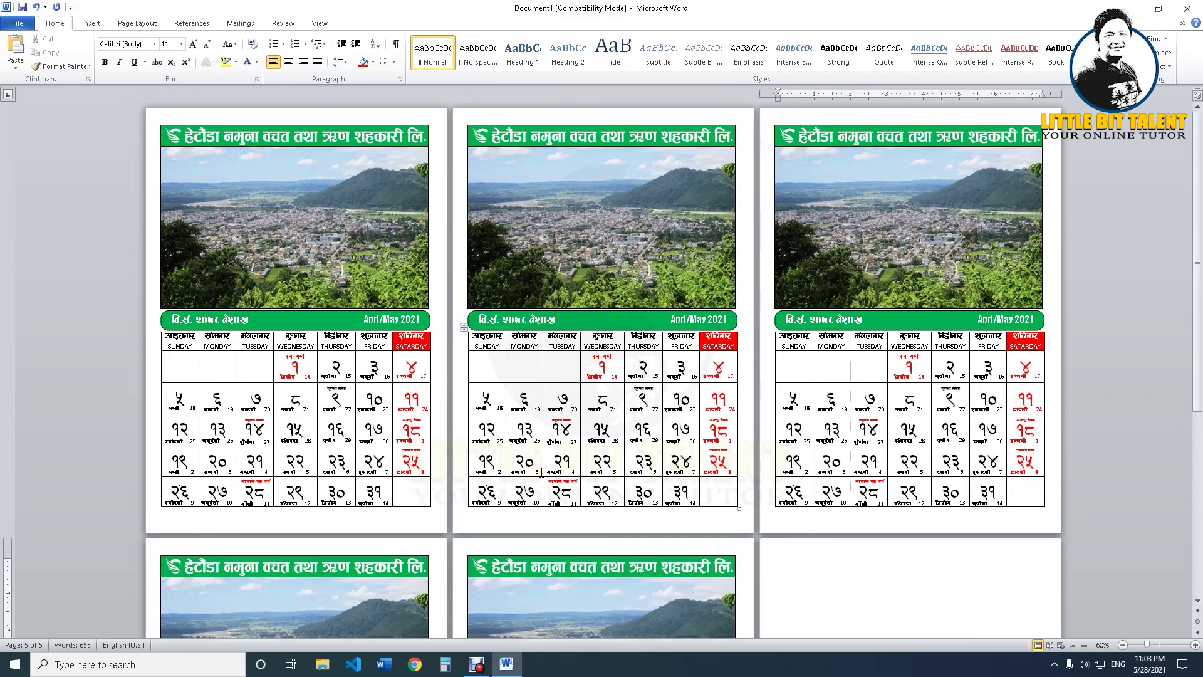
pyautogui.hotkey('ctrl', 'v')
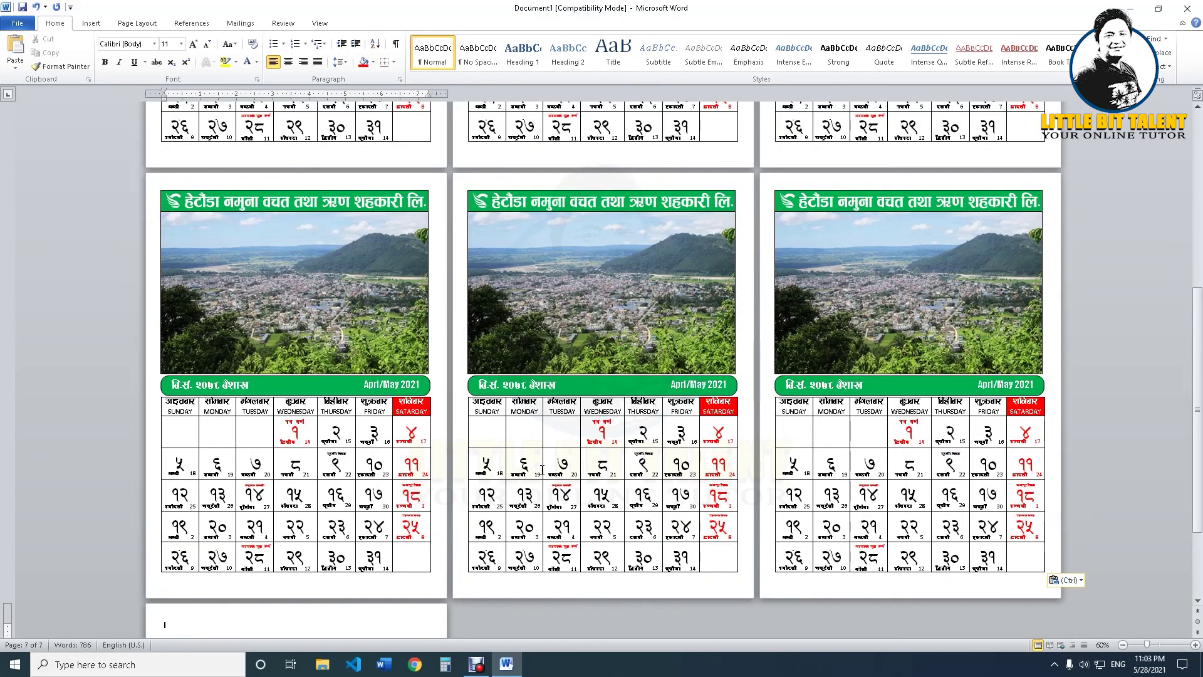
pyautogui.hotkey('ctrl', 'v')
pyautogui.keyDown('ctrl'); pyautogui.scroll(3, 467, 410); pyautogui.keyUp('ctrl')
pyautogui.keyDown('ctrl'); pyautogui.scroll(-5, 467, 411); pyautogui.keyUp('ctrl')
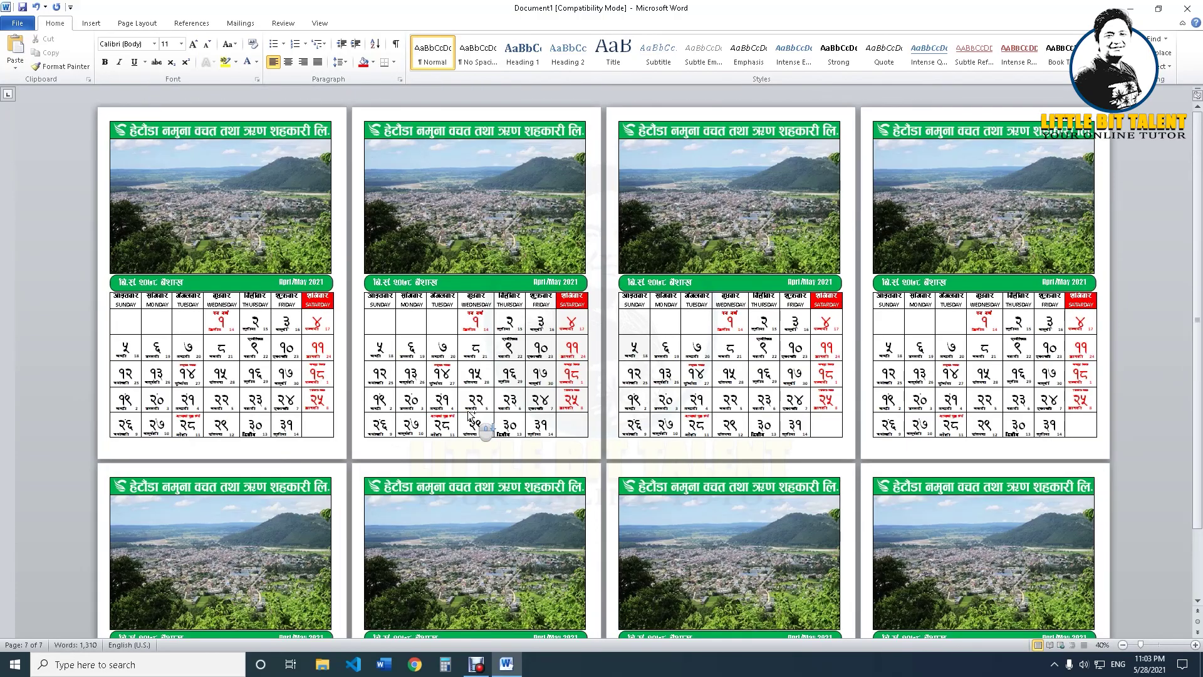
pyautogui.keyDown('ctrl'); pyautogui.scroll(-2, 457, 349); pyautogui.keyUp('ctrl')
pyautogui.keyDown('ctrl'); pyautogui.scroll(-1, 457, 349); pyautogui.keyUp('ctrl')
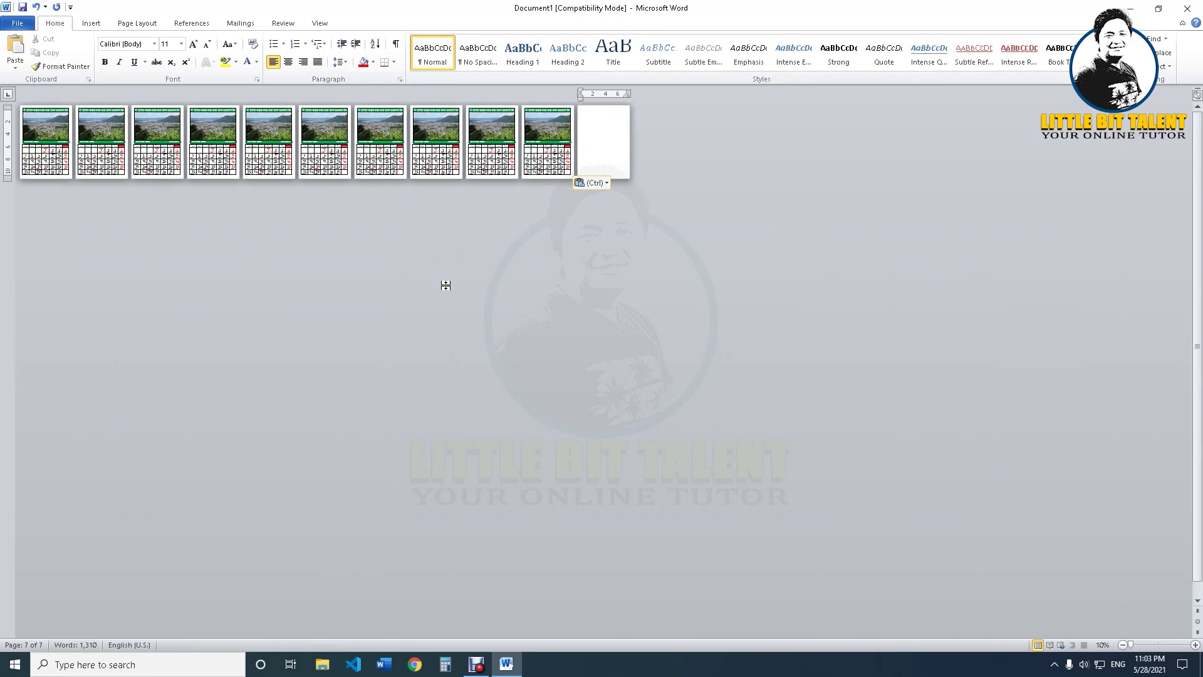
pyautogui.keyDown('ctrl'); pyautogui.scroll(14, 448, 295); pyautogui.keyUp('ctrl')
pyautogui.keyDown('ctrl'); pyautogui.scroll(3, 470, 326); pyautogui.keyUp('ctrl')
pyautogui.scroll(5, 492, 366)
pyautogui.scroll(5, 492, 314)
pyautogui.scroll(5, 501, 351)
pyautogui.scroll(5, 626, 338)
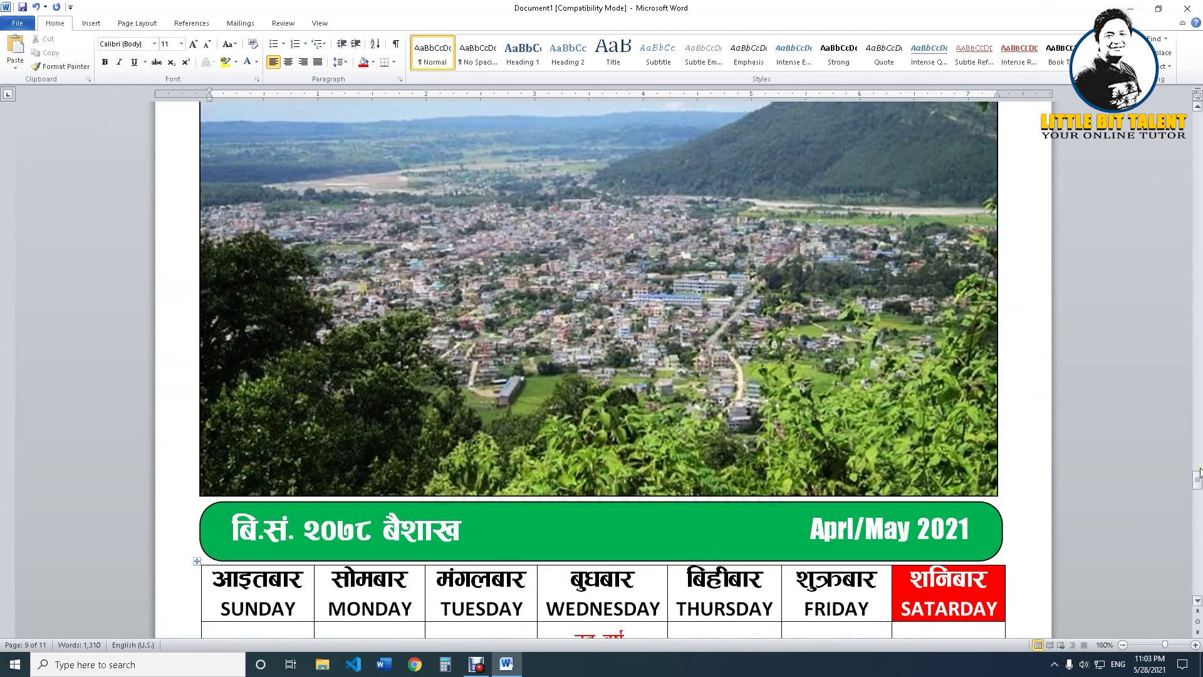
pyautogui.scroll(-3, 1198, 479)
pyautogui.scroll(-2, 1198, 479)
pyautogui.scroll(-9, 1198, 480)
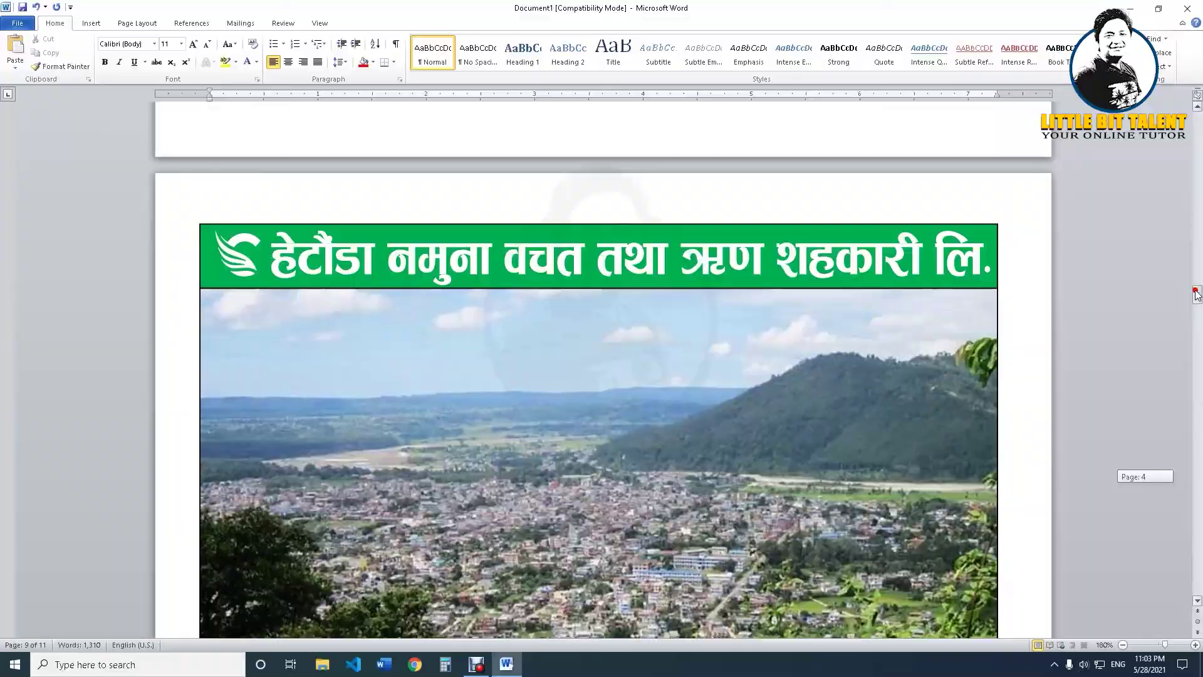
pyautogui.scroll(3, 1190, 479)
pyautogui.keyDown('ctrl'); pyautogui.scroll(-4, 722, 439); pyautogui.keyUp('ctrl')
pyautogui.keyDown('ctrl'); pyautogui.scroll(-2, 437, 365); pyautogui.keyUp('ctrl')
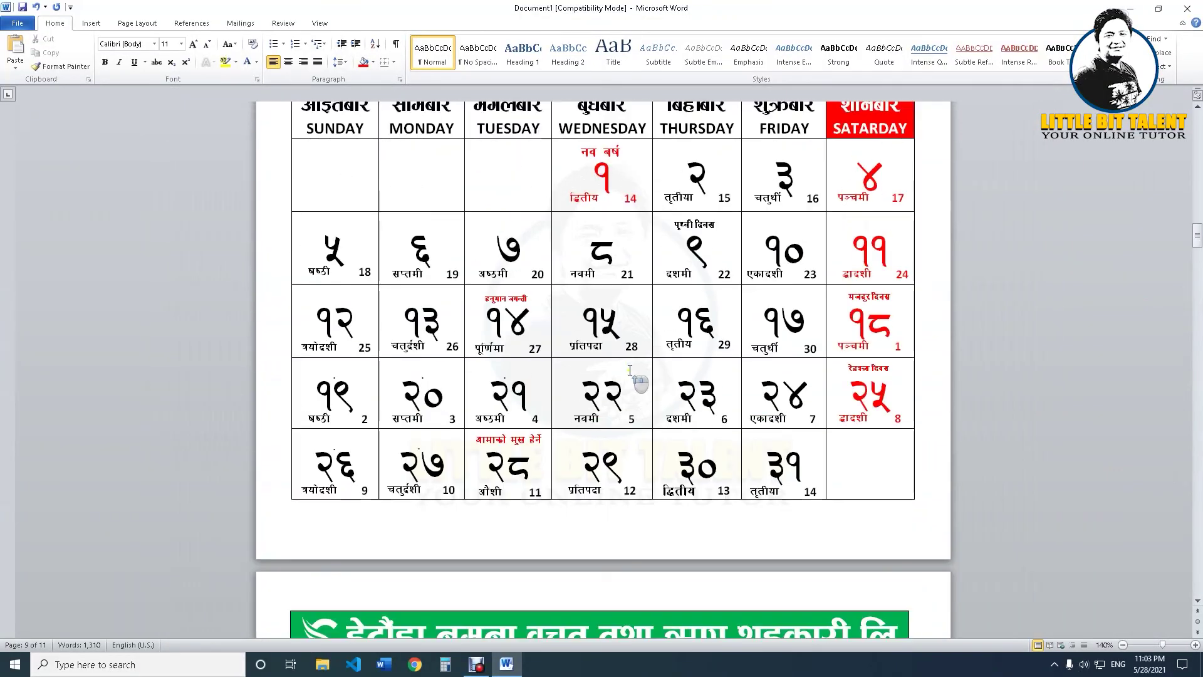
pyautogui.keyDown('ctrl'); pyautogui.scroll(-2, 437, 365); pyautogui.keyUp('ctrl')
pyautogui.scroll(-4, 437, 365)
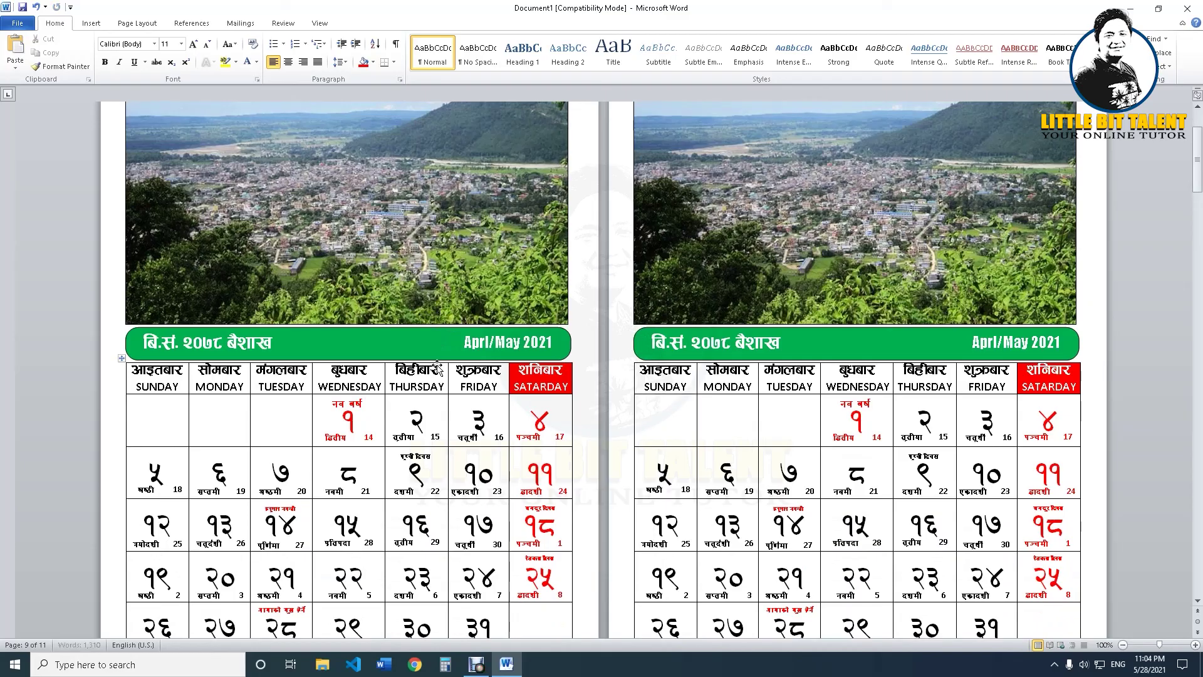
pyautogui.scroll(-1, 438, 365)
pyautogui.scroll(4, 437, 364)
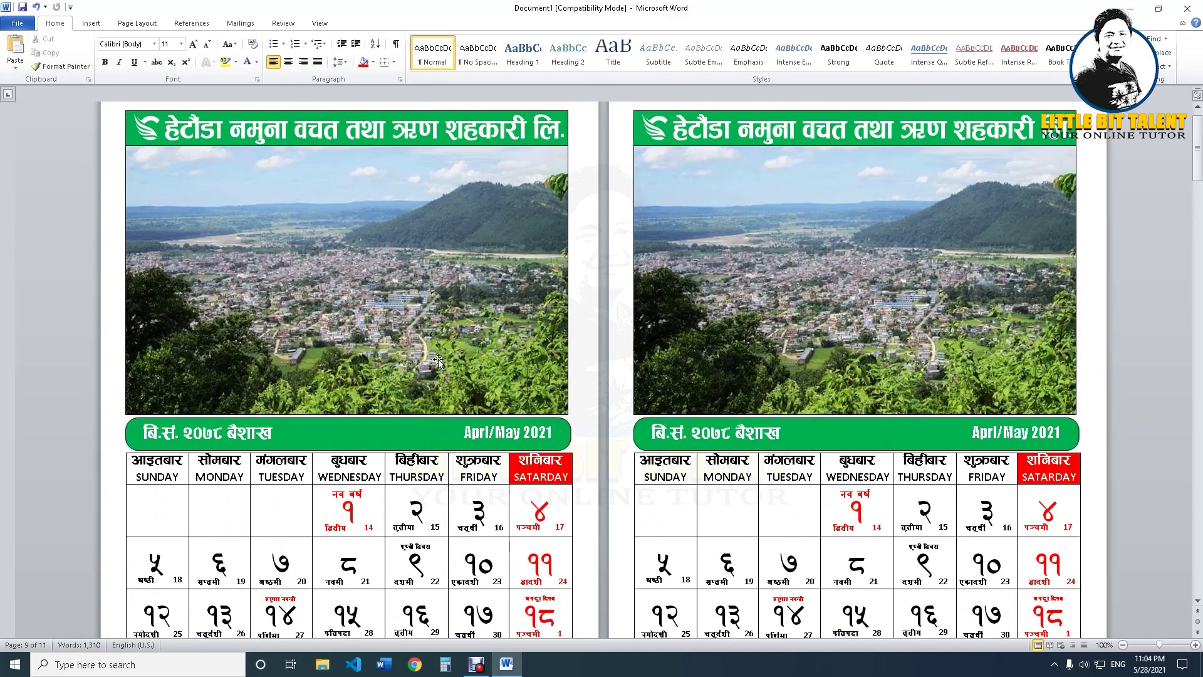
pyautogui.keyDown('ctrl'); pyautogui.scroll(-2, 438, 361); pyautogui.keyUp('ctrl')
pyautogui.keyDown('ctrl'); pyautogui.scroll(-1, 438, 361); pyautogui.keyUp('ctrl')
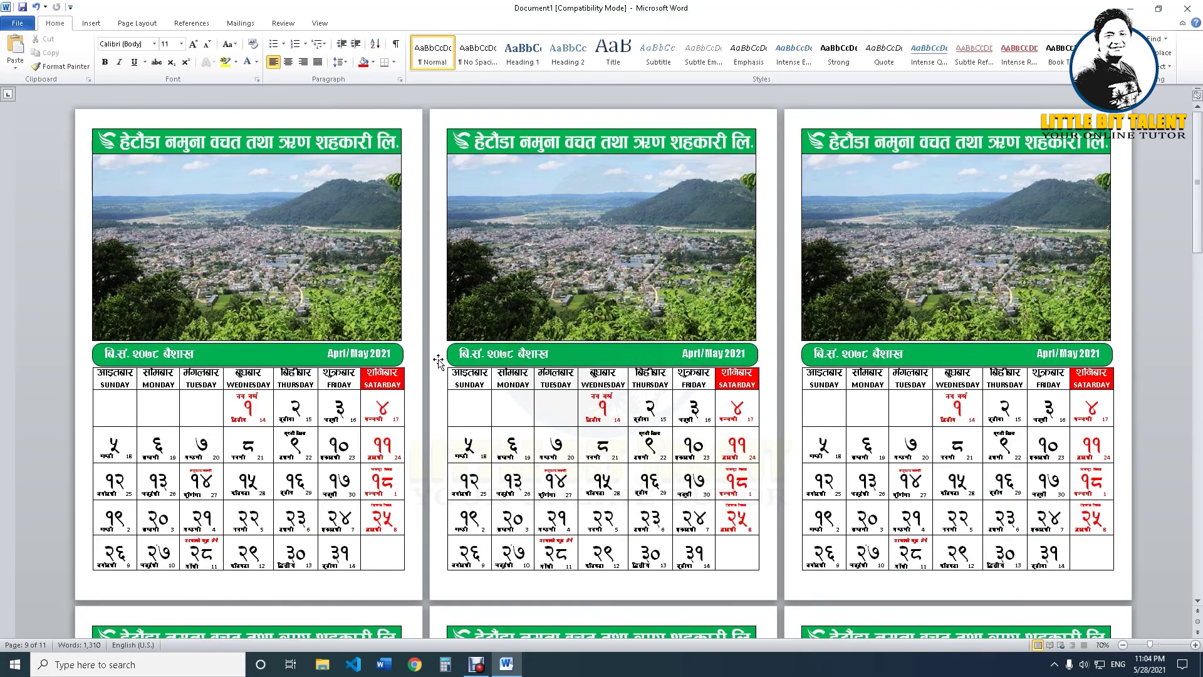